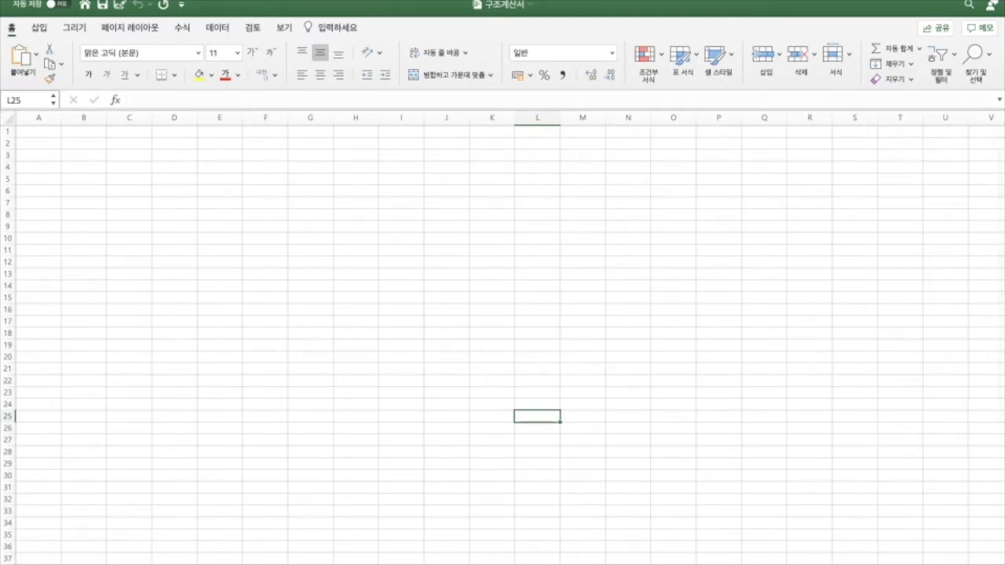
Rename the current worksheet.
{"action": "right_click", "coordinate": [367, 563]}
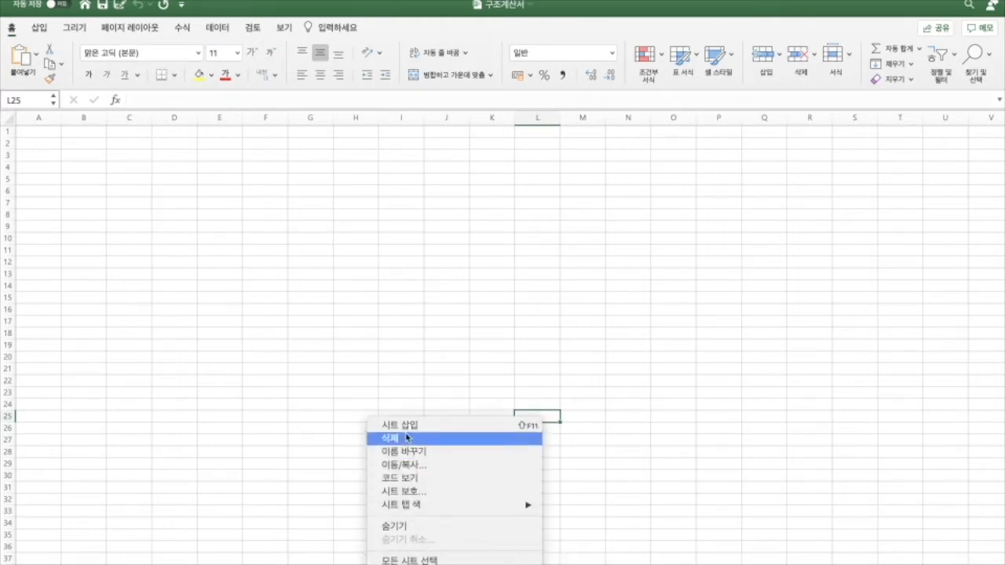
{"action": "left_click", "coordinate": [410, 460]}
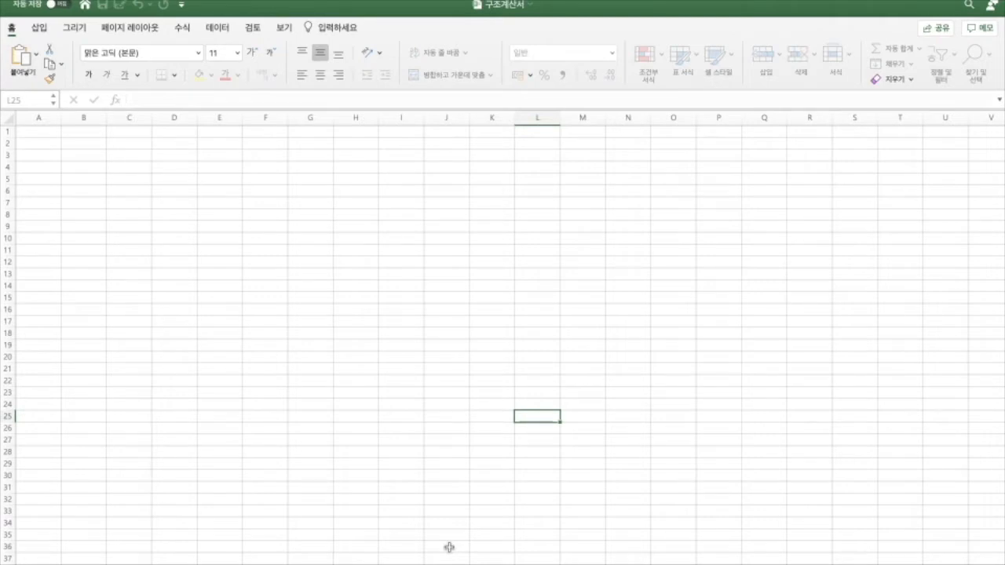
{"action": "left_click", "coordinate": [446, 499]}
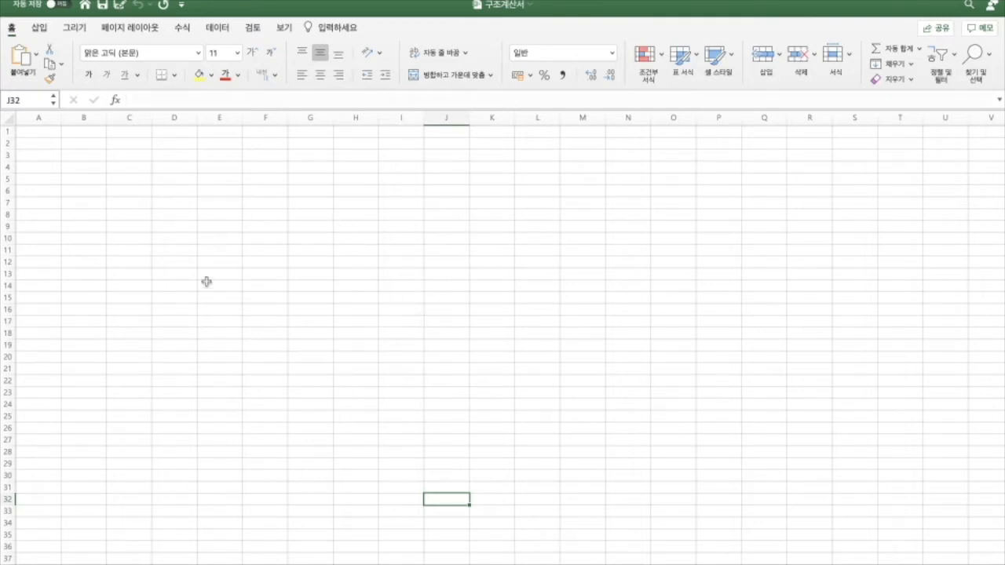
Set the width of columns A through Z to 2 so the cells form a narrow grid.
{"action": "left_click", "coordinate": [39, 116]}
{"action": "left_click_drag", "start_coordinate": [62, 117], "coordinate": [355, 116]}
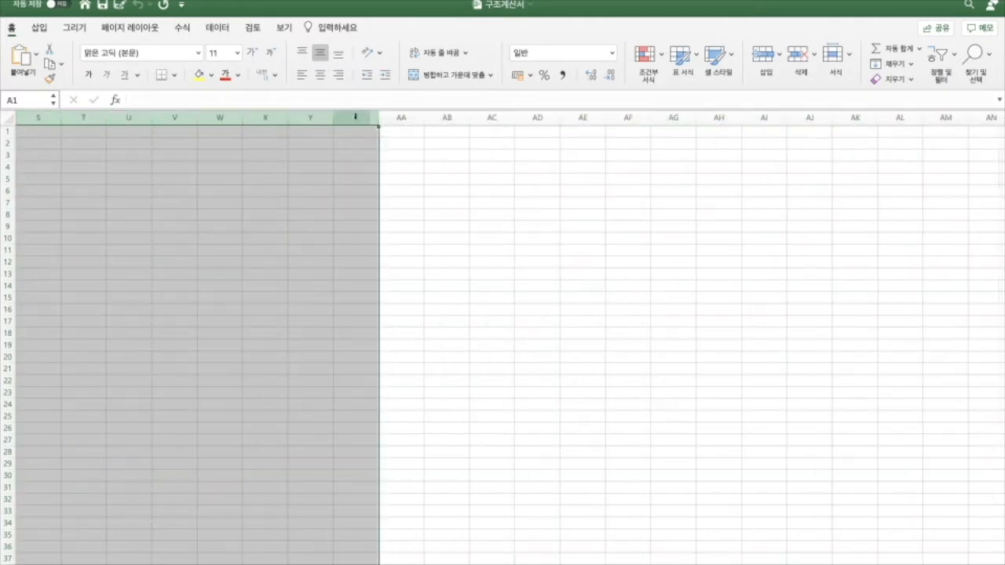
{"action": "right_click", "coordinate": [356, 117]}
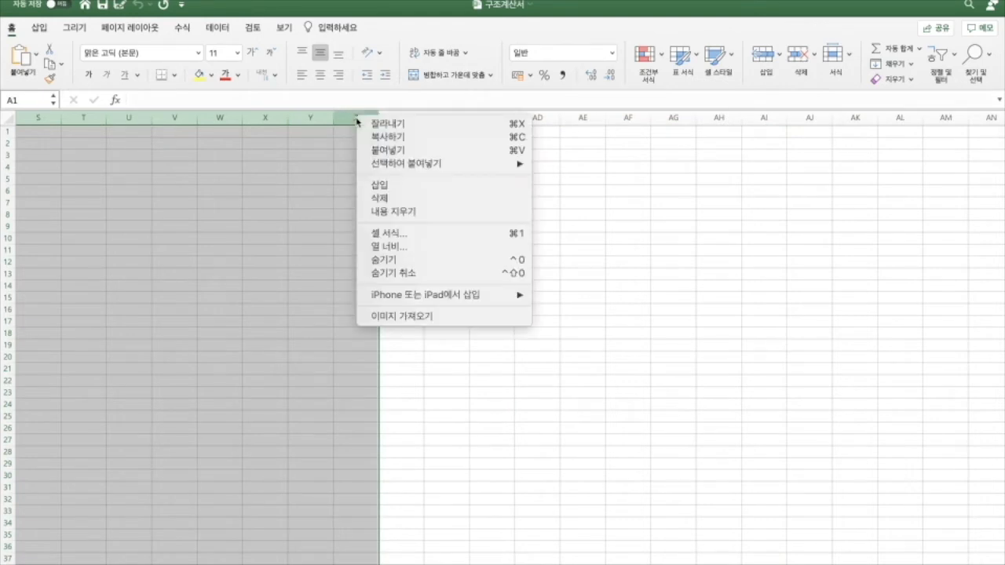
{"action": "left_click", "coordinate": [394, 249]}
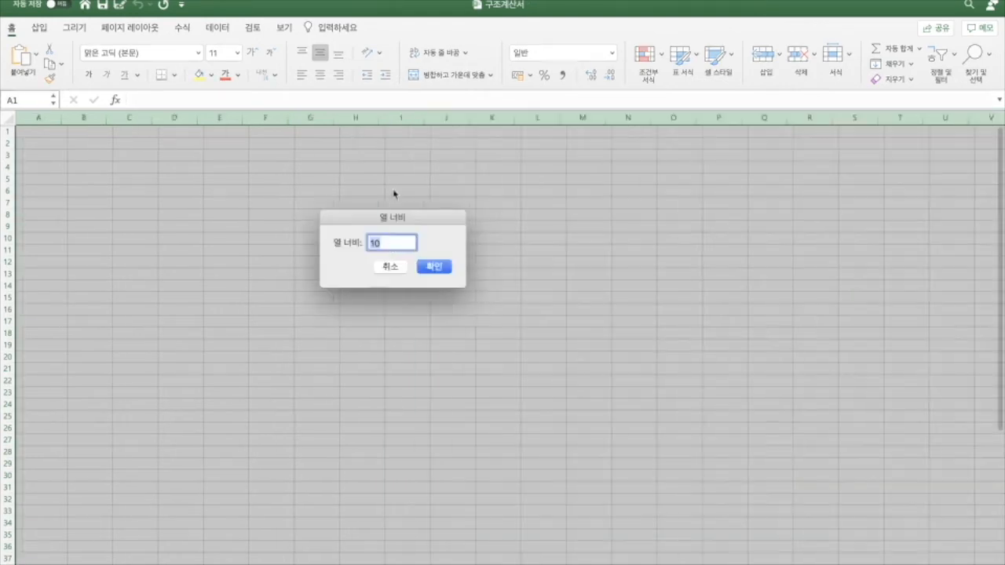
{"action": "type", "text": "2"}
{"action": "left_click", "coordinate": [436, 267]}
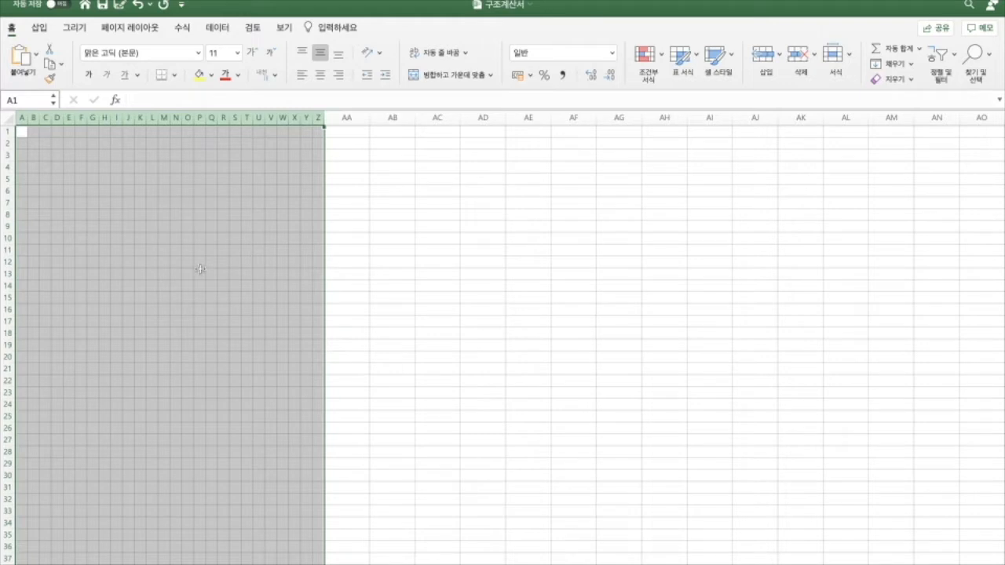
{"action": "scroll", "coordinate": [201, 269], "scroll_direction": "up", "scroll_amount": 5}
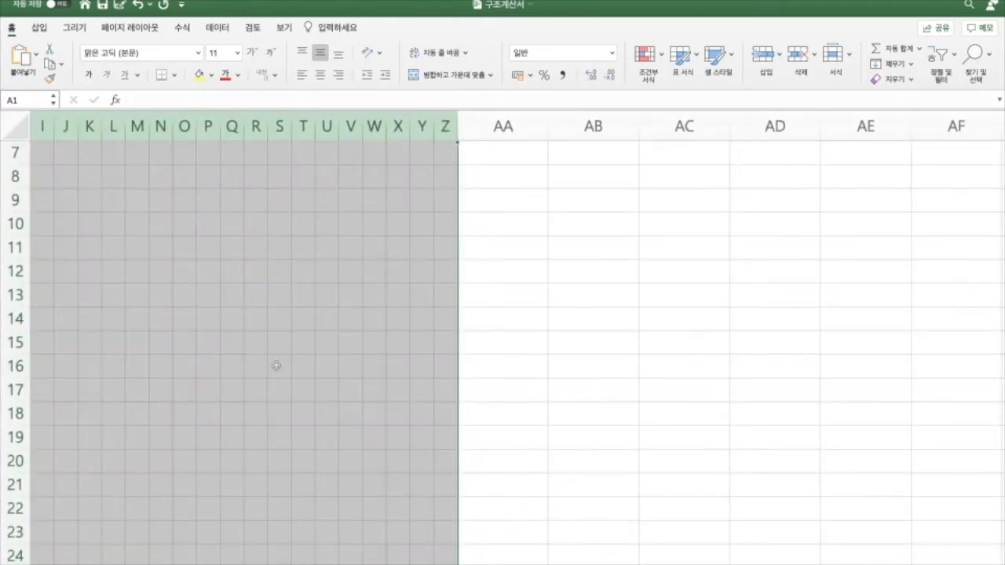
{"action": "scroll", "coordinate": [276, 366], "scroll_direction": "left", "scroll_amount": 5}
{"action": "scroll", "coordinate": [276, 366], "scroll_direction": "down", "scroll_amount": 2}
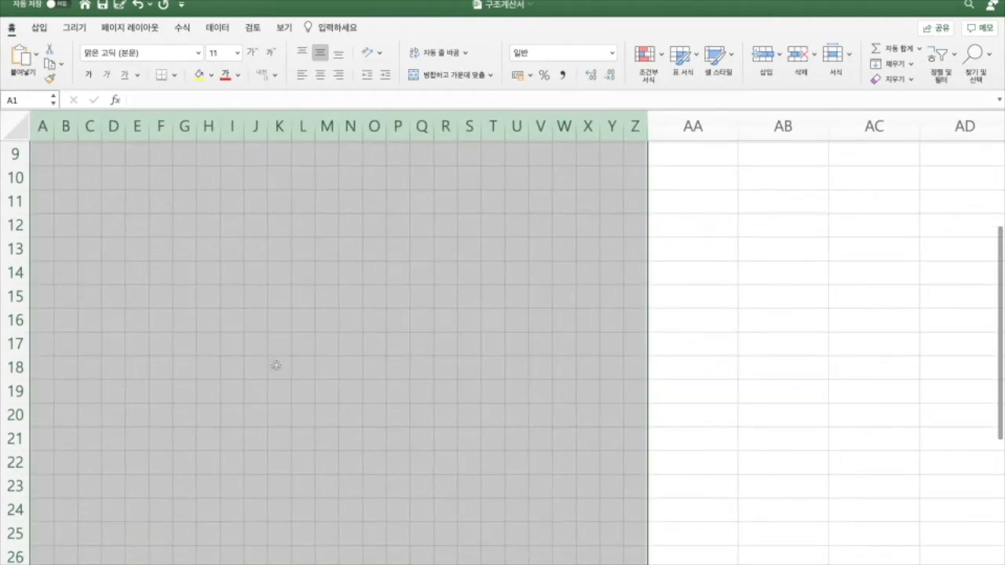
{"action": "scroll", "coordinate": [68, 351], "scroll_direction": "up", "scroll_amount": 5}
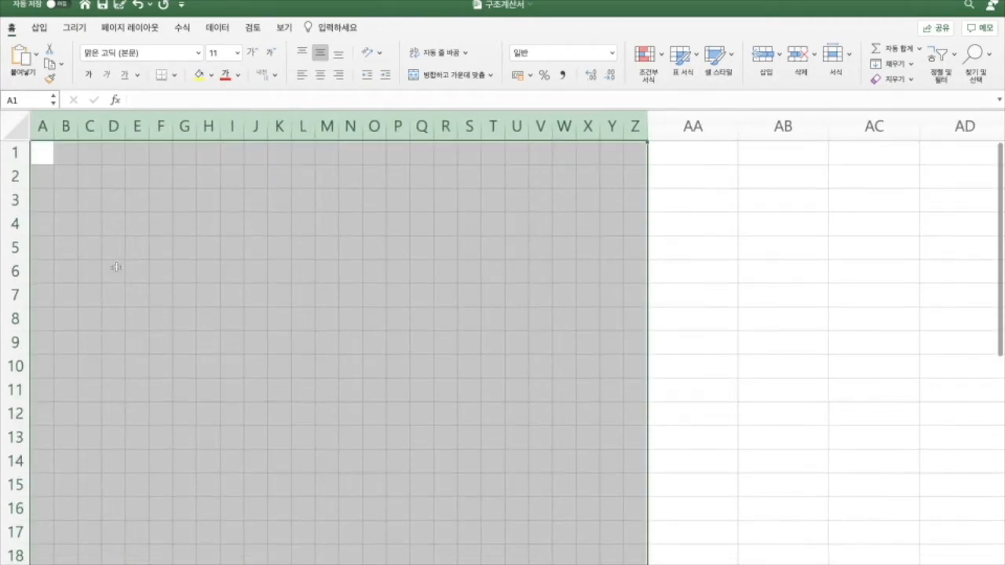
{"action": "left_click", "coordinate": [211, 251]}
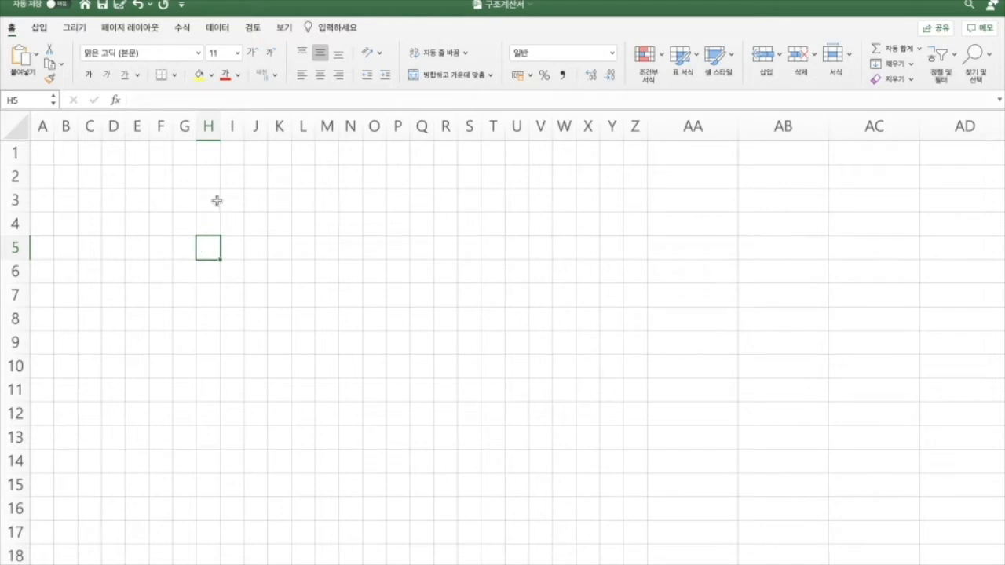
{"action": "left_click", "coordinate": [700, 153]}
{"action": "left_click", "coordinate": [704, 185]}
{"action": "left_click", "coordinate": [709, 252]}
{"action": "left_click", "coordinate": [716, 322]}
{"action": "left_click", "coordinate": [695, 158]}
{"action": "left_click", "coordinate": [696, 192]}
{"action": "left_click", "coordinate": [703, 229]}
{"action": "left_click", "coordinate": [704, 267]}
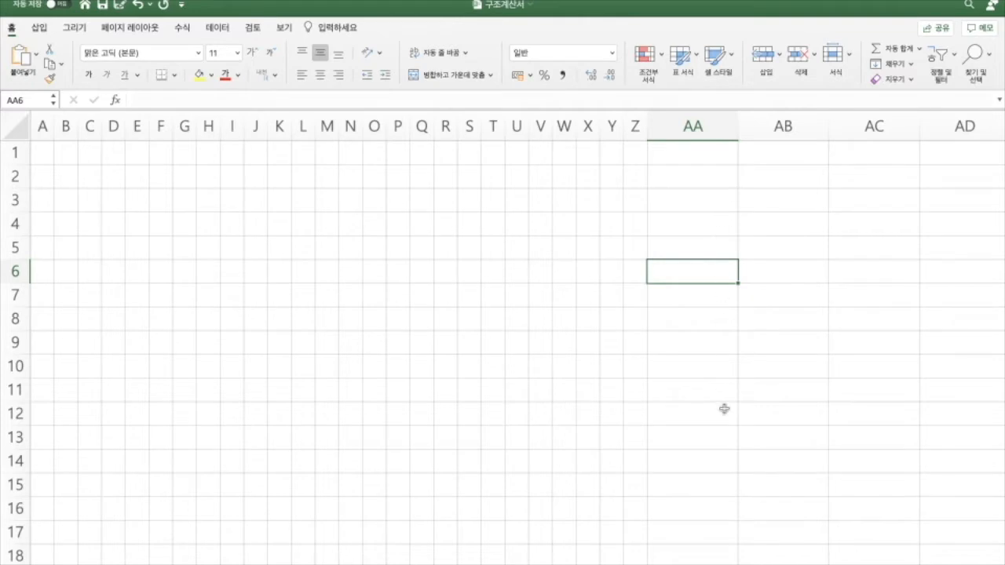
{"action": "left_click", "coordinate": [790, 510]}
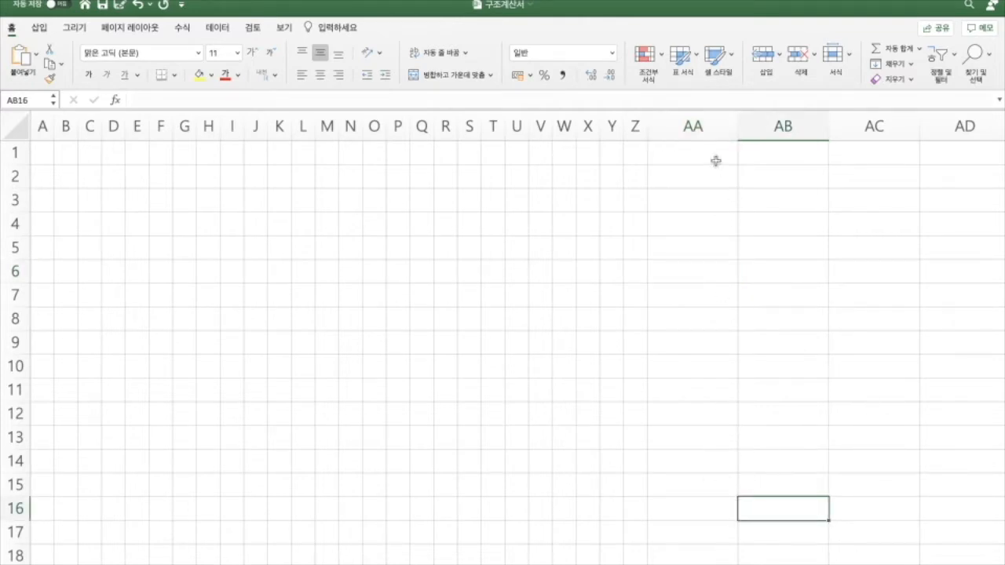
{"action": "mouse_move", "coordinate": [738, 128]}
{"action": "left_mouse_down"}
{"action": "mouse_move", "coordinate": [790, 129]}
{"action": "mouse_move", "coordinate": [723, 133]}
{"action": "mouse_move", "coordinate": [736, 136]}
{"action": "left_mouse_up"}
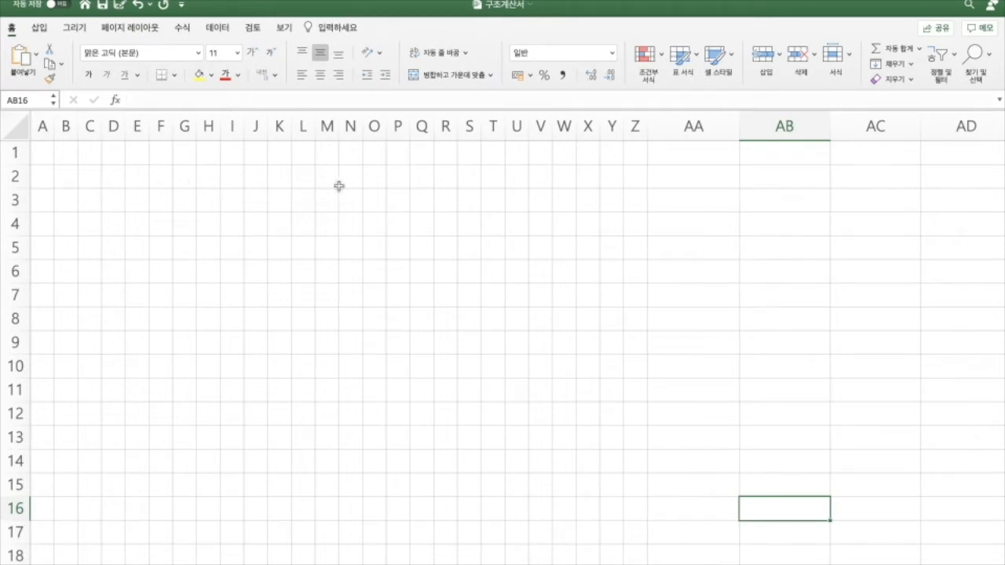
Merge and center cells H2:J2 in the narrow grid.
{"action": "left_click_drag", "start_coordinate": [212, 182], "coordinate": [256, 182]}
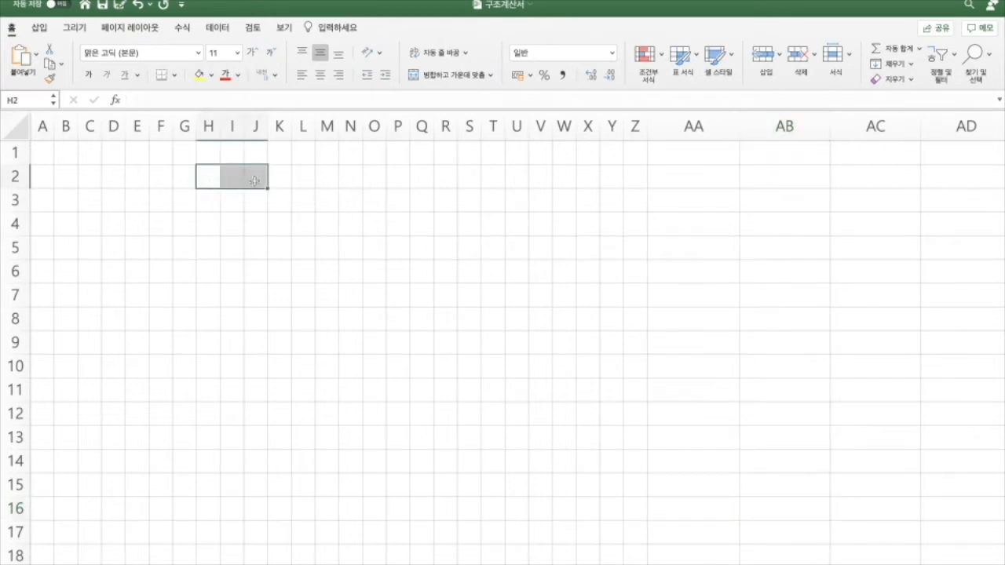
{"action": "left_click", "coordinate": [453, 75]}
{"action": "left_click", "coordinate": [327, 224]}
{"action": "left_click", "coordinate": [240, 177]}
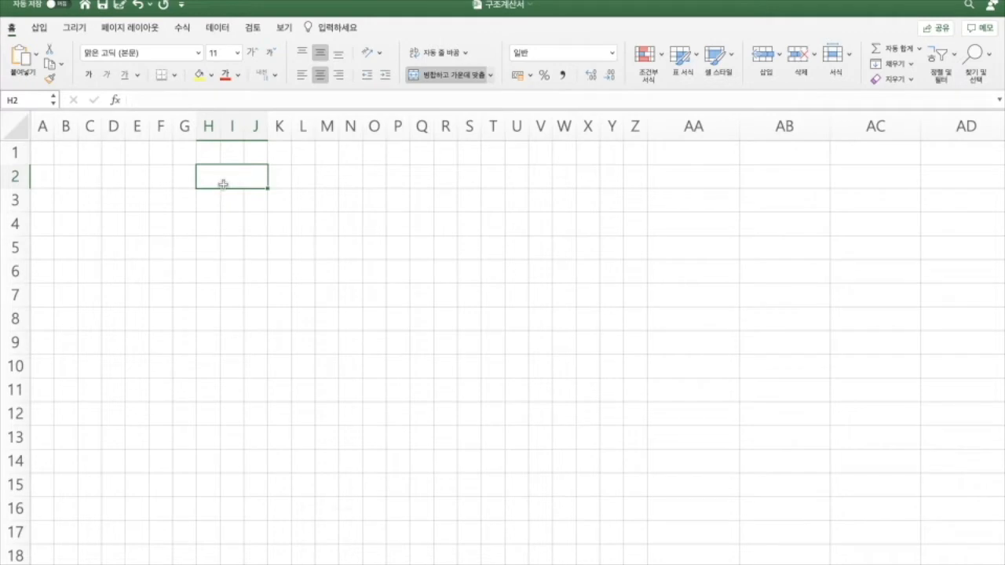
Merge and center the wider range H2:M2 in place of the three-cell merge, and unmerge it again.
{"action": "left_click", "coordinate": [284, 187]}
{"action": "left_click", "coordinate": [209, 180]}
{"action": "left_click_drag", "start_coordinate": [209, 180], "coordinate": [341, 185]}
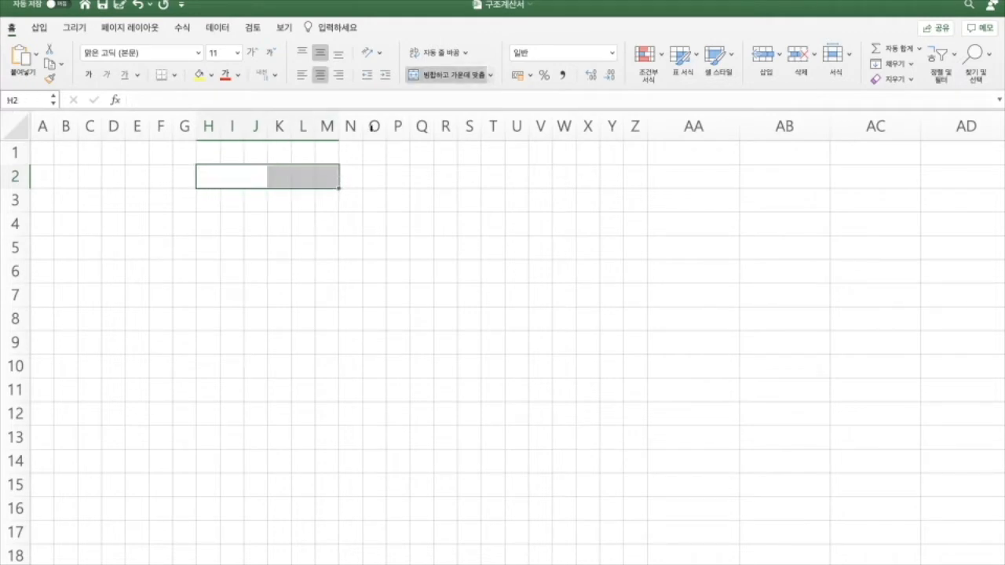
{"action": "left_click", "coordinate": [436, 73]}
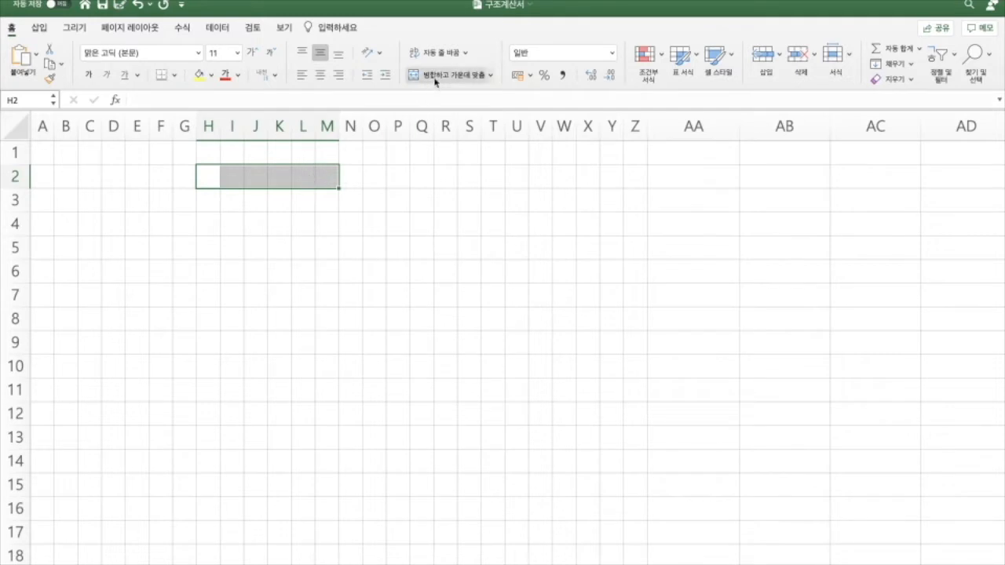
{"action": "left_click", "coordinate": [437, 75]}
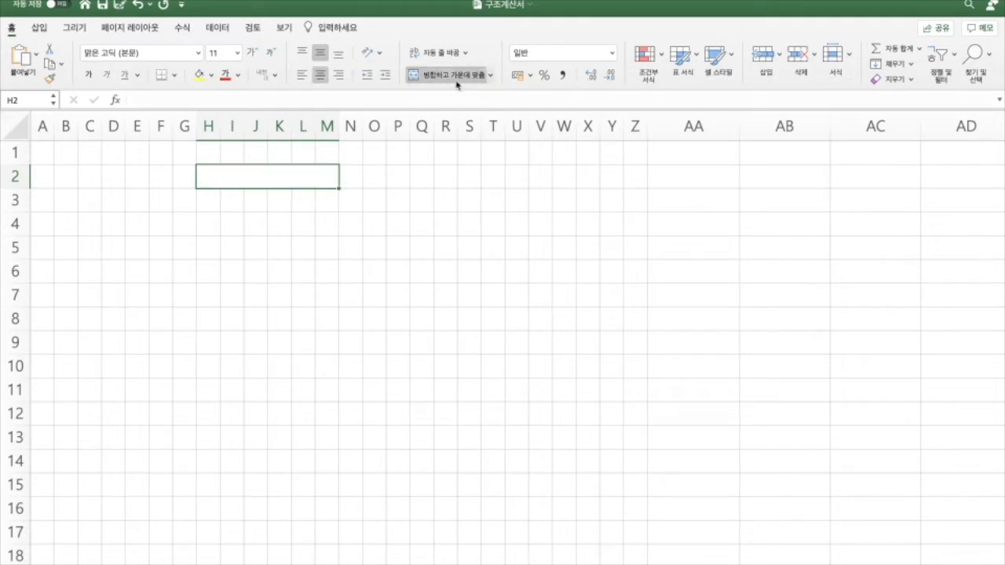
{"action": "left_click", "coordinate": [455, 76]}
{"action": "left_click", "coordinate": [394, 228]}
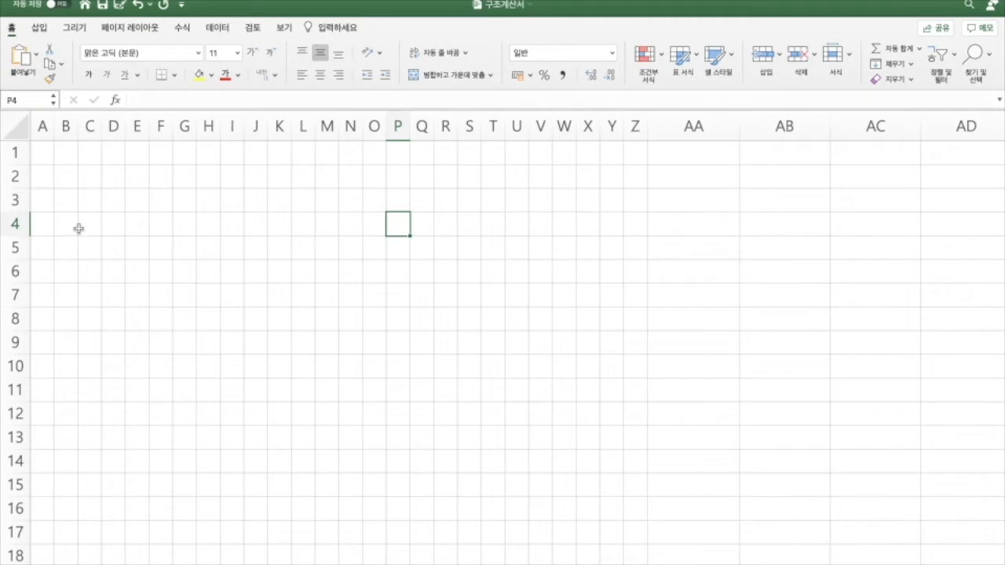
Enter the heading "1. 설계조건" in A1 and the subheading "(1) 지간 및 하중" in B2.
{"action": "left_click", "coordinate": [46, 155]}
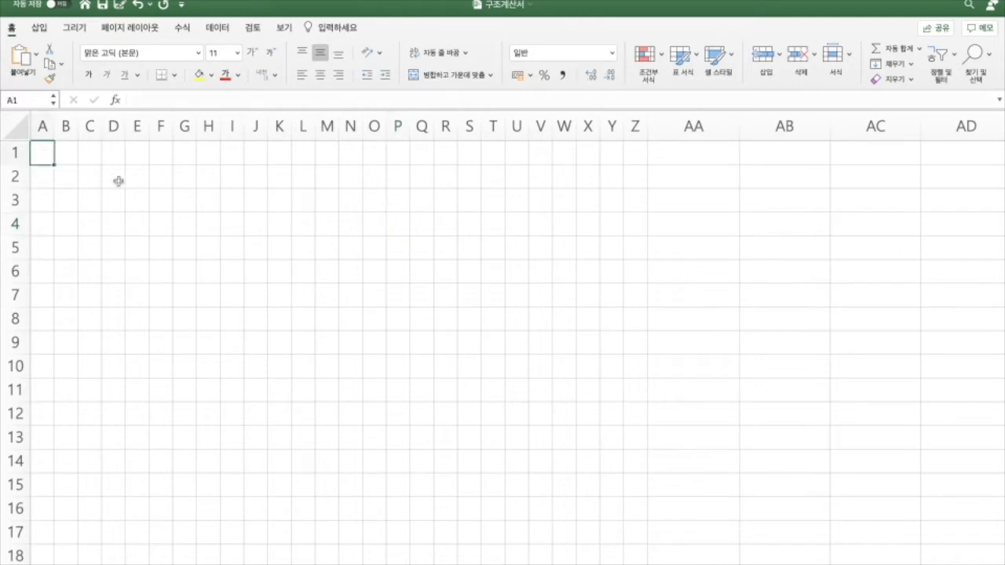
{"action": "type", "text": "1. 설계조건"}
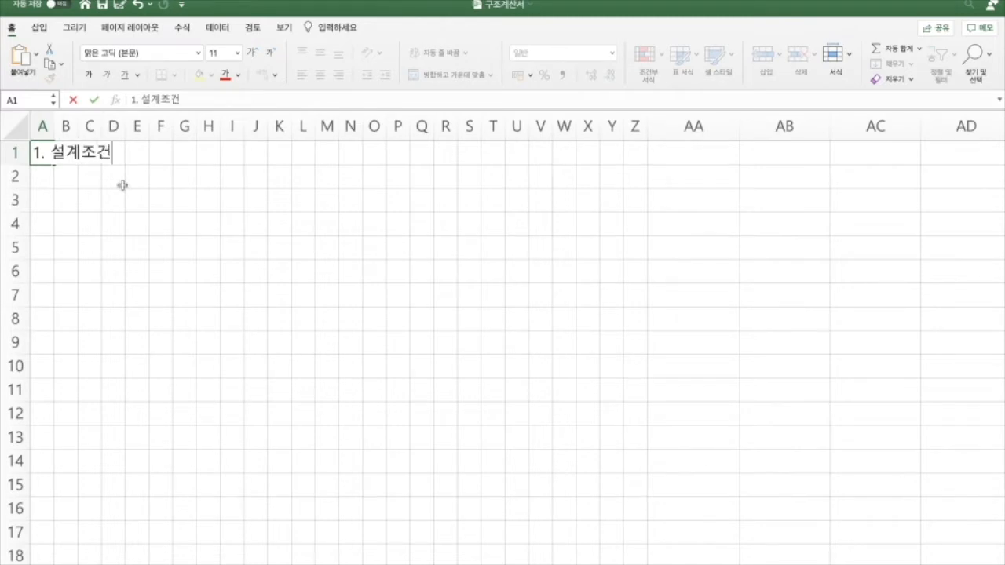
{"action": "left_click", "coordinate": [118, 220]}
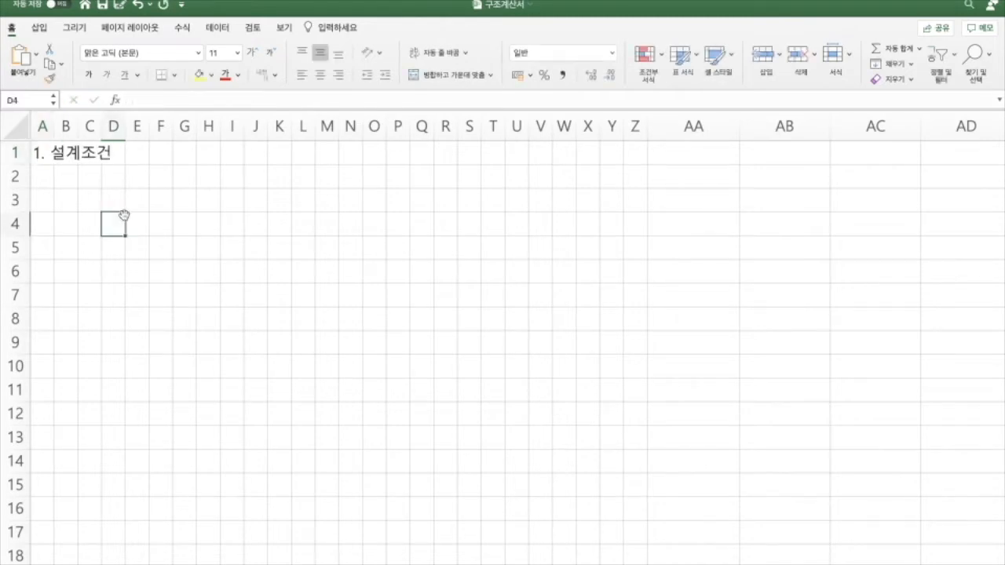
{"action": "left_click", "coordinate": [71, 185]}
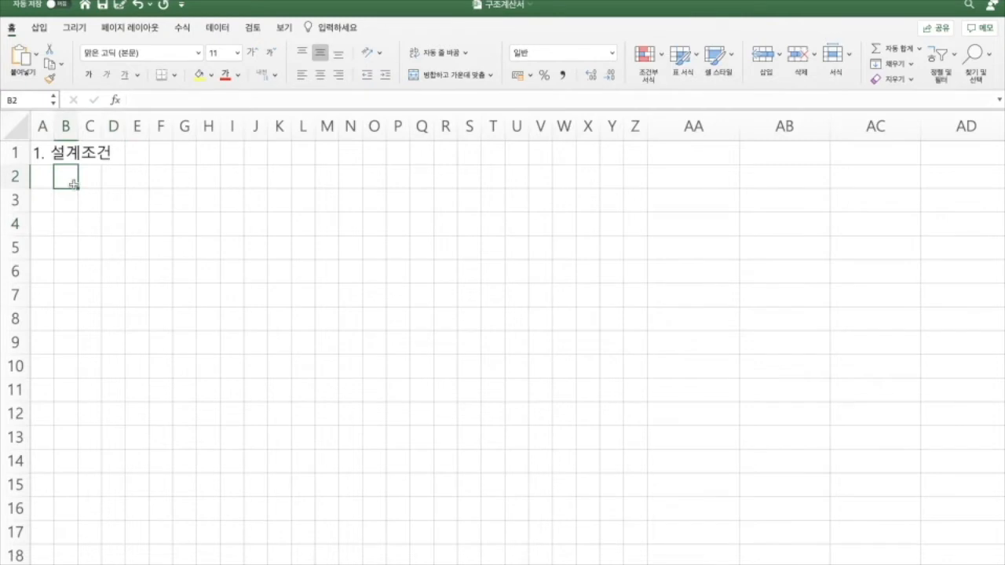
{"action": "type", "text": "("}
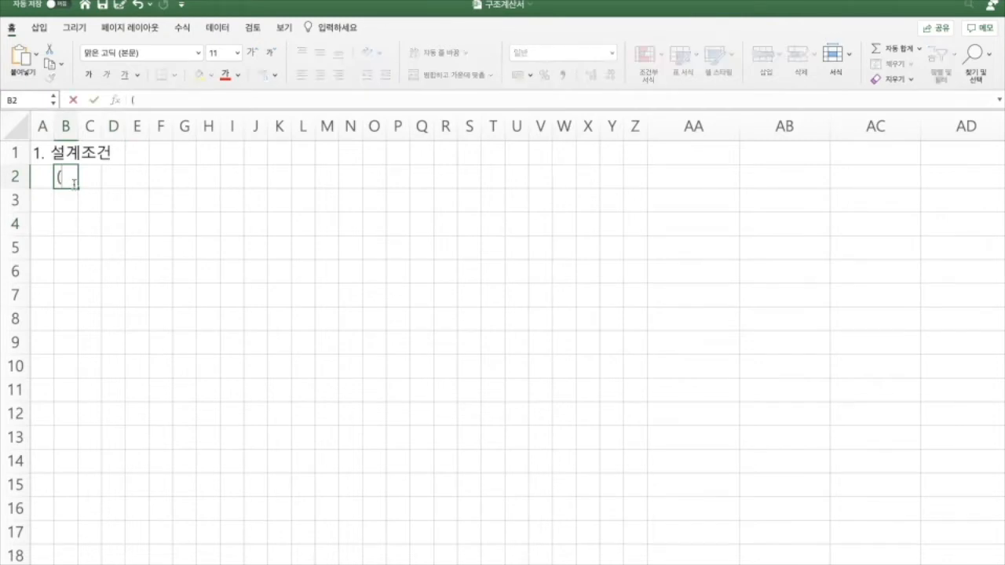
{"action": "type", "text": "1) 지간 및 하중"}
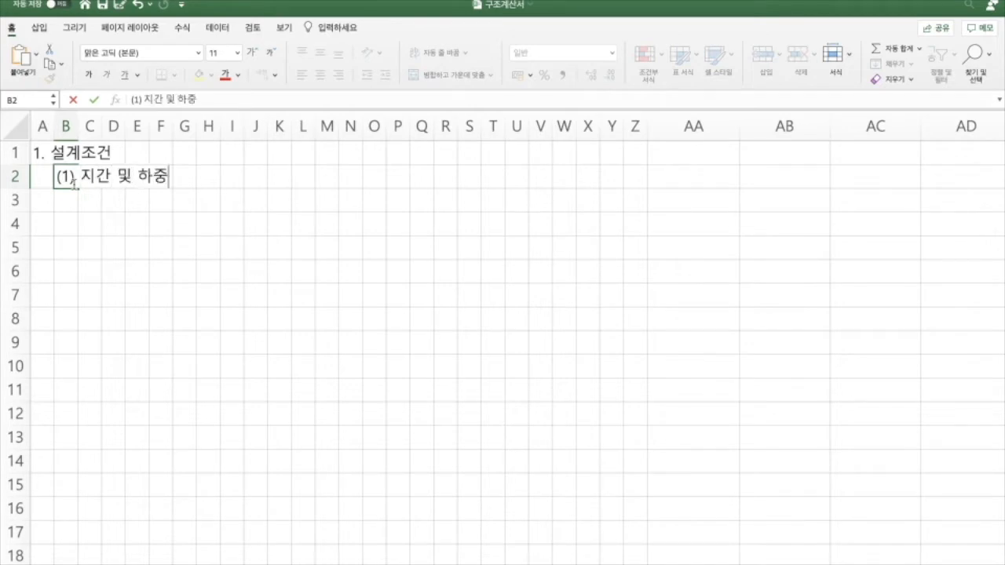
{"action": "left_click", "coordinate": [322, 344]}
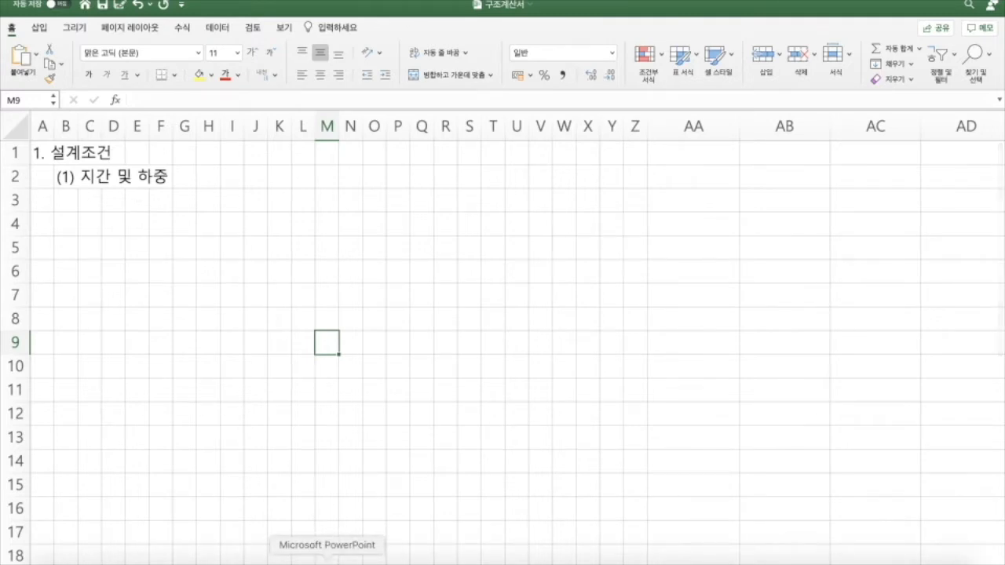
Switch to PowerPoint and group all shapes of the beam diagram on slide 5, including load arrow, supports and dimension line.
{"action": "left_click", "coordinate": [326, 559]}
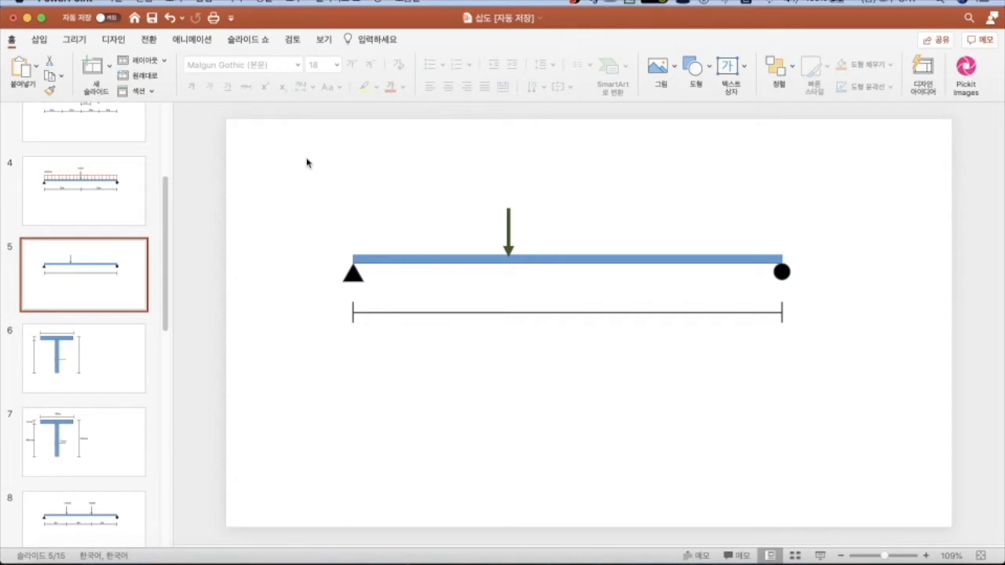
{"action": "left_click_drag", "start_coordinate": [296, 181], "coordinate": [860, 371]}
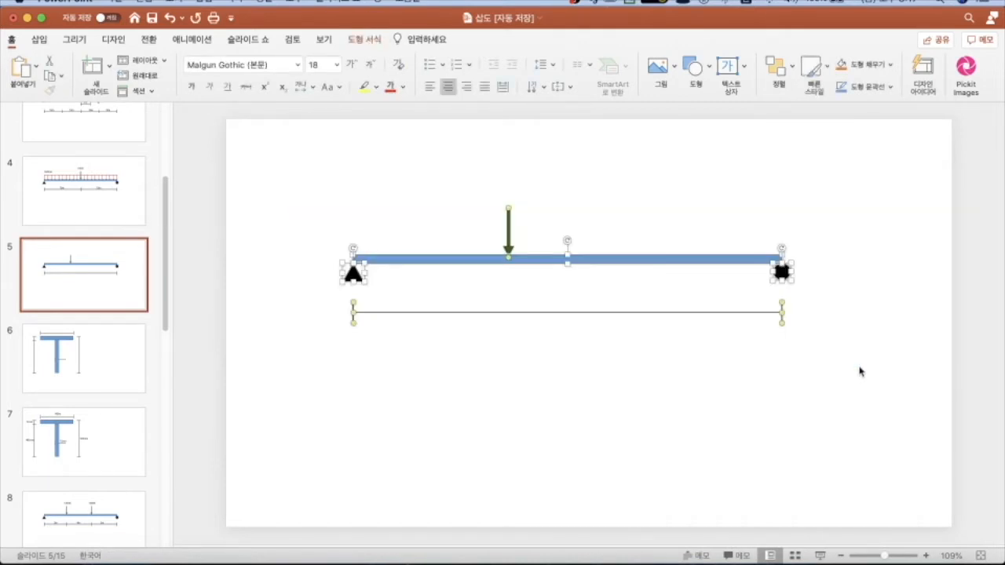
{"action": "right_click", "coordinate": [737, 260]}
{"action": "mouse_move", "coordinate": [765, 313]}
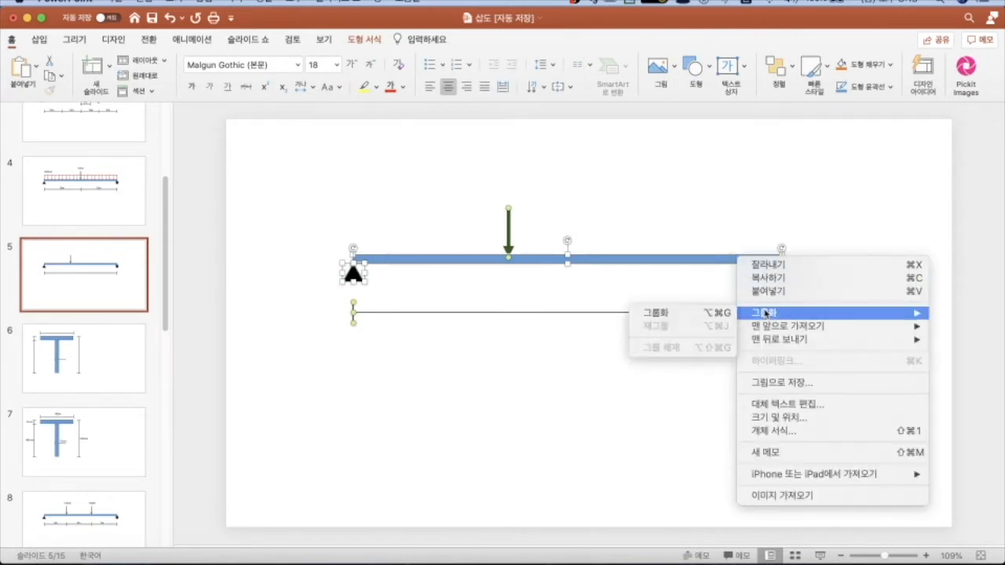
{"action": "left_click", "coordinate": [655, 313]}
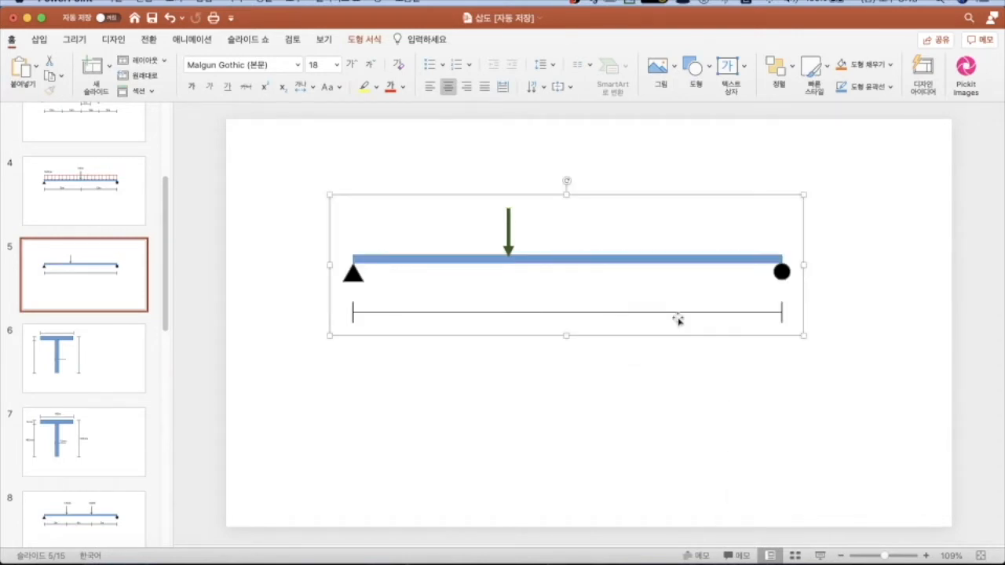
Copy the grouped beam diagram from the slide and paste it into the Excel sheet at G4.
{"action": "right_click", "coordinate": [636, 225]}
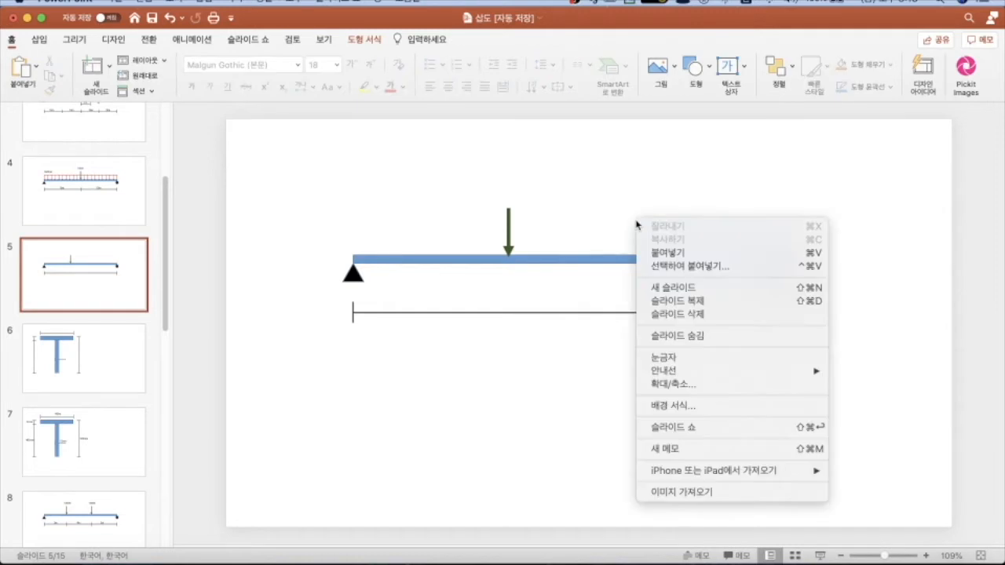
{"action": "left_click", "coordinate": [600, 258]}
{"action": "left_click", "coordinate": [601, 259]}
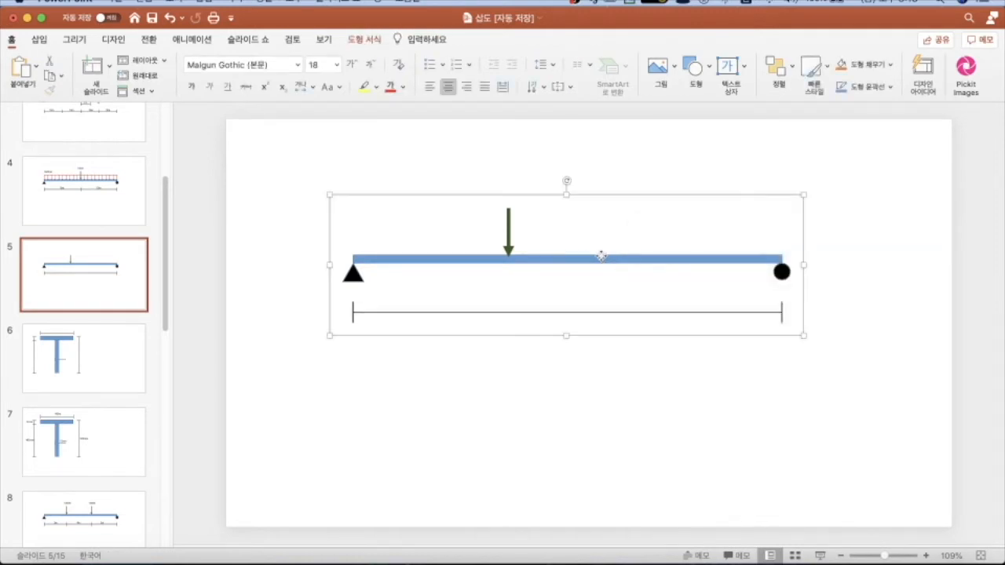
{"action": "right_click", "coordinate": [602, 259]}
{"action": "left_click", "coordinate": [633, 276]}
{"action": "left_click", "coordinate": [656, 559]}
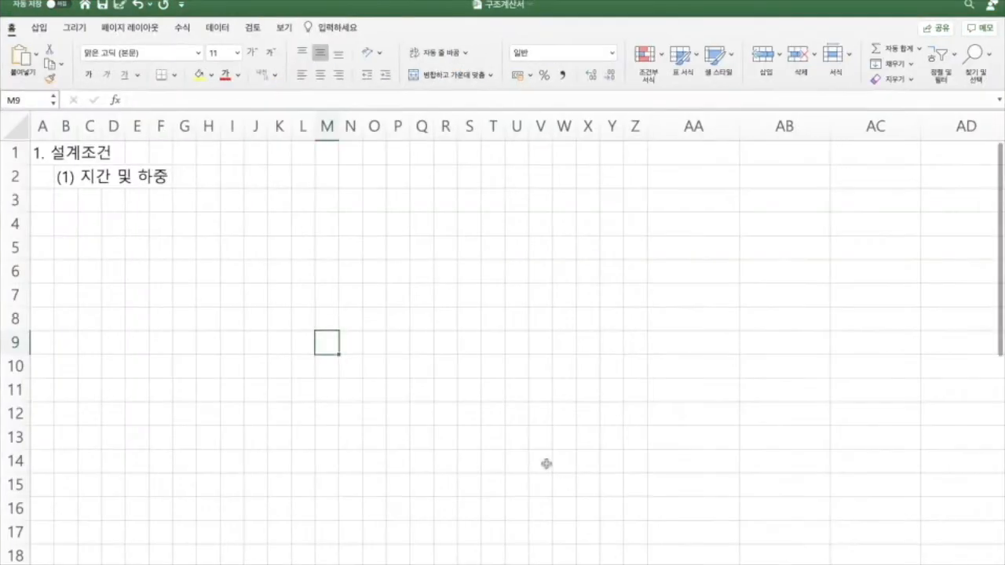
{"action": "left_click", "coordinate": [198, 208]}
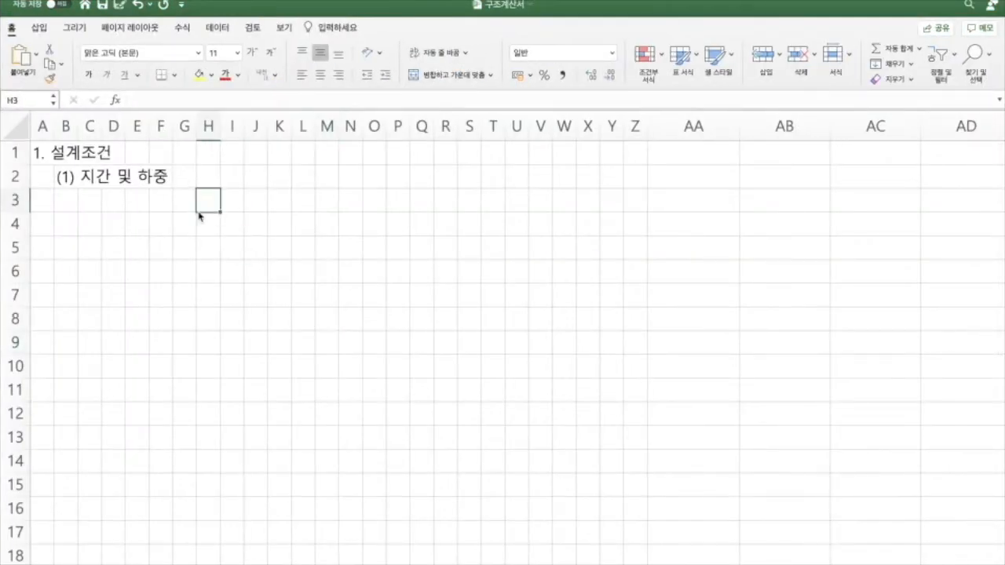
{"action": "right_click", "coordinate": [182, 220]}
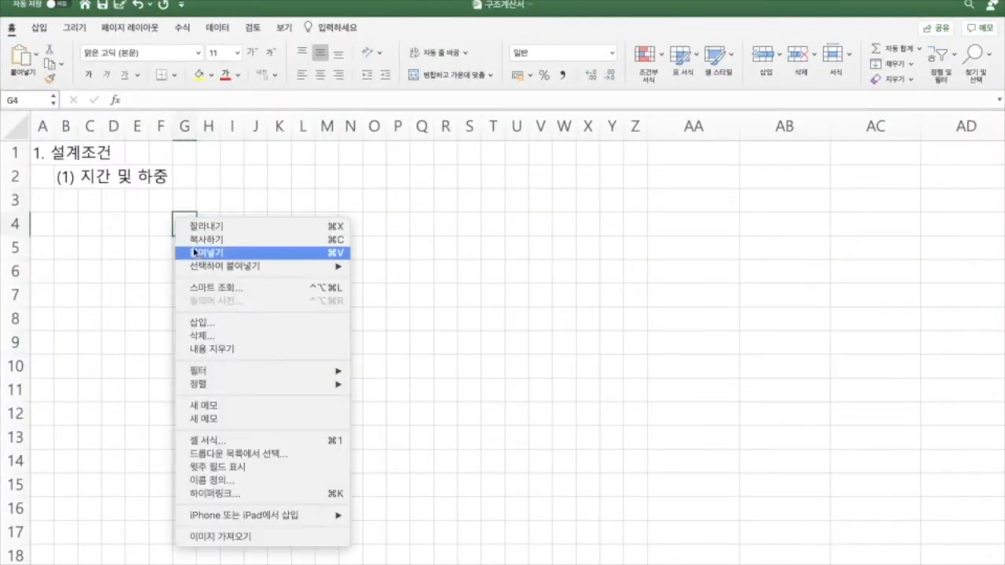
{"action": "left_click", "coordinate": [196, 253]}
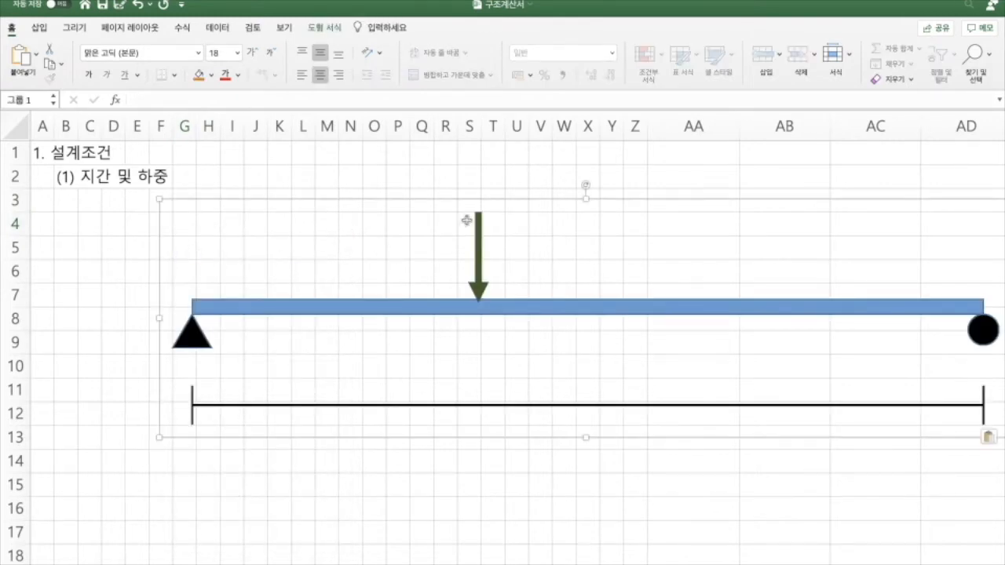
Shrink the pasted beam diagram and move it below the subheading, with the beam spanning about columns D to W in rows 3 to 8.
{"action": "left_click_drag", "start_coordinate": [159, 201], "coordinate": [568, 323]}
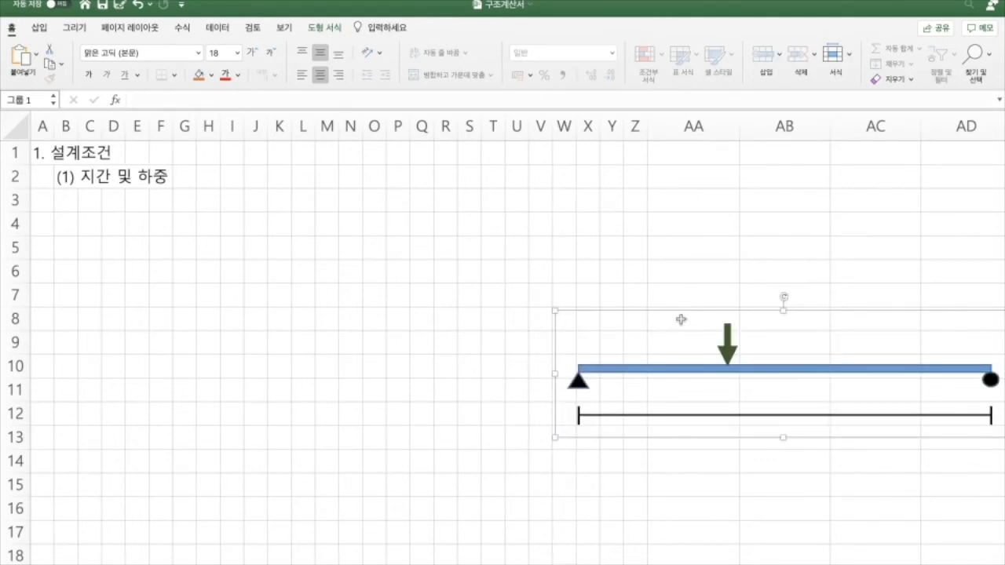
{"action": "left_click_drag", "start_coordinate": [555, 311], "coordinate": [521, 297]}
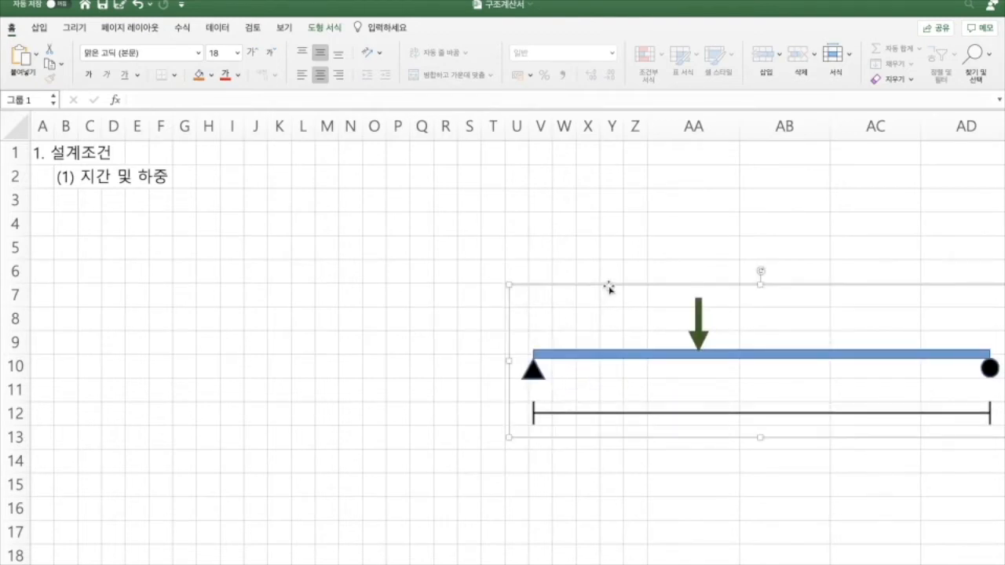
{"action": "left_click_drag", "start_coordinate": [609, 288], "coordinate": [189, 185]}
{"action": "left_click", "coordinate": [375, 387]}
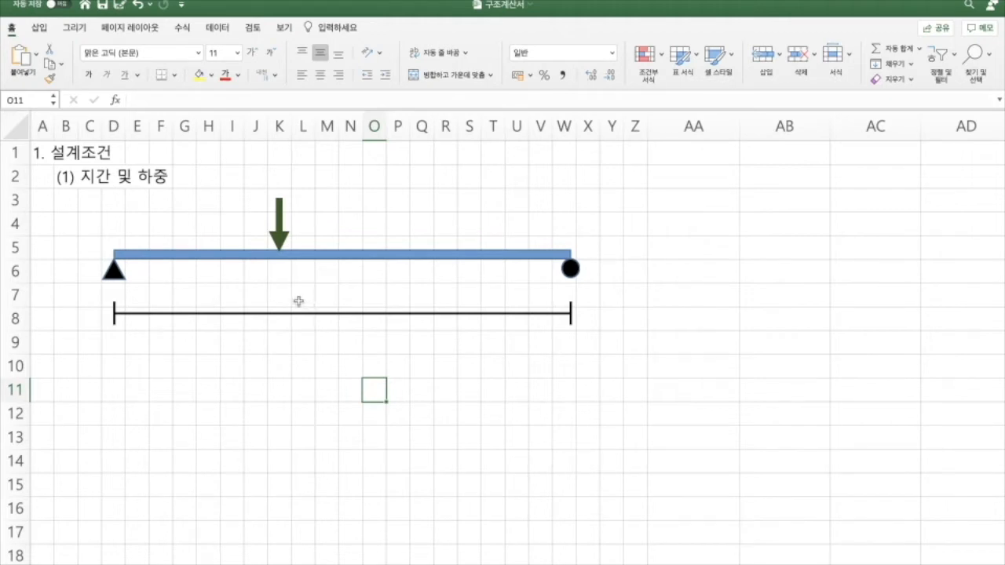
Merge and center L7:O7 above the dimension line and enter the span value 10.
{"action": "left_click_drag", "start_coordinate": [299, 300], "coordinate": [370, 302]}
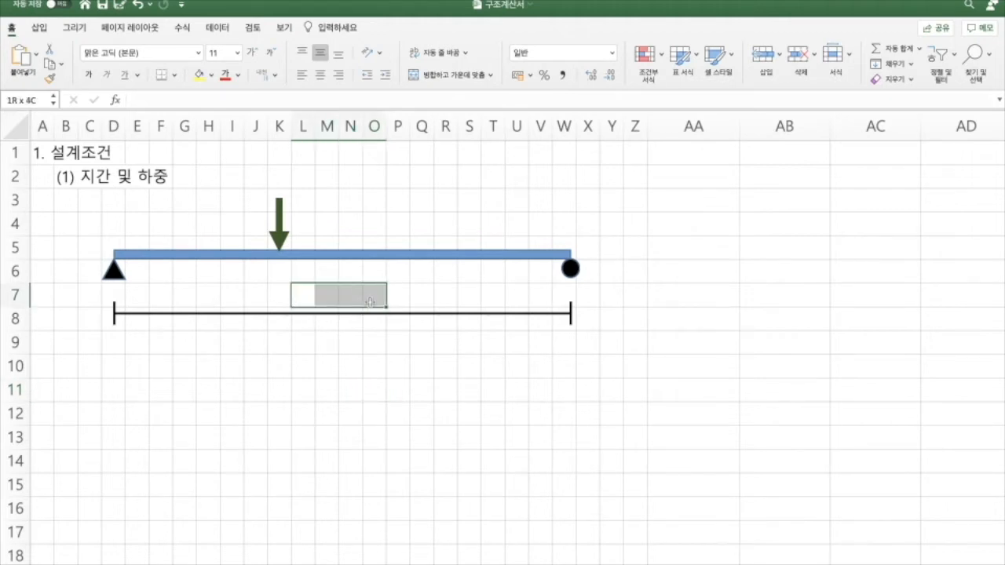
{"action": "left_click", "coordinate": [422, 79]}
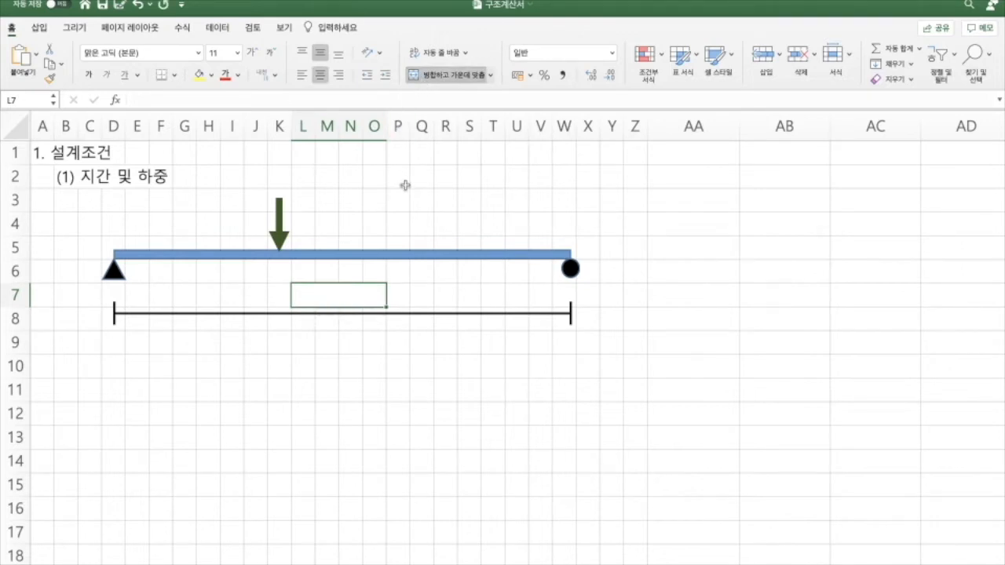
{"action": "type", "text": "10"}
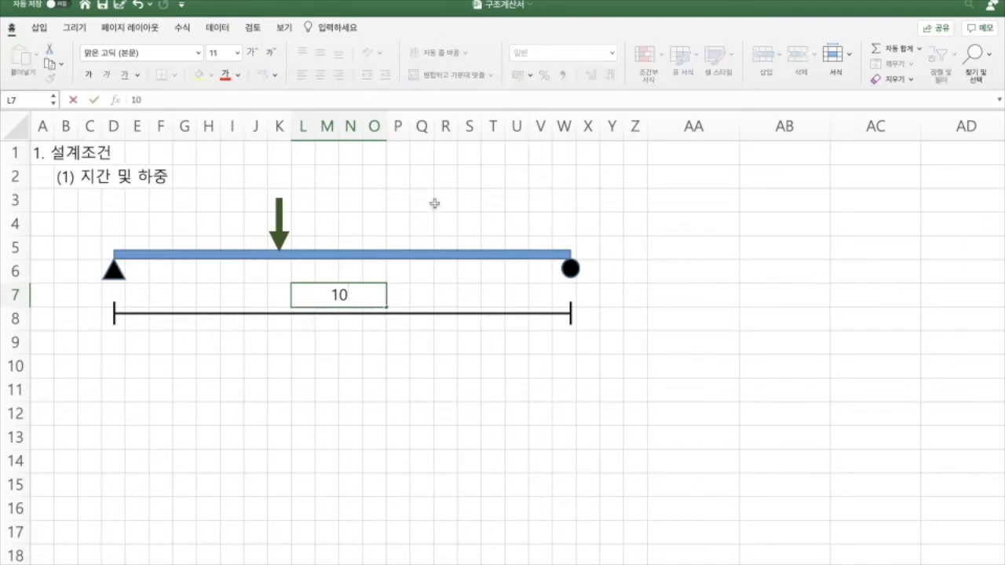
Enter the unit m in P7 beside the span value, and color the 10 red as an input value.
{"action": "left_click", "coordinate": [408, 291]}
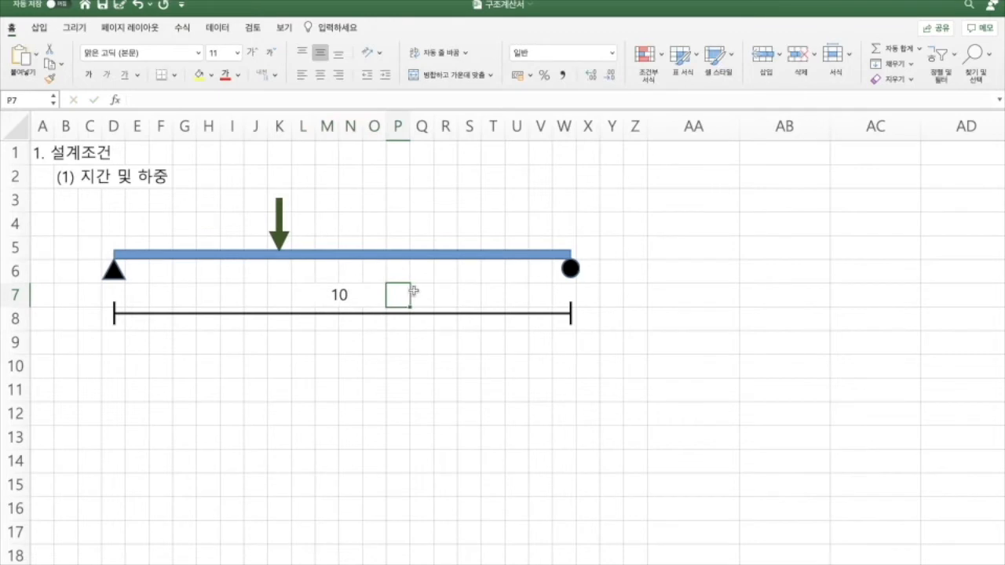
{"action": "key", "text": "BackSpace"}
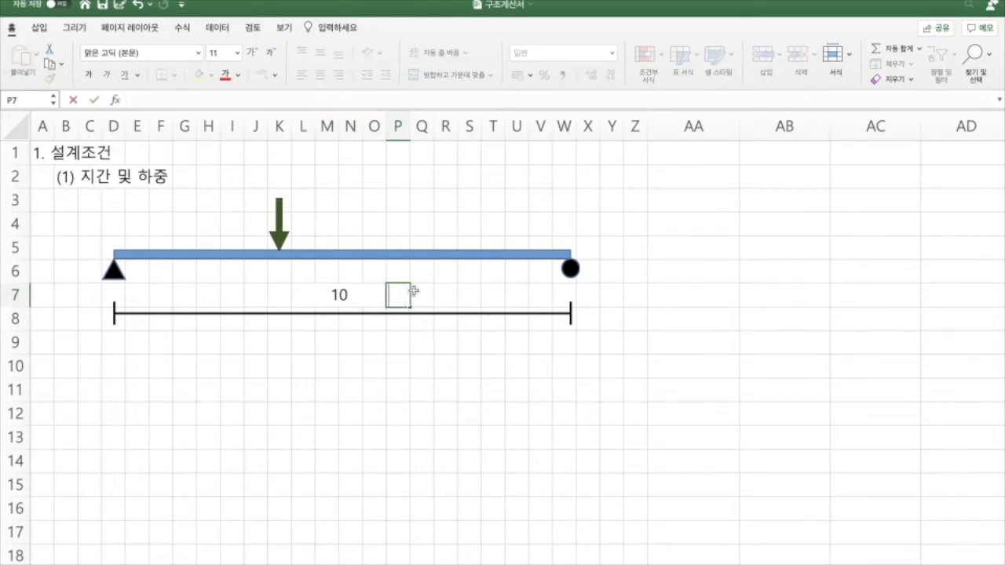
{"action": "type", "text": "m"}
{"action": "left_click", "coordinate": [396, 339]}
{"action": "left_click", "coordinate": [358, 301]}
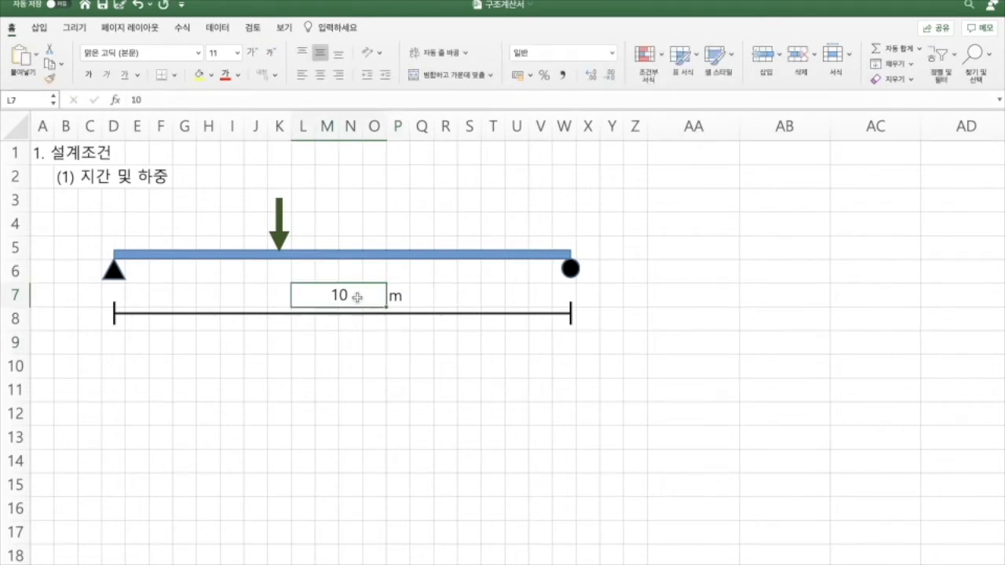
{"action": "left_click", "coordinate": [225, 74]}
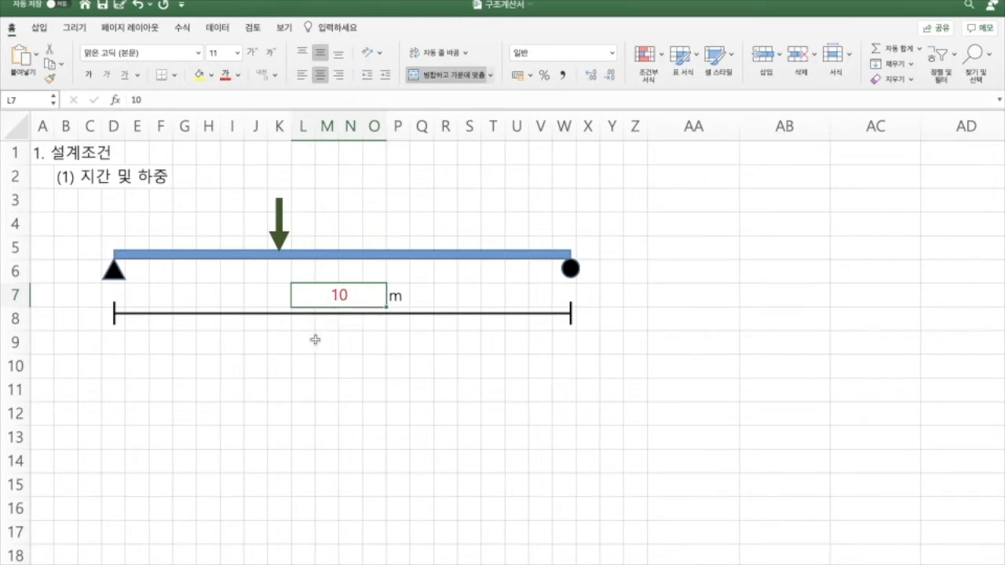
Try referencing the span value with the formula =L7 in L10, inspect both cells, and undo the entry.
{"action": "left_click", "coordinate": [299, 360]}
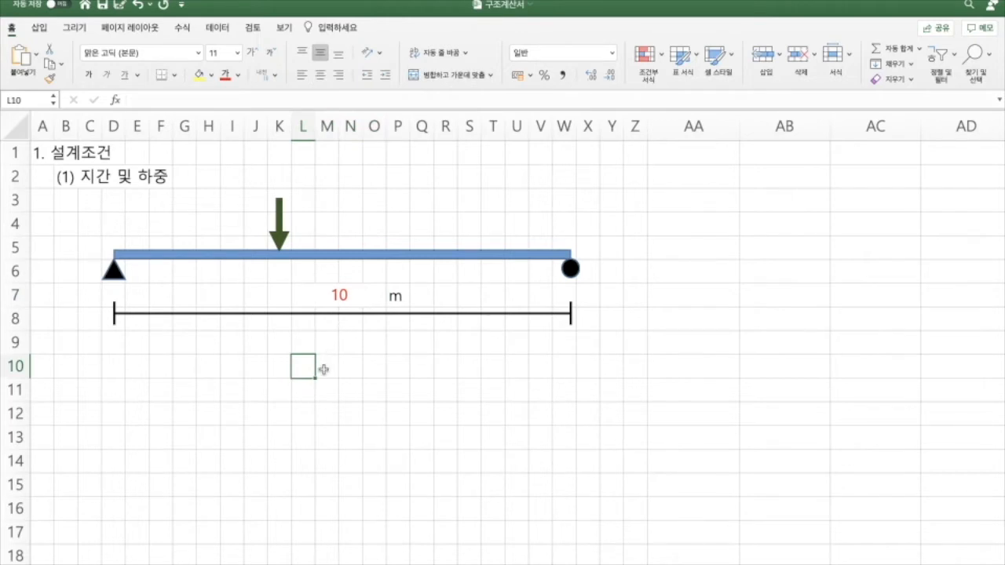
{"action": "type", "text": "="}
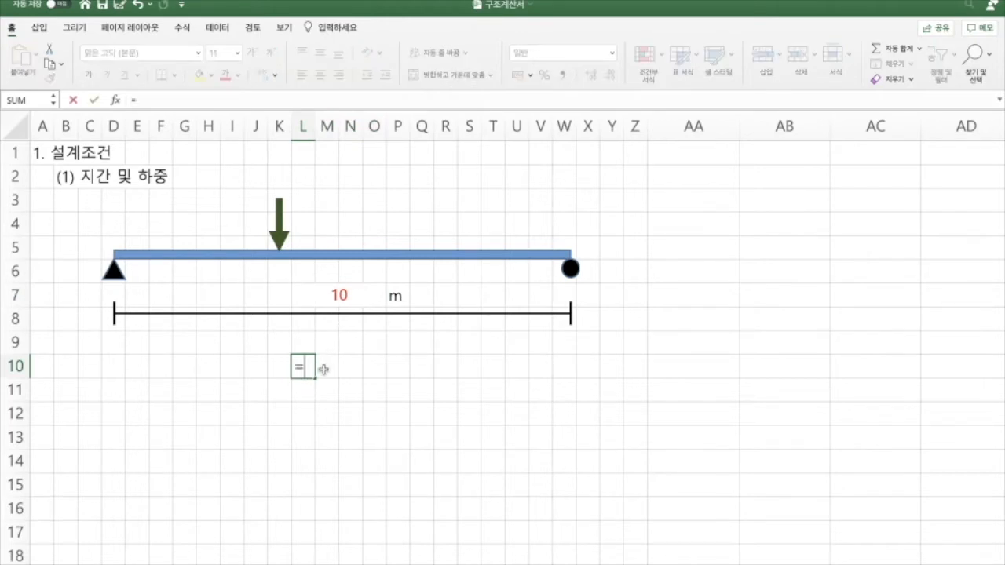
{"action": "left_click", "coordinate": [316, 301]}
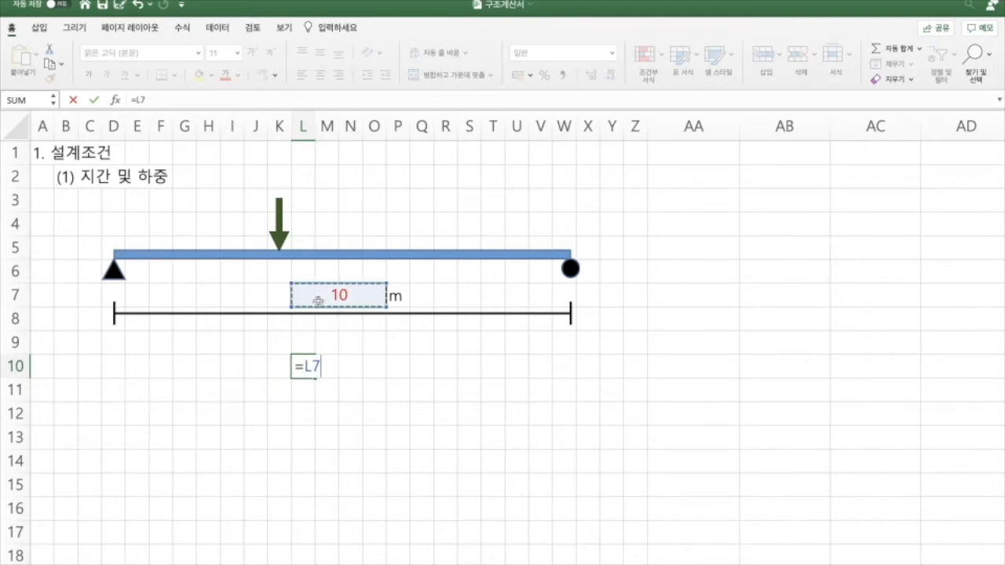
{"action": "key", "text": "Return"}
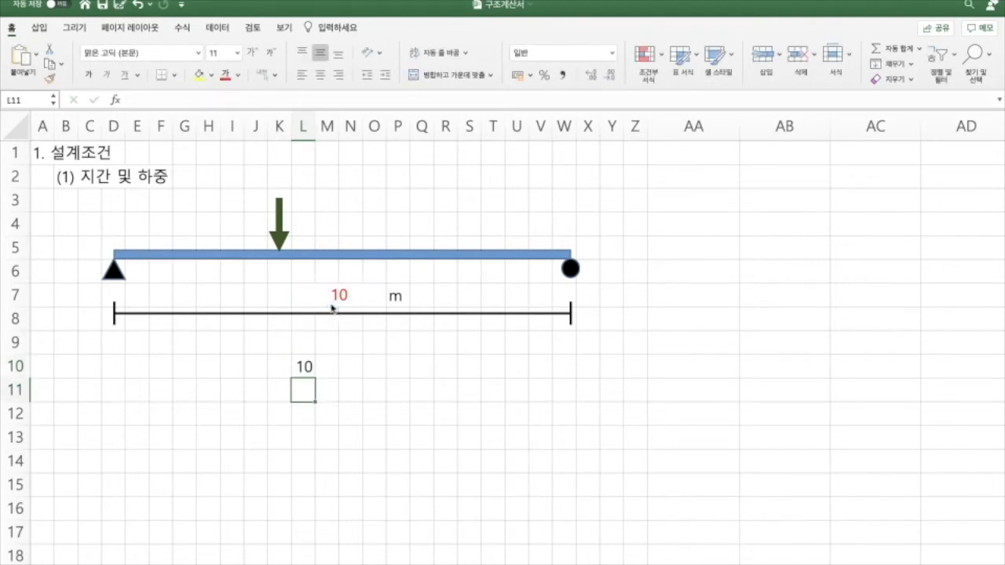
{"action": "left_click", "coordinate": [309, 367]}
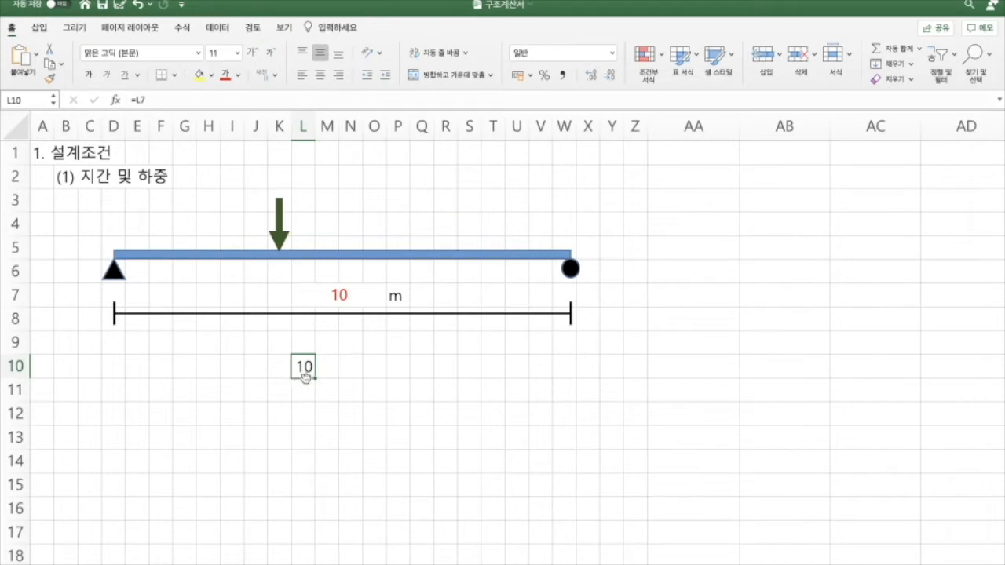
{"action": "left_click", "coordinate": [366, 295]}
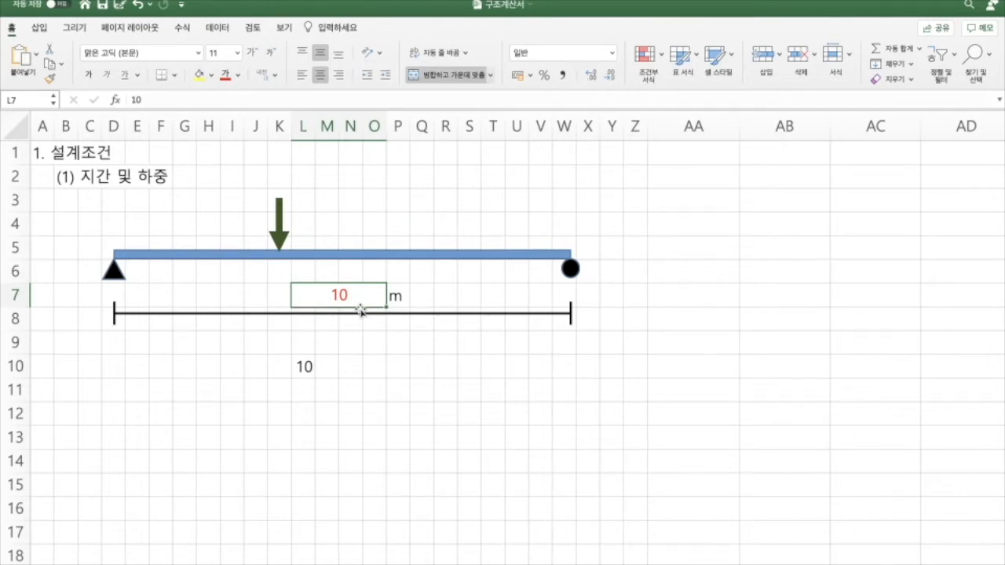
{"action": "left_click", "coordinate": [308, 364]}
{"action": "key", "text": "ctrl+z"}
{"action": "left_click", "coordinate": [367, 372]}
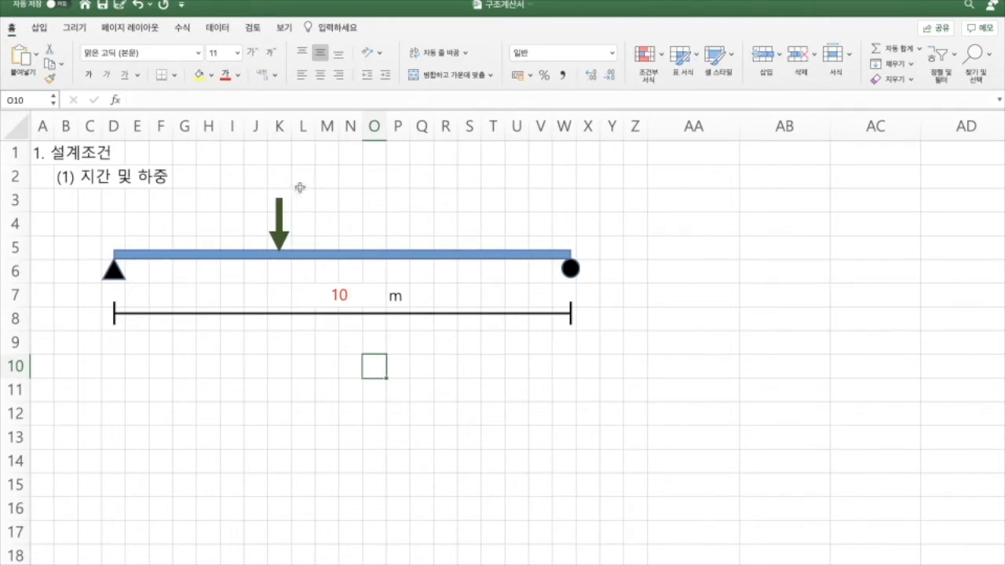
Merge and center L3:M3 beside the load arrow and enter the load value 100.
{"action": "left_click_drag", "start_coordinate": [303, 198], "coordinate": [334, 202]}
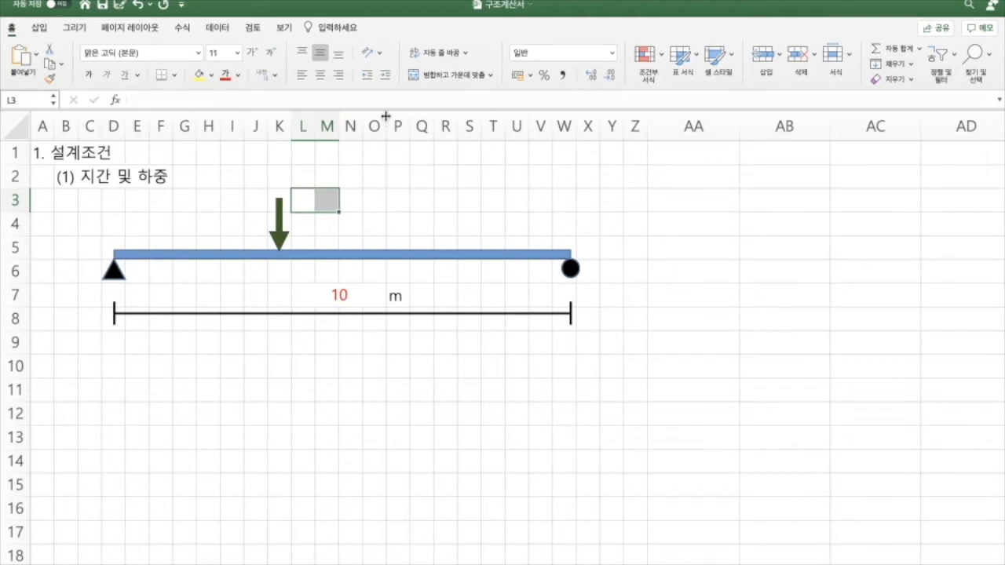
{"action": "left_click", "coordinate": [416, 77]}
{"action": "type", "text": "100"}
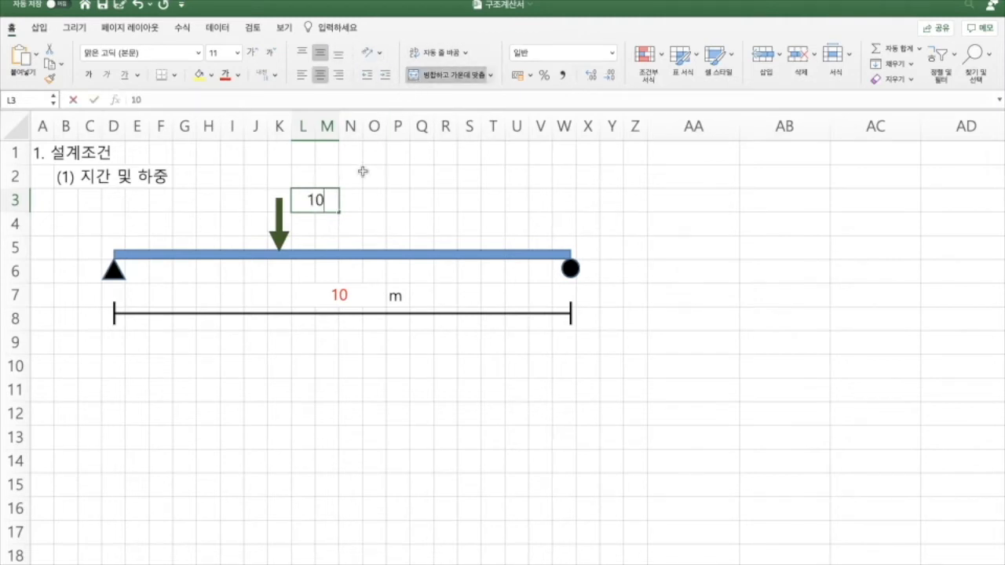
Enter the unit kN in N3 beside the load value, and color the 100 red.
{"action": "left_click", "coordinate": [353, 201]}
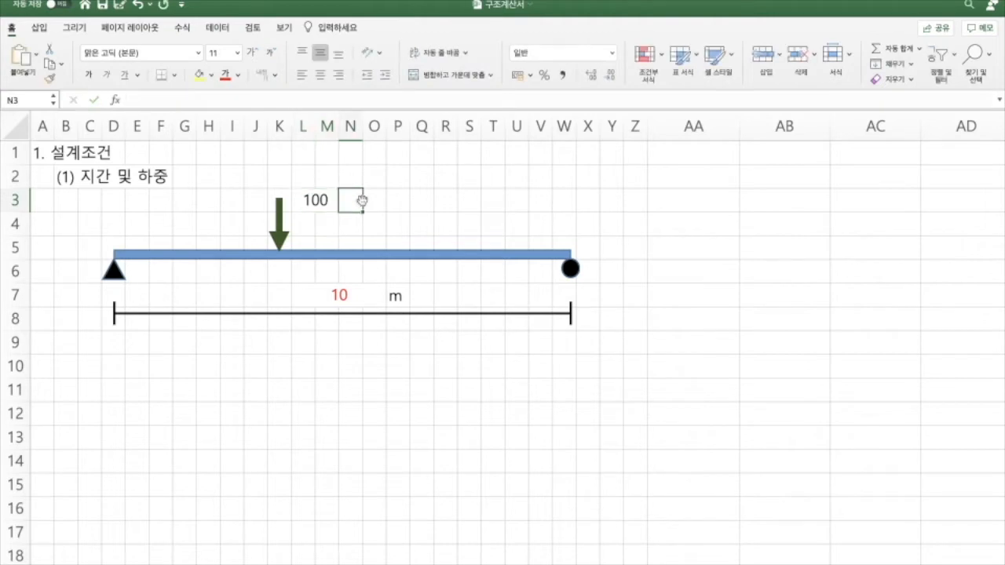
{"action": "type", "text": "kN"}
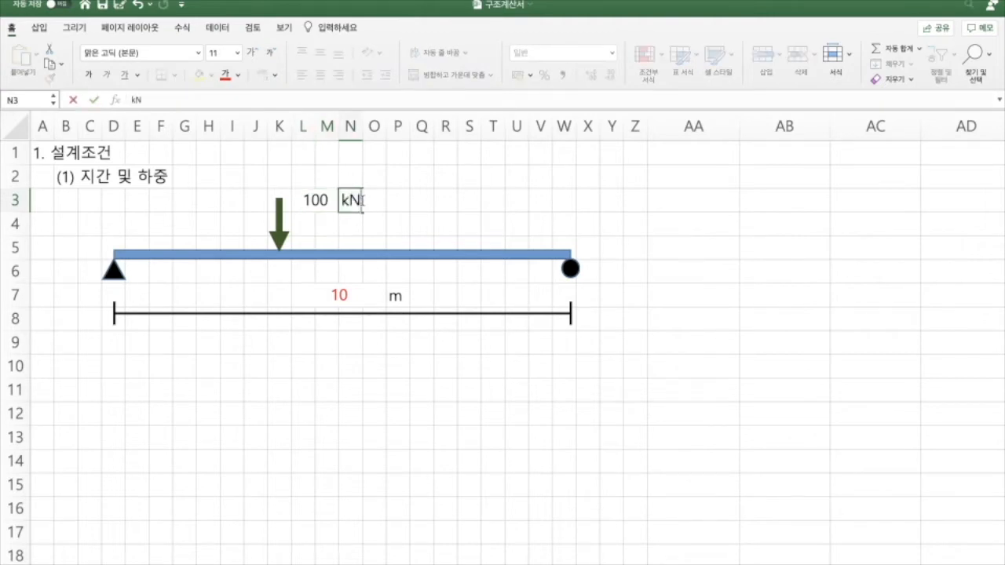
{"action": "left_click", "coordinate": [421, 199]}
{"action": "left_click", "coordinate": [295, 200]}
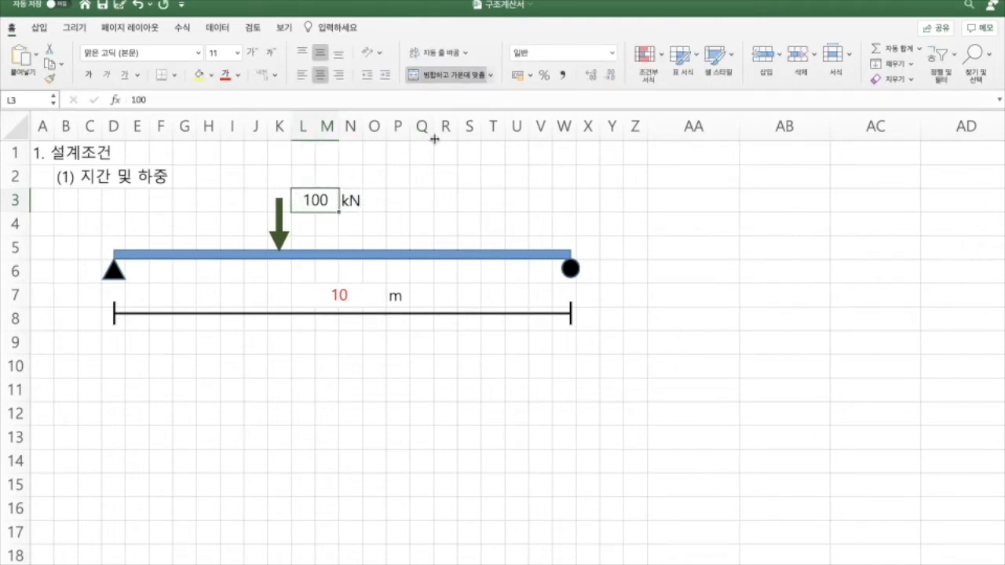
{"action": "left_click", "coordinate": [226, 74]}
{"action": "left_click", "coordinate": [253, 347]}
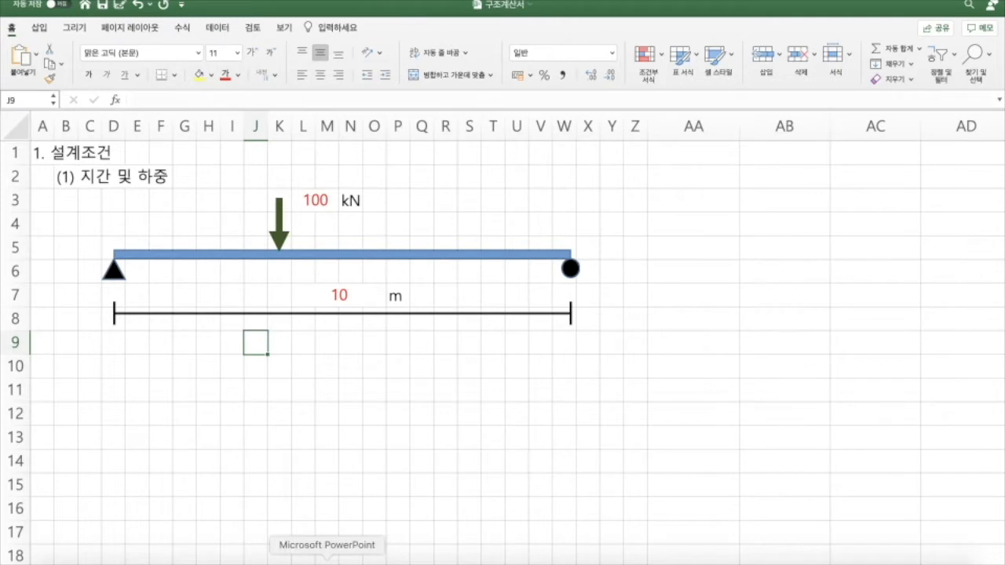
Switch to PowerPoint and ungroup the beam diagram on slide 5.
{"action": "left_click", "coordinate": [327, 559]}
{"action": "left_click", "coordinate": [362, 349]}
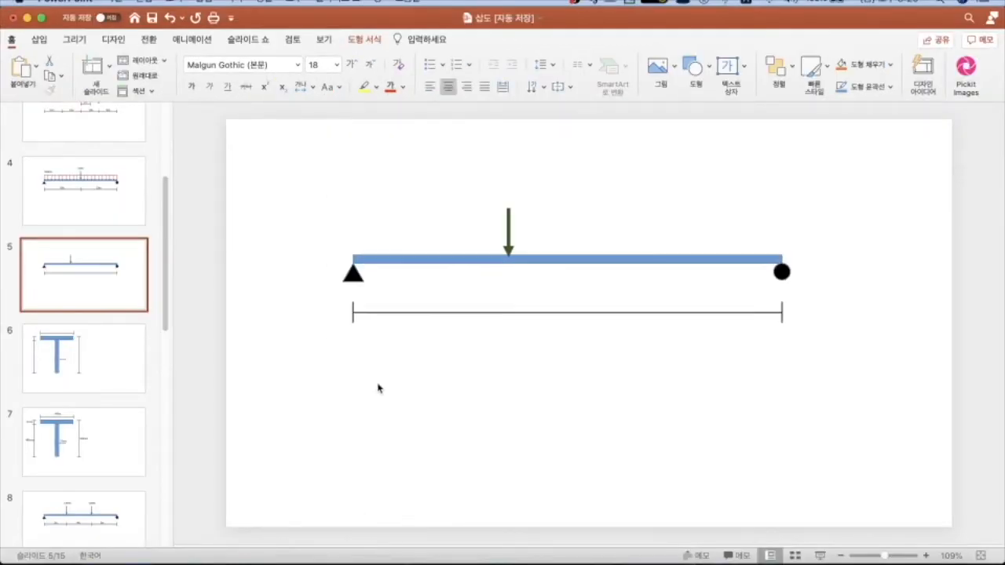
{"action": "left_click", "coordinate": [363, 311]}
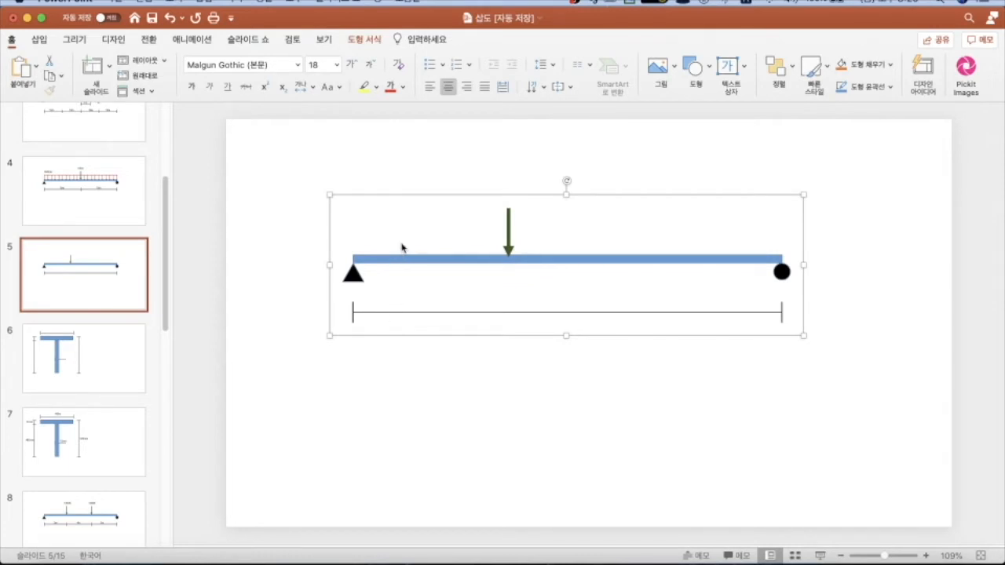
{"action": "right_click", "coordinate": [402, 246]}
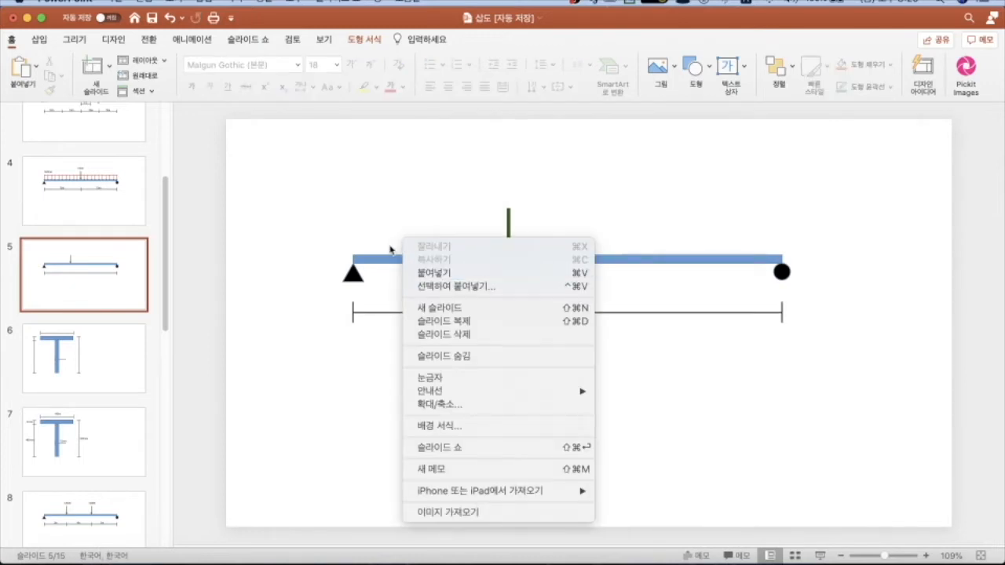
{"action": "left_click", "coordinate": [380, 255]}
{"action": "left_click", "coordinate": [380, 255]}
{"action": "right_click", "coordinate": [381, 255]}
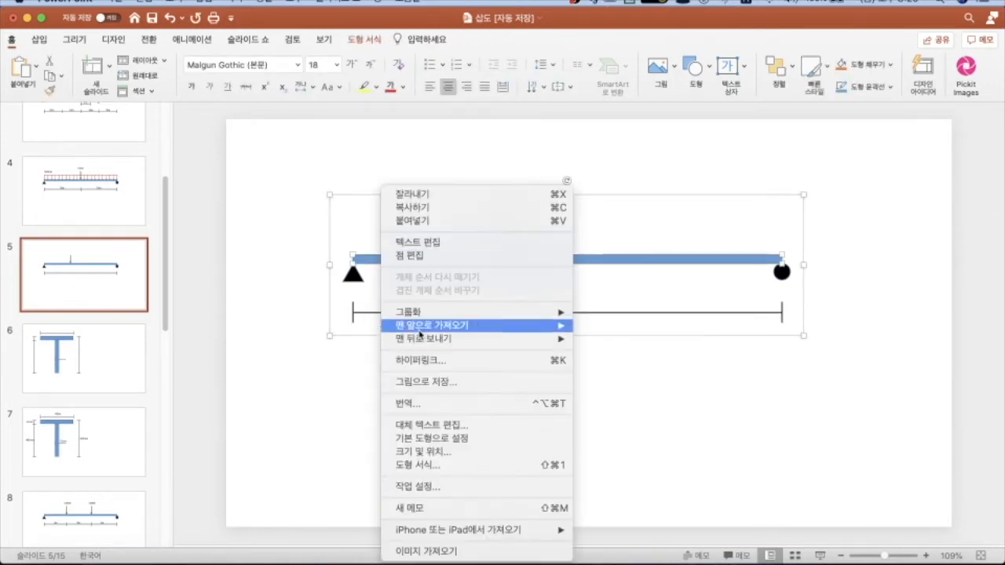
{"action": "mouse_move", "coordinate": [418, 336]}
{"action": "mouse_move", "coordinate": [424, 313]}
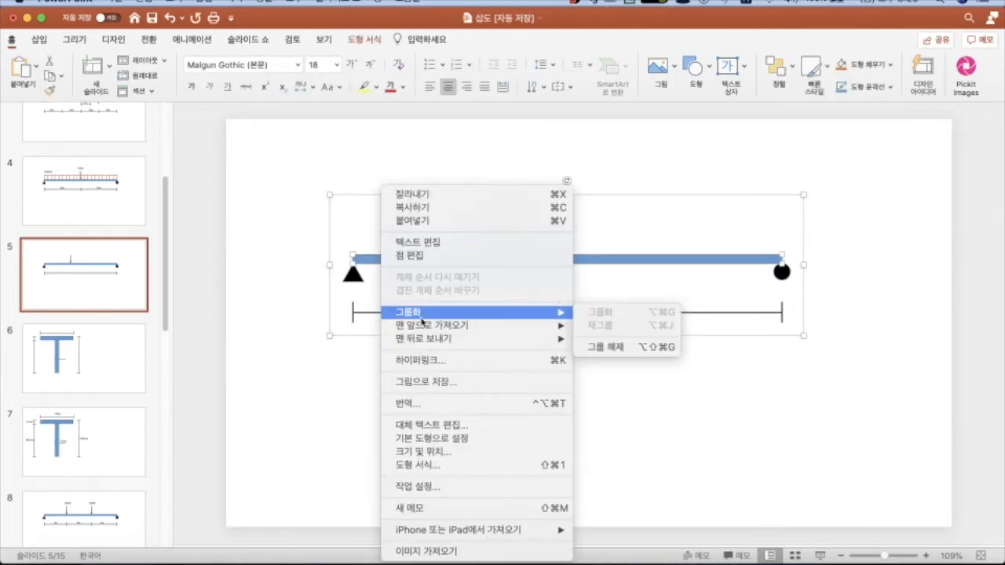
{"action": "left_click", "coordinate": [605, 347]}
Duplicate the span dimension line and place the copy below the original, aligned with the beam ends.
{"action": "left_click_drag", "start_coordinate": [284, 289], "coordinate": [864, 363]}
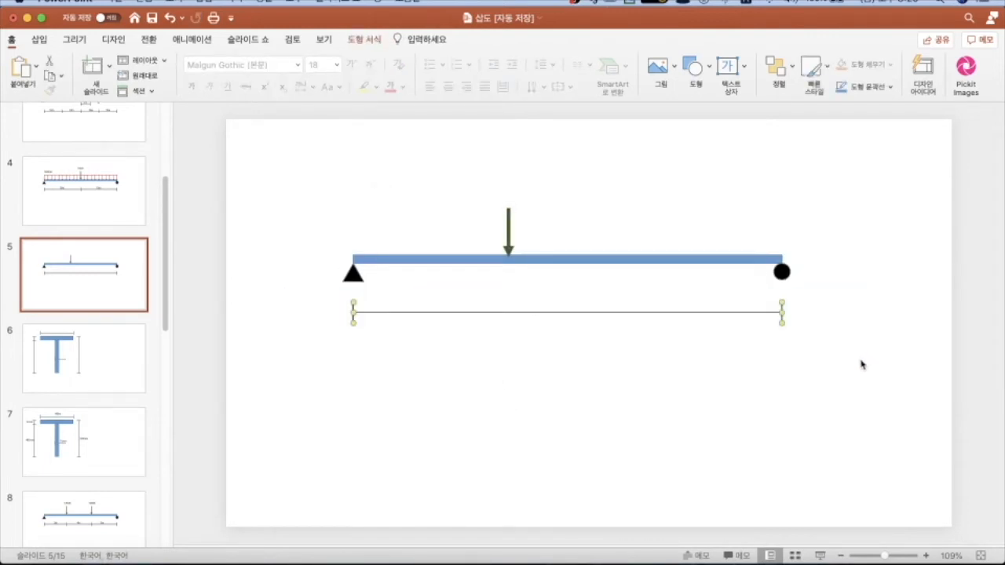
{"action": "left_click", "coordinate": [448, 438]}
{"action": "key", "text": "super+v"}
{"action": "left_click_drag", "start_coordinate": [537, 326], "coordinate": [531, 398]}
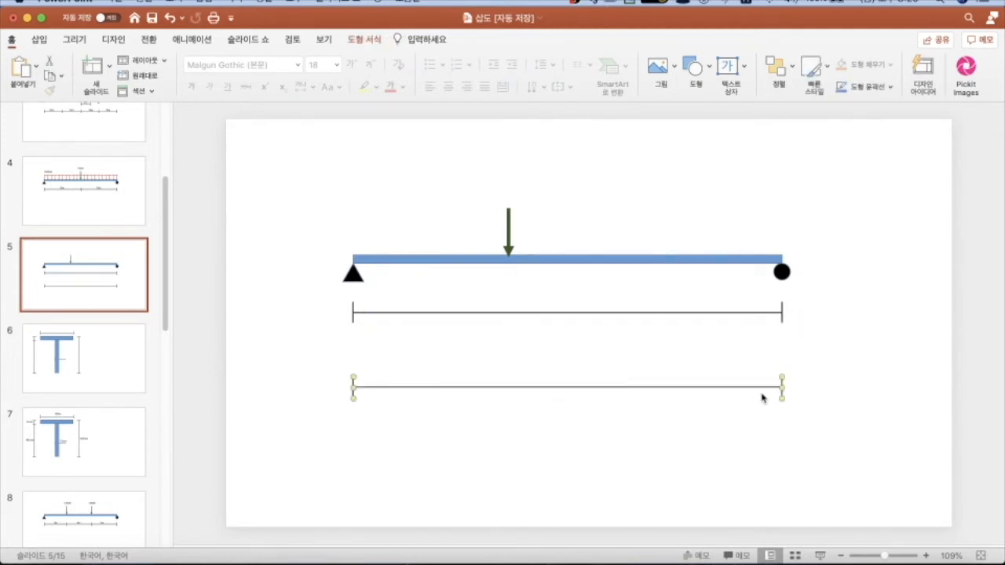
Copy an end tick of the lower dimension line to beneath the load arrow, and group the line with its three ticks.
{"action": "left_click_drag", "start_coordinate": [784, 395], "coordinate": [512, 401]}
{"action": "left_click", "coordinate": [614, 440]}
{"action": "left_click_drag", "start_coordinate": [302, 360], "coordinate": [872, 438]}
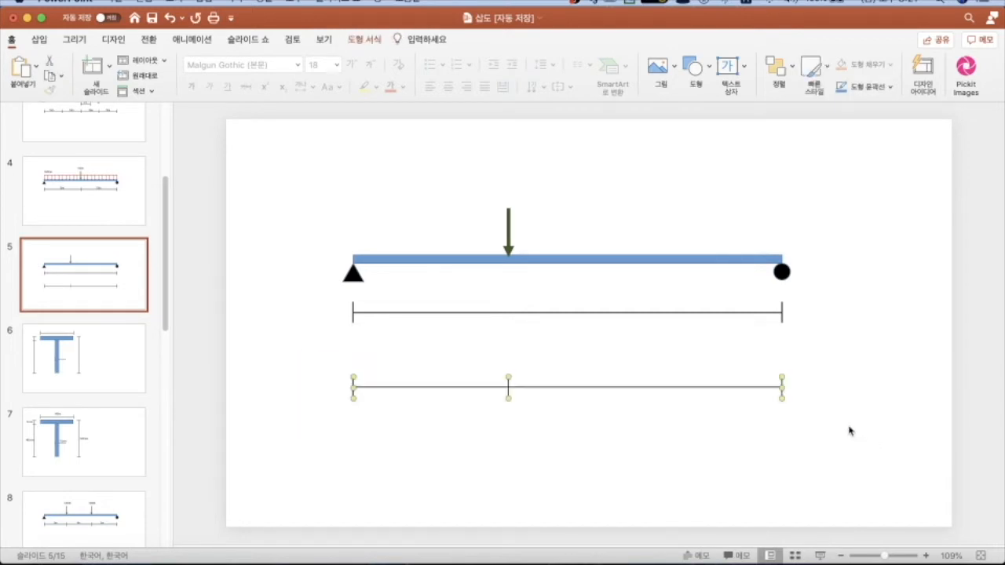
{"action": "right_click", "coordinate": [752, 389]}
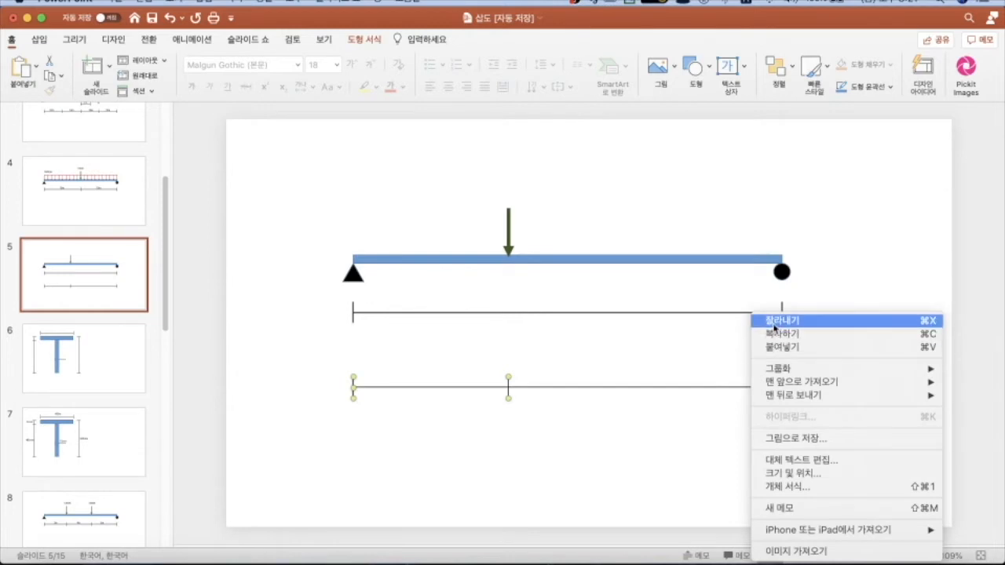
{"action": "mouse_move", "coordinate": [781, 372]}
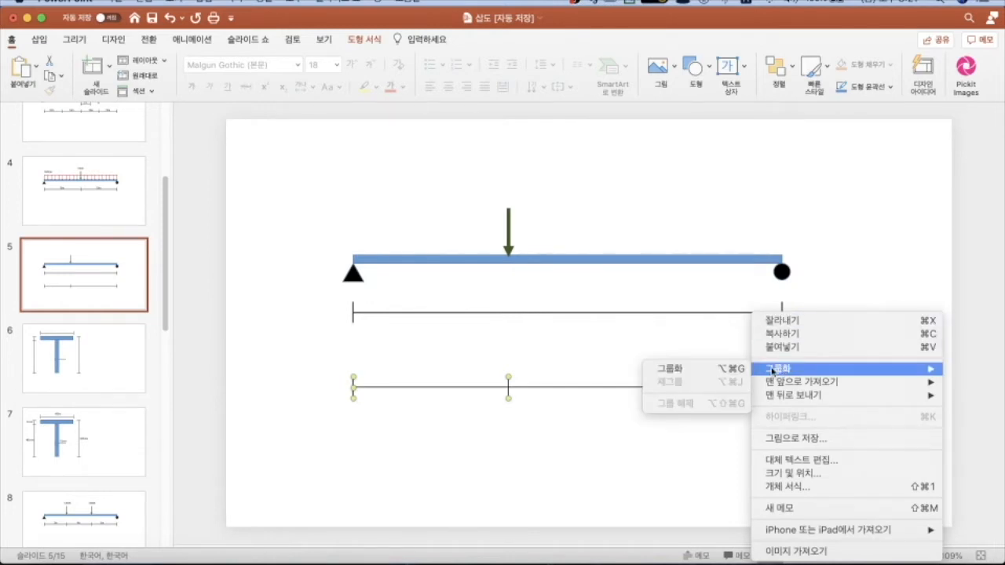
{"action": "left_click", "coordinate": [695, 369]}
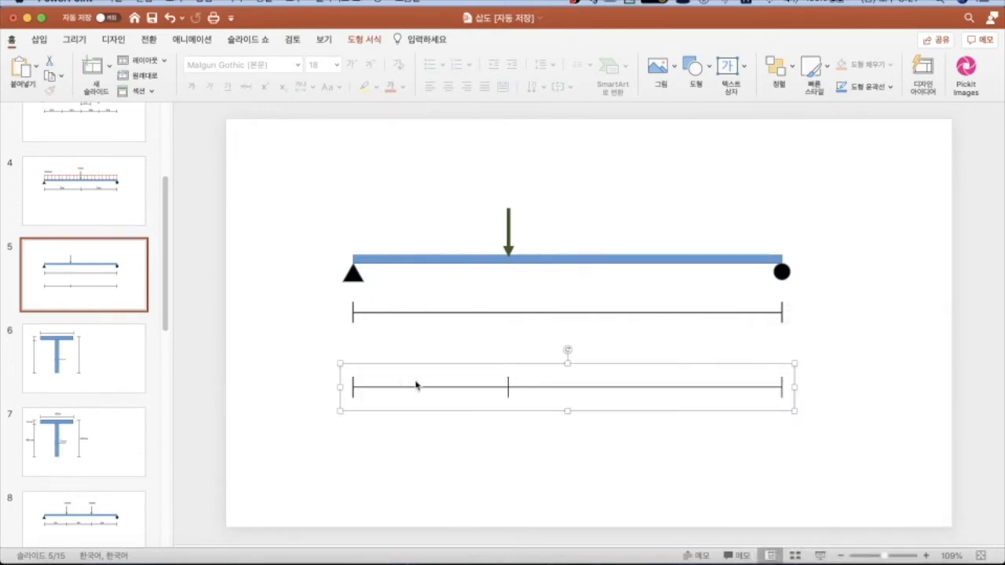
Copy the grouped two-part dimension line and paste it into the calculation sheet in Excel.
{"action": "right_click", "coordinate": [370, 372]}
{"action": "left_click", "coordinate": [364, 393]}
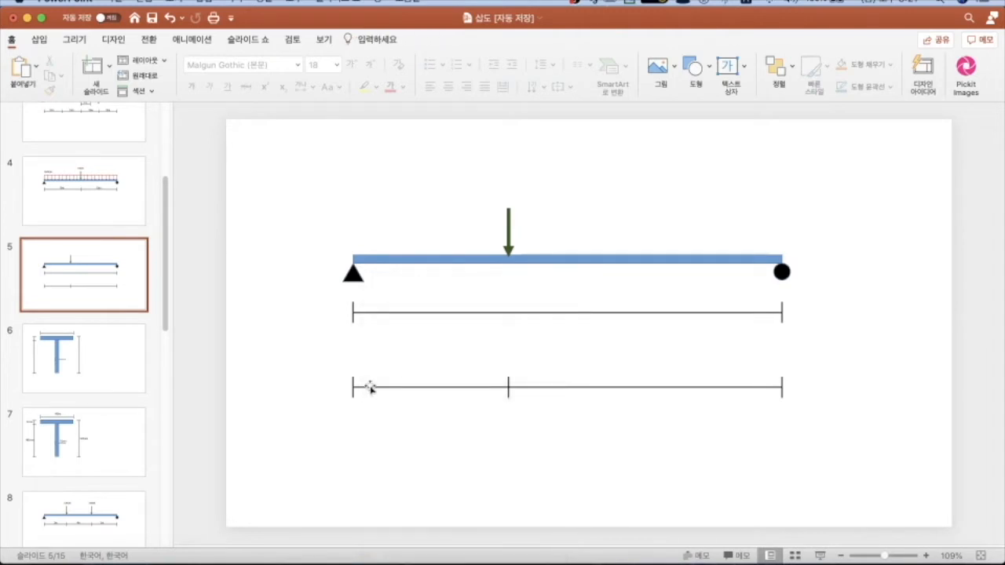
{"action": "left_click", "coordinate": [370, 385]}
{"action": "right_click", "coordinate": [369, 386]}
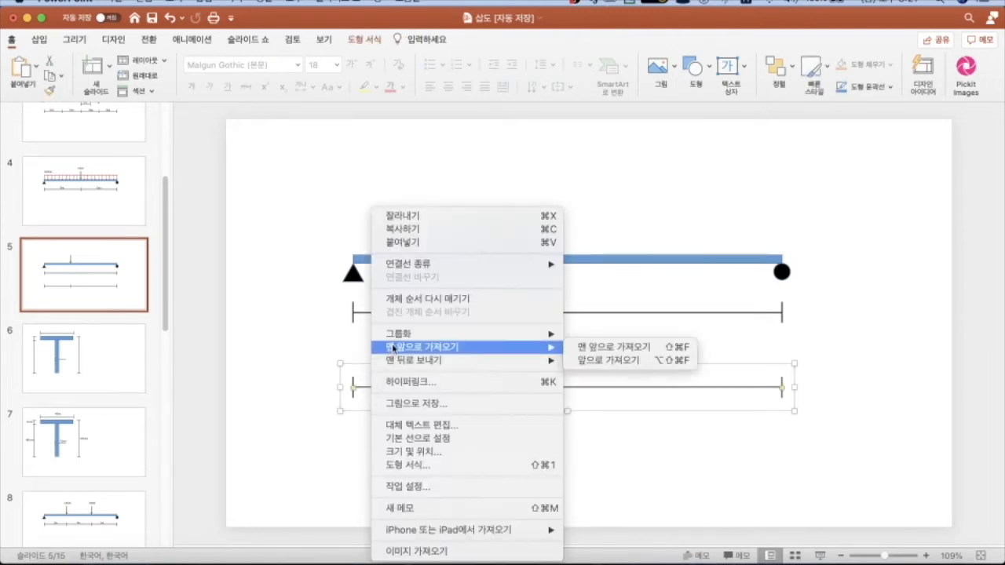
{"action": "left_click", "coordinate": [420, 228]}
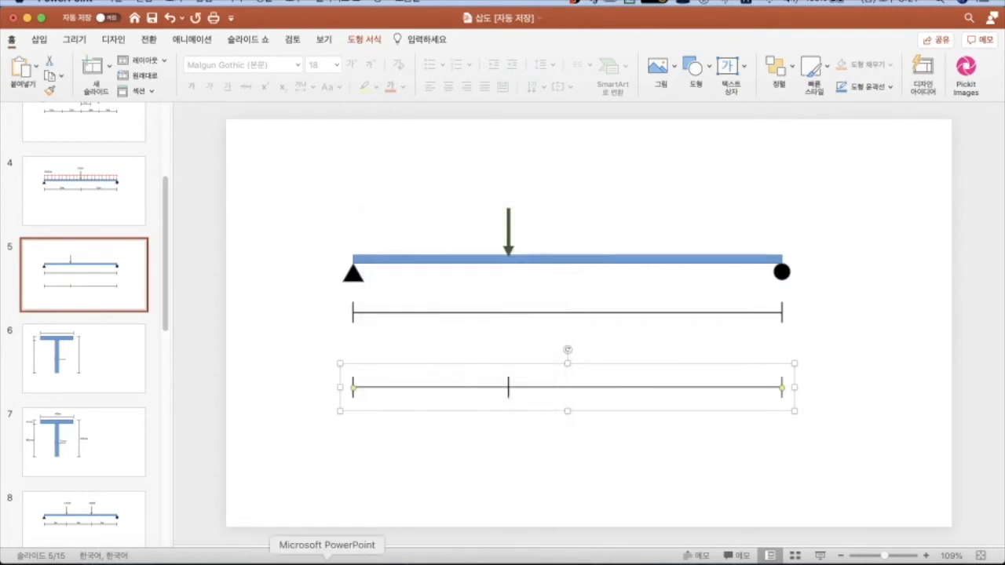
{"action": "left_click", "coordinate": [671, 559]}
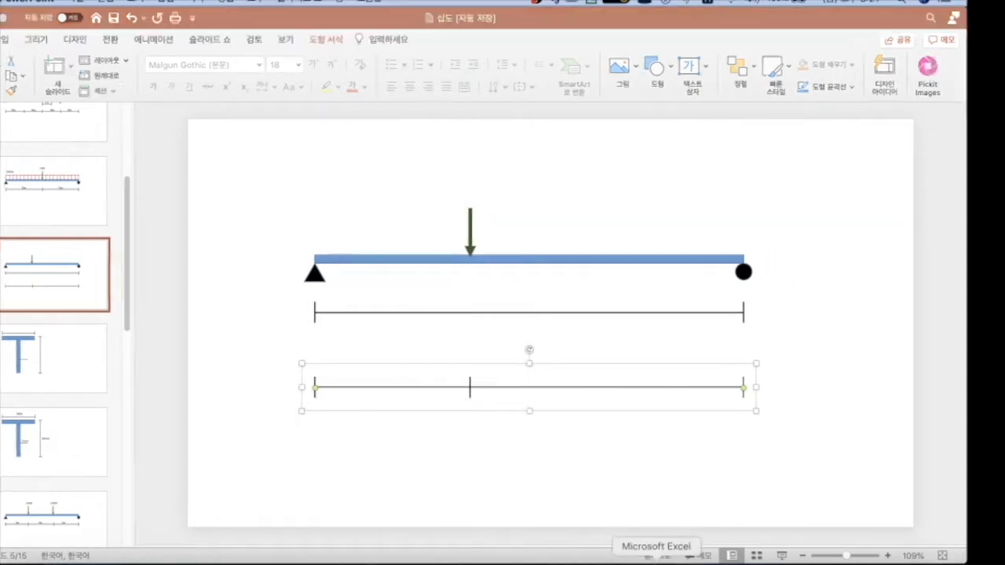
{"action": "left_click", "coordinate": [489, 383]}
{"action": "key", "text": "super+v"}
Move the pasted dimension line below the beam diagram, starting under the triangular support at column D in rows 11 to 12.
{"action": "left_click_drag", "start_coordinate": [431, 474], "coordinate": [696, 422]}
{"action": "left_click", "coordinate": [735, 409]}
{"action": "left_click", "coordinate": [756, 406]}
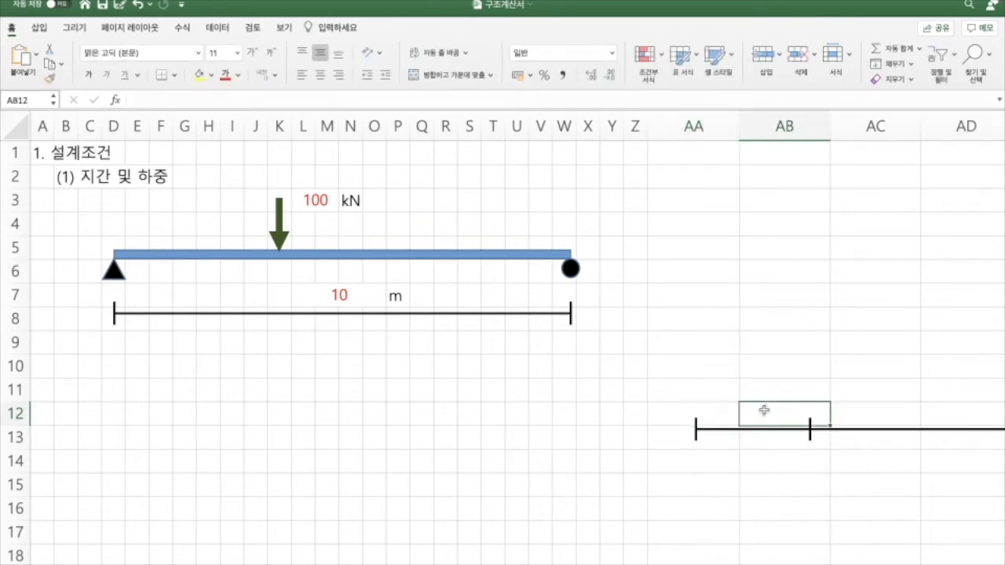
{"action": "left_click", "coordinate": [749, 438]}
{"action": "left_click", "coordinate": [718, 429]}
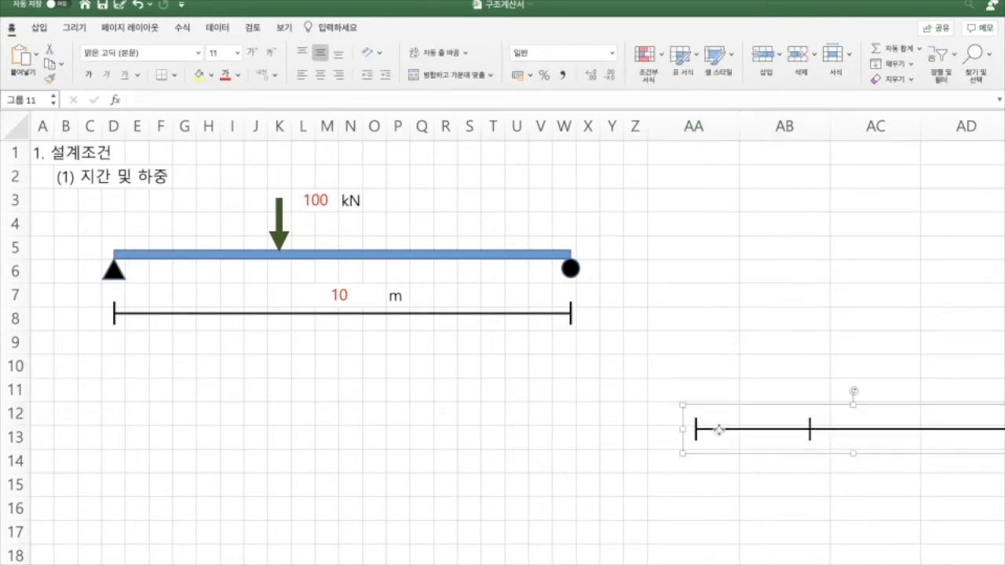
{"action": "left_click_drag", "start_coordinate": [706, 410], "coordinate": [118, 376]}
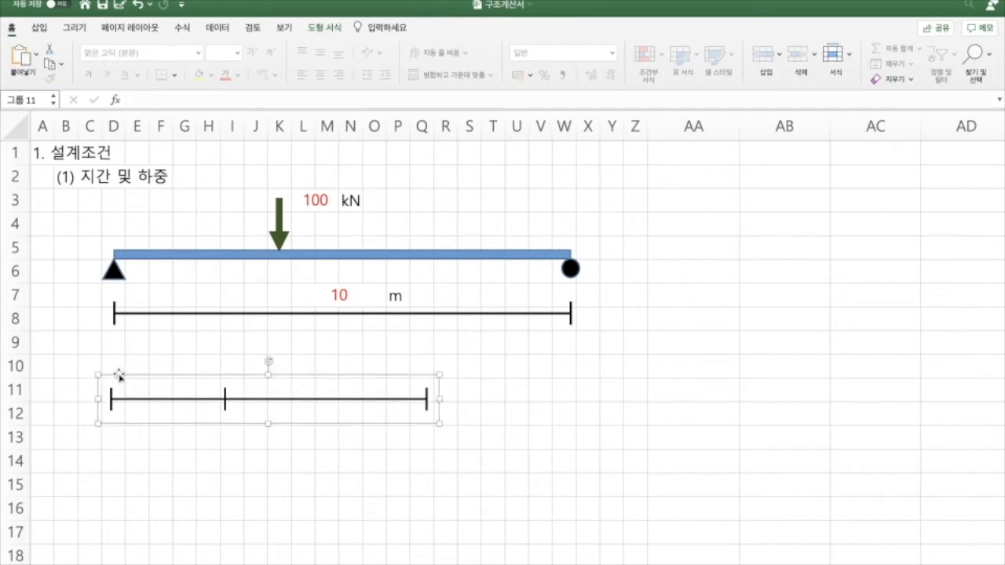
Ungroup the beam diagram in the sheet.
{"action": "left_click", "coordinate": [175, 259]}
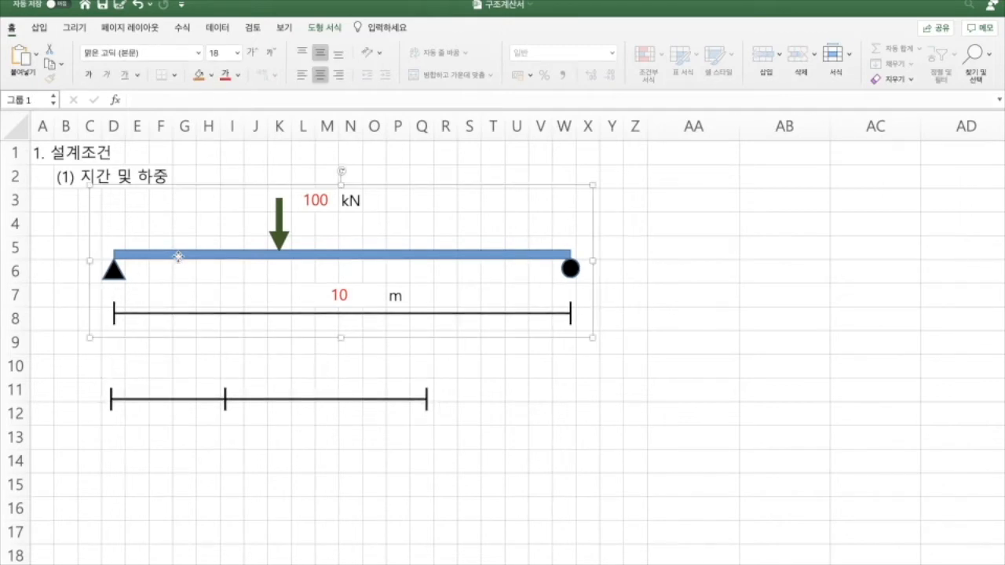
{"action": "right_click", "coordinate": [179, 256]}
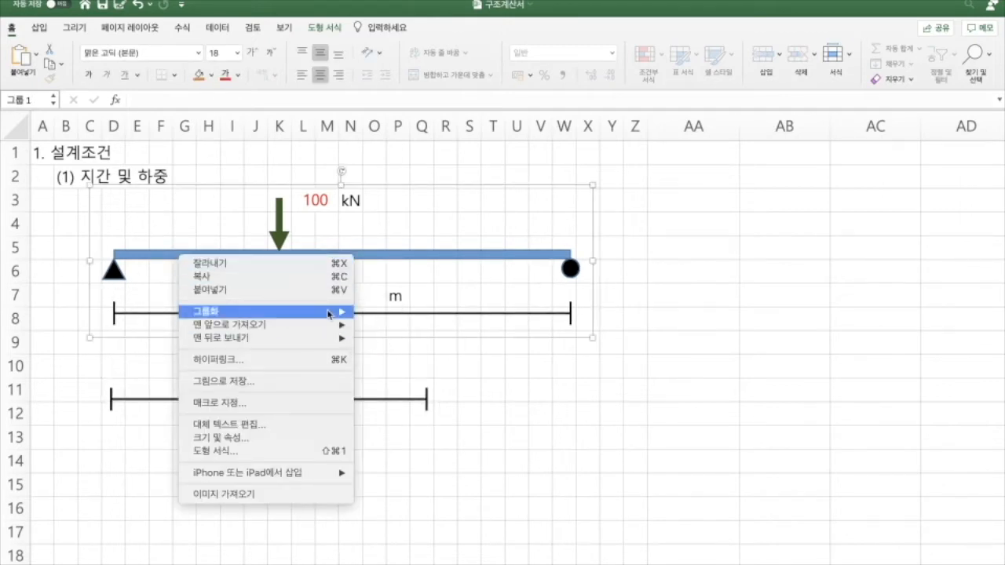
{"action": "mouse_move", "coordinate": [330, 314]}
{"action": "left_click", "coordinate": [386, 345]}
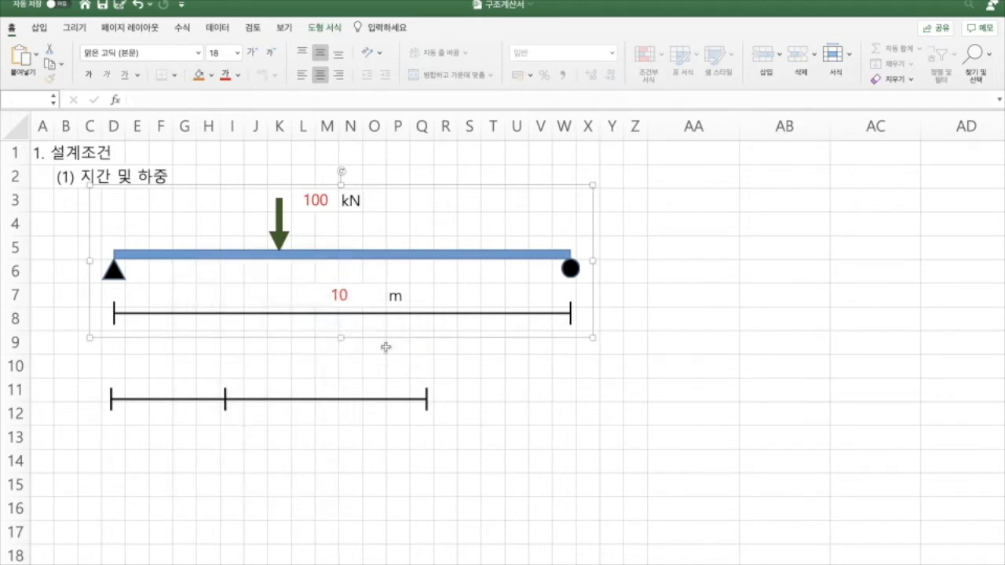
{"action": "left_click", "coordinate": [650, 383]}
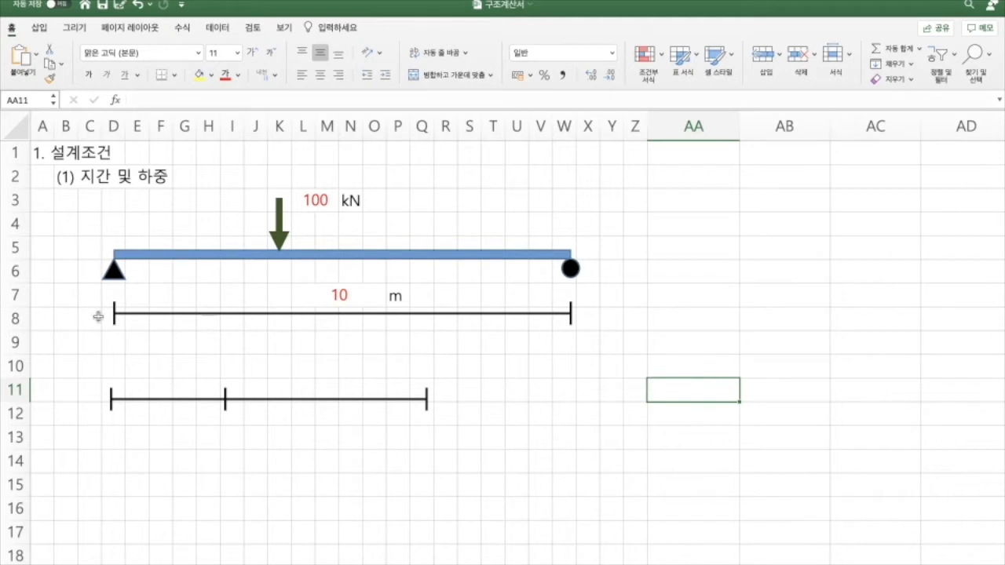
Stretch the two-part dimension line to the full beam length and move it up to rows 9 to 10, just under the span line.
{"action": "left_click_drag", "start_coordinate": [67, 366], "coordinate": [452, 444]}
{"action": "left_click", "coordinate": [564, 390]}
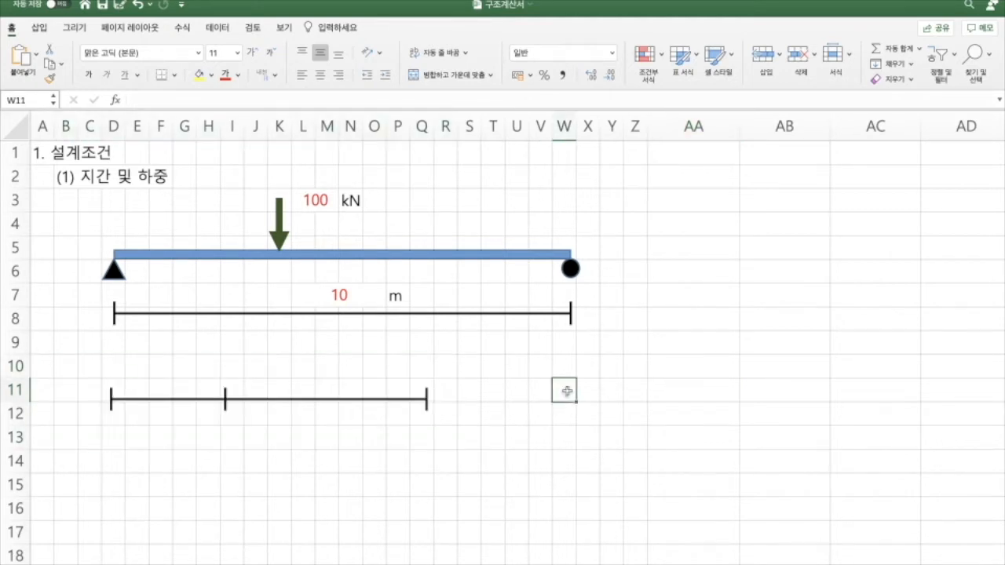
{"action": "left_click", "coordinate": [426, 399]}
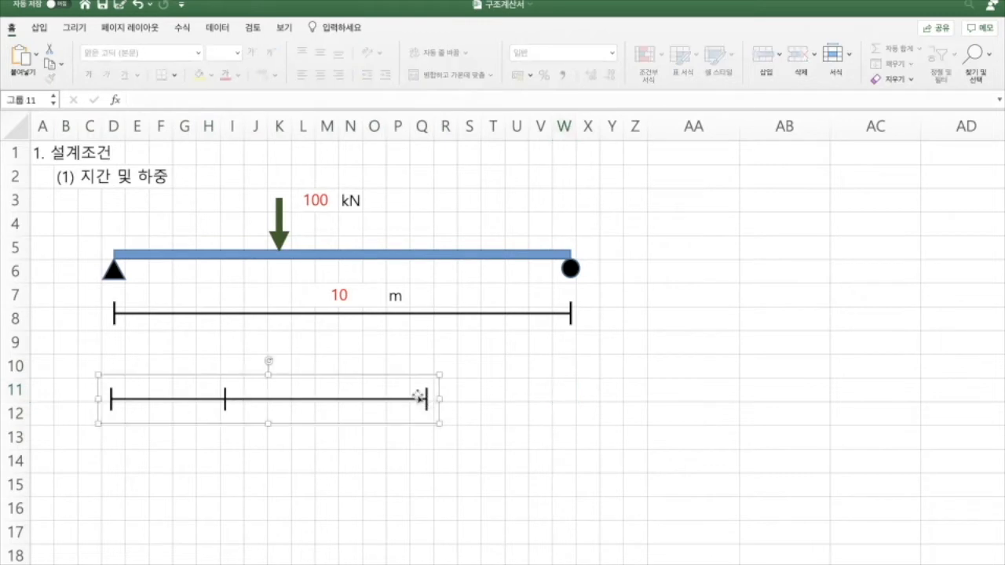
{"action": "mouse_move", "coordinate": [417, 381]}
{"action": "left_mouse_down"}
{"action": "mouse_move", "coordinate": [420, 329]}
{"action": "mouse_move", "coordinate": [570, 351]}
{"action": "left_mouse_up"}
{"action": "left_click", "coordinate": [655, 351]}
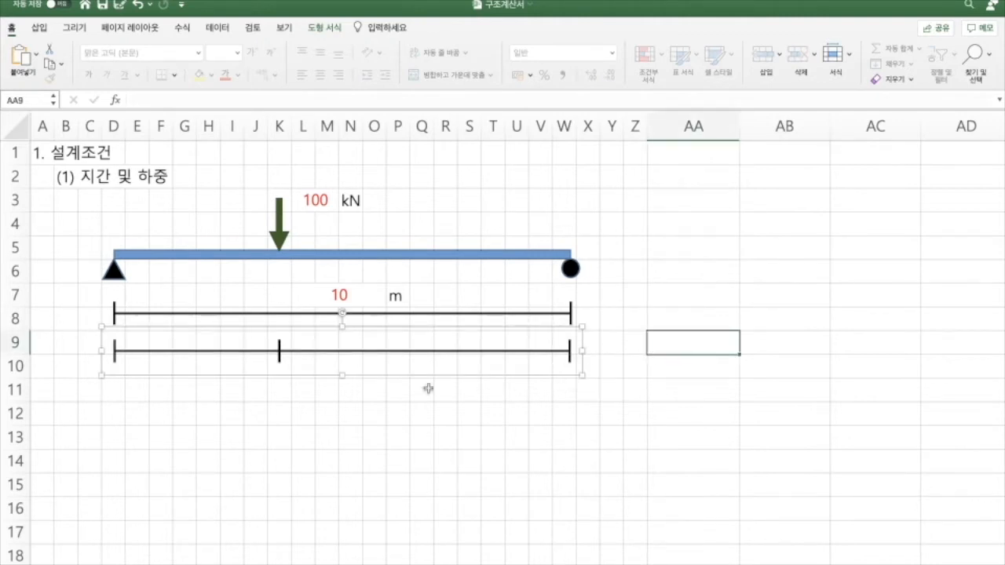
Ungroup the two-part dimension line and nudge its middle tick slightly left beneath the load arrow.
{"action": "left_click", "coordinate": [567, 353]}
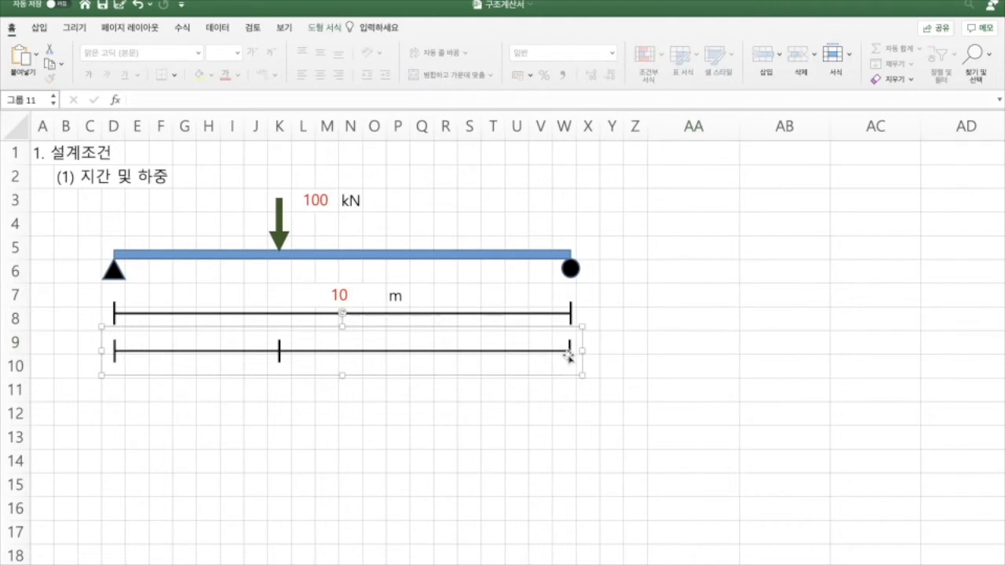
{"action": "right_click", "coordinate": [568, 355]}
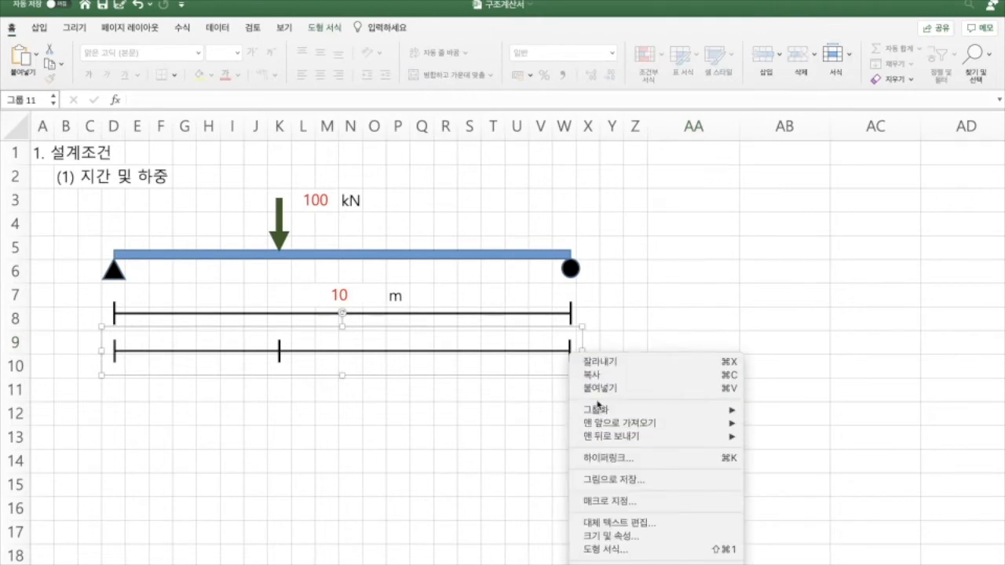
{"action": "mouse_move", "coordinate": [598, 409]}
{"action": "left_click", "coordinate": [773, 445]}
{"action": "left_click", "coordinate": [300, 414]}
{"action": "left_click", "coordinate": [279, 350]}
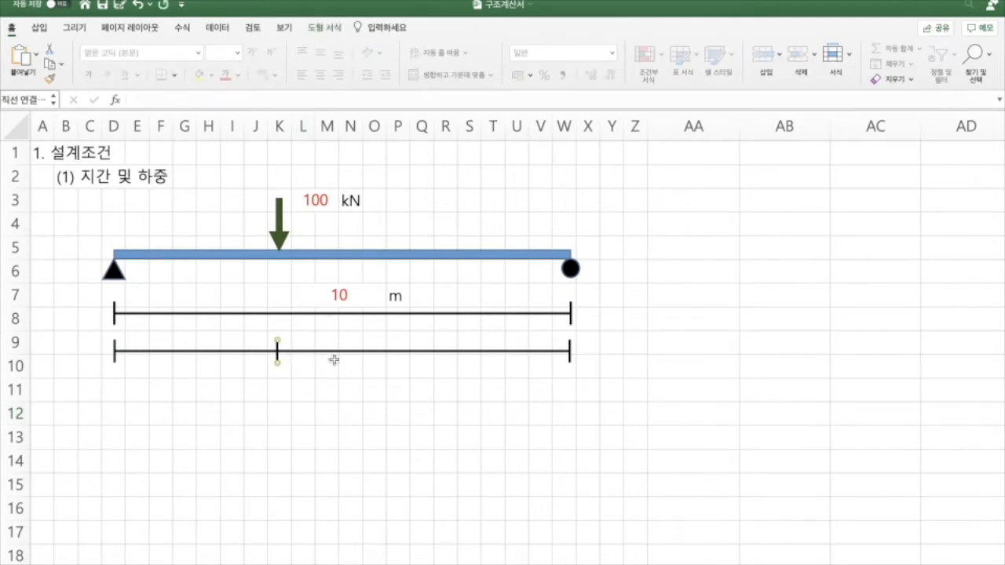
{"action": "left_click", "coordinate": [396, 395]}
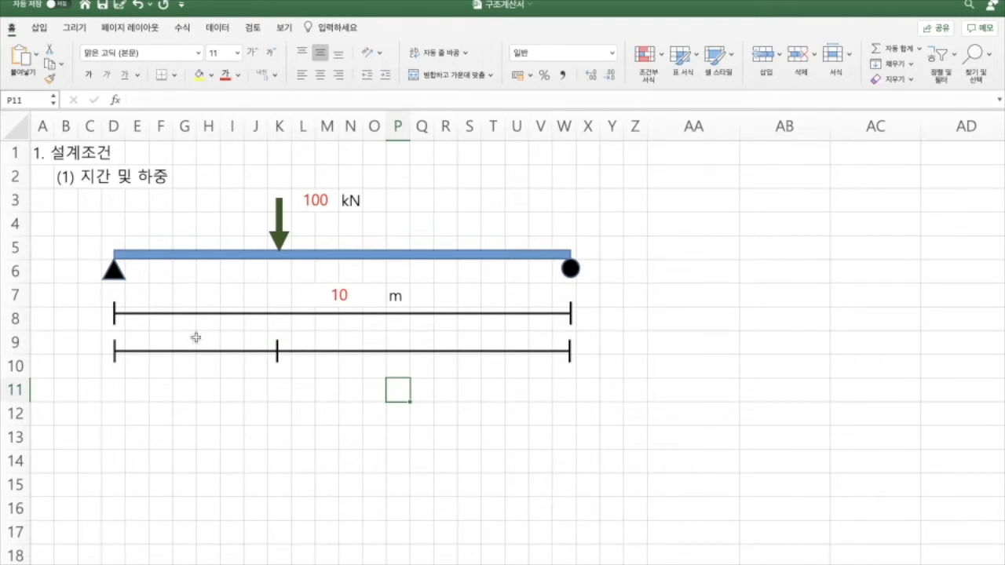
Merge and center G9:H9, enter the distance 4 there, and add the unit m in I9.
{"action": "left_click_drag", "start_coordinate": [188, 337], "coordinate": [212, 339]}
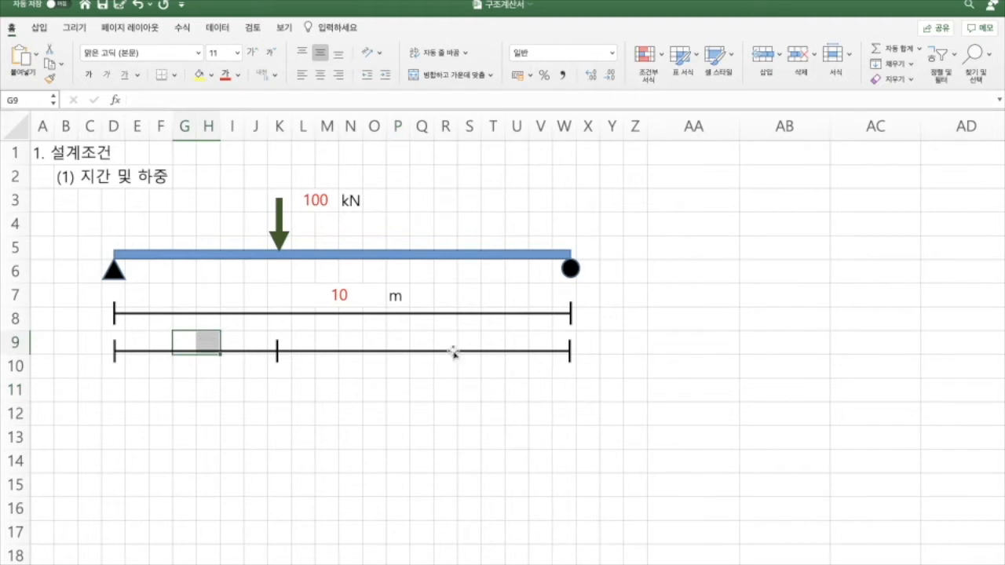
{"action": "left_click", "coordinate": [426, 76]}
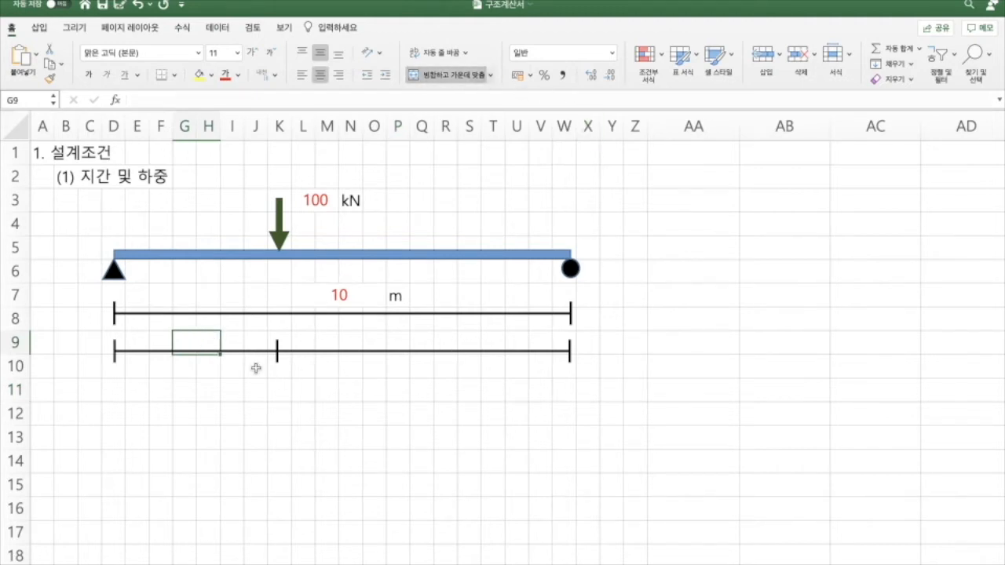
{"action": "type", "text": "4"}
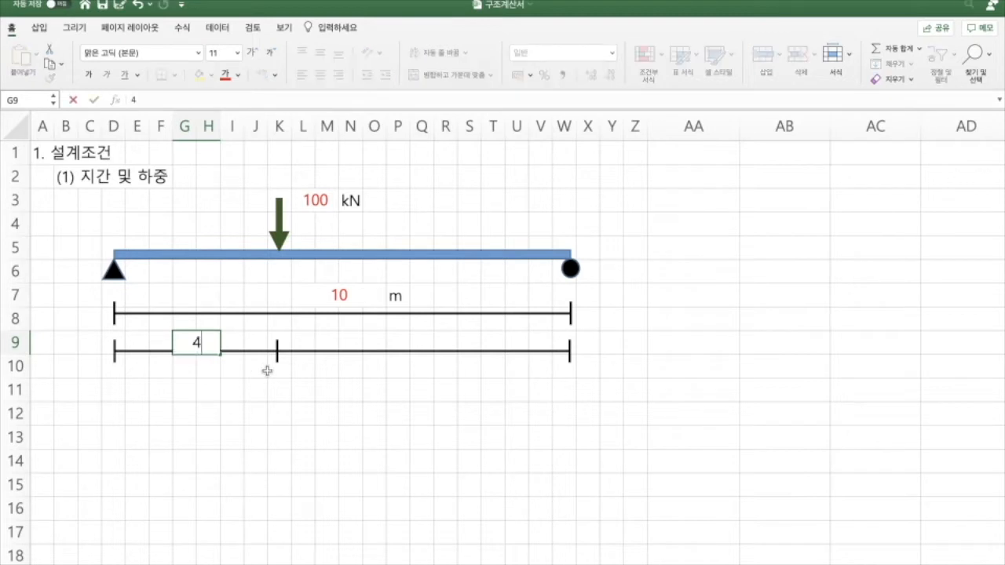
{"action": "left_click", "coordinate": [235, 340]}
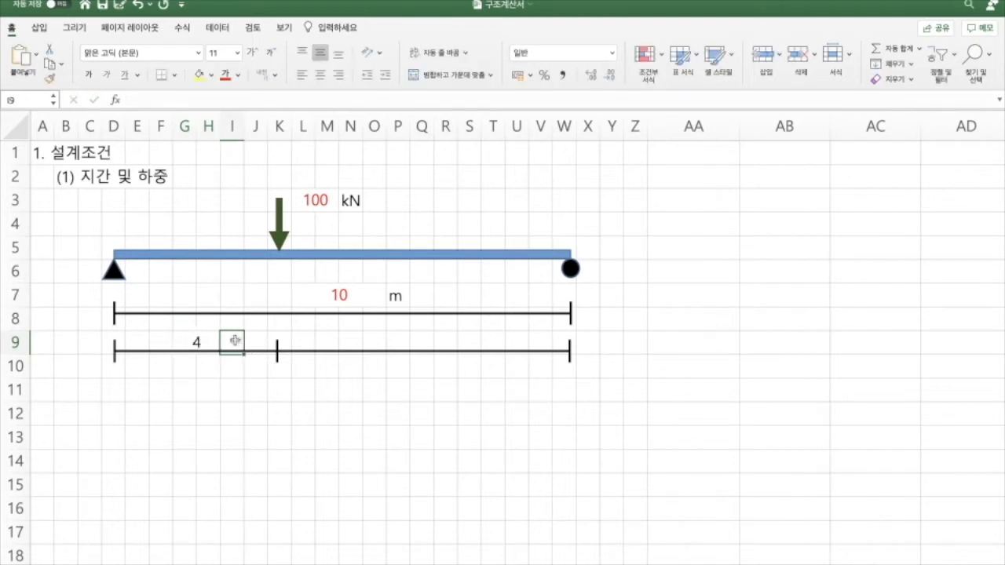
{"action": "type", "text": "m"}
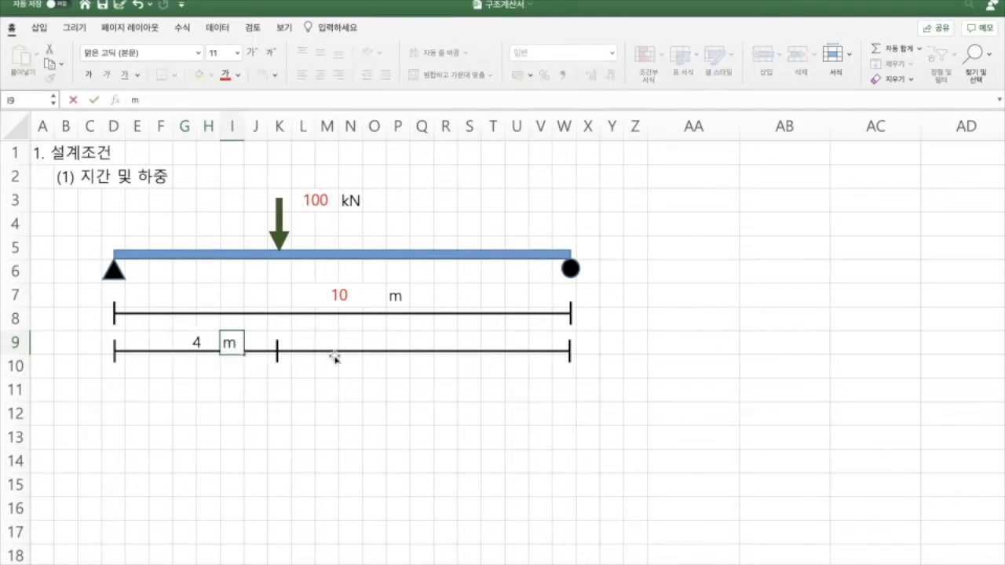
Merge and center P9:Q9 above the second dimension segment and enter the unit m in R9.
{"action": "mouse_move", "coordinate": [406, 339]}
{"action": "left_mouse_down"}
{"action": "mouse_move", "coordinate": [434, 339]}
{"action": "mouse_move", "coordinate": [422, 339]}
{"action": "left_mouse_up"}
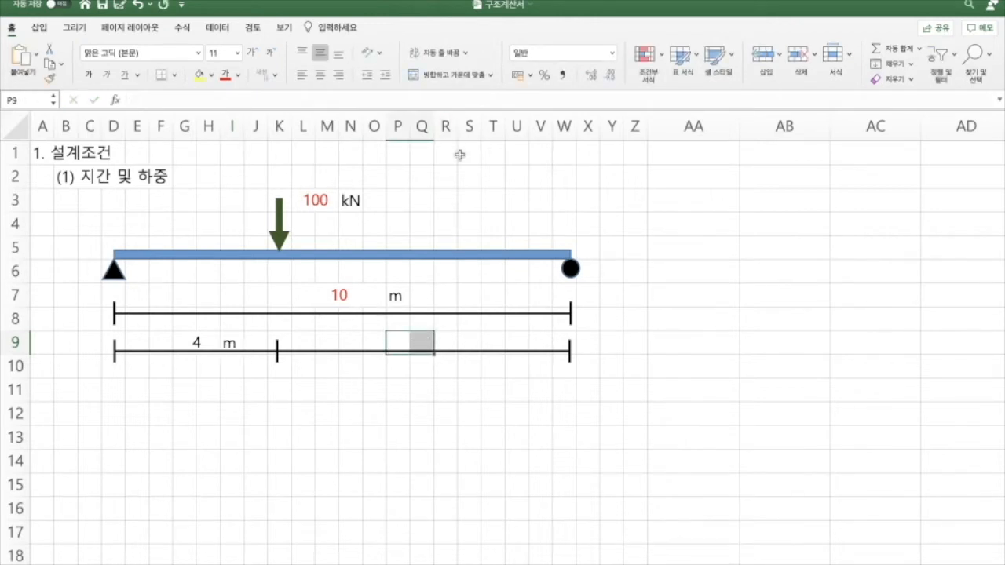
{"action": "left_click", "coordinate": [457, 76]}
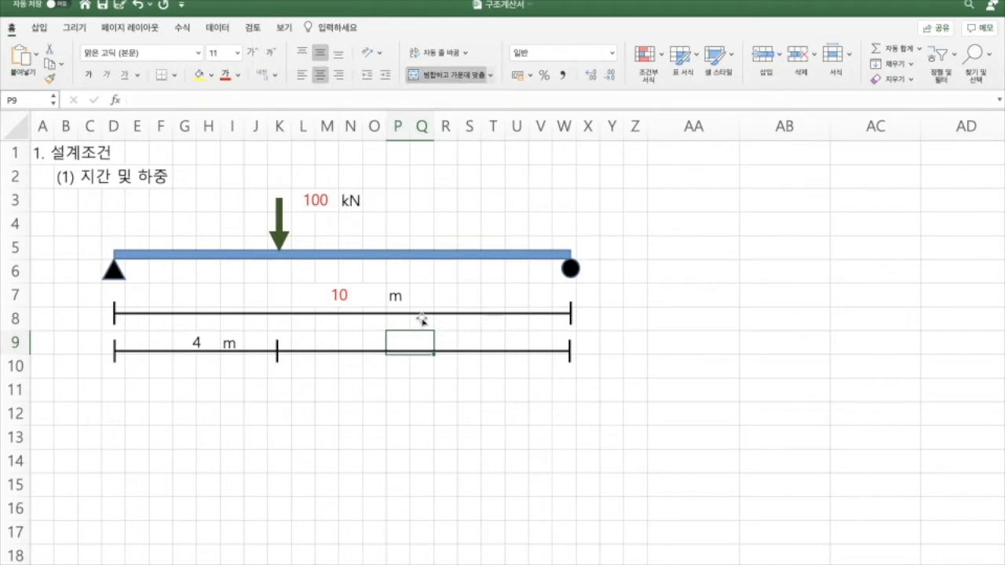
{"action": "left_click", "coordinate": [444, 339]}
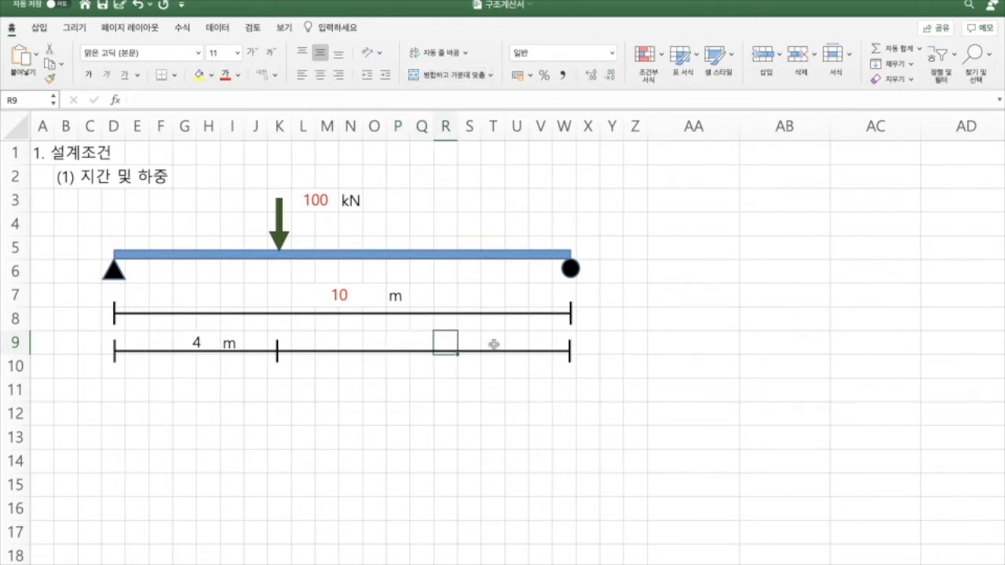
{"action": "type", "text": "m"}
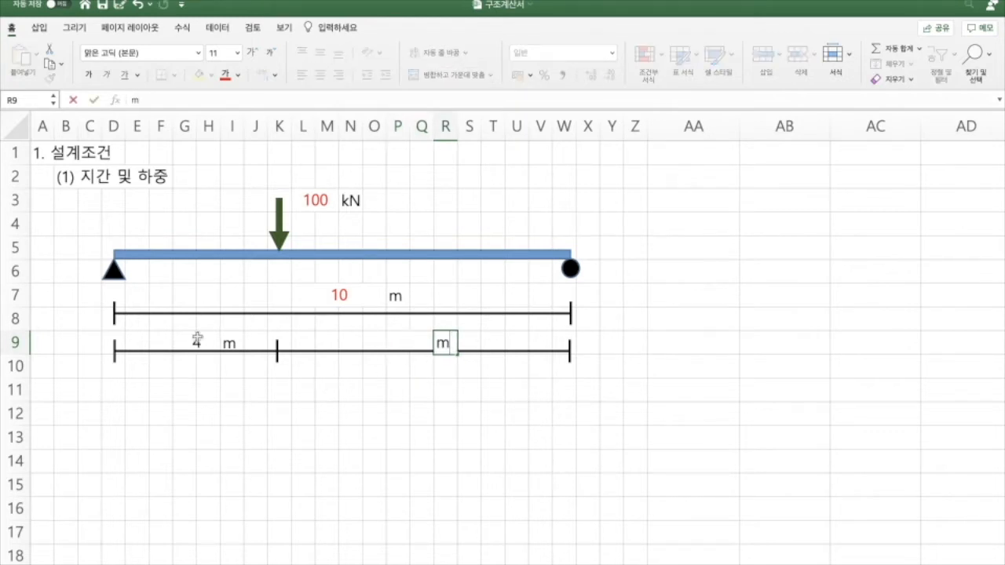
Compute the remaining distance in P9 with the formula =L7-G9 and color the distance value in G9 red.
{"action": "left_click", "coordinate": [412, 345]}
{"action": "left_click", "coordinate": [412, 342]}
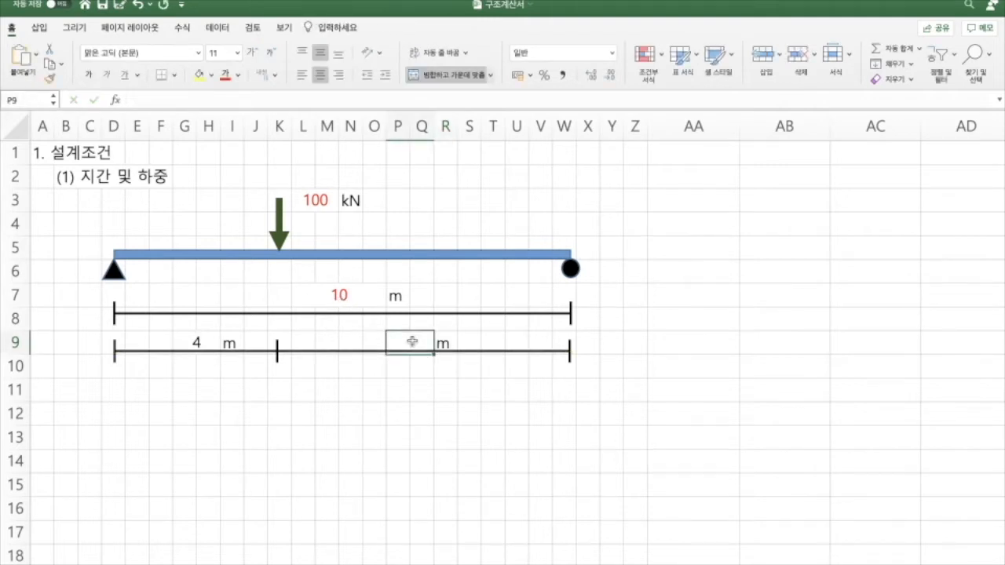
{"action": "type", "text": "="}
{"action": "left_click", "coordinate": [343, 295]}
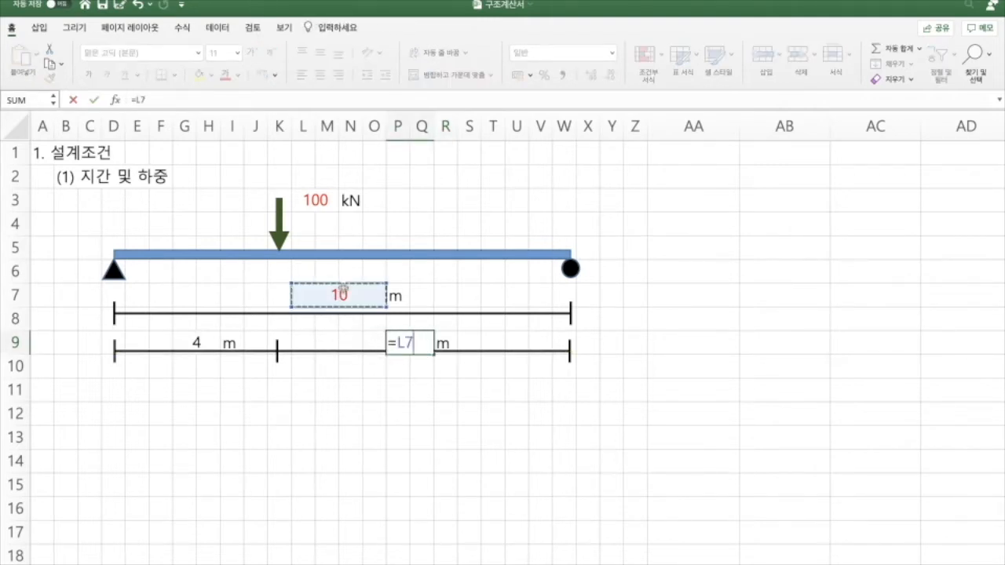
{"action": "type", "text": "-"}
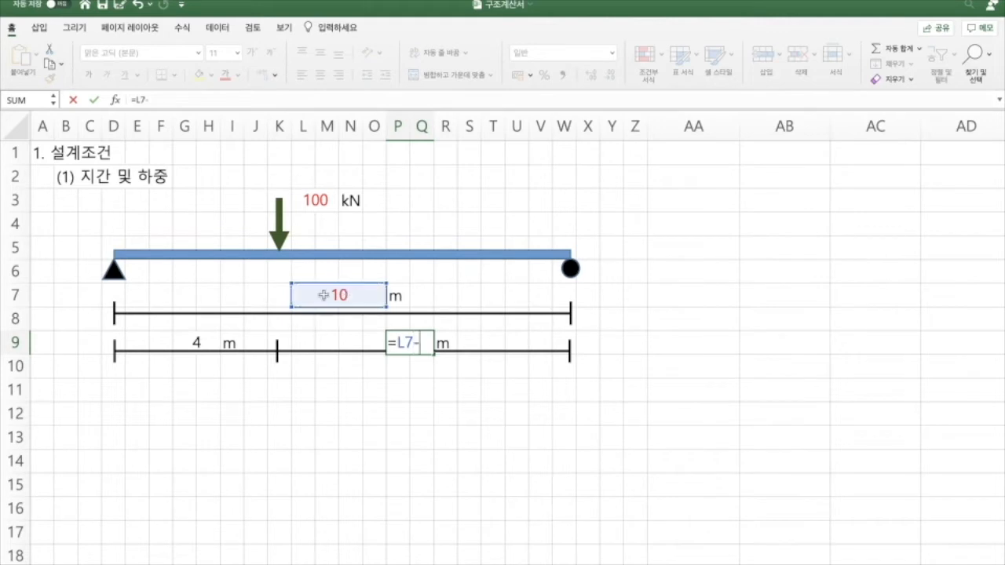
{"action": "left_click", "coordinate": [197, 336]}
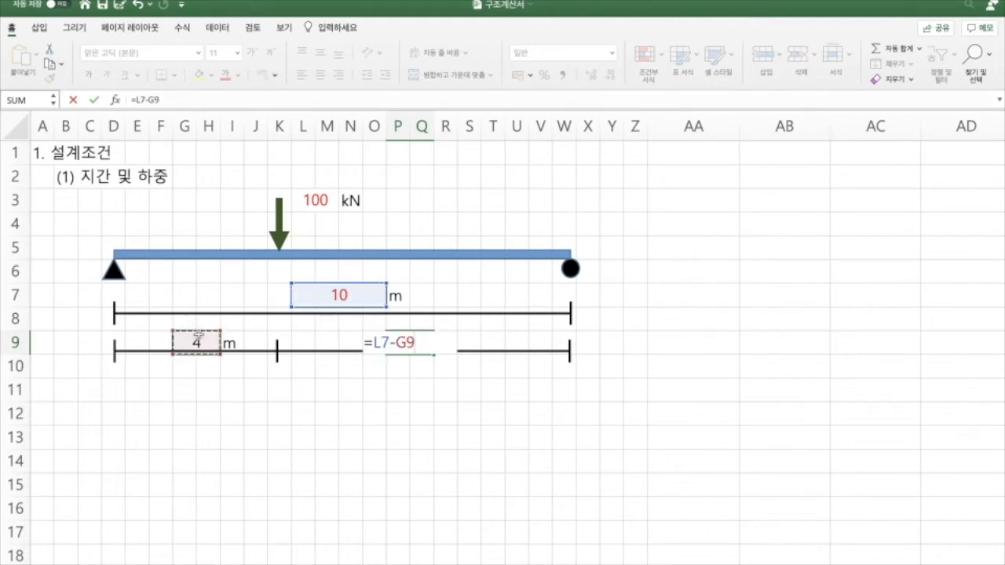
{"action": "key", "text": "Return"}
{"action": "left_click", "coordinate": [187, 337]}
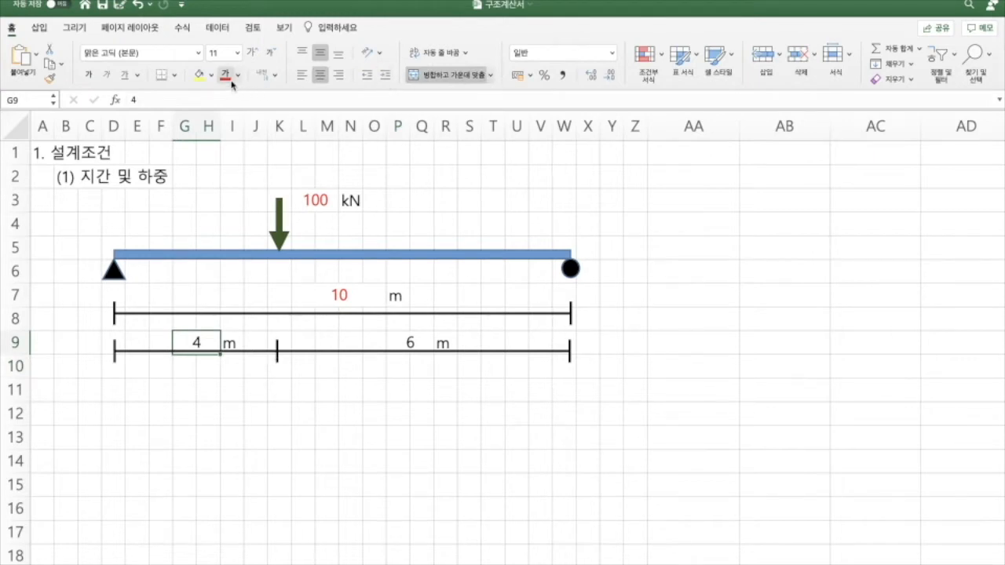
{"action": "left_click", "coordinate": [388, 421]}
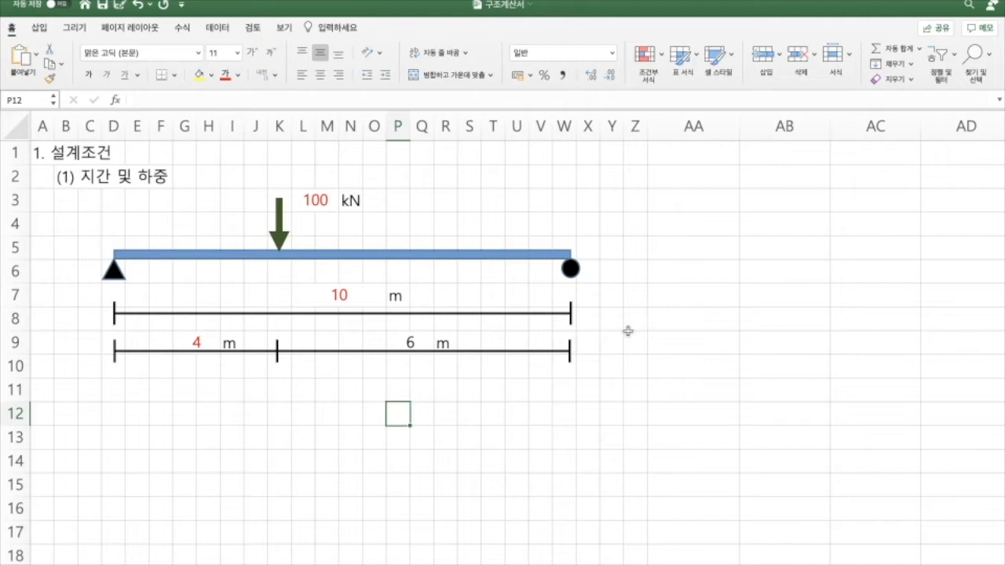
Enter the label M in AA5 and the label "A 반력 =" in AA6 beside the beam diagram.
{"action": "left_click", "coordinate": [716, 249]}
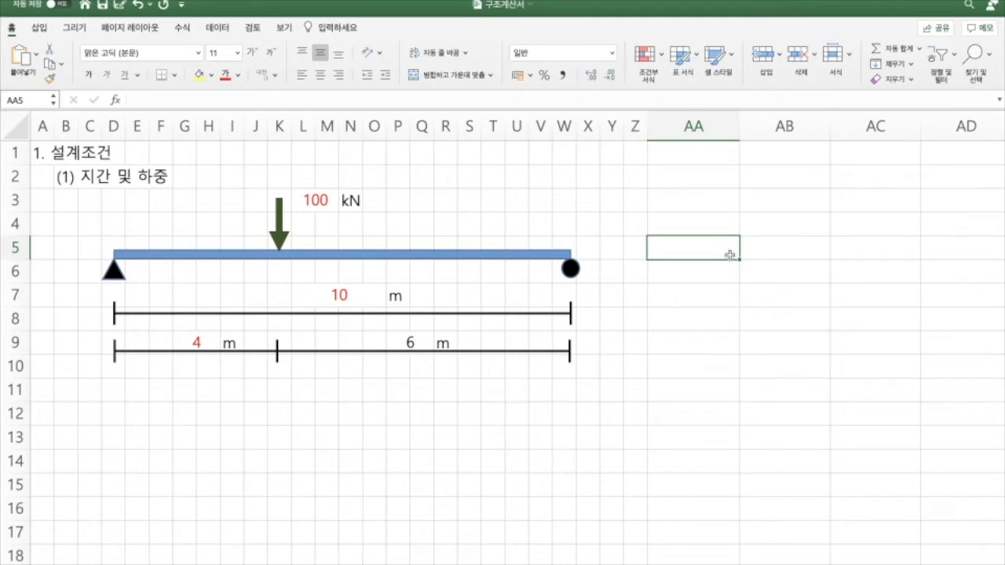
{"action": "type", "text": "M"}
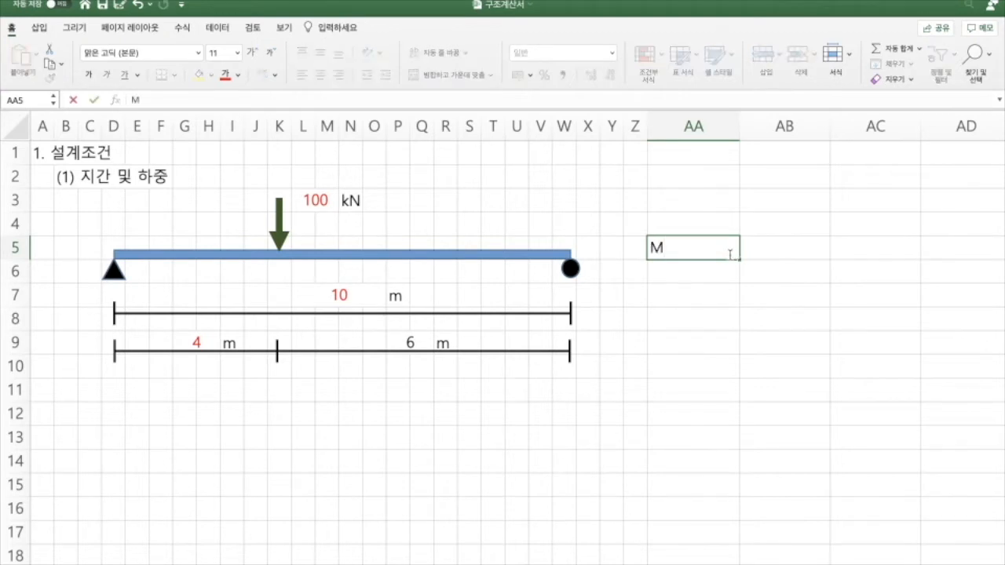
{"action": "left_click", "coordinate": [767, 249]}
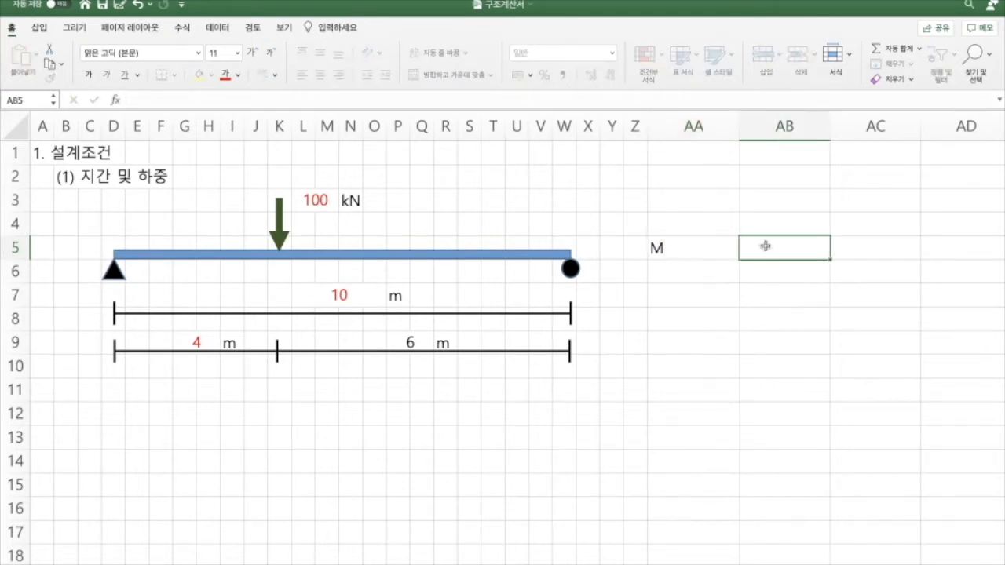
{"action": "left_click", "coordinate": [689, 274]}
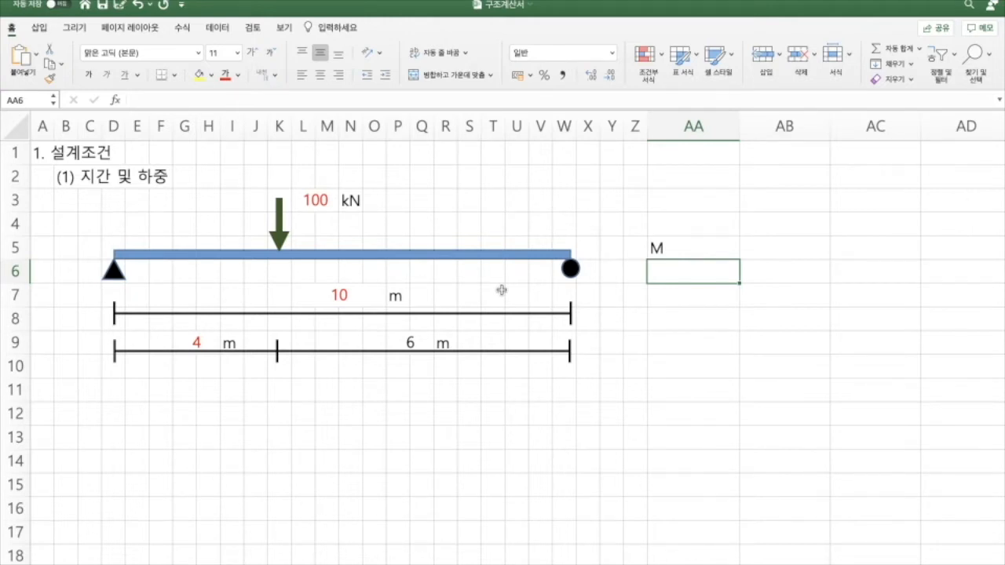
{"action": "type", "text": "A"}
{"action": "type", "text": " qk"}
{"action": "key", "text": "BackSpace"}
{"action": "key", "text": "BackSpace"}
{"action": "type", "text": "ㅂㅏㄴㄹㅕㄱ"}
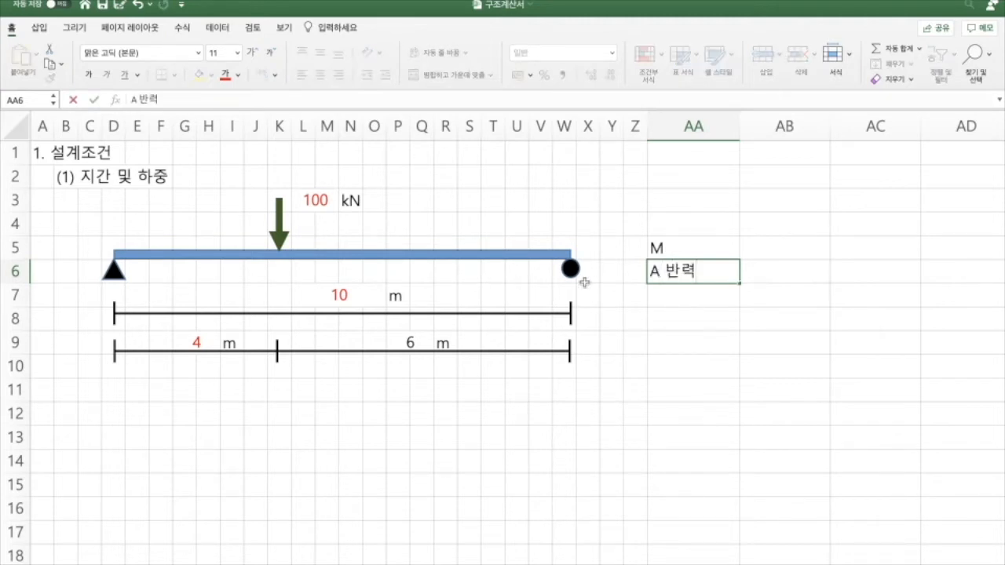
{"action": "type", "text": " ="}
Calculate the reaction at support A in AB6 with the formula =L3/L7*P9.
{"action": "left_click", "coordinate": [789, 274]}
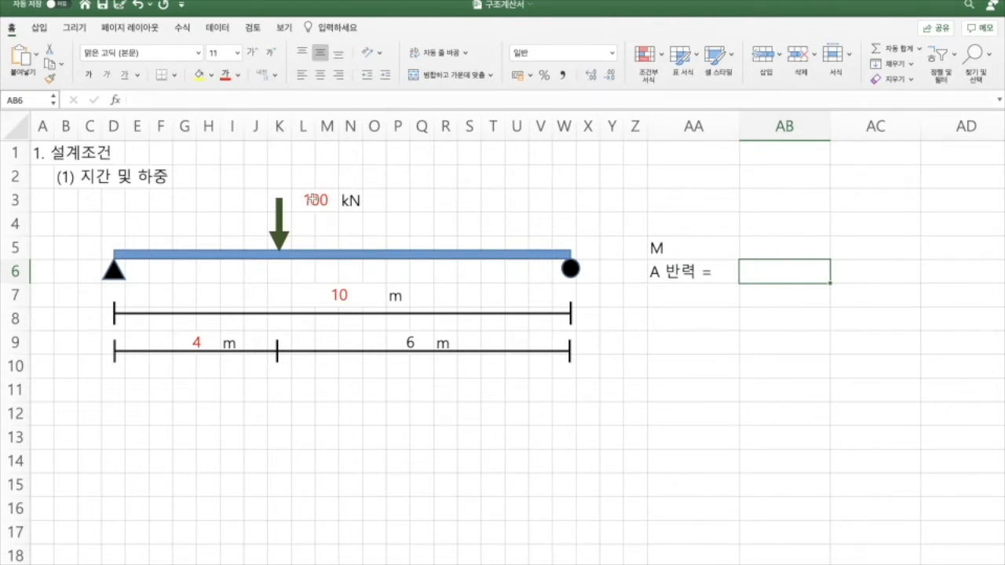
{"action": "left_click", "coordinate": [314, 200]}
{"action": "left_click", "coordinate": [801, 276]}
{"action": "type", "text": "="}
{"action": "left_click", "coordinate": [330, 201]}
{"action": "type", "text": "/"}
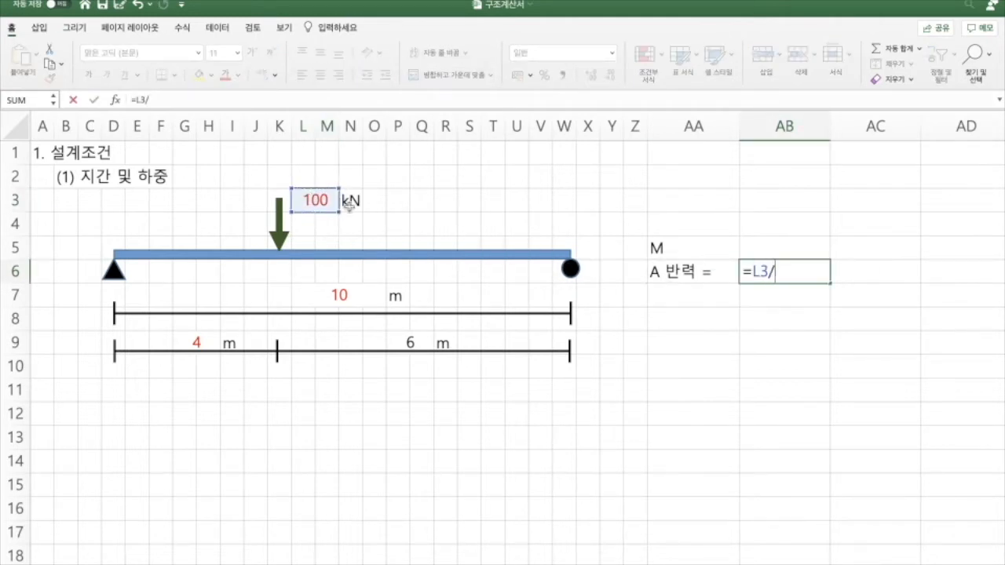
{"action": "left_click", "coordinate": [343, 297]}
{"action": "type", "text": "*"}
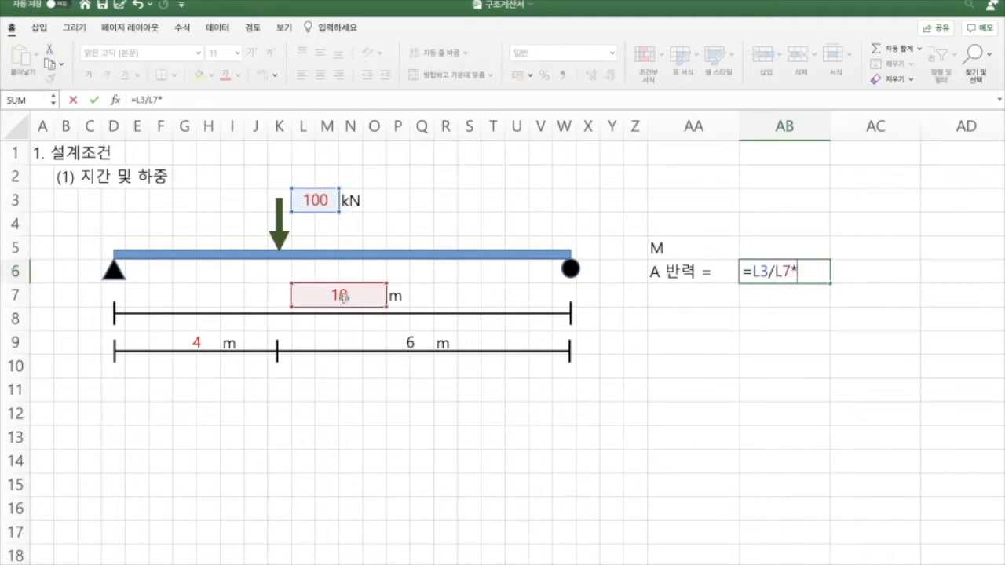
{"action": "left_click", "coordinate": [414, 342]}
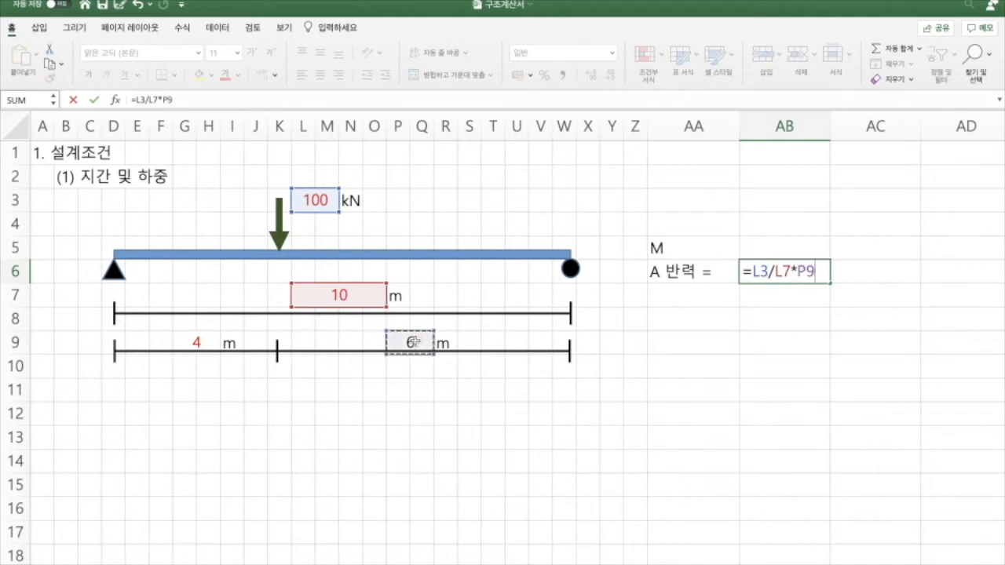
{"action": "key", "text": "Return"}
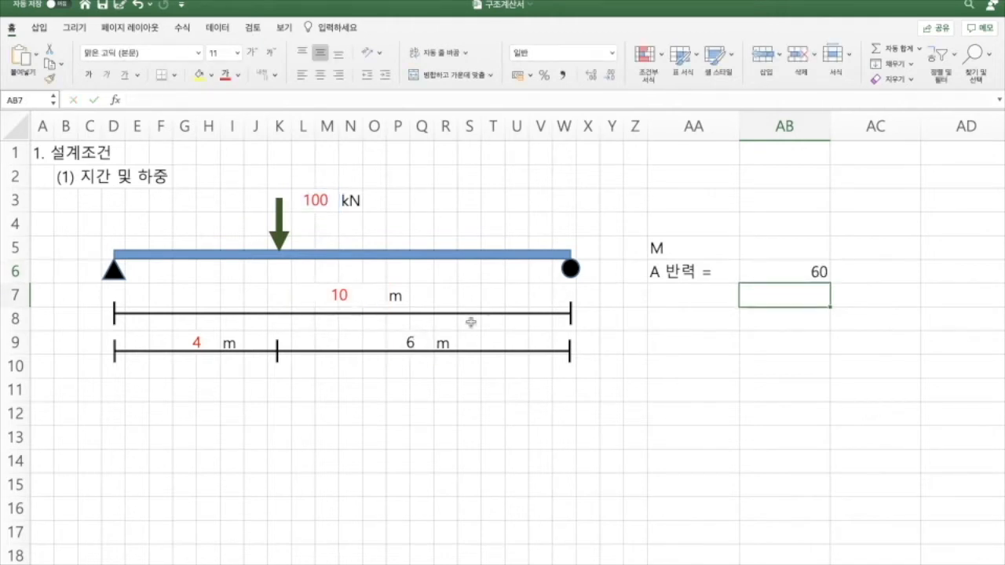
Label AA7 as "최대 모멘트=" for the maximum moment.
{"action": "left_click", "coordinate": [667, 296]}
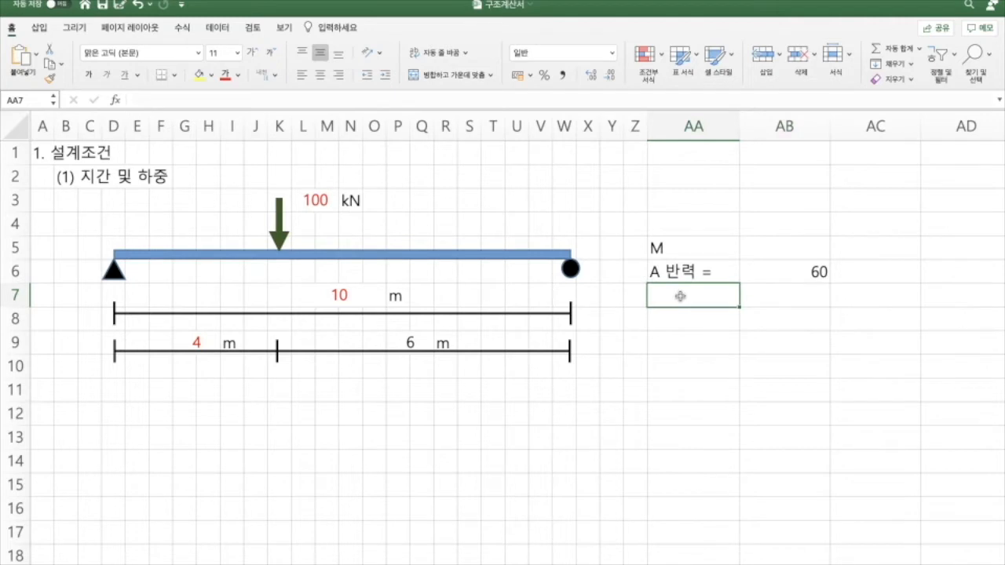
{"action": "type", "text": "최대 모멘트"}
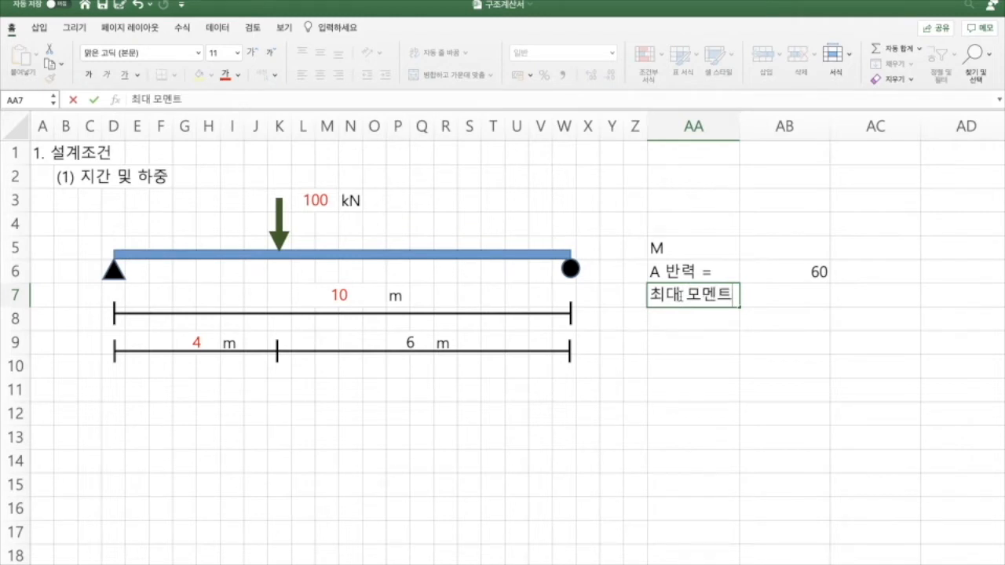
{"action": "type", "text": "="}
{"action": "left_click", "coordinate": [800, 338]}
Calculate the maximum moment in AB7 with the formula =AB6*G9.
{"action": "left_click", "coordinate": [798, 301]}
{"action": "type", "text": "="}
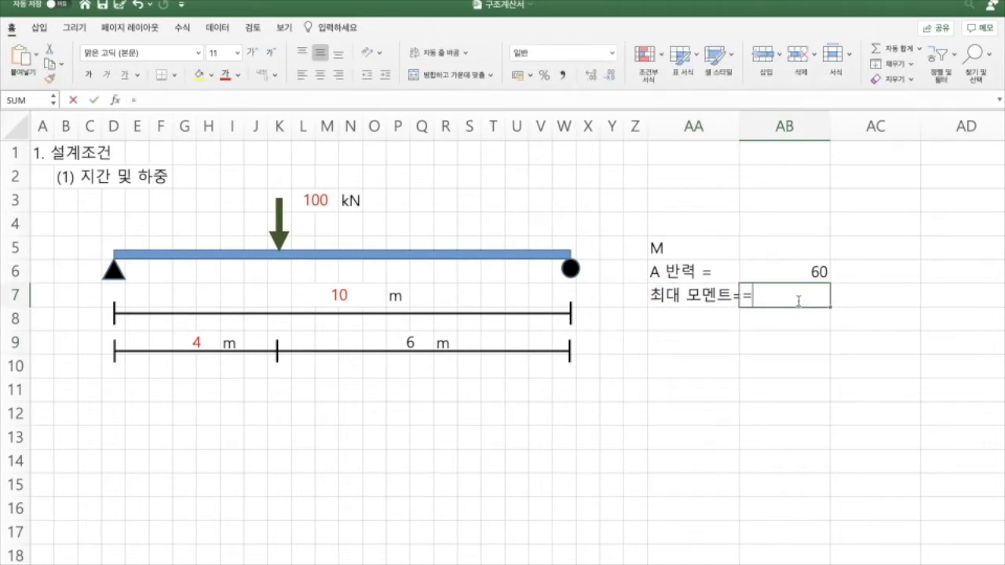
{"action": "left_click", "coordinate": [792, 271]}
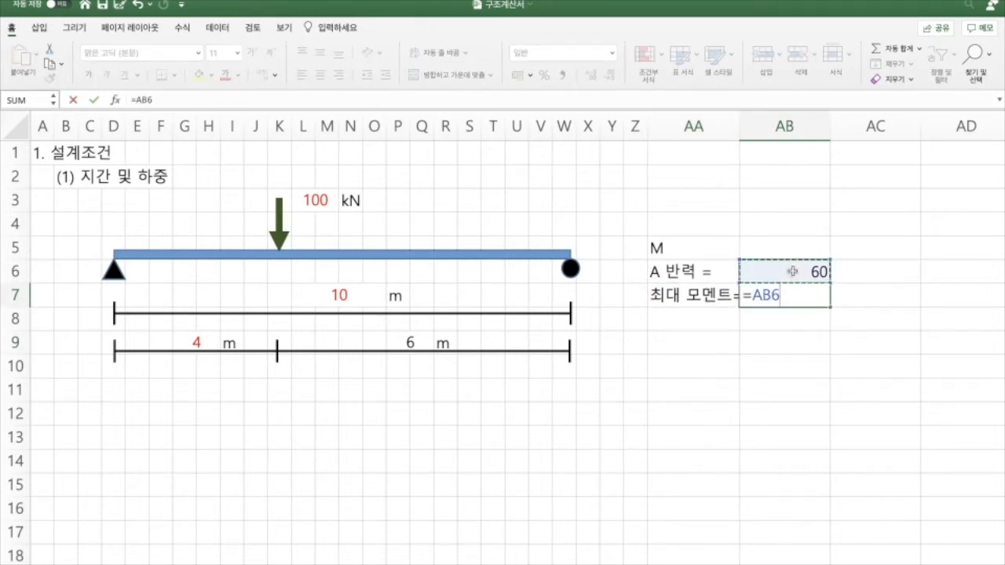
{"action": "type", "text": "*"}
{"action": "left_click", "coordinate": [223, 343]}
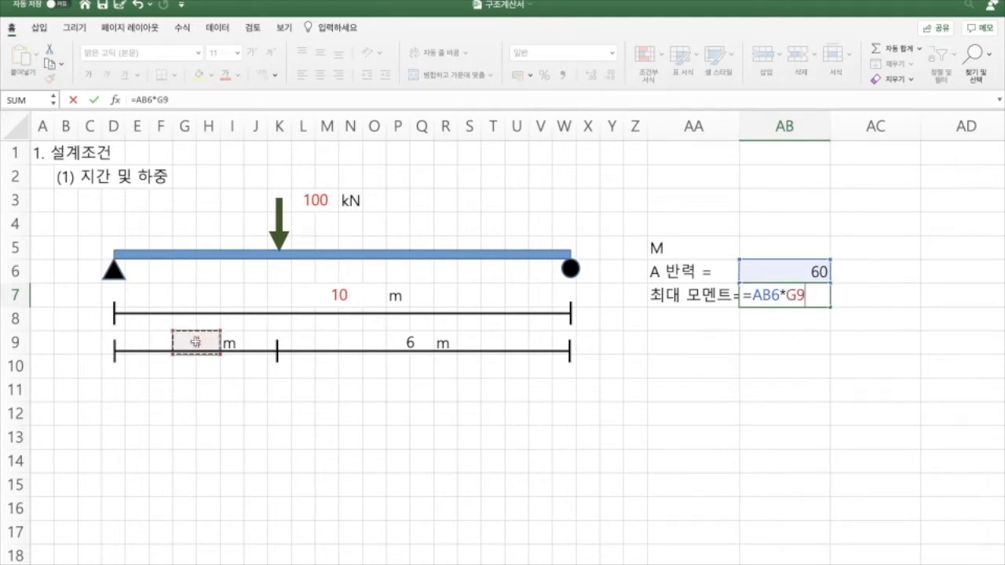
{"action": "key", "text": "Return"}
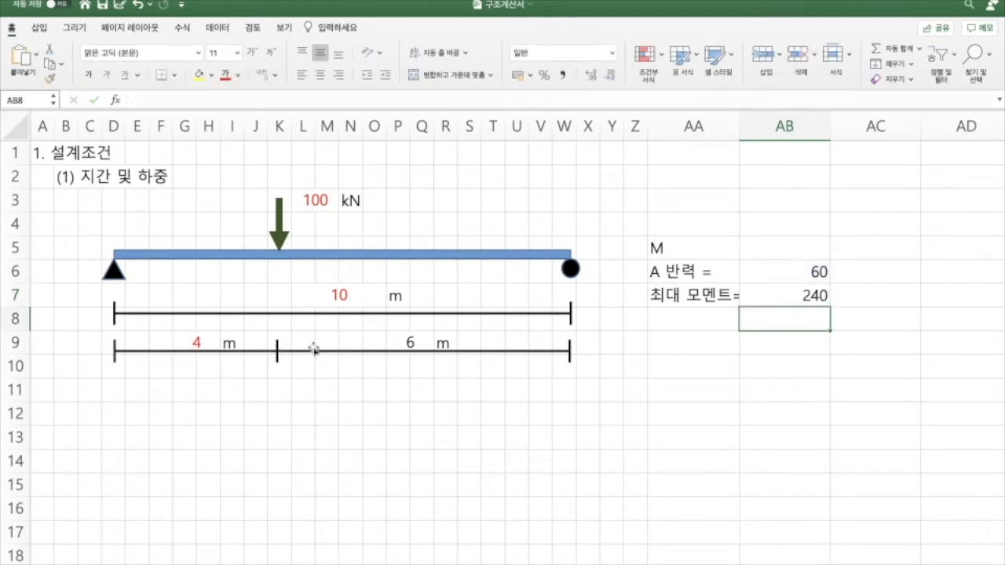
Add the unit kN in AC6 for the reaction and kNm in AC7 for the maximum moment.
{"action": "left_click", "coordinate": [845, 268]}
{"action": "double_click", "coordinate": [846, 268]}
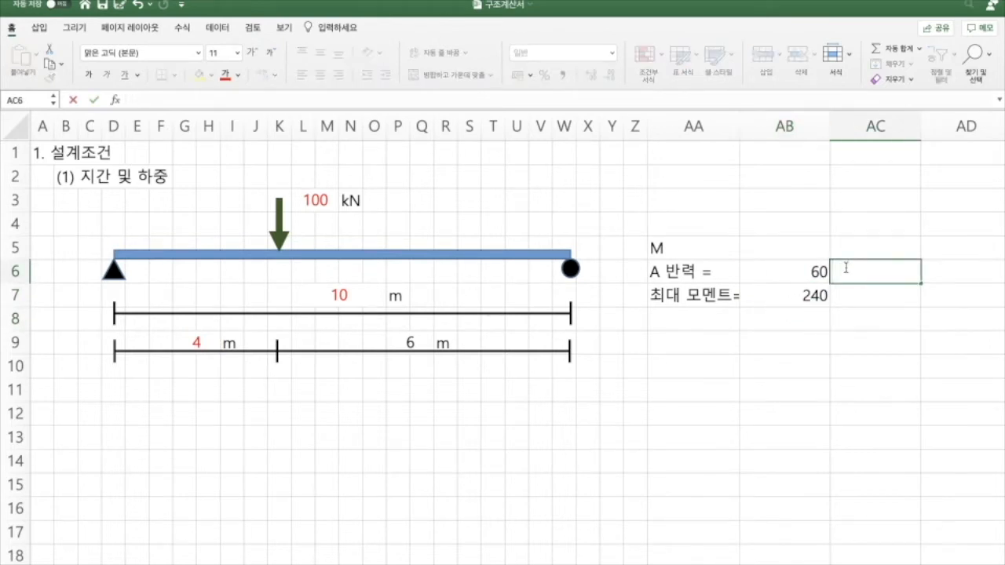
{"action": "type", "text": "K"}
{"action": "key", "text": "BackSpace"}
{"action": "type", "text": "kN"}
{"action": "left_click", "coordinate": [874, 304]}
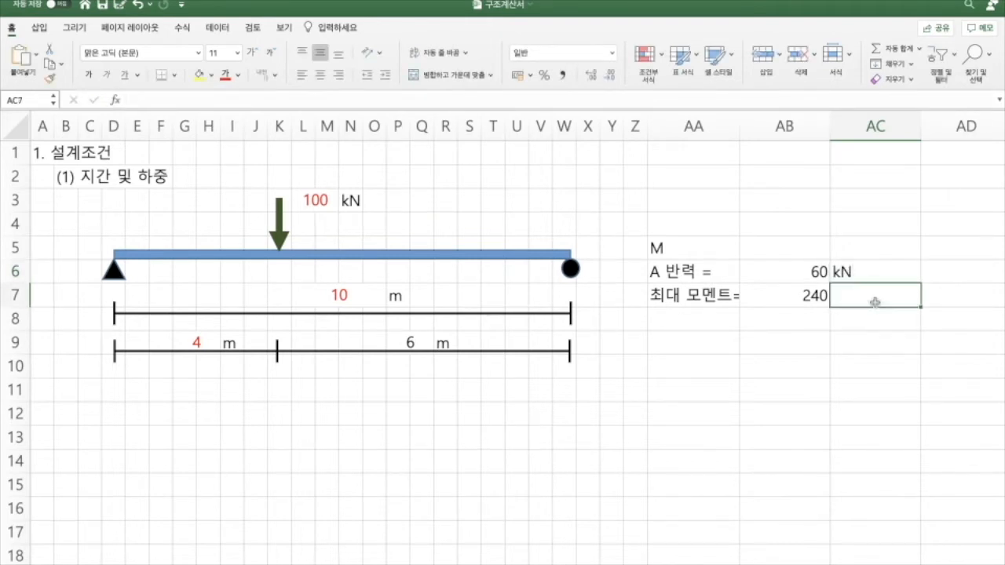
{"action": "type", "text": "kNm"}
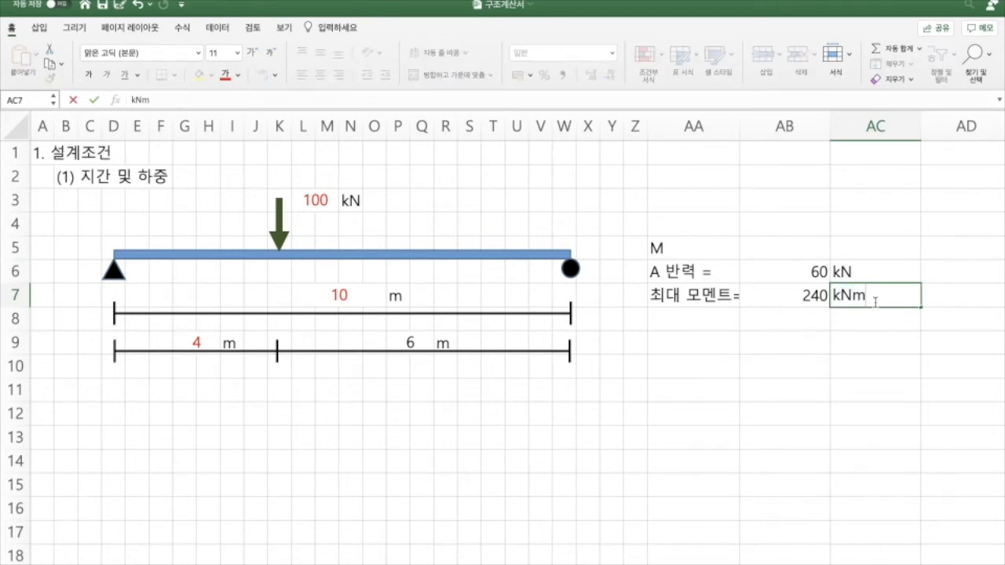
{"action": "left_click", "coordinate": [772, 359]}
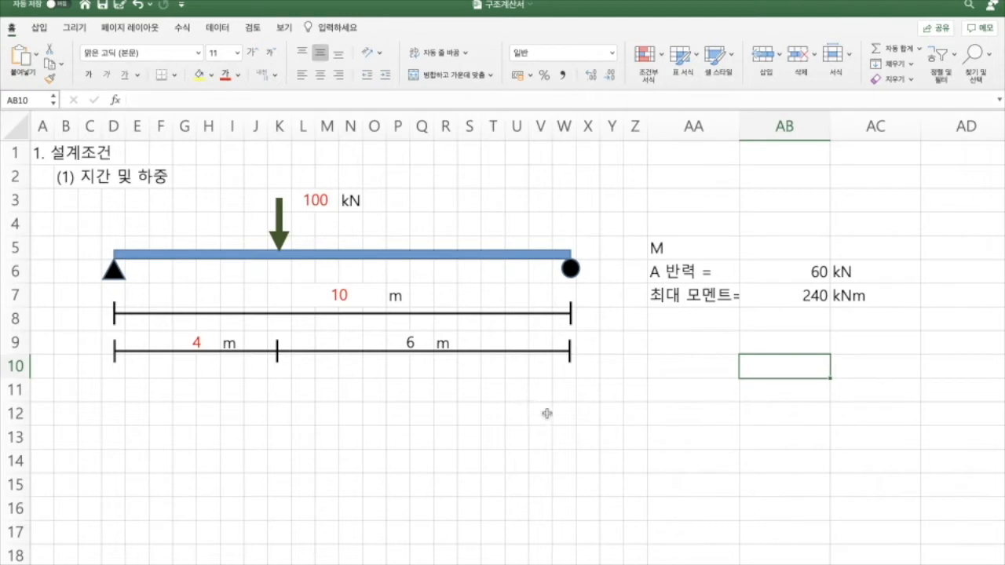
Test the formulas with a load of 200 in L3, and restore the load to 100.
{"action": "left_click", "coordinate": [316, 207]}
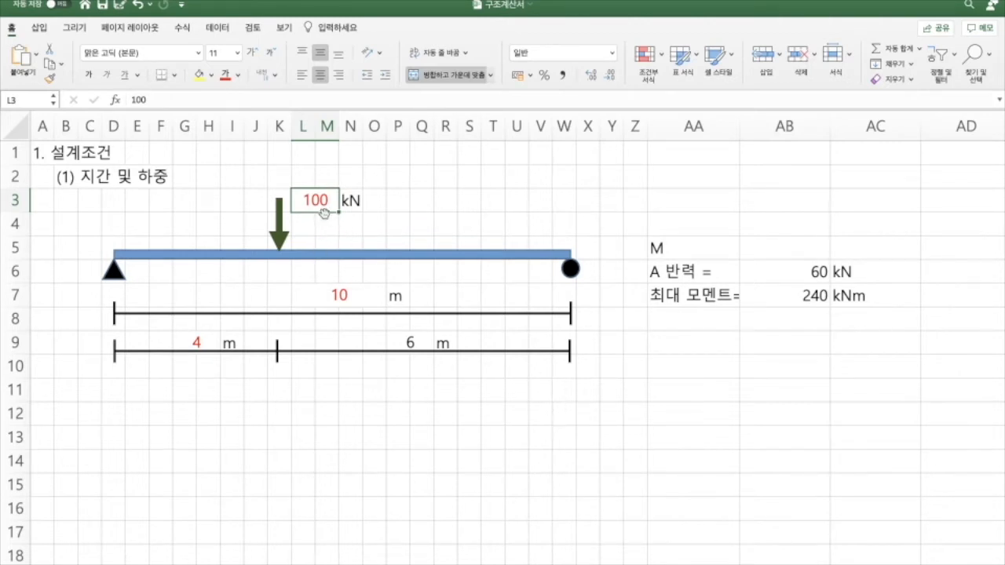
{"action": "type", "text": "200"}
{"action": "key", "text": "Return"}
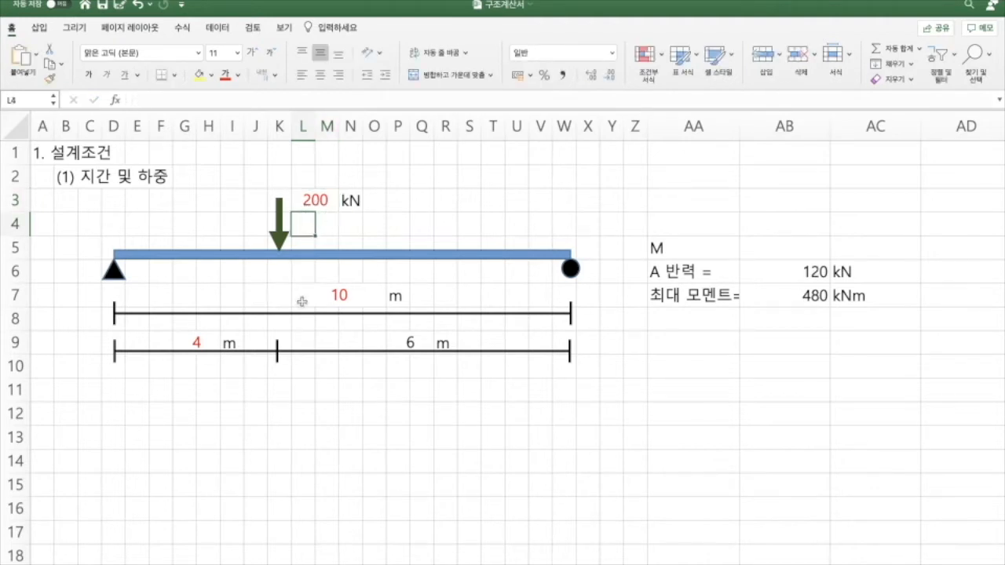
{"action": "left_click", "coordinate": [317, 201]}
{"action": "type", "text": "100"}
{"action": "double_click", "coordinate": [340, 294]}
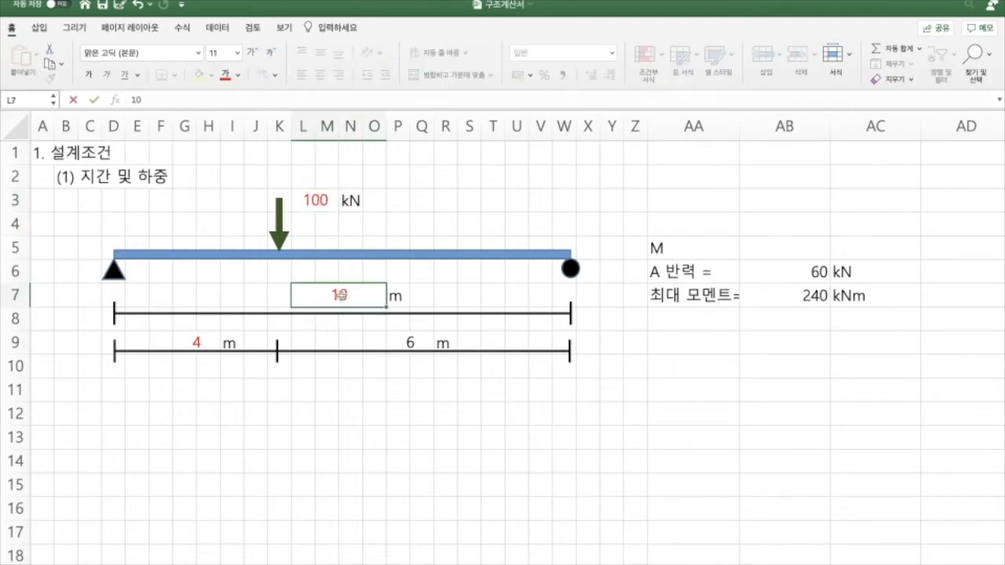
{"action": "key", "text": "Escape"}
Set the load position distance in G9 to 5 and check the maximum moment cell AB7.
{"action": "left_click", "coordinate": [199, 341]}
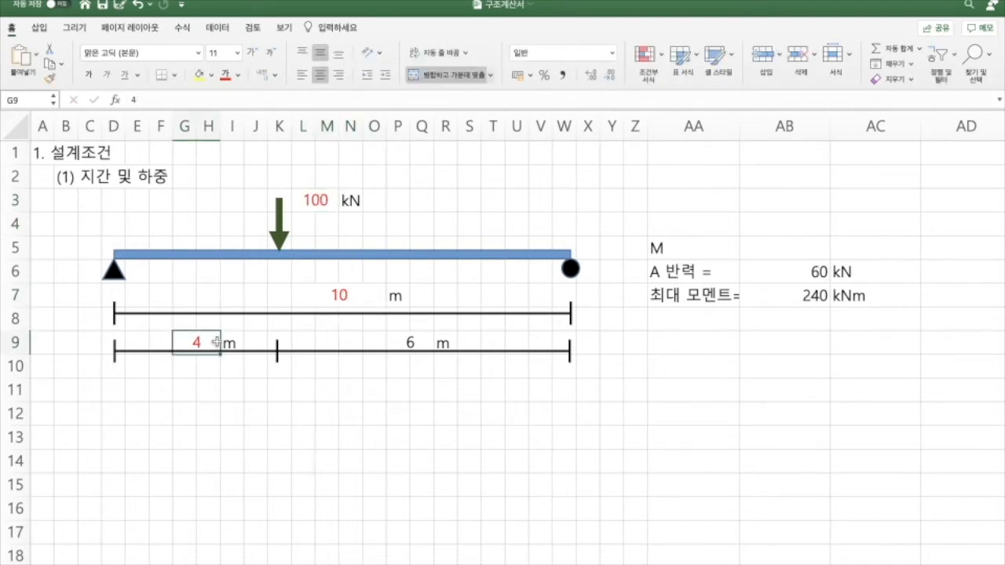
{"action": "type", "text": "5"}
{"action": "key", "text": "Return"}
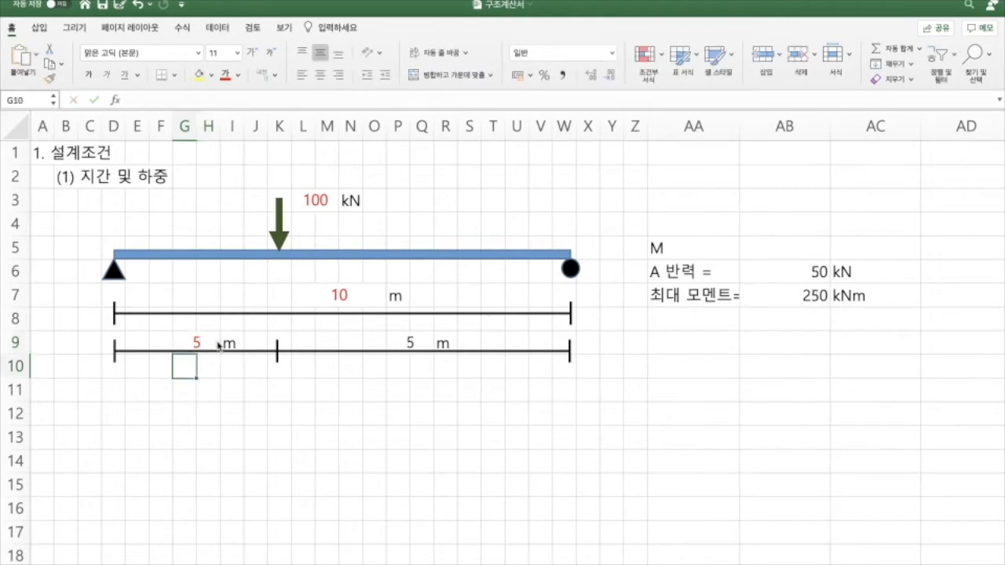
{"action": "left_click", "coordinate": [808, 303]}
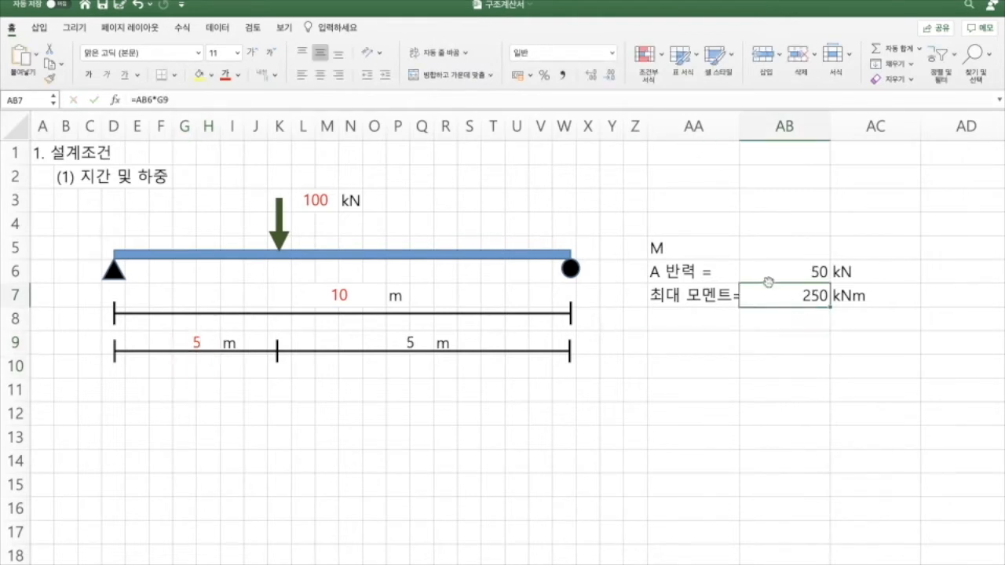
Set the span length in L7 to 15 to test the linked formulas.
{"action": "left_click", "coordinate": [345, 297]}
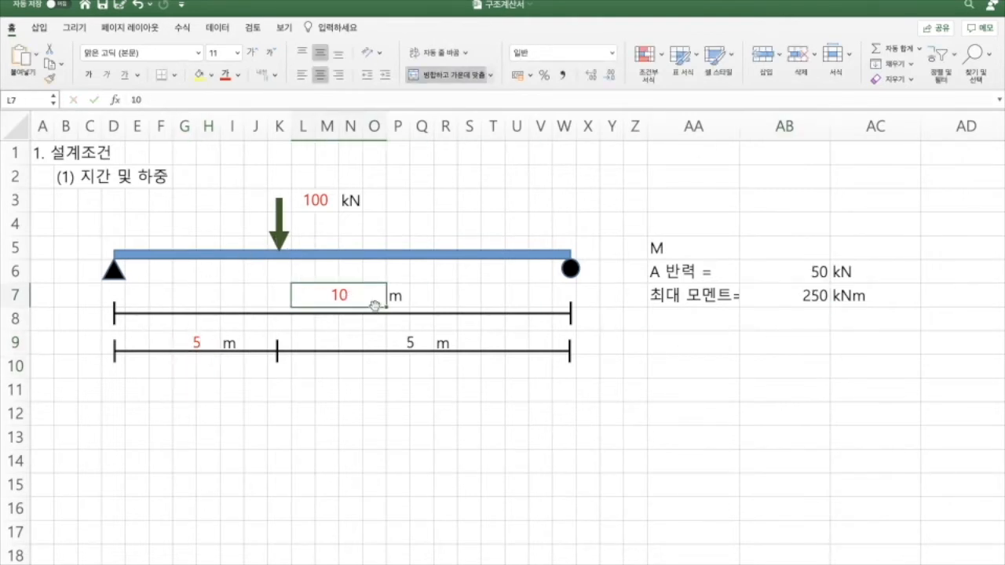
{"action": "type", "text": "15"}
{"action": "key", "text": "Return"}
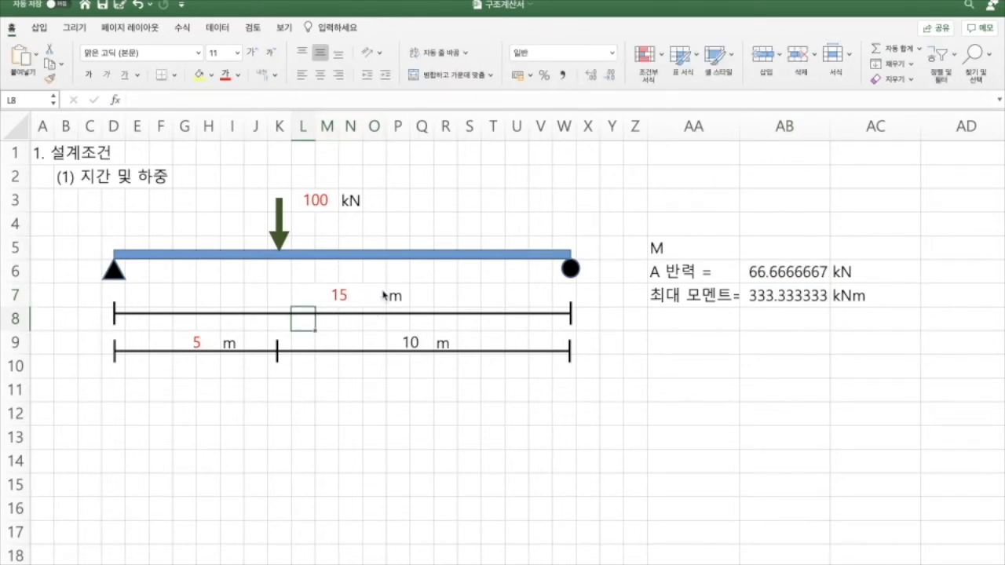
{"action": "left_click", "coordinate": [370, 294]}
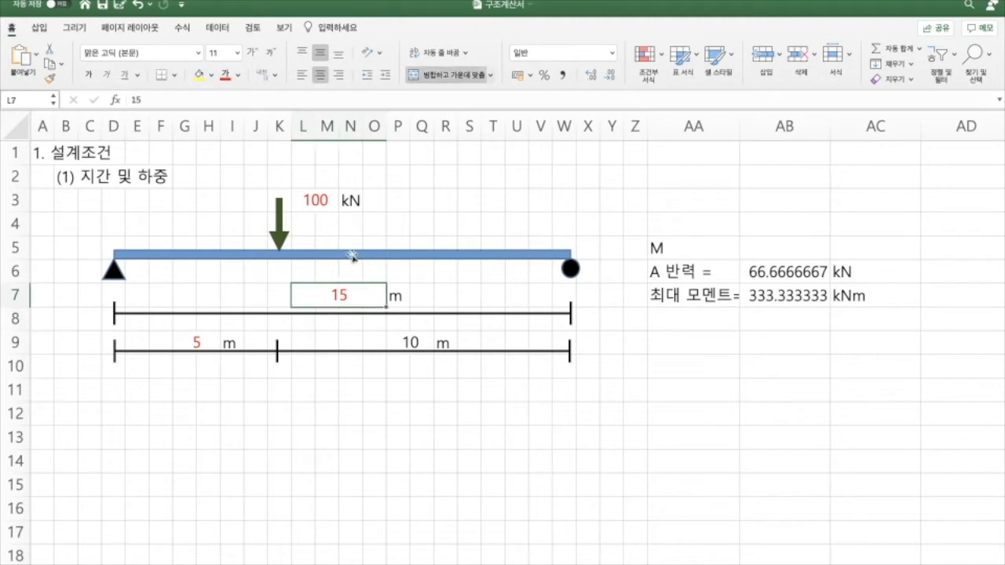
Set the span length in L7 to 10 and the load position distance in G9 to 4.
{"action": "type", "text": "10"}
{"action": "left_click", "coordinate": [190, 334]}
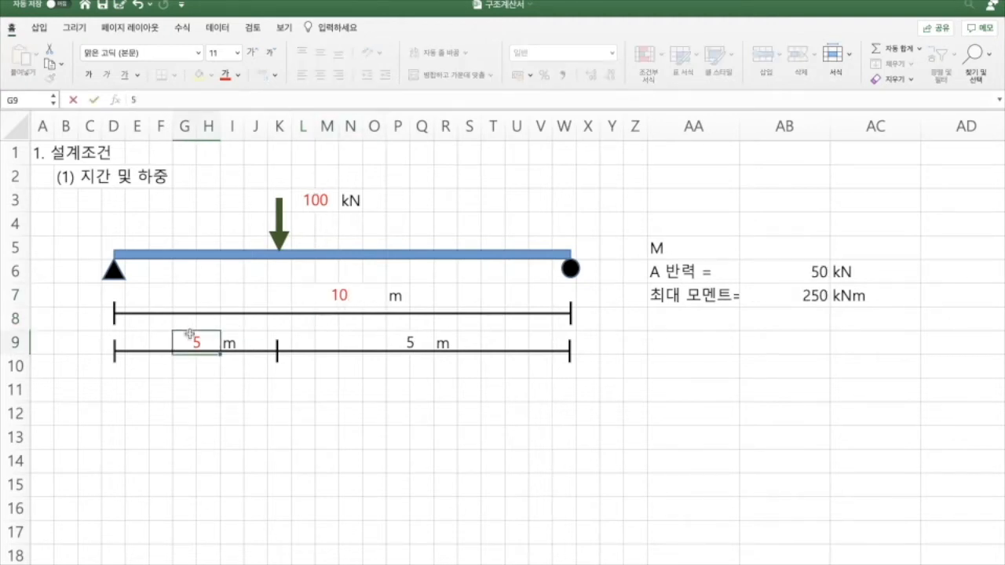
{"action": "type", "text": "4"}
{"action": "left_click", "coordinate": [347, 400]}
{"action": "left_click", "coordinate": [701, 417]}
{"action": "left_click", "coordinate": [314, 445]}
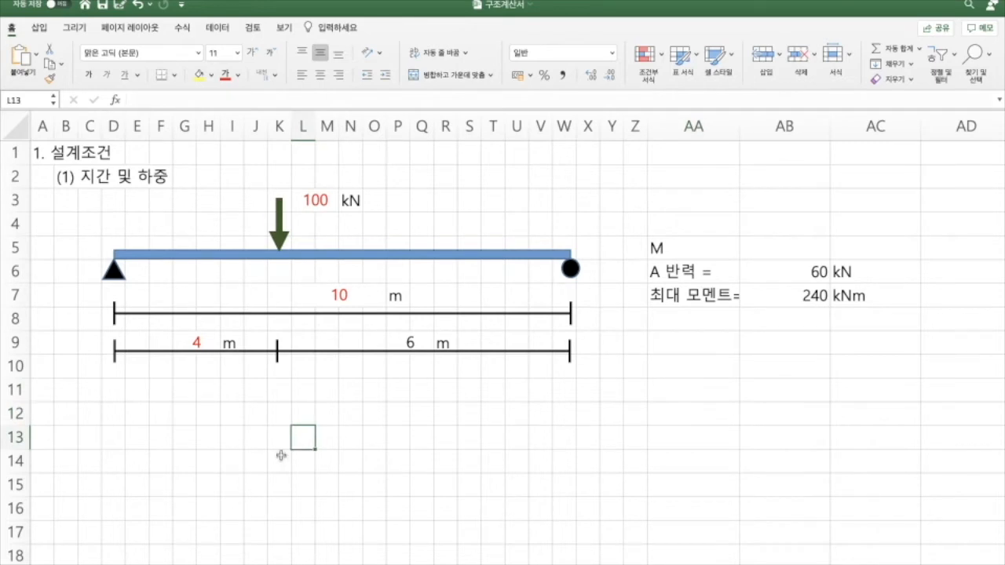
{"action": "left_click", "coordinate": [98, 414]}
{"action": "scroll", "coordinate": [95, 417], "scroll_direction": "down", "scroll_amount": 1}
{"action": "left_click", "coordinate": [84, 411]}
{"action": "scroll", "coordinate": [85, 416], "scroll_direction": "up", "scroll_amount": 1}
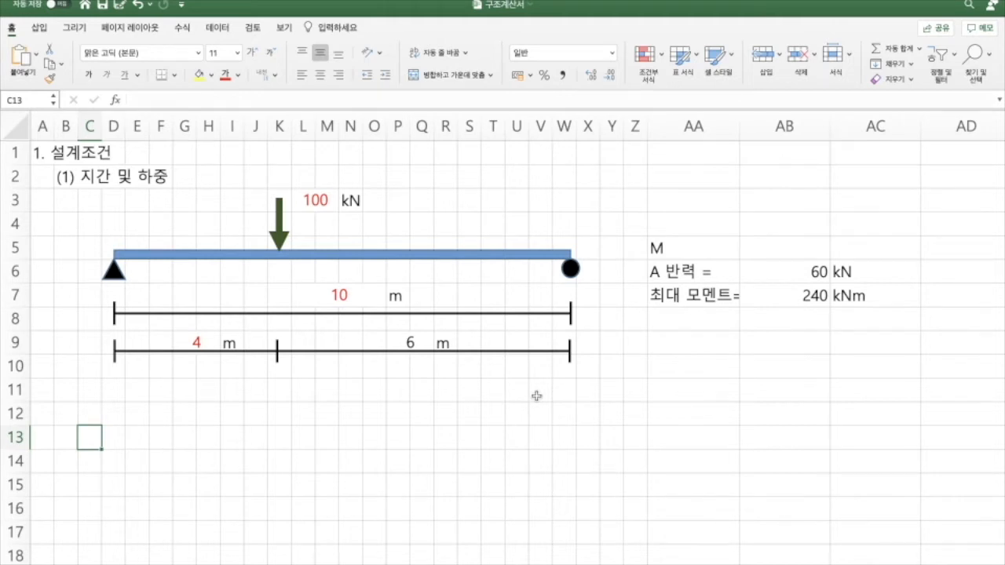
{"action": "left_click", "coordinate": [381, 393]}
{"action": "left_click", "coordinate": [265, 419]}
{"action": "left_click", "coordinate": [498, 415]}
{"action": "left_click", "coordinate": [605, 409]}
{"action": "left_click", "coordinate": [424, 434]}
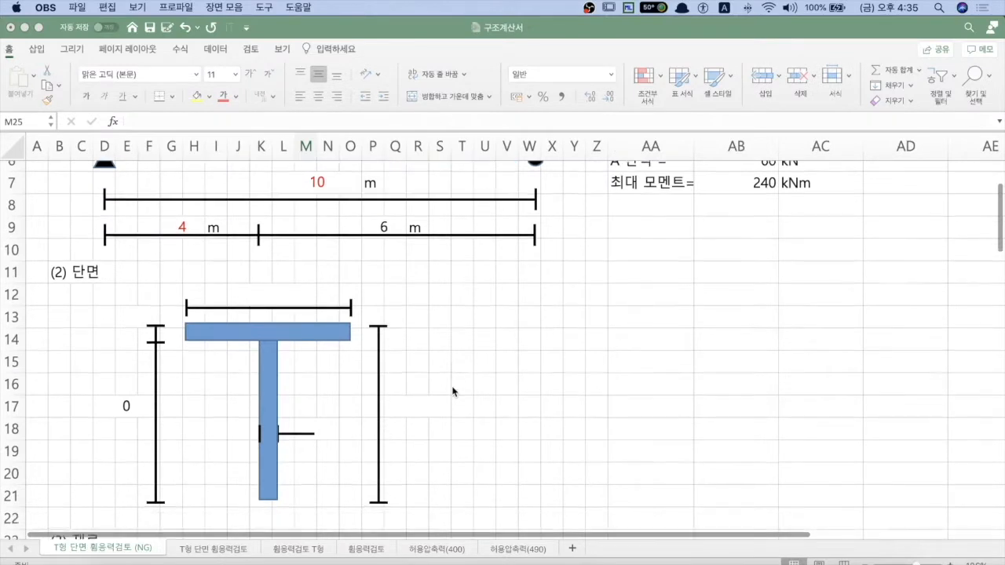
Return to the span and load section and check the maximum moment formula in AB7.
{"action": "scroll", "coordinate": [453, 392], "scroll_direction": "down", "scroll_amount": 1}
{"action": "scroll", "coordinate": [447, 381], "scroll_direction": "up", "scroll_amount": 5}
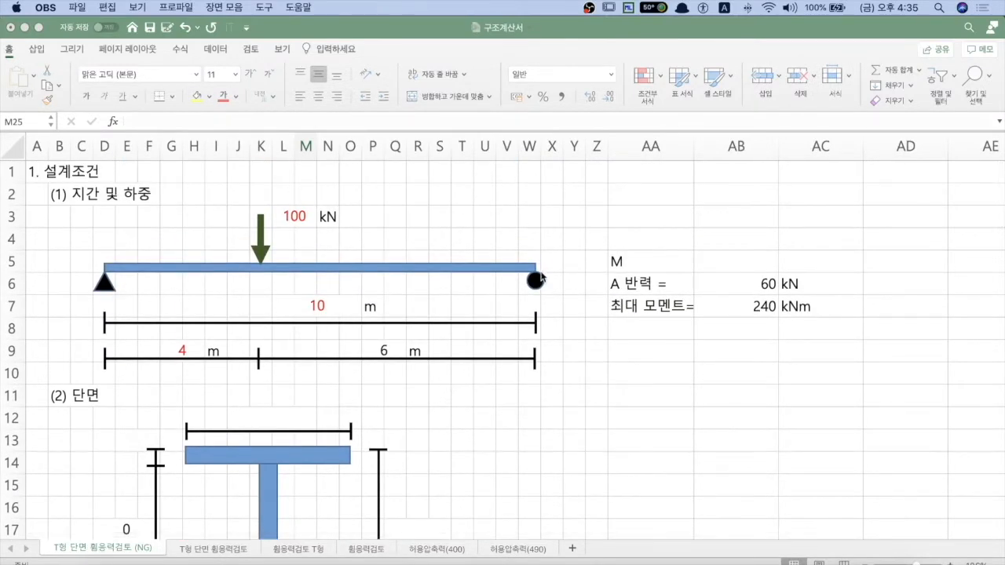
{"action": "left_click", "coordinate": [718, 307]}
{"action": "left_click", "coordinate": [724, 307]}
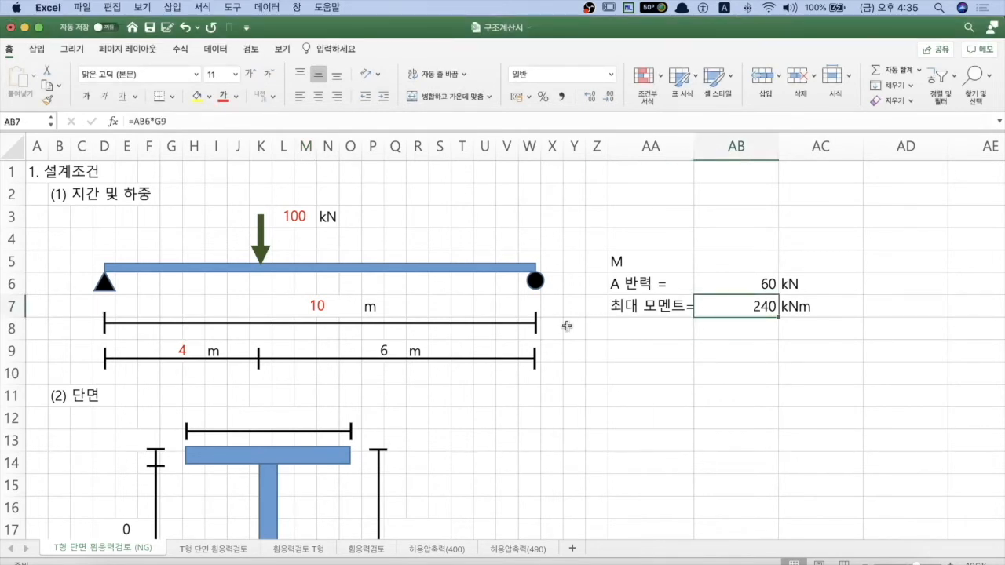
Examine the T-section drawing under (2) 단면 and its source slide in PowerPoint, and return to the Excel sheet.
{"action": "scroll", "coordinate": [400, 406], "scroll_direction": "down", "scroll_amount": 1}
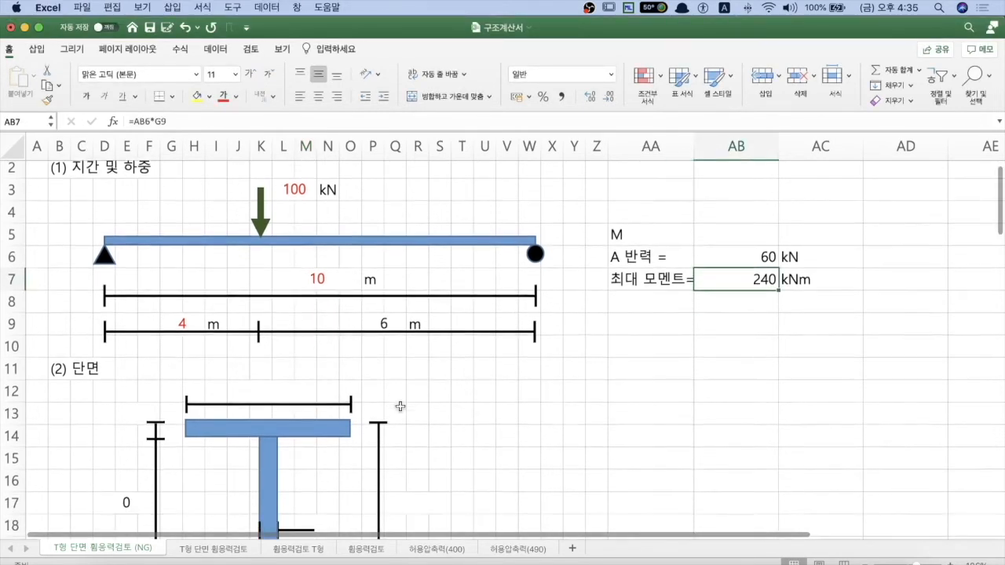
{"action": "scroll", "coordinate": [400, 406], "scroll_direction": "down", "scroll_amount": 5}
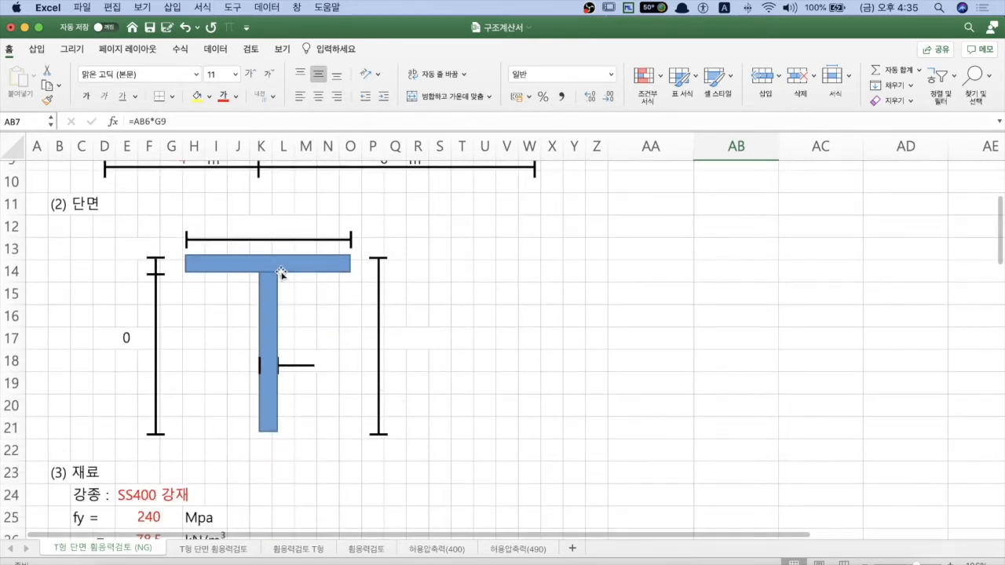
{"action": "left_click", "coordinate": [281, 274]}
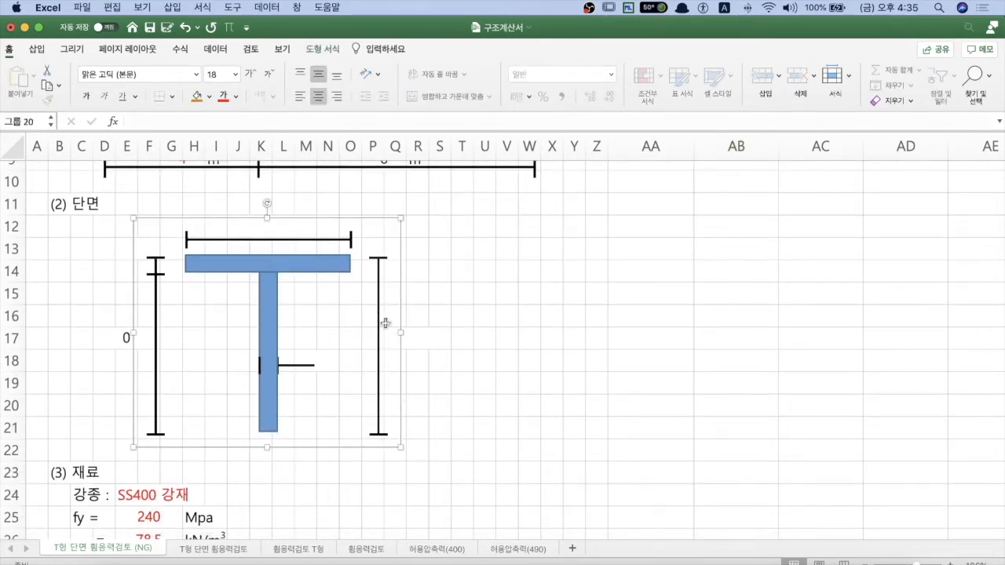
{"action": "left_click", "coordinate": [408, 561]}
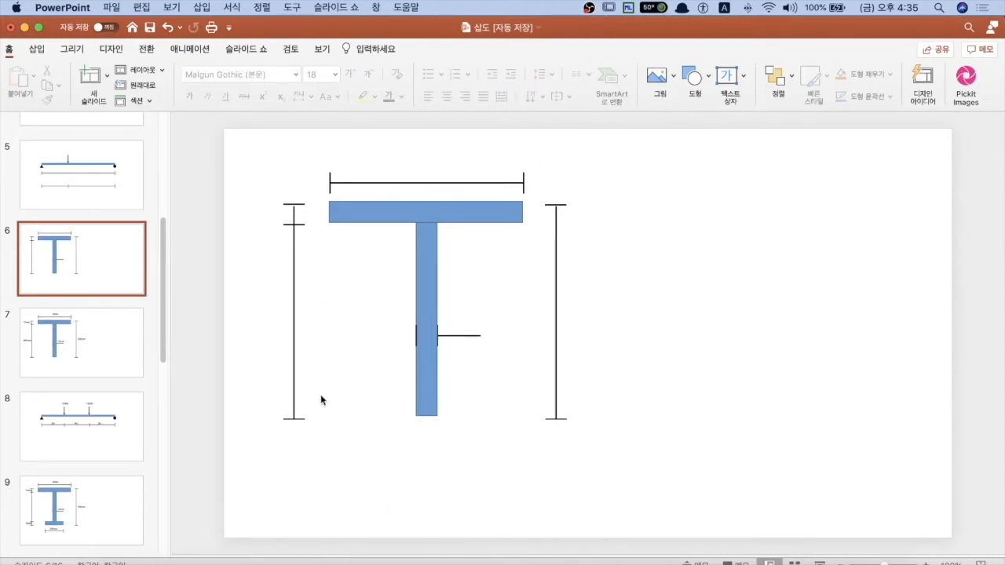
{"action": "left_click", "coordinate": [25, 28]}
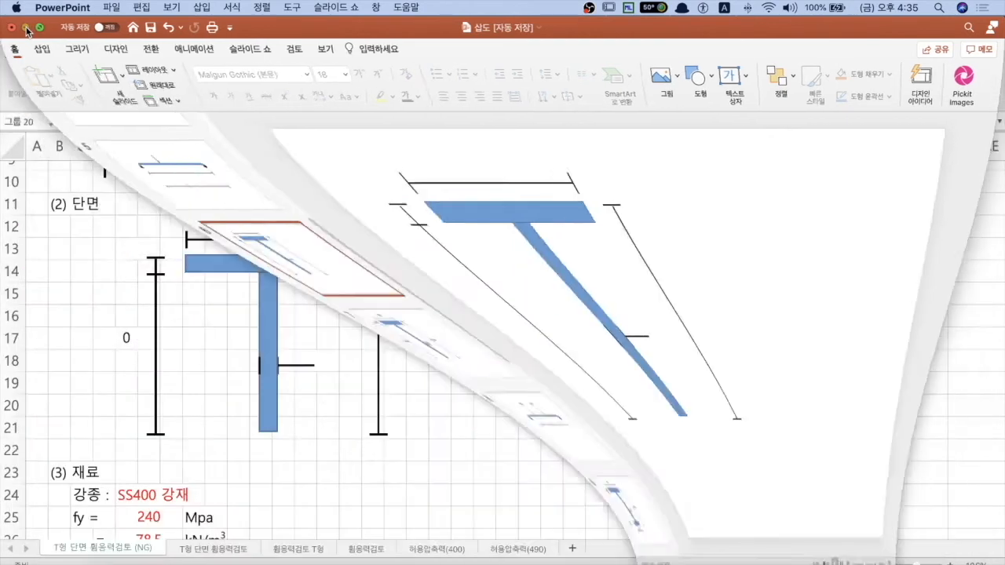
Clear the web height cell D17 and check the dimension cells around the T-section drawing.
{"action": "left_click", "coordinate": [126, 338]}
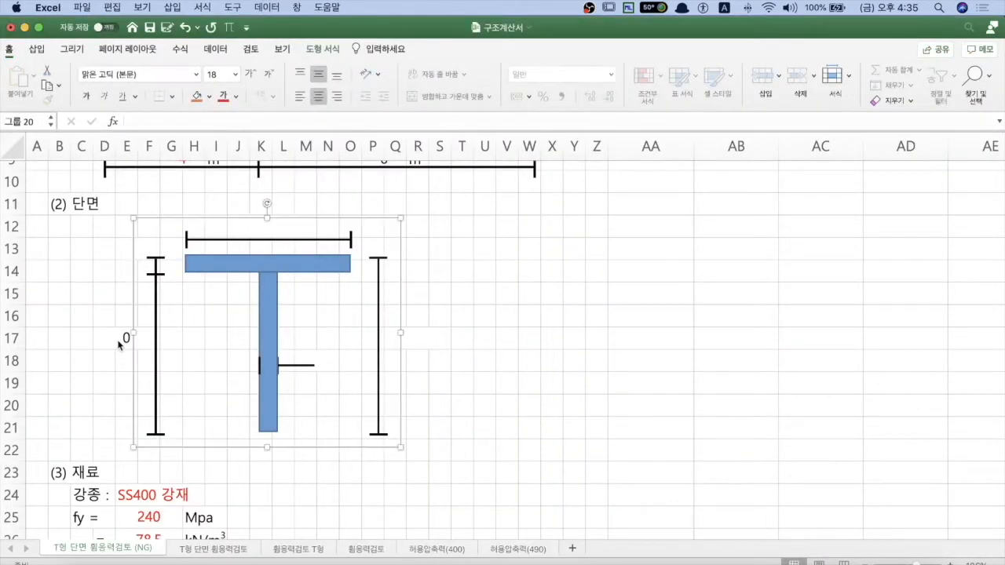
{"action": "left_click", "coordinate": [116, 338]}
{"action": "key", "text": "Delete"}
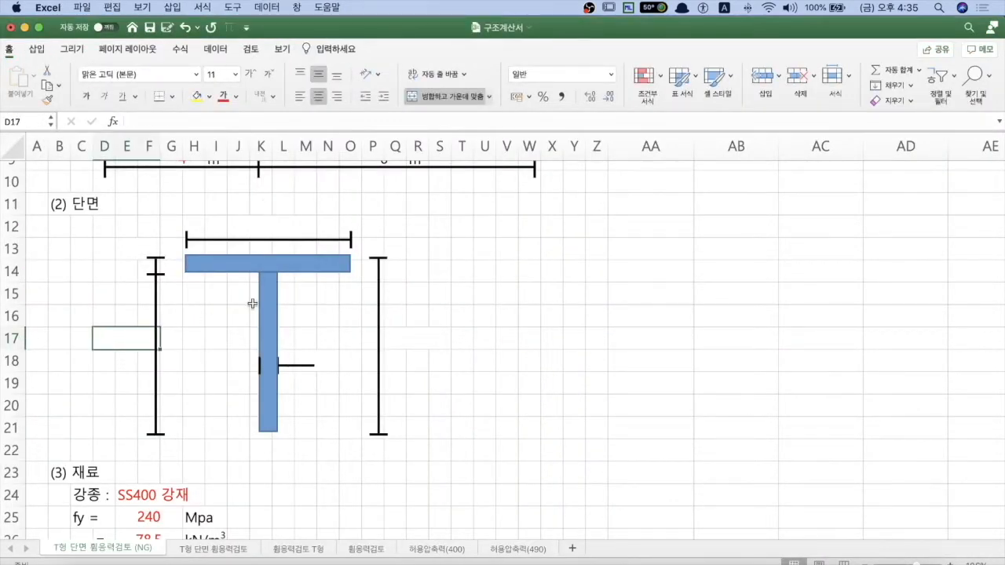
{"action": "left_click", "coordinate": [468, 274]}
{"action": "left_click", "coordinate": [431, 336]}
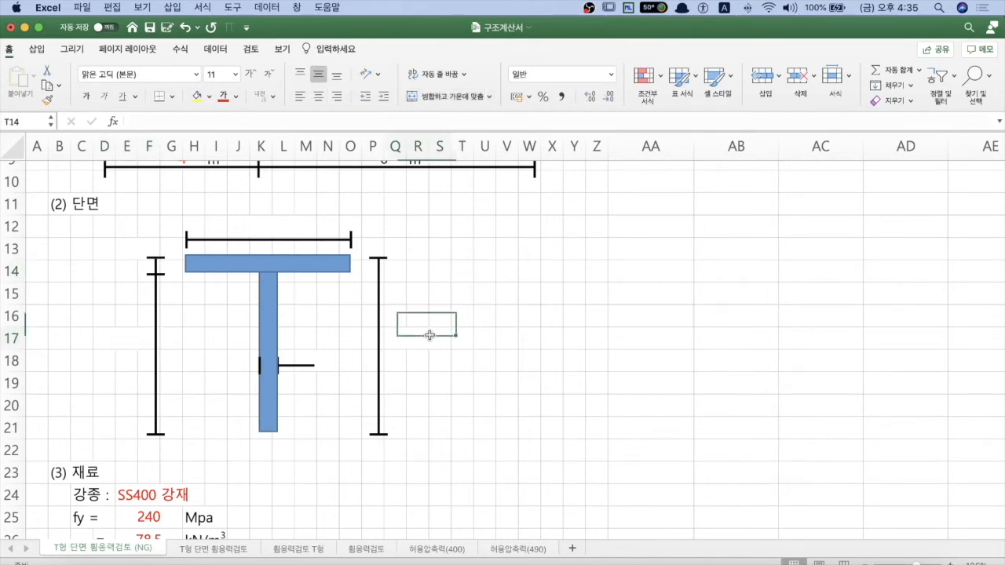
{"action": "left_click", "coordinate": [289, 222]}
{"action": "left_click", "coordinate": [127, 340]}
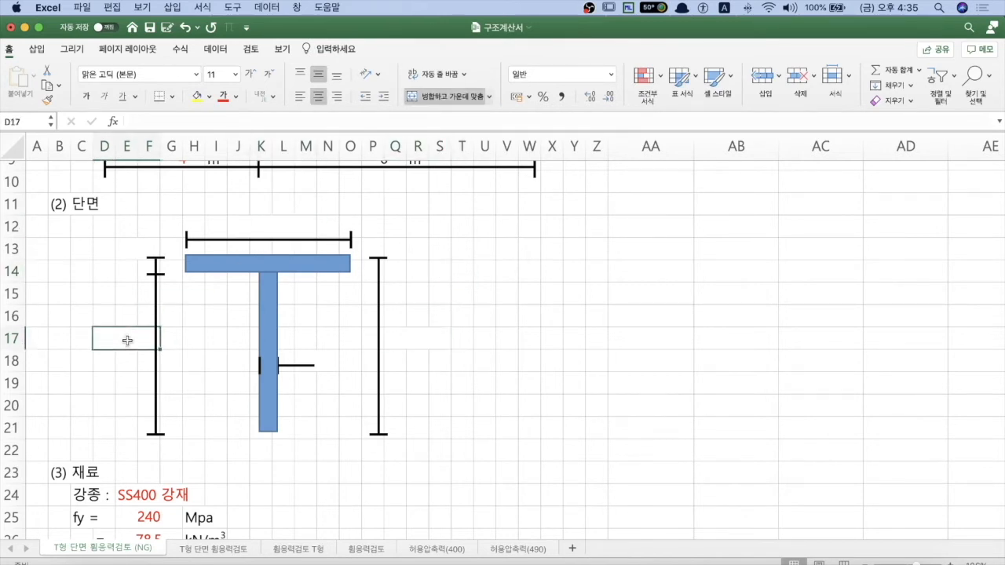
Enter the T-section dimensions: flange width 400 in J12, total height 500 in Q17, web thickness 15 in M18 and flange thickness 15 in E13.
{"action": "left_click", "coordinate": [287, 230]}
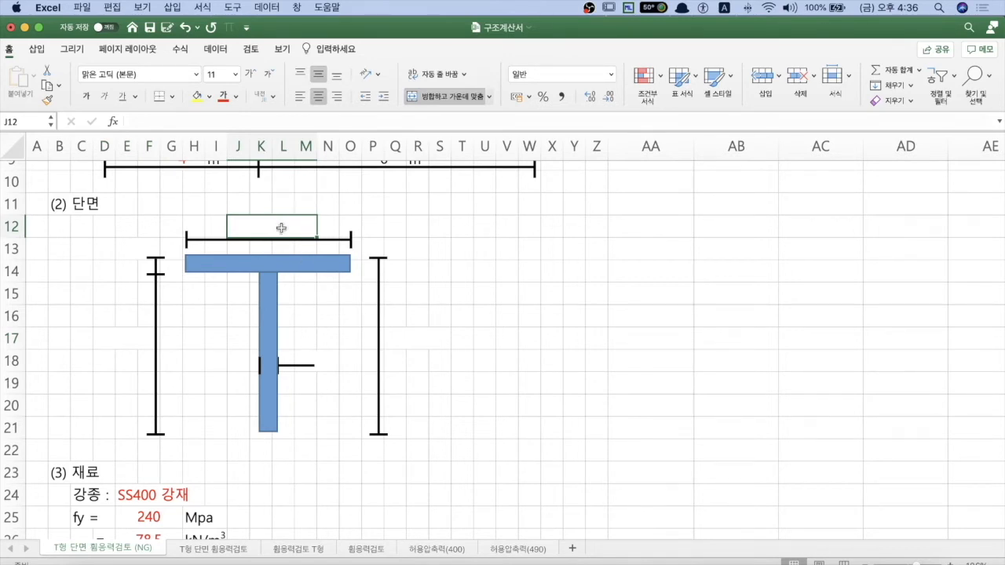
{"action": "type", "text": "400"}
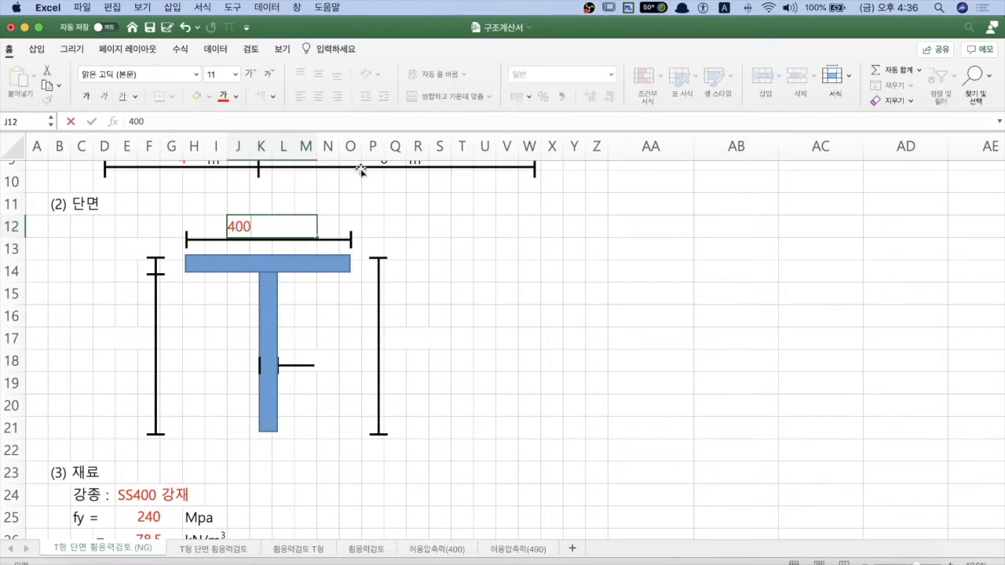
{"action": "left_click", "coordinate": [411, 337]}
{"action": "type", "text": "500"}
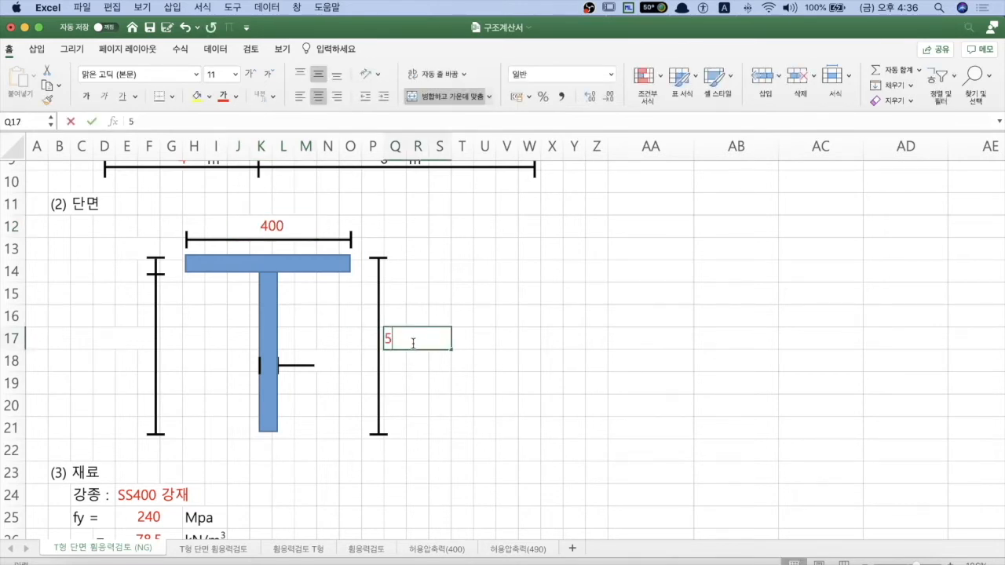
{"action": "left_click", "coordinate": [327, 365]}
{"action": "type", "text": "15"}
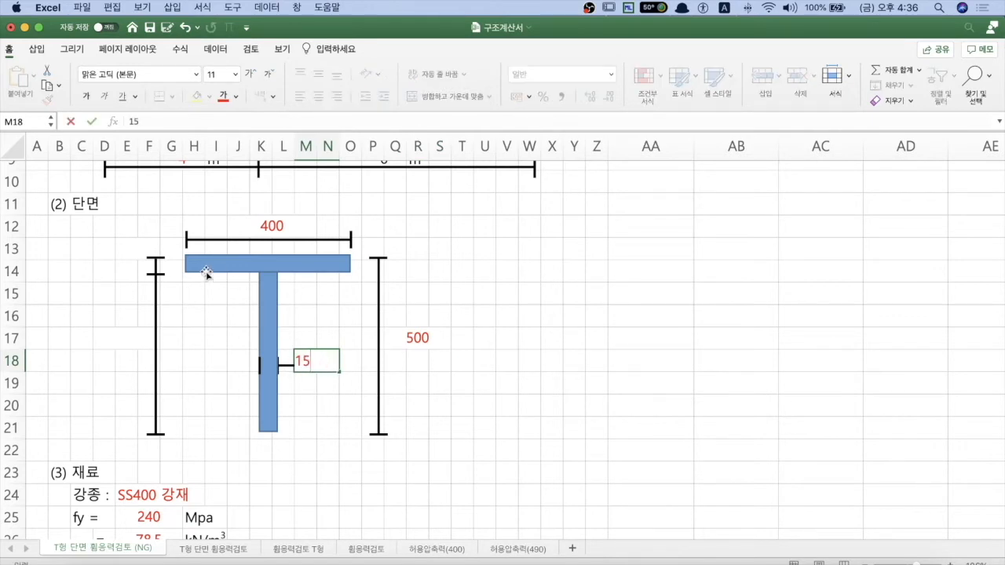
{"action": "left_click", "coordinate": [146, 249]}
{"action": "type", "text": "15"}
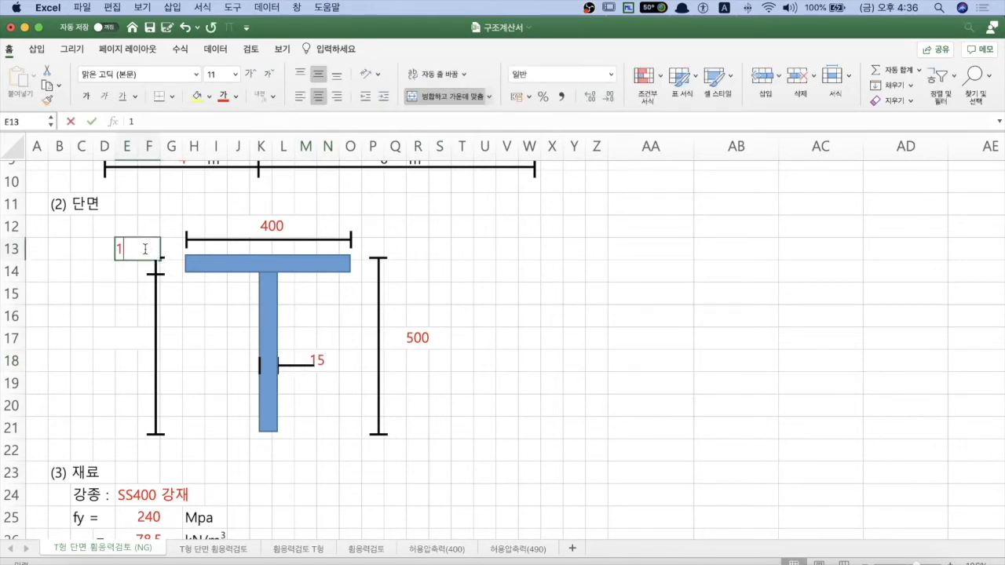
Calculate the web height in D17 as total height minus flange thickness with =Q17-E13.
{"action": "left_click", "coordinate": [139, 335]}
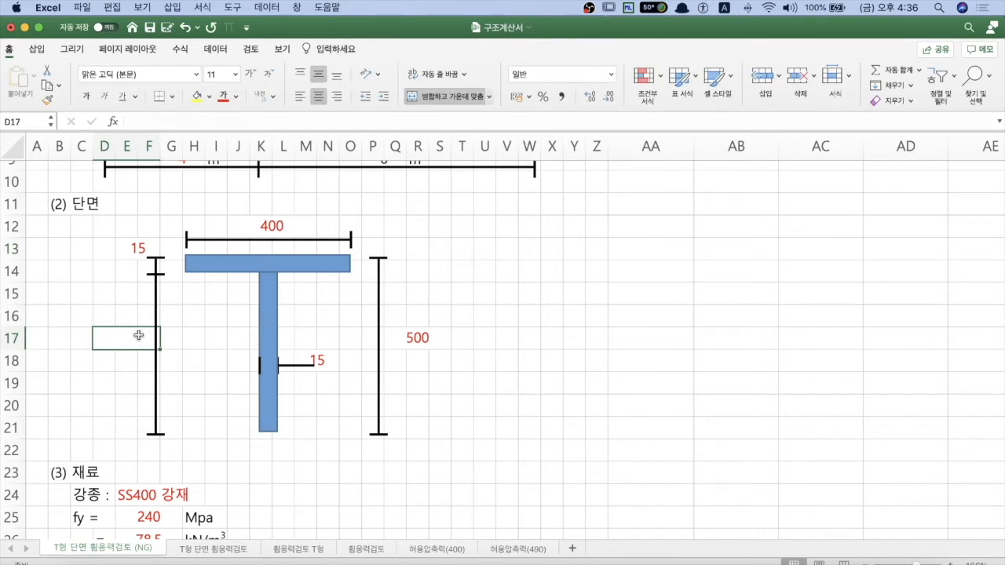
{"action": "type", "text": "="}
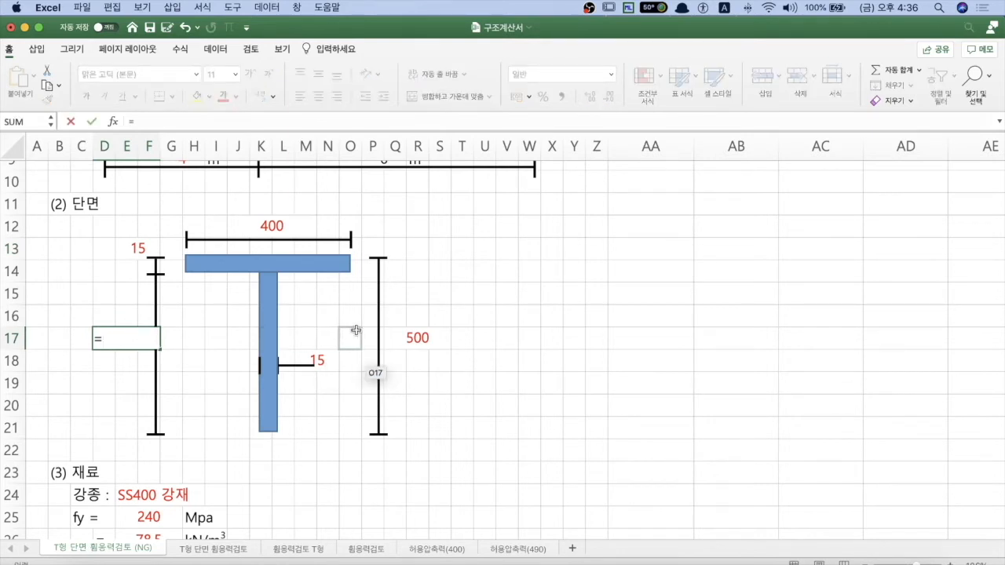
{"action": "left_click", "coordinate": [400, 331]}
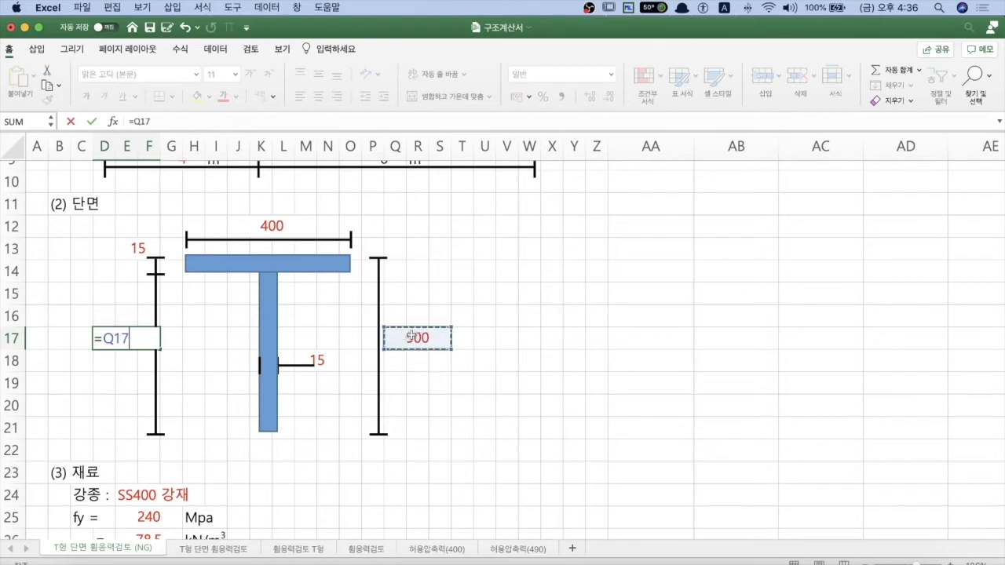
{"action": "type", "text": "-"}
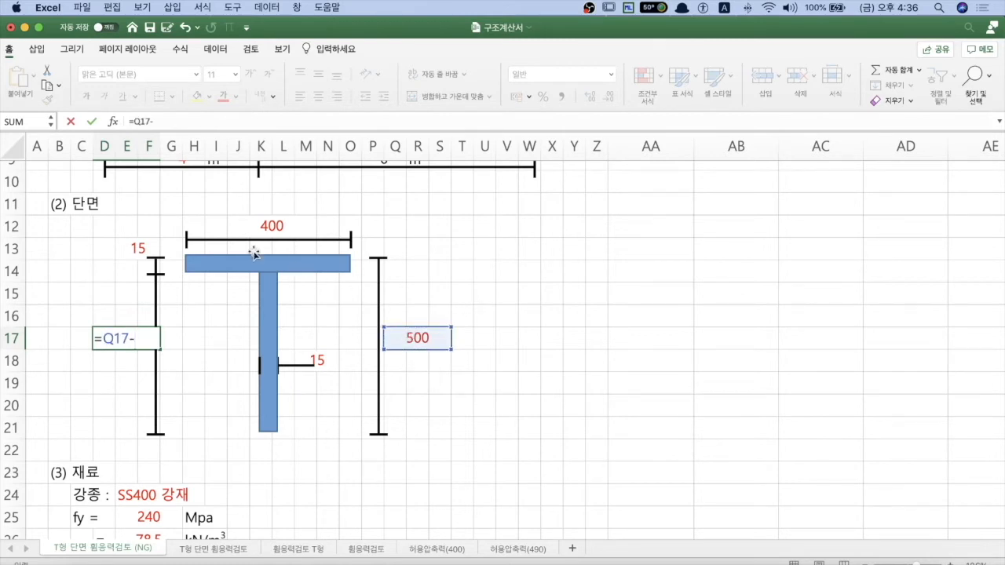
{"action": "left_click", "coordinate": [143, 247]}
{"action": "key", "text": "Return"}
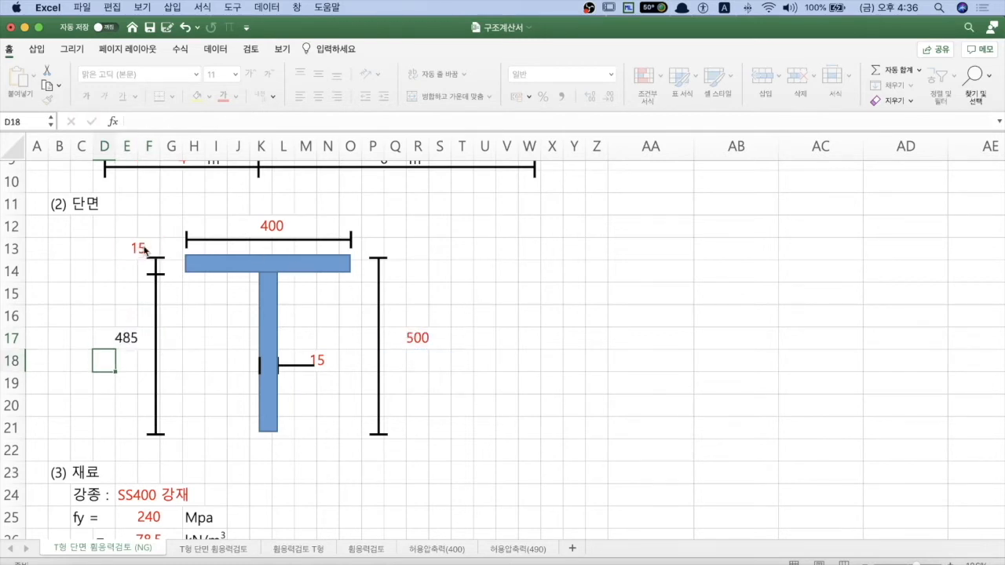
Review the (3) 재료 inputs: steel grade in row 24, yield strength in E25 and unit weight in E26.
{"action": "scroll", "coordinate": [453, 355], "scroll_direction": "down", "scroll_amount": 8}
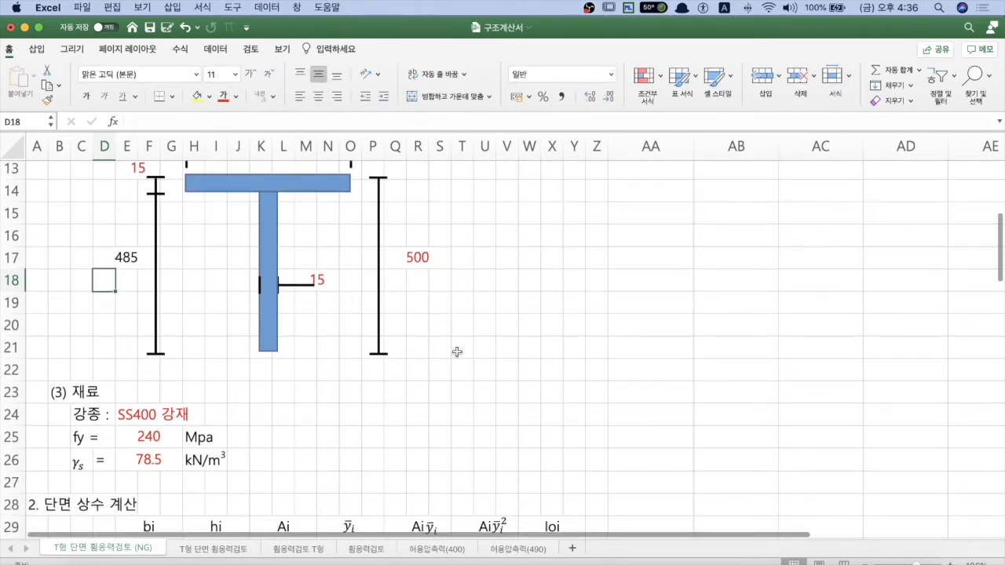
{"action": "scroll", "coordinate": [454, 351], "scroll_direction": "up", "scroll_amount": 8}
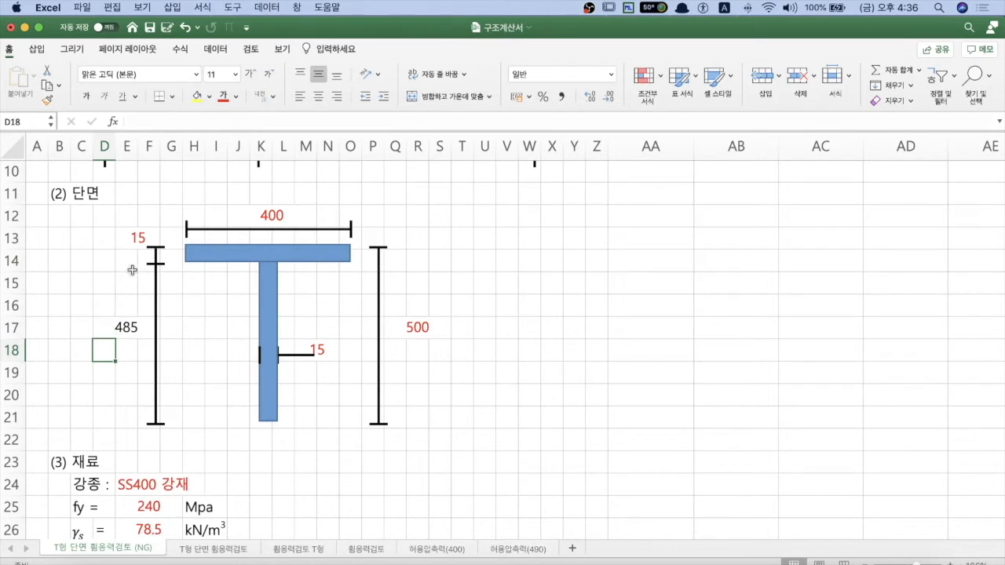
{"action": "scroll", "coordinate": [314, 367], "scroll_direction": "down", "scroll_amount": 5}
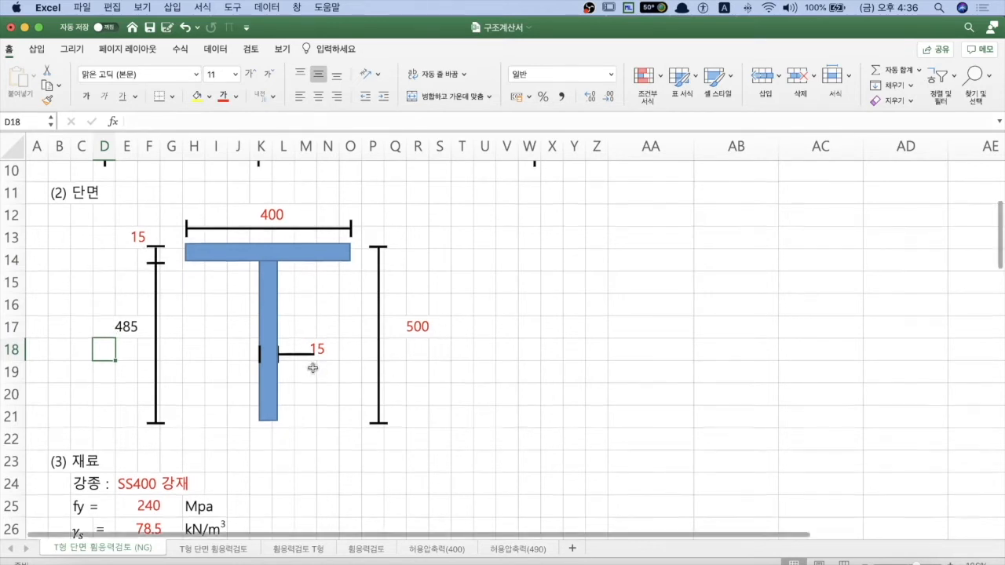
{"action": "left_click", "coordinate": [149, 367]}
{"action": "left_click", "coordinate": [126, 366]}
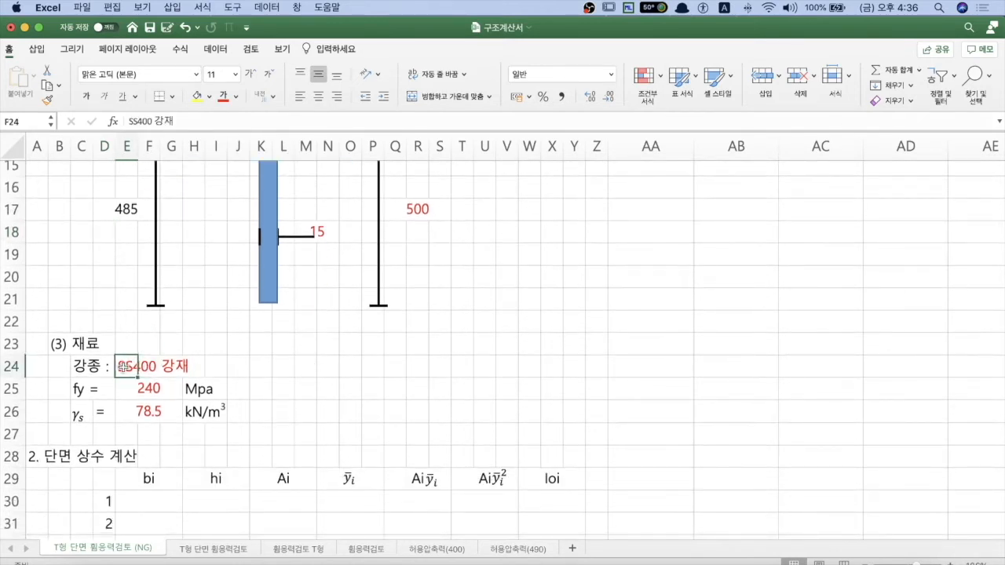
{"action": "left_click", "coordinate": [166, 371]}
{"action": "left_click", "coordinate": [127, 367]}
{"action": "left_click", "coordinate": [142, 386]}
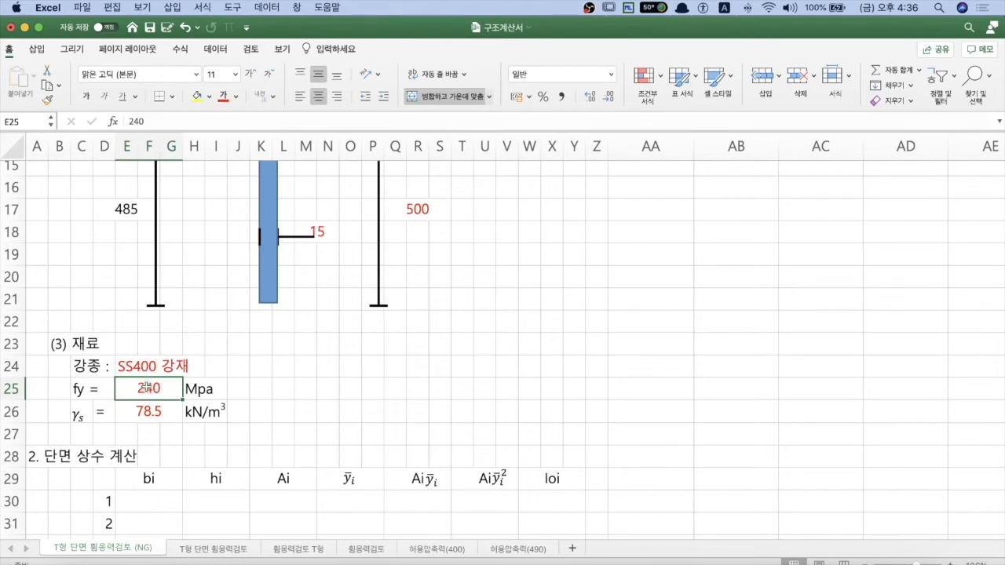
{"action": "left_click", "coordinate": [160, 414]}
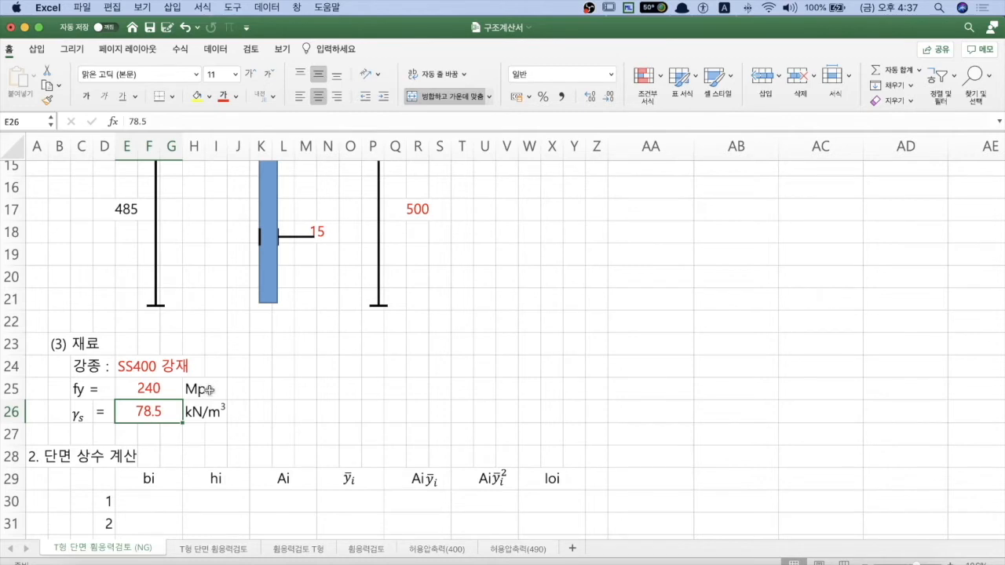
Examine the 2. 단면 상수 계산 table against the T-section drawing, starting with the bi column heading.
{"action": "scroll", "coordinate": [175, 391], "scroll_direction": "down", "scroll_amount": 6}
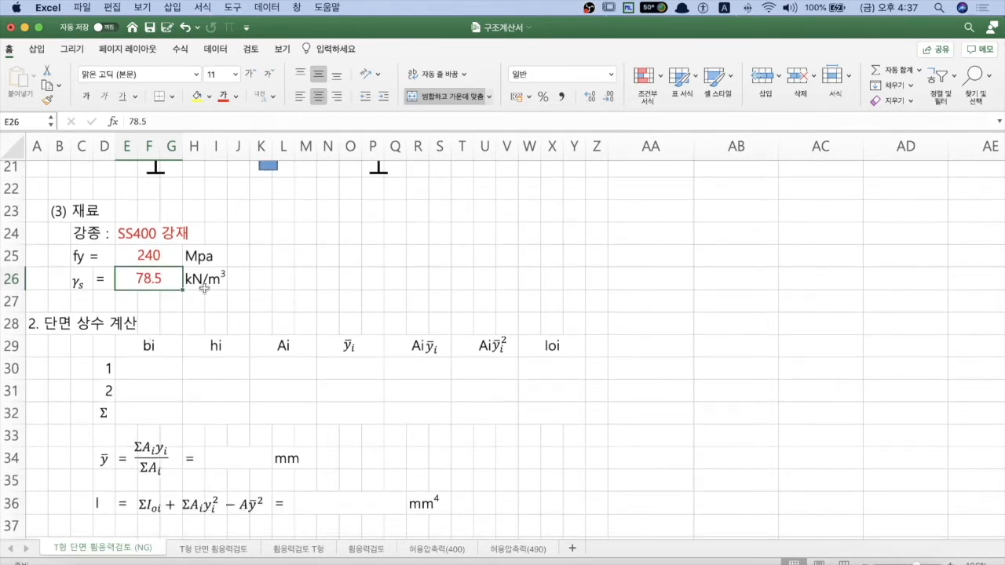
{"action": "scroll", "coordinate": [293, 216], "scroll_direction": "up", "scroll_amount": 3}
{"action": "scroll", "coordinate": [294, 217], "scroll_direction": "up", "scroll_amount": 5}
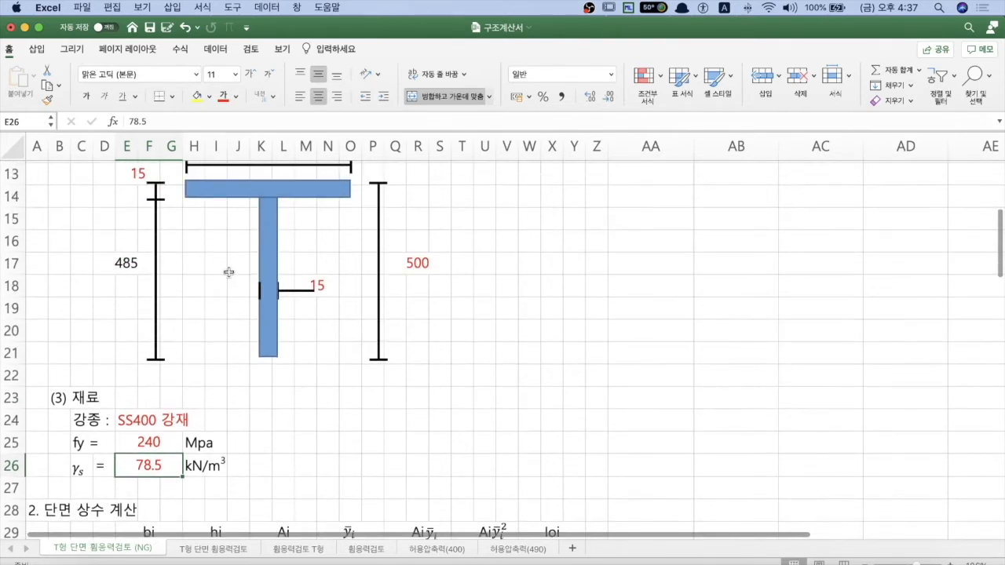
{"action": "scroll", "coordinate": [227, 272], "scroll_direction": "down", "scroll_amount": 8}
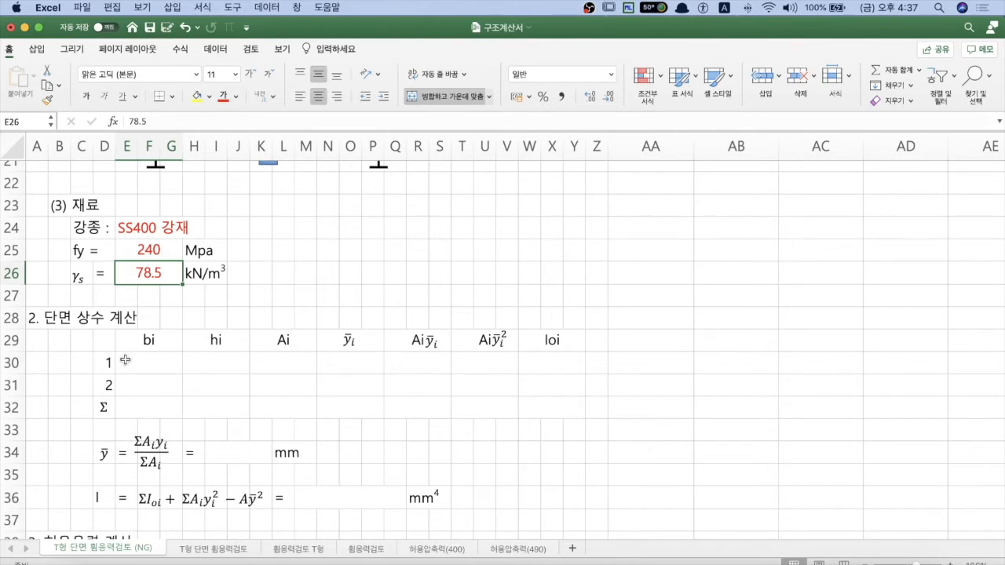
{"action": "left_click", "coordinate": [166, 348]}
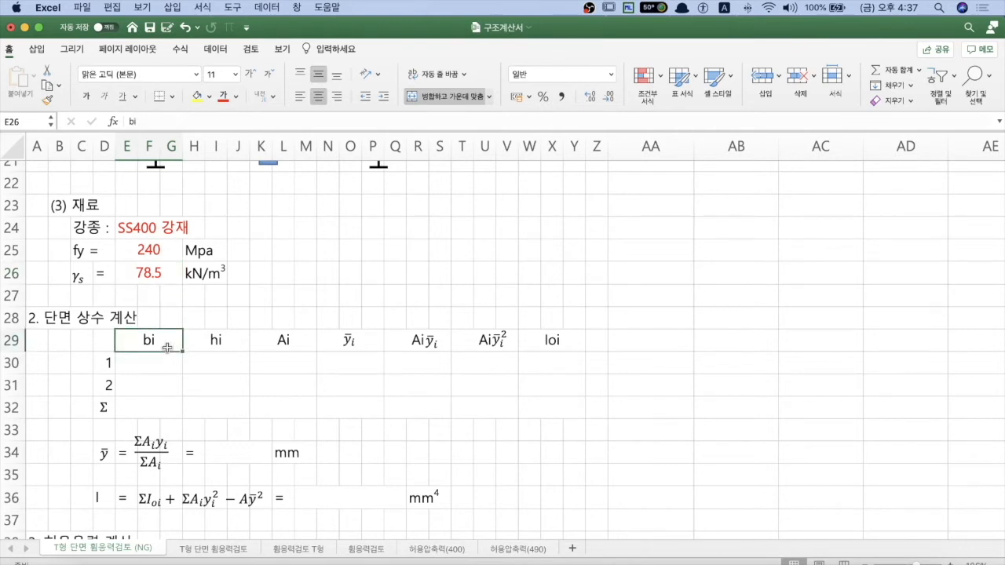
Review the remaining column headings of the 단면 상수 계산 table in row 29, from hi through Aiȳi².
{"action": "left_click", "coordinate": [207, 345]}
{"action": "left_click", "coordinate": [264, 340]}
{"action": "left_click", "coordinate": [335, 343]}
{"action": "left_click", "coordinate": [405, 342]}
{"action": "left_click", "coordinate": [466, 338]}
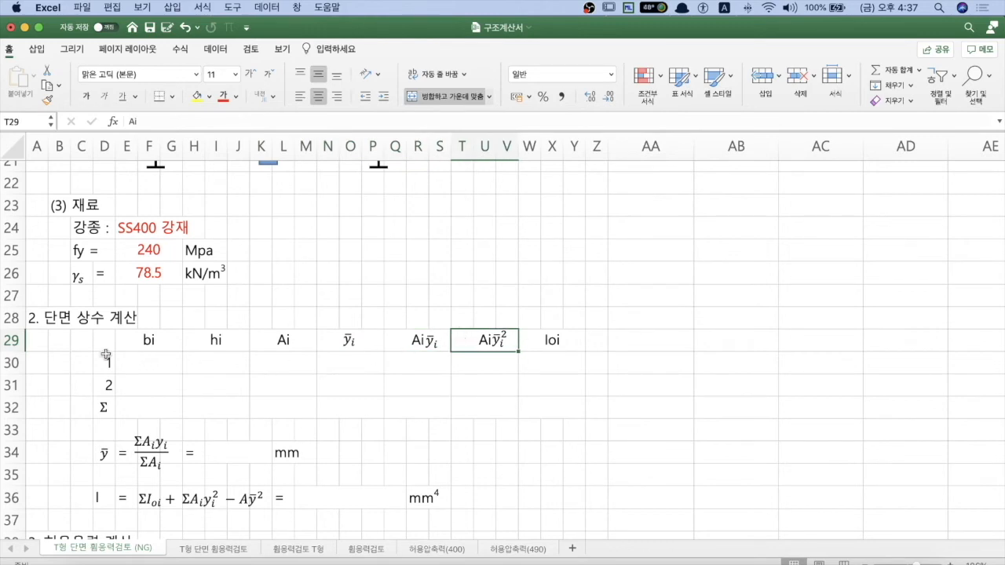
Apply thin outline and inside borders to the section property table, covering D29:Y32.
{"action": "left_click_drag", "start_coordinate": [105, 346], "coordinate": [531, 398]}
{"action": "right_click", "coordinate": [426, 365]}
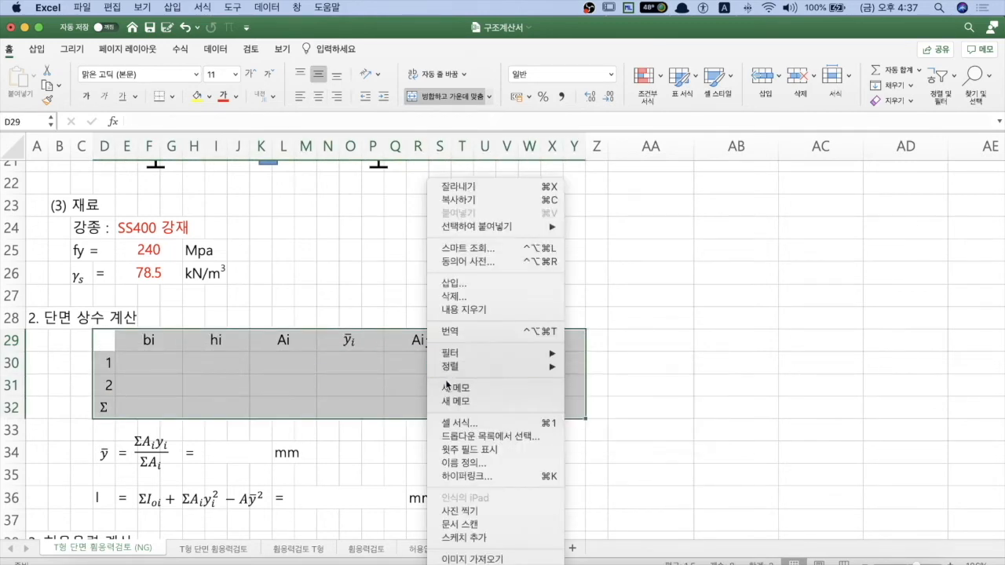
{"action": "left_click", "coordinate": [456, 422]}
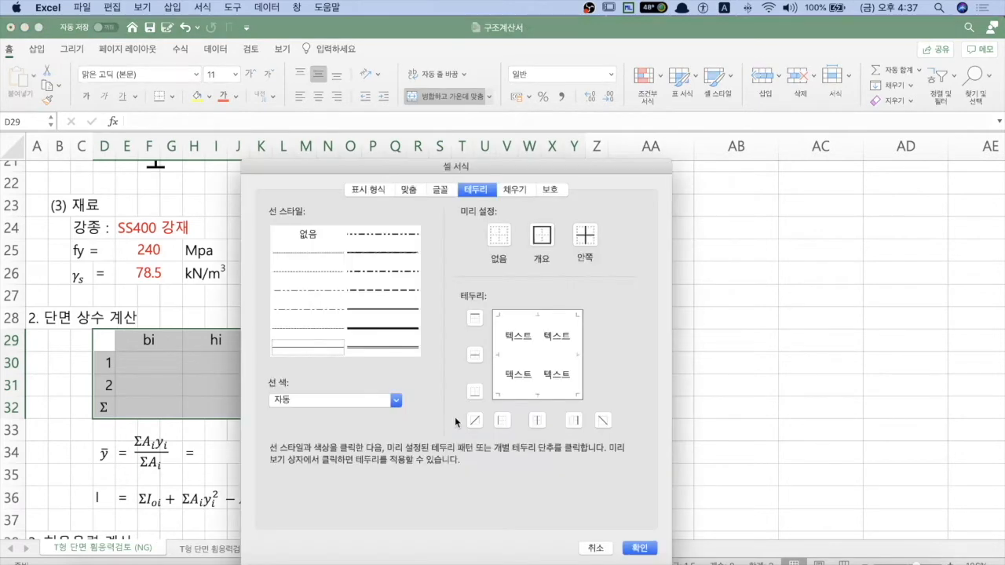
{"action": "left_click", "coordinate": [542, 236]}
{"action": "left_click", "coordinate": [586, 237]}
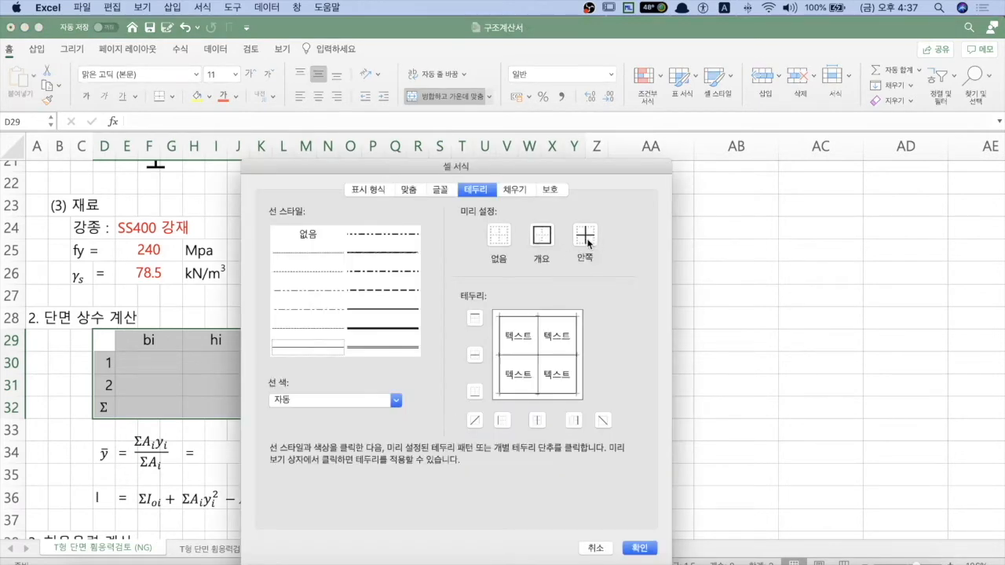
{"action": "left_click", "coordinate": [641, 548]}
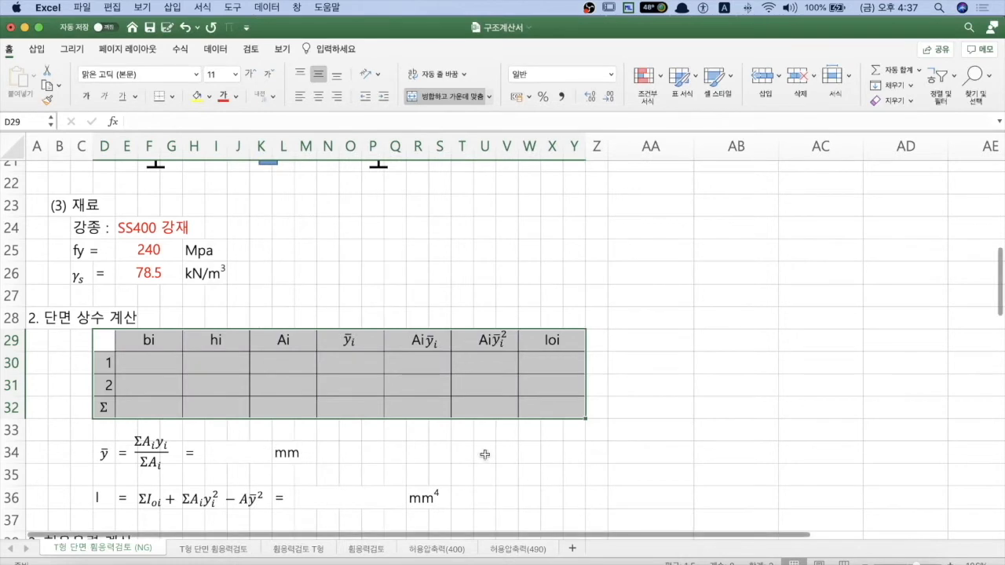
{"action": "left_click", "coordinate": [456, 460]}
Merge and center cells H28:J28 above the hi heading, matching the merged cells of the table.
{"action": "left_click_drag", "start_coordinate": [146, 364], "coordinate": [202, 364]}
{"action": "left_click", "coordinate": [264, 366]}
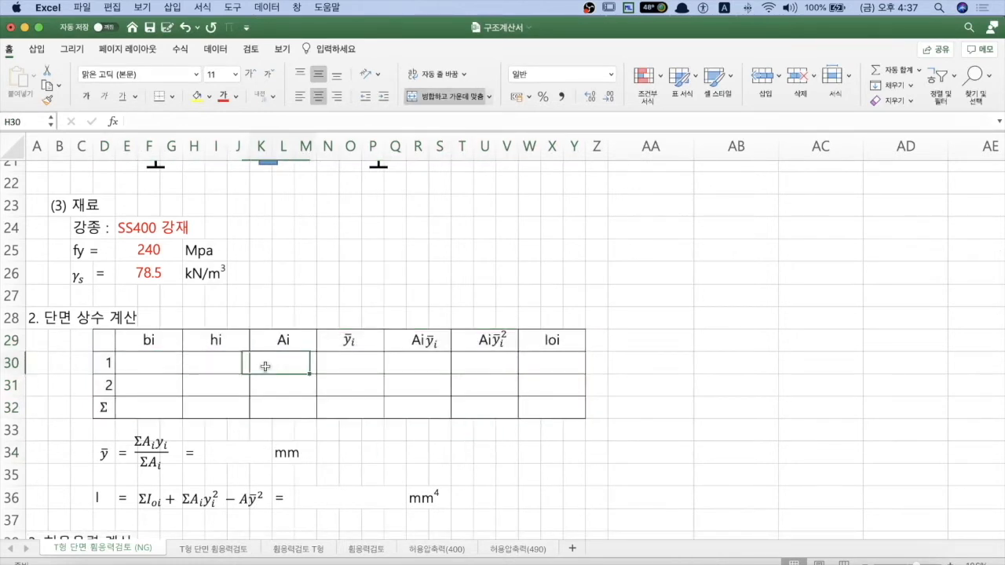
{"action": "left_click", "coordinate": [146, 366]}
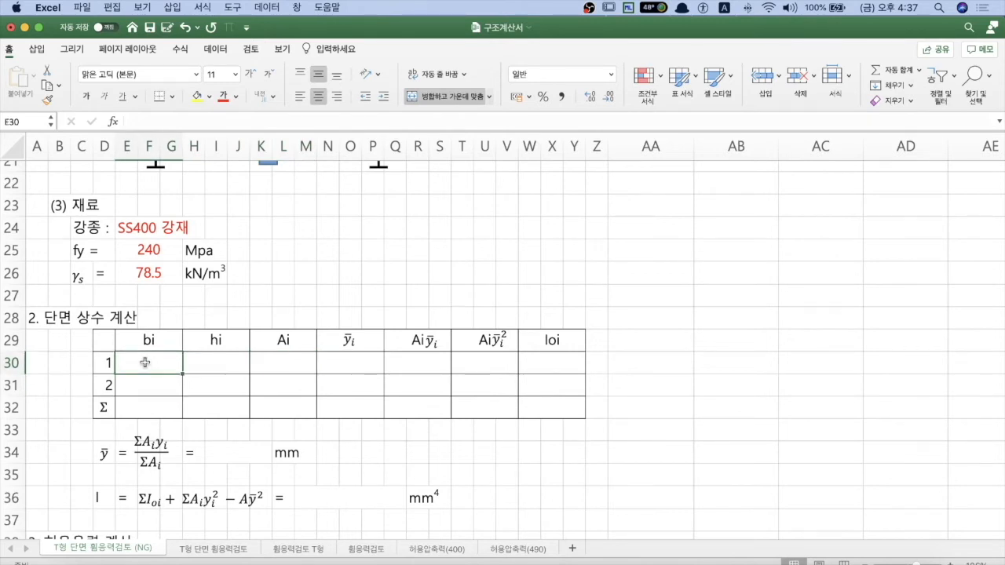
{"action": "left_click_drag", "start_coordinate": [195, 319], "coordinate": [232, 317]}
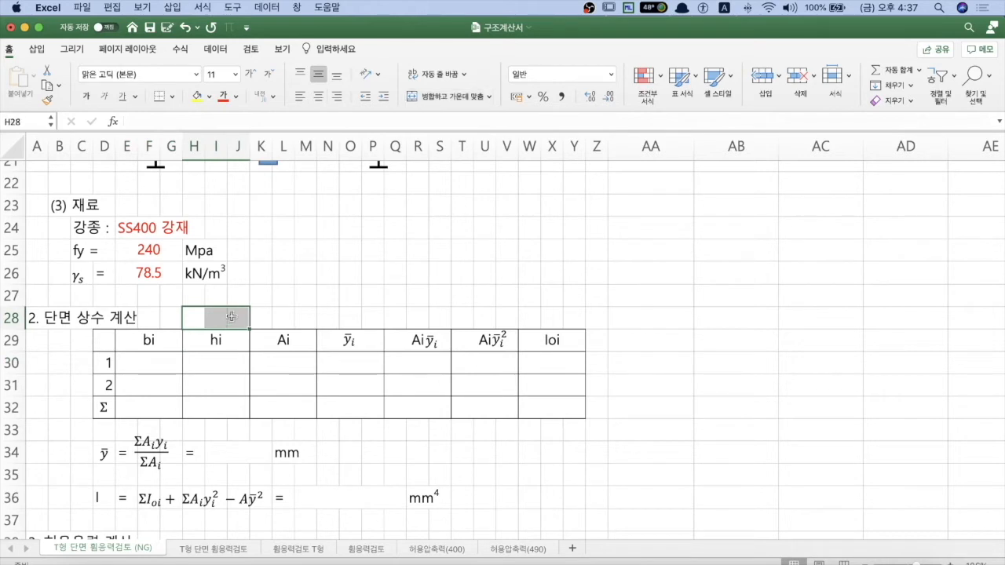
{"action": "left_click", "coordinate": [459, 99]}
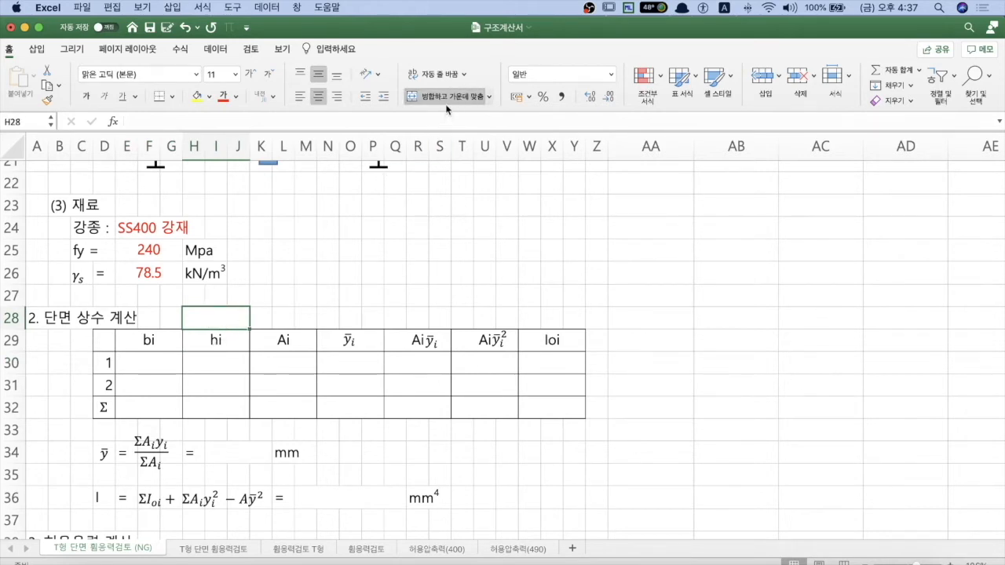
Examine the merged cells of the section property table across row 30 and down the Ioi column.
{"action": "left_click", "coordinate": [156, 369]}
{"action": "left_click", "coordinate": [216, 369]}
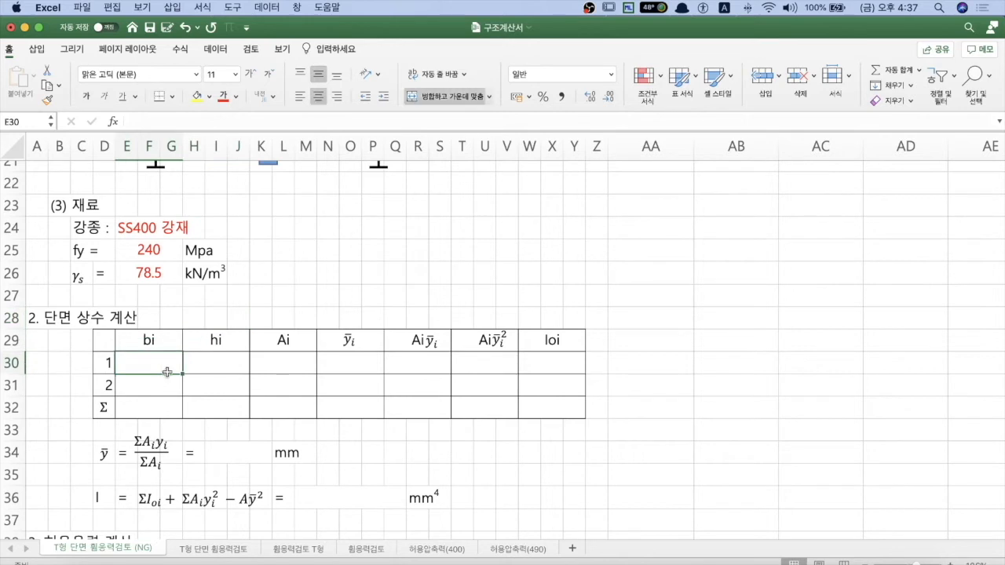
{"action": "left_click", "coordinate": [285, 364]}
{"action": "left_click", "coordinate": [354, 363]}
{"action": "left_click", "coordinate": [431, 362]}
{"action": "left_click", "coordinate": [485, 361]}
{"action": "left_click", "coordinate": [529, 366]}
{"action": "left_click", "coordinate": [531, 384]}
{"action": "left_click", "coordinate": [538, 404]}
Link the bi value of part 1 in E30 to the flange width in J12 of the T-section drawing.
{"action": "left_click", "coordinate": [135, 367]}
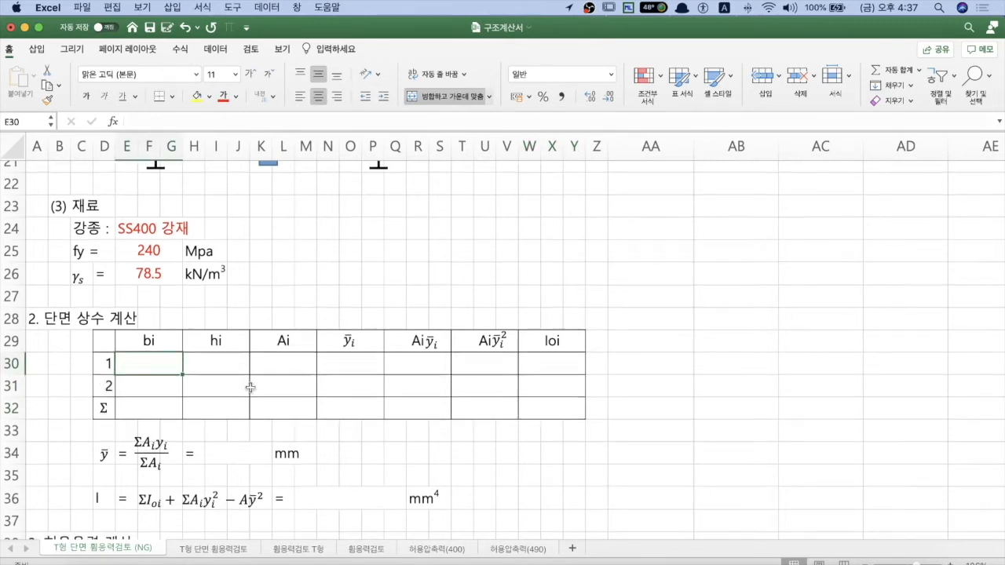
{"action": "scroll", "coordinate": [249, 385], "scroll_direction": "up", "scroll_amount": 5}
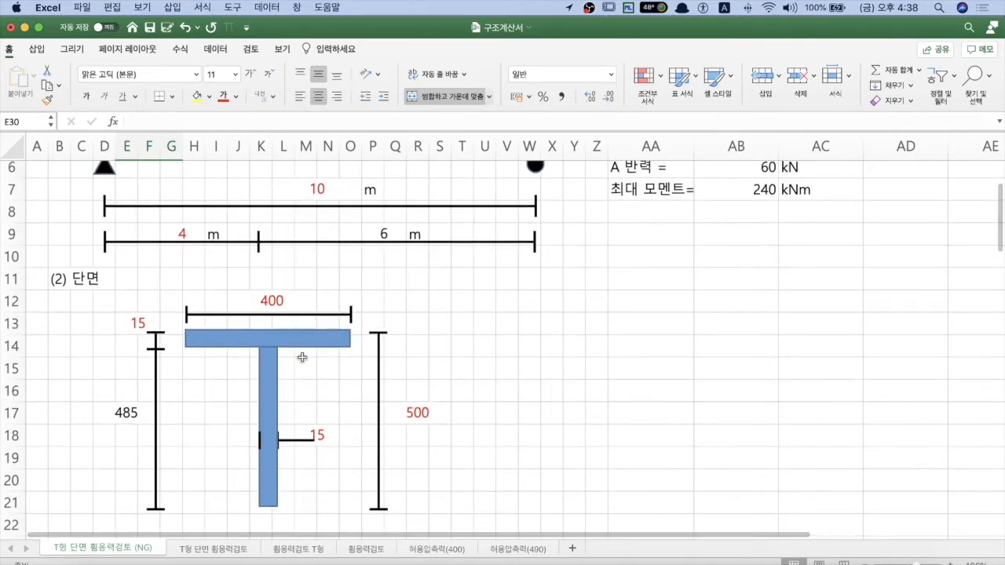
{"action": "scroll", "coordinate": [280, 363], "scroll_direction": "down", "scroll_amount": 5}
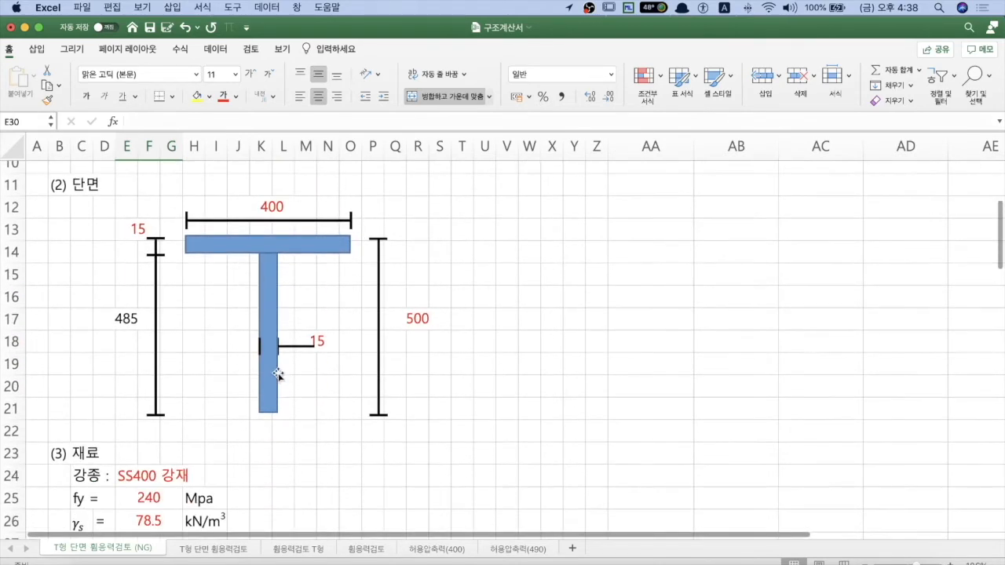
{"action": "scroll", "coordinate": [280, 400], "scroll_direction": "down", "scroll_amount": 6}
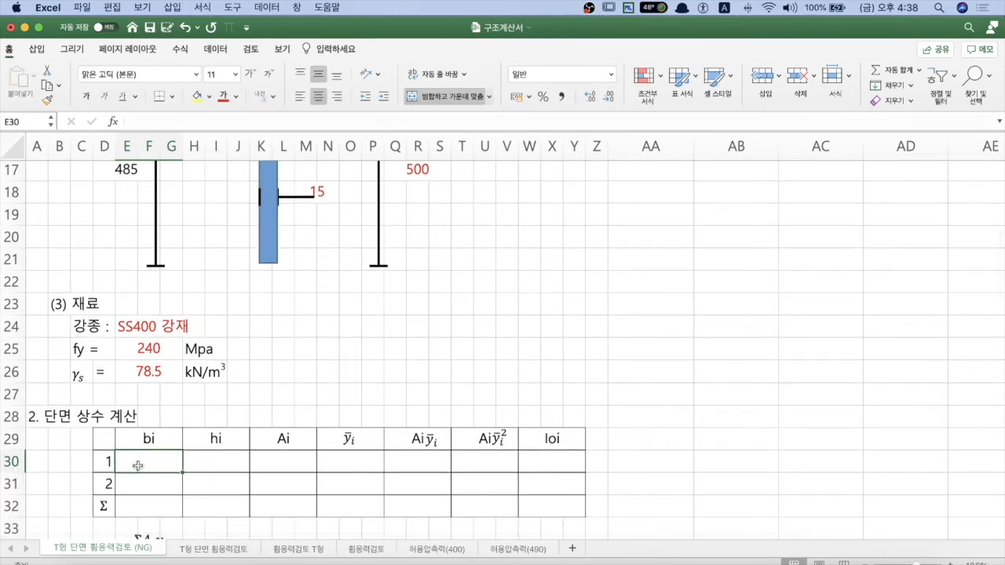
{"action": "type", "text": "="}
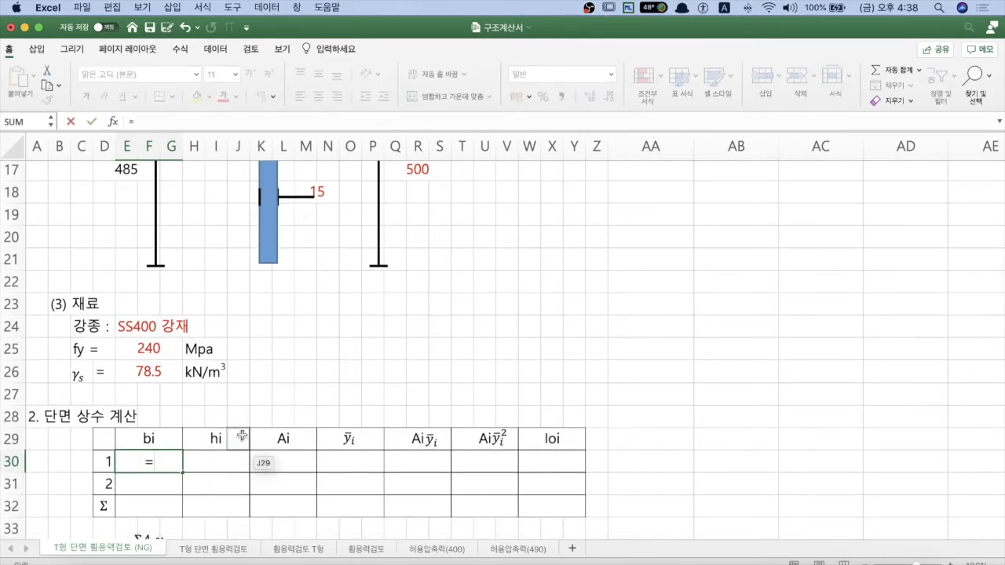
{"action": "scroll", "coordinate": [241, 434], "scroll_direction": "up", "scroll_amount": 6}
{"action": "scroll", "coordinate": [241, 435], "scroll_direction": "up", "scroll_amount": 8}
{"action": "left_click", "coordinate": [269, 363]}
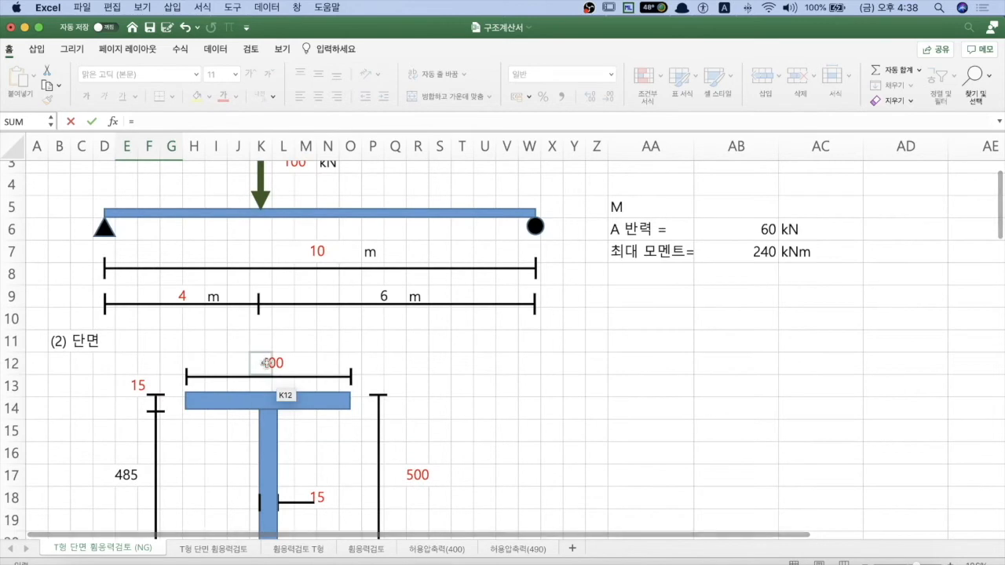
{"action": "key", "text": "Return"}
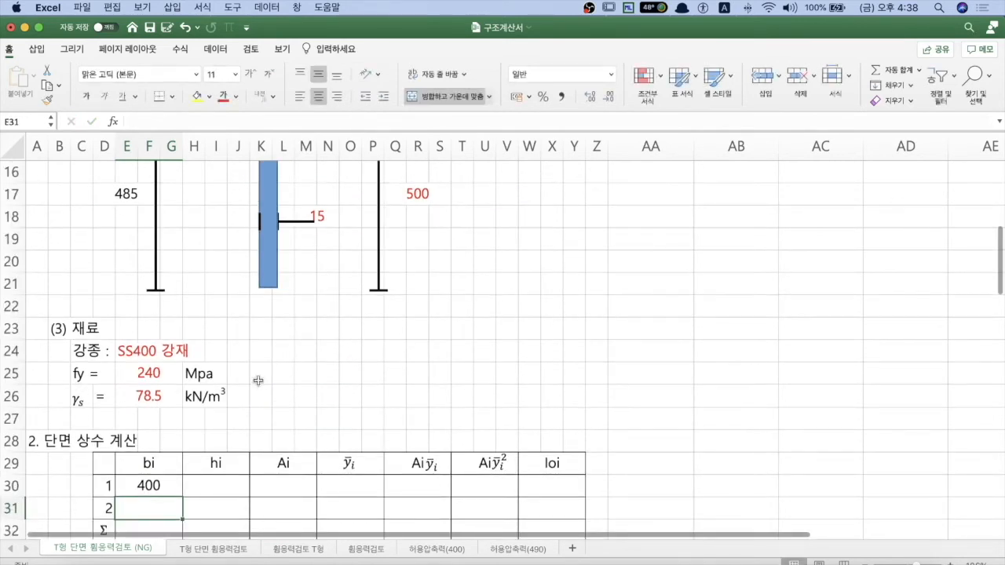
Link the hi value of part 1 in H30 to the flange thickness with =E13.
{"action": "left_click", "coordinate": [240, 492]}
{"action": "type", "text": "="}
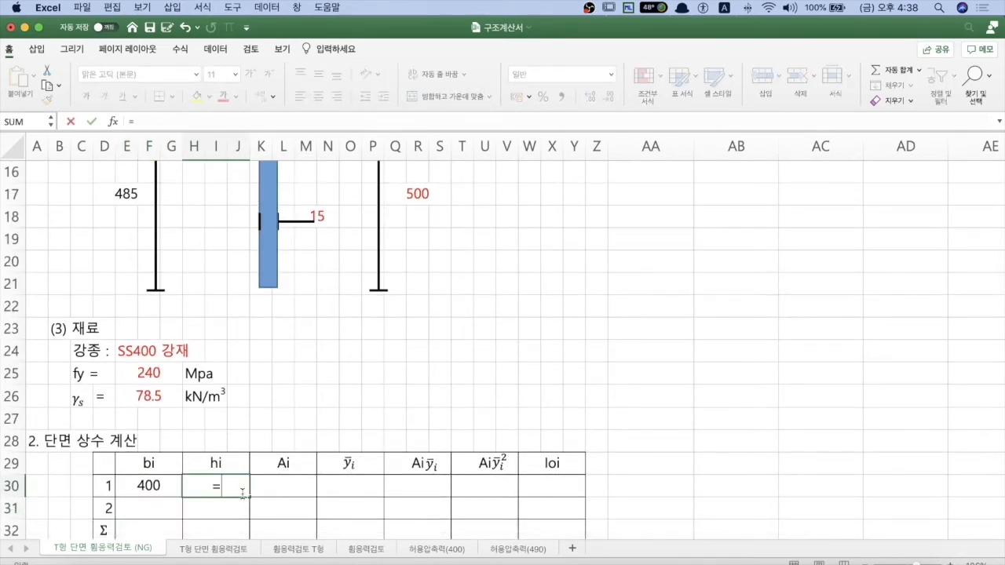
{"action": "scroll", "coordinate": [259, 463], "scroll_direction": "up", "scroll_amount": 9}
{"action": "left_click", "coordinate": [155, 309]}
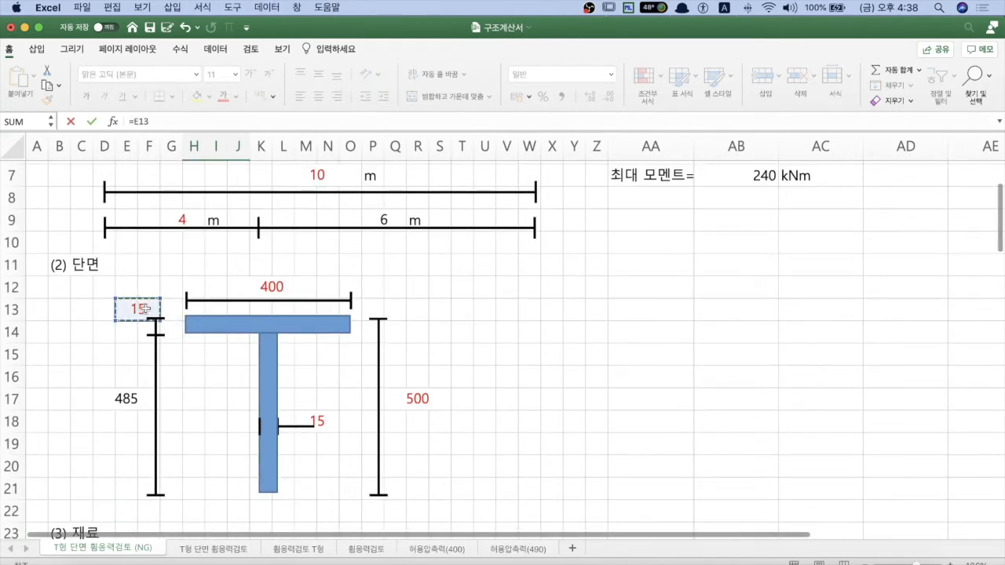
{"action": "key", "text": "Return"}
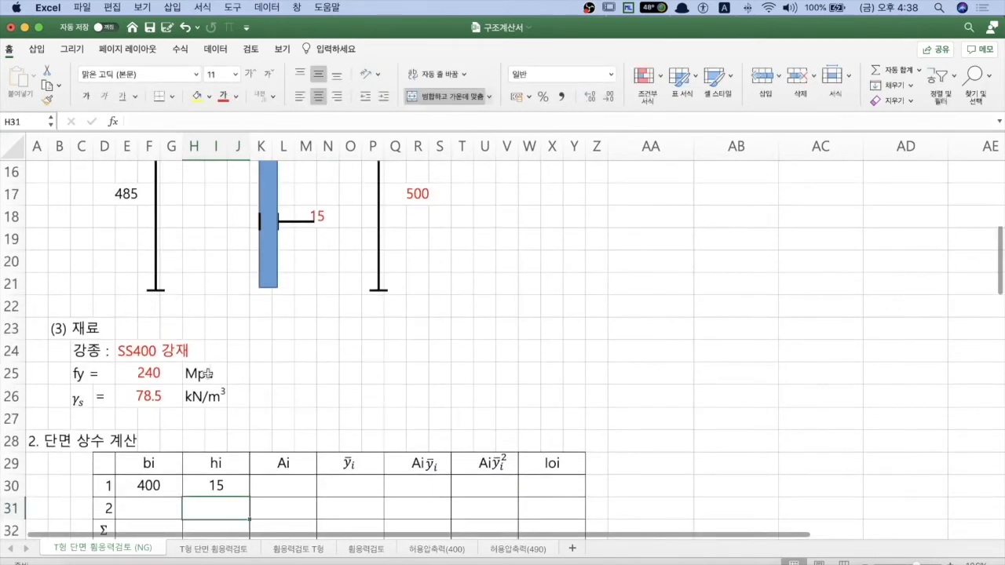
Link the bi value of part 2 in E31 to the web thickness with =M18.
{"action": "scroll", "coordinate": [212, 440], "scroll_direction": "down", "scroll_amount": 3}
{"action": "left_click", "coordinate": [172, 445]}
{"action": "type", "text": "="}
{"action": "scroll", "coordinate": [159, 446], "scroll_direction": "up", "scroll_amount": 5}
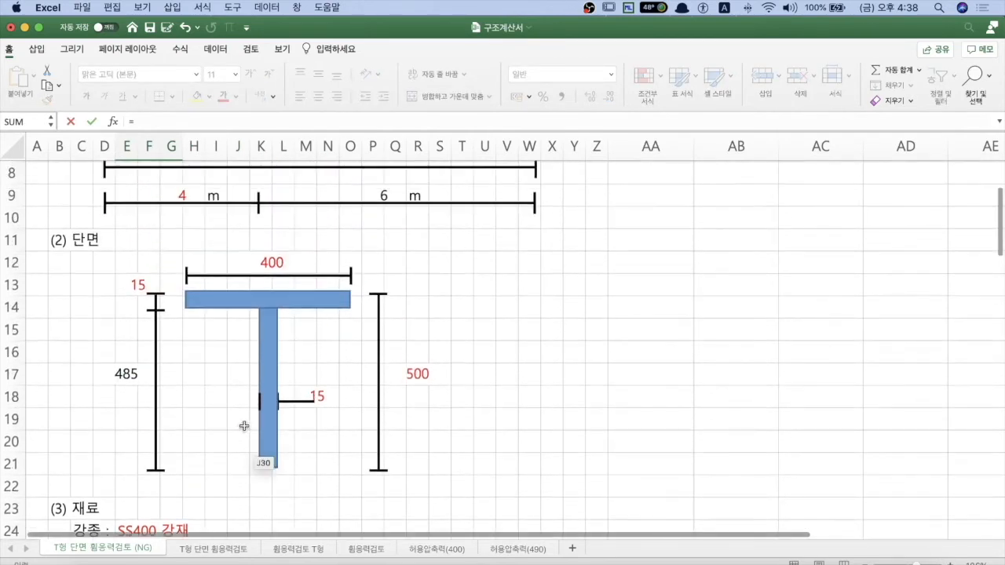
{"action": "left_click", "coordinate": [318, 399]}
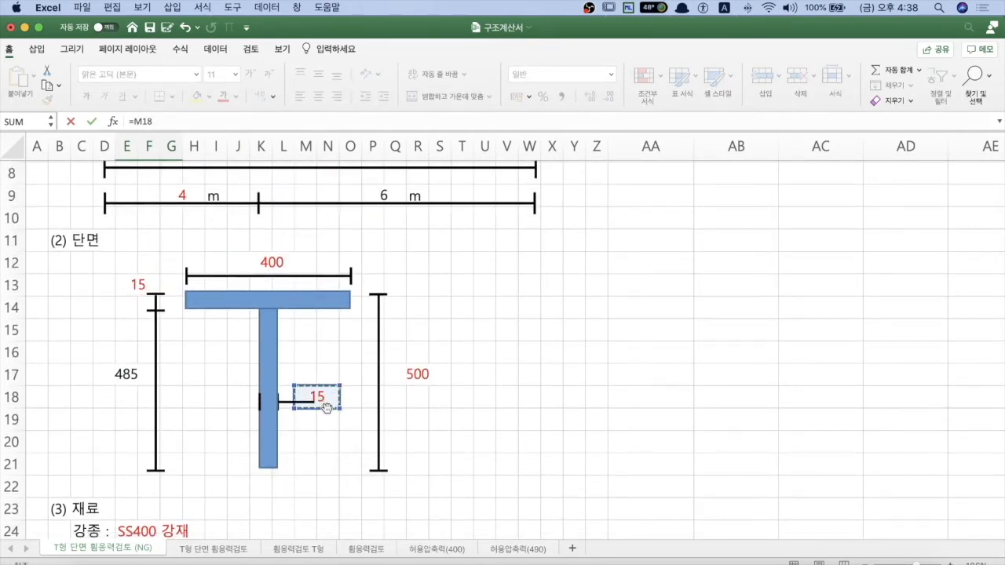
{"action": "key", "text": "Return"}
Link the hi value of part 2 in H31 to the web height with =D17.
{"action": "left_click", "coordinate": [214, 493]}
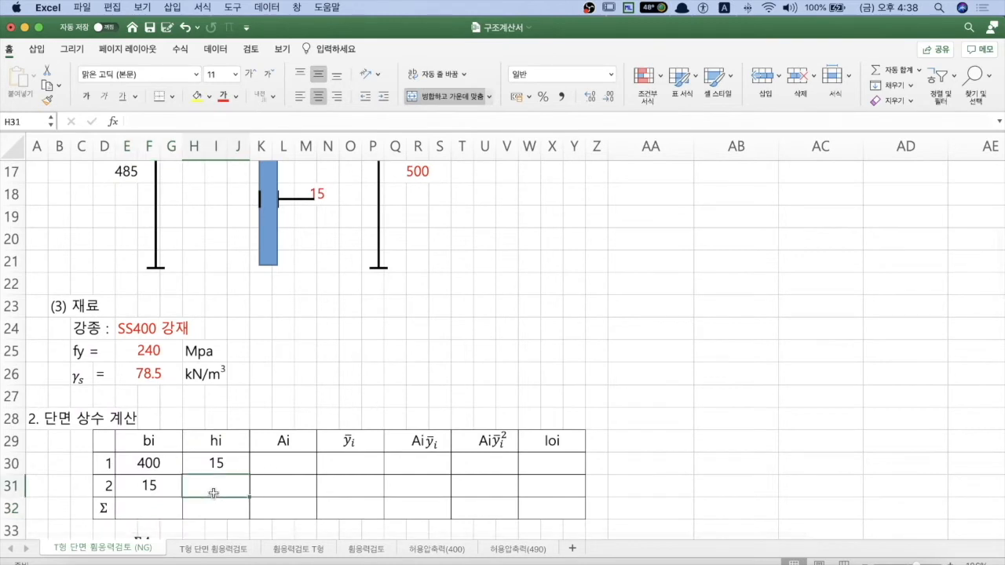
{"action": "type", "text": "="}
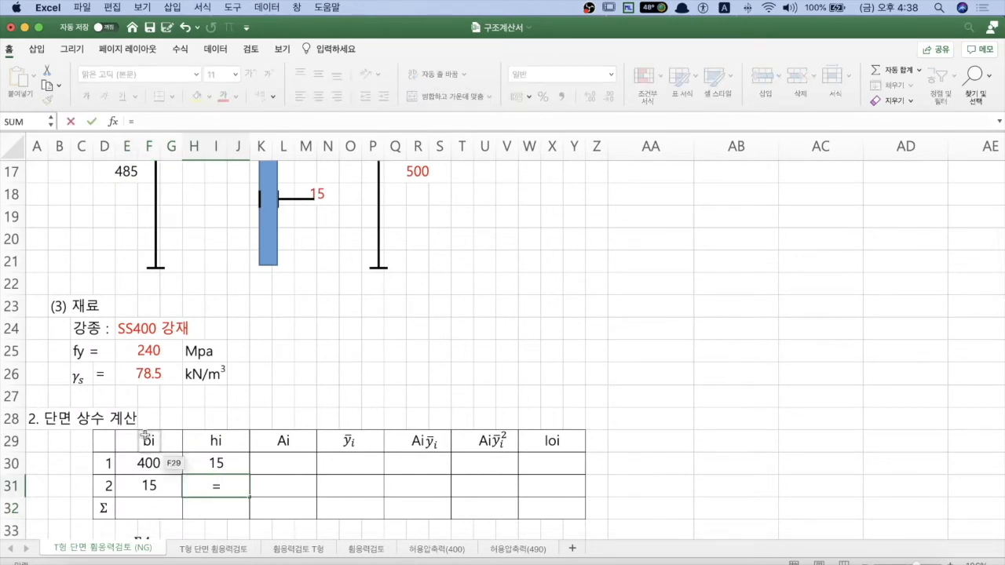
{"action": "left_click", "coordinate": [130, 172]}
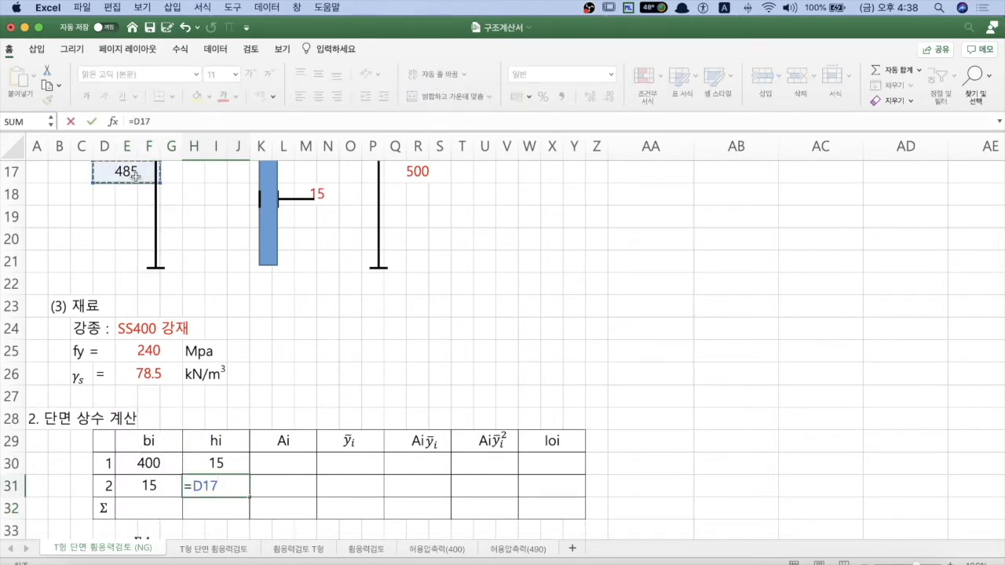
{"action": "scroll", "coordinate": [137, 180], "scroll_direction": "up", "scroll_amount": 3}
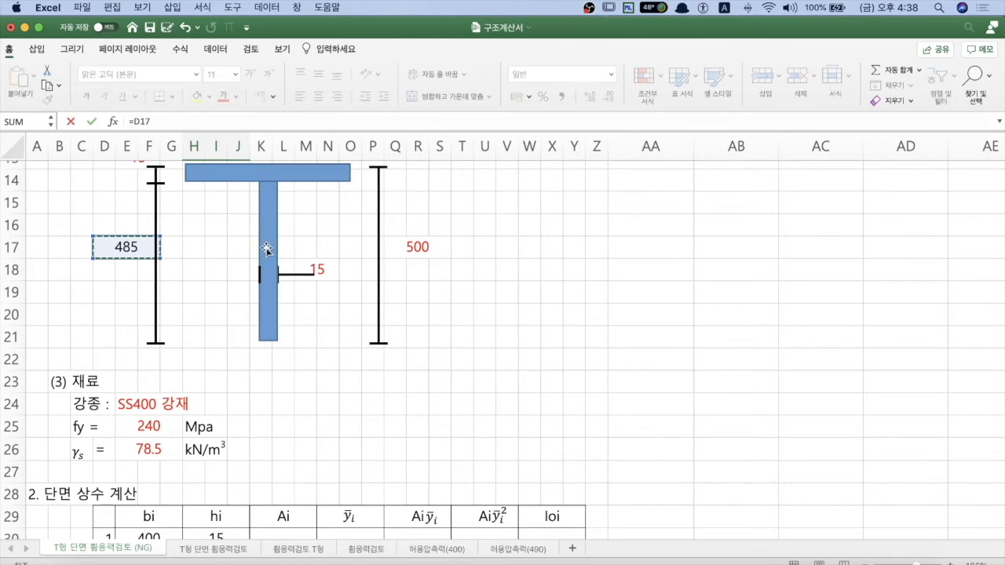
{"action": "scroll", "coordinate": [311, 437], "scroll_direction": "down", "scroll_amount": 3}
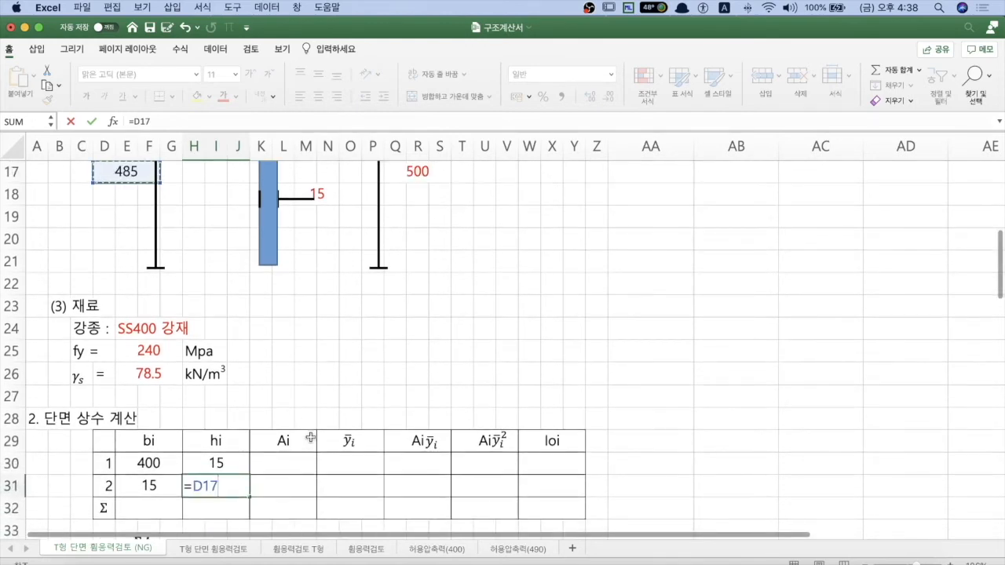
{"action": "key", "text": "Return"}
Calculate the area Ai of part 1 in K30 as width times height with =E30*H30.
{"action": "left_click", "coordinate": [274, 464]}
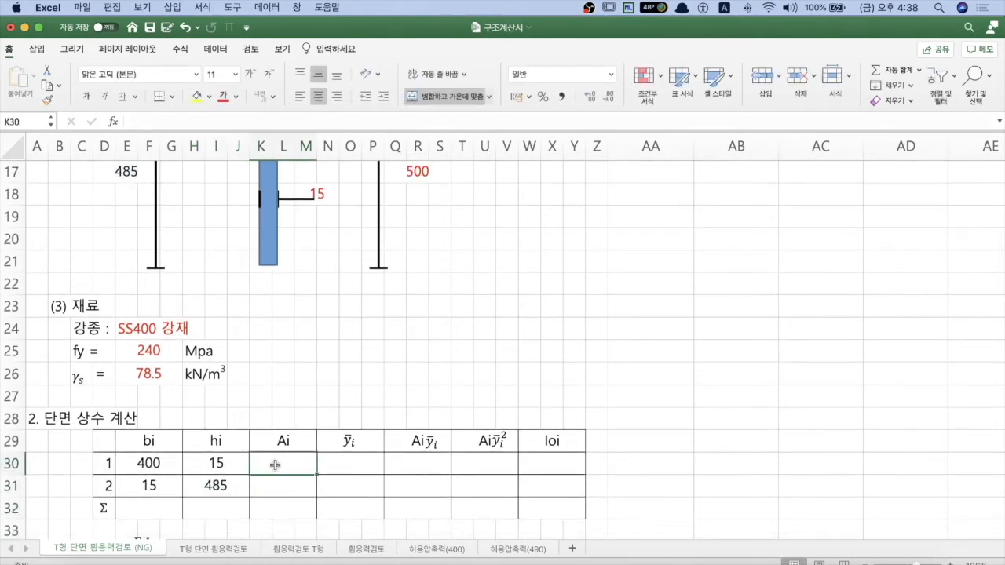
{"action": "type", "text": "="}
{"action": "left_click", "coordinate": [153, 465]}
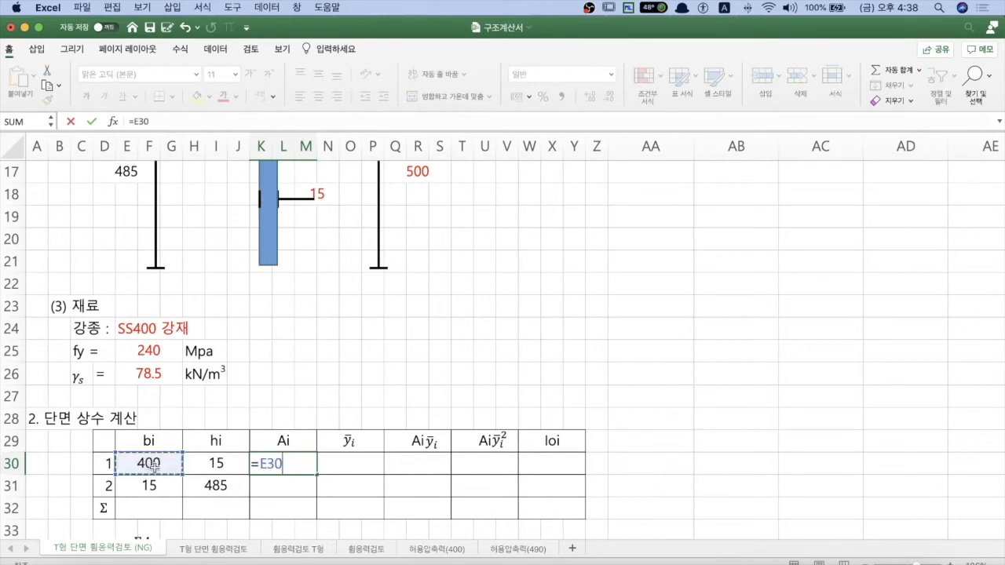
{"action": "type", "text": "*"}
{"action": "left_click", "coordinate": [210, 463]}
{"action": "key", "text": "Return"}
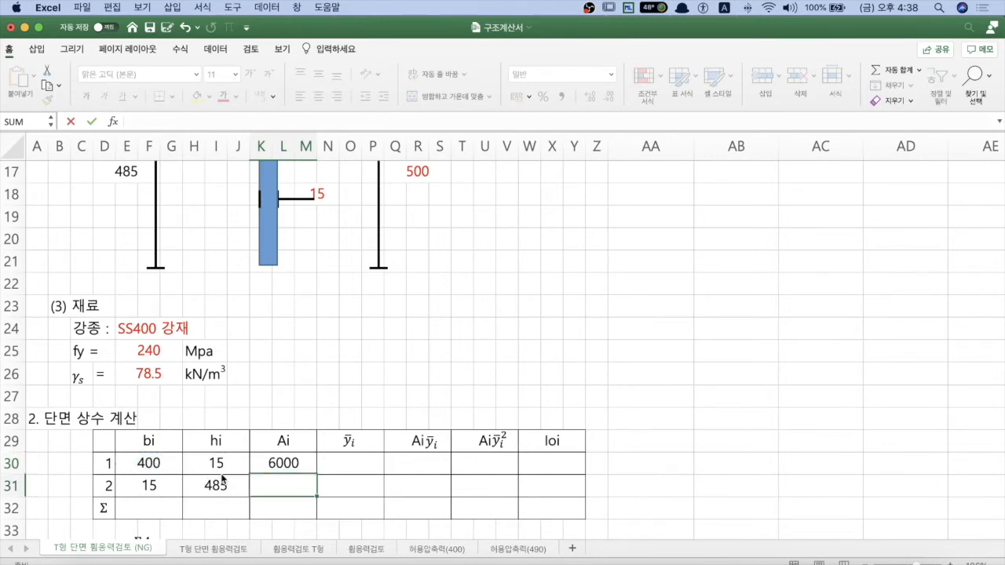
Calculate the area Ai of part 2 in K31 as width times height with =E31*H31.
{"action": "type", "text": "="}
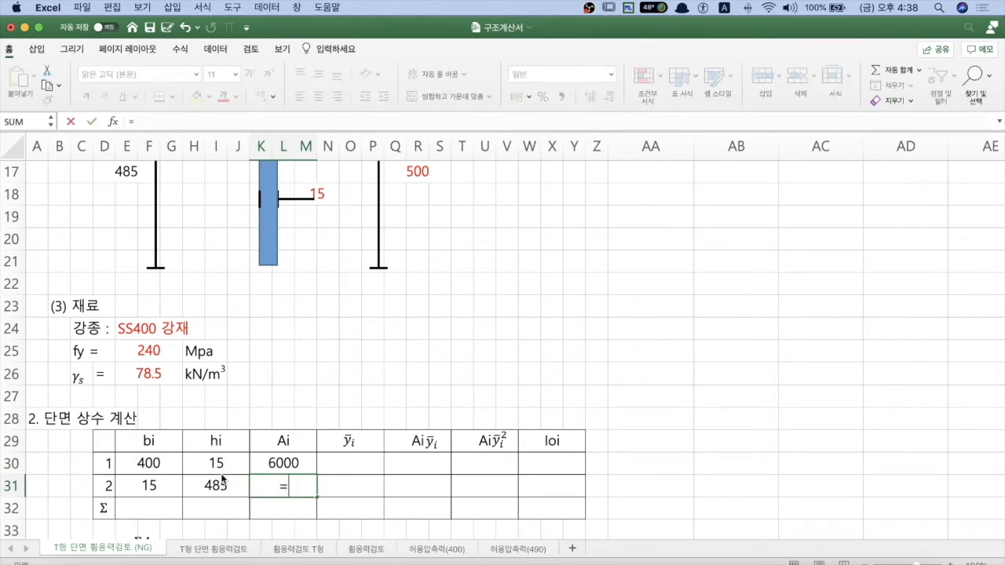
{"action": "left_click", "coordinate": [145, 489]}
{"action": "type", "text": "*"}
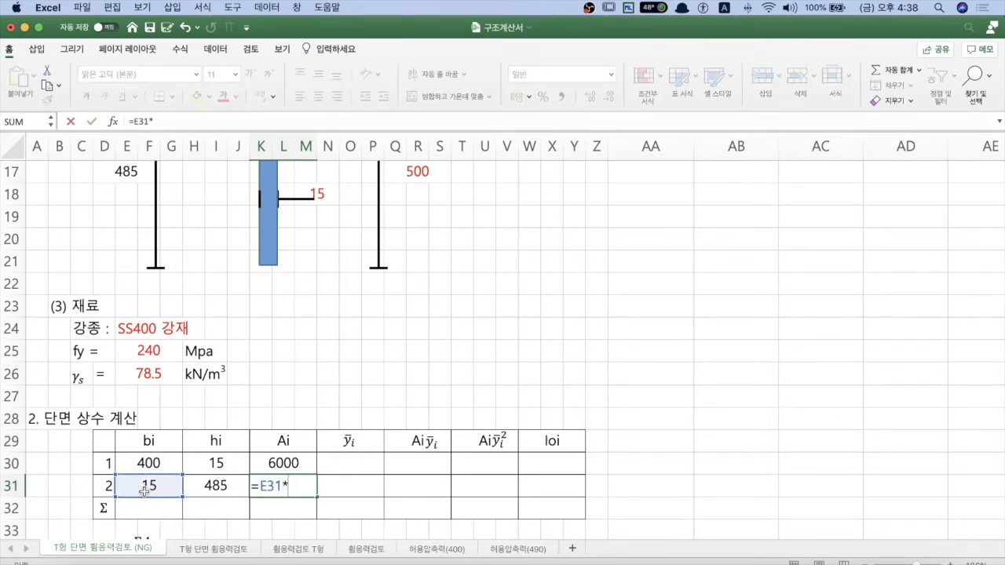
{"action": "left_click", "coordinate": [210, 488]}
{"action": "key", "text": "Return"}
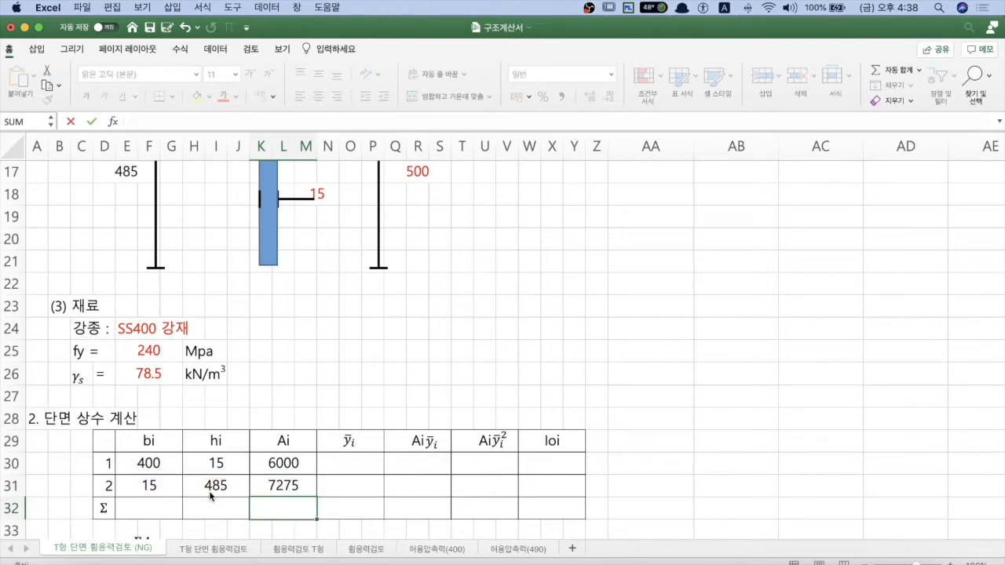
Calculate the centroid height ȳi of part 1 in N30 as total height minus half the flange thickness with =Q17-E13/2.
{"action": "left_click", "coordinate": [370, 465]}
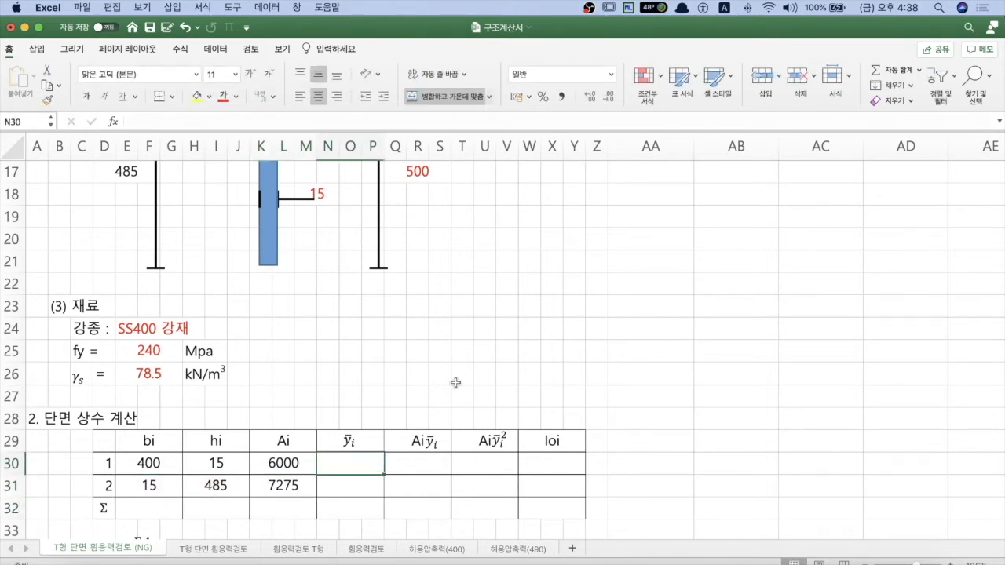
{"action": "scroll", "coordinate": [455, 385], "scroll_direction": "up", "scroll_amount": 6}
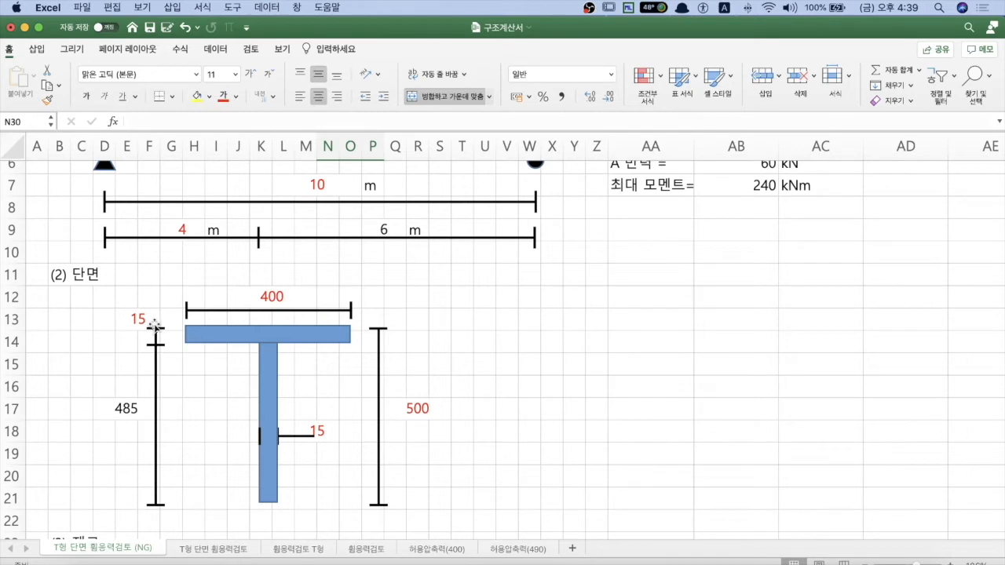
{"action": "scroll", "coordinate": [345, 402], "scroll_direction": "down", "scroll_amount": 6}
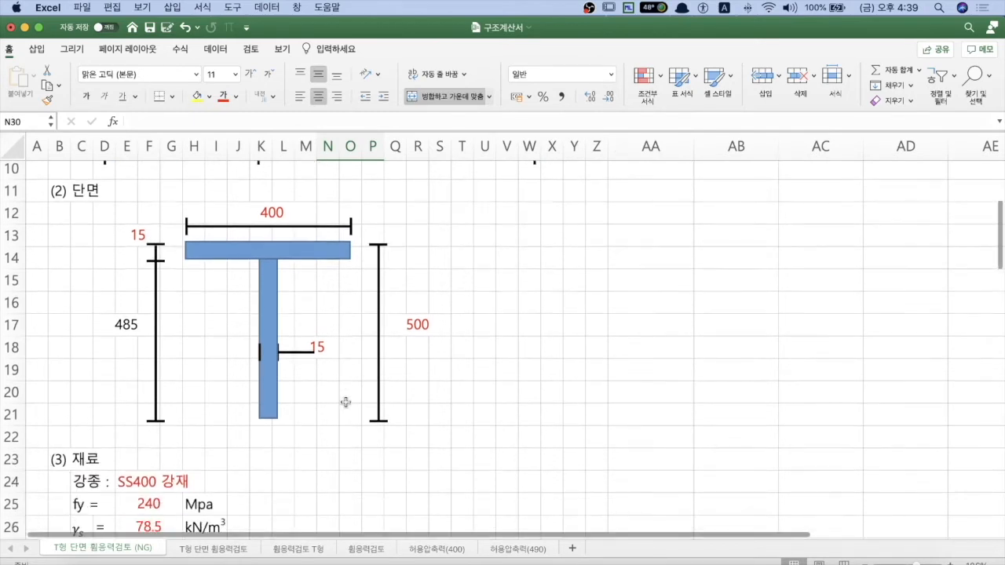
{"action": "scroll", "coordinate": [345, 402], "scroll_direction": "down", "scroll_amount": 3}
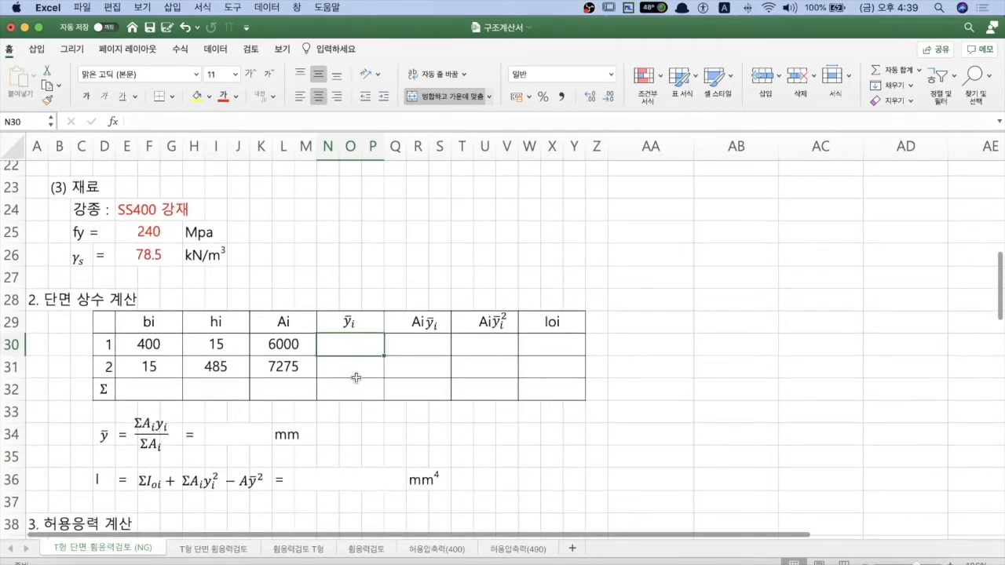
{"action": "type", "text": "="}
{"action": "scroll", "coordinate": [355, 378], "scroll_direction": "up", "scroll_amount": 7}
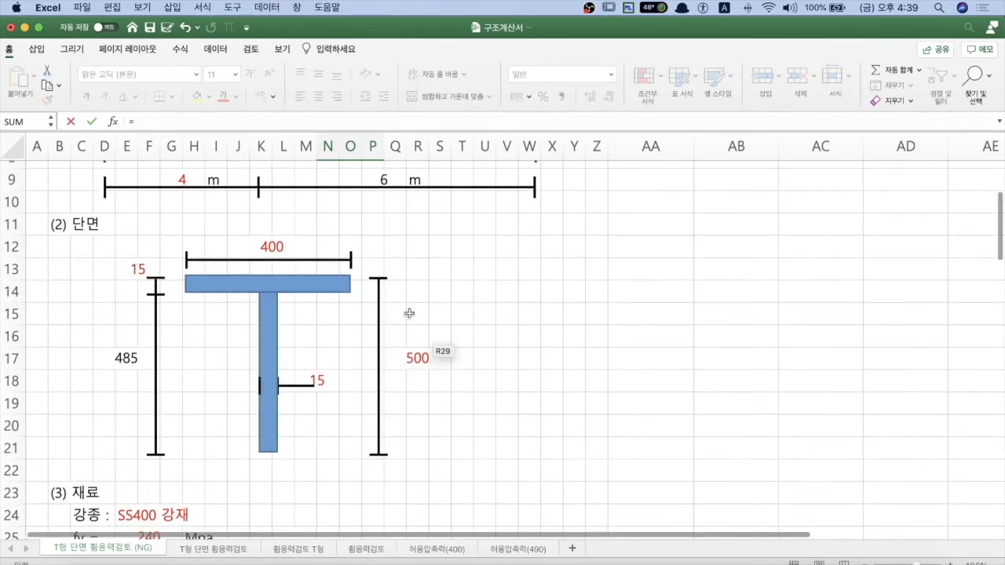
{"action": "left_click", "coordinate": [417, 358]}
{"action": "type", "text": "-"}
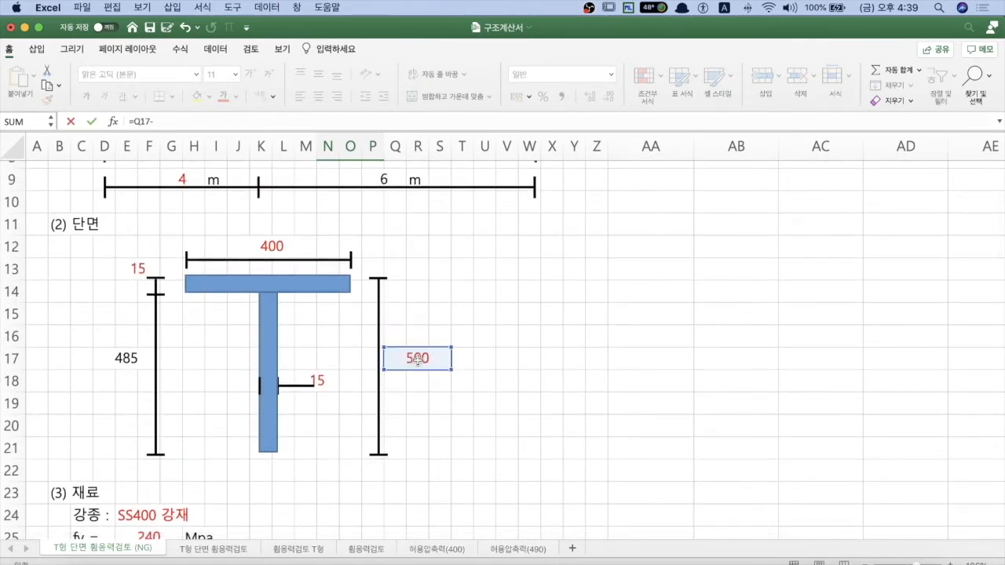
{"action": "left_click", "coordinate": [137, 268]}
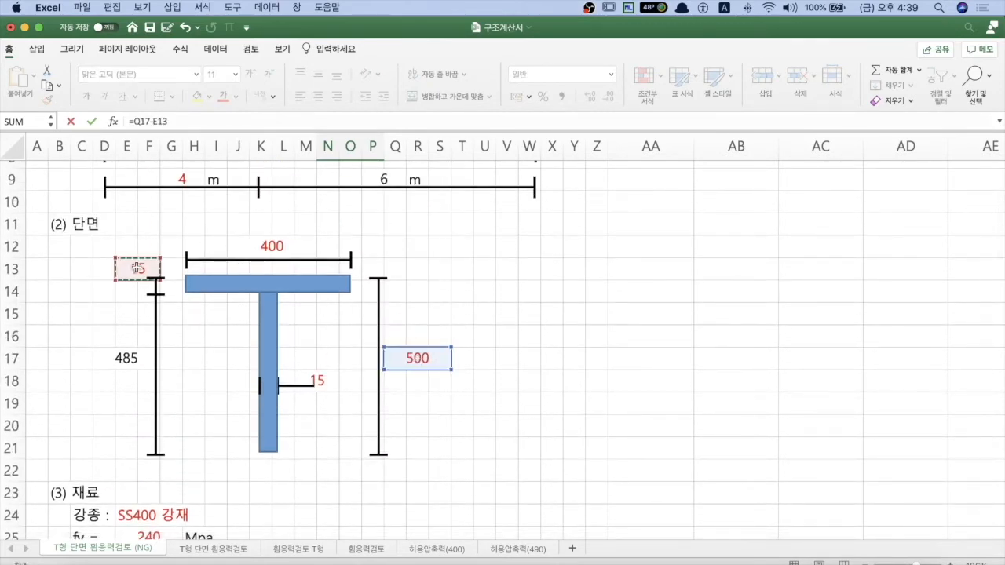
{"action": "type", "text": "/2"}
{"action": "key", "text": "Return"}
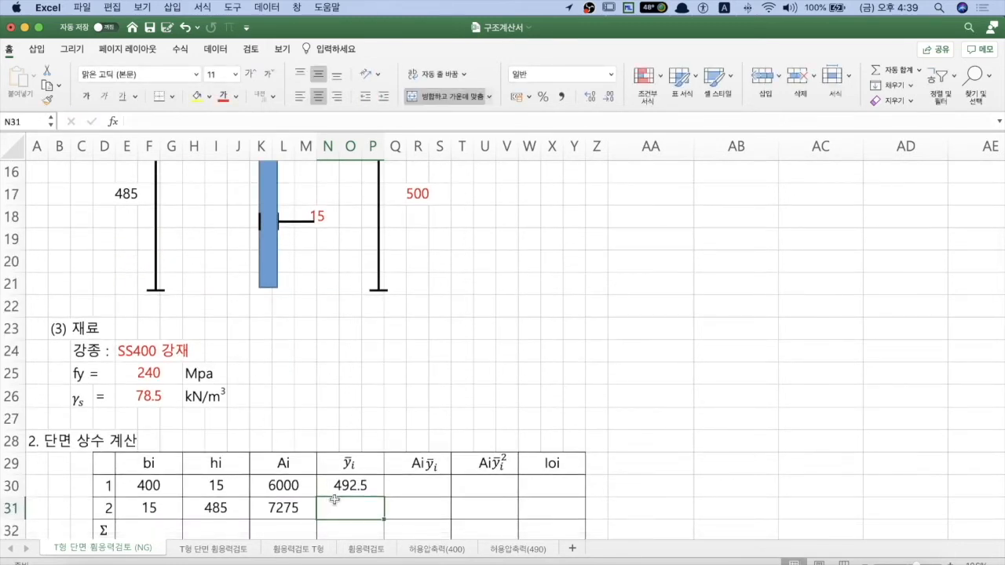
Calculate the centroid height ȳi of part 2 in N31 as half the web height with =D17/2.
{"action": "type", "text": "="}
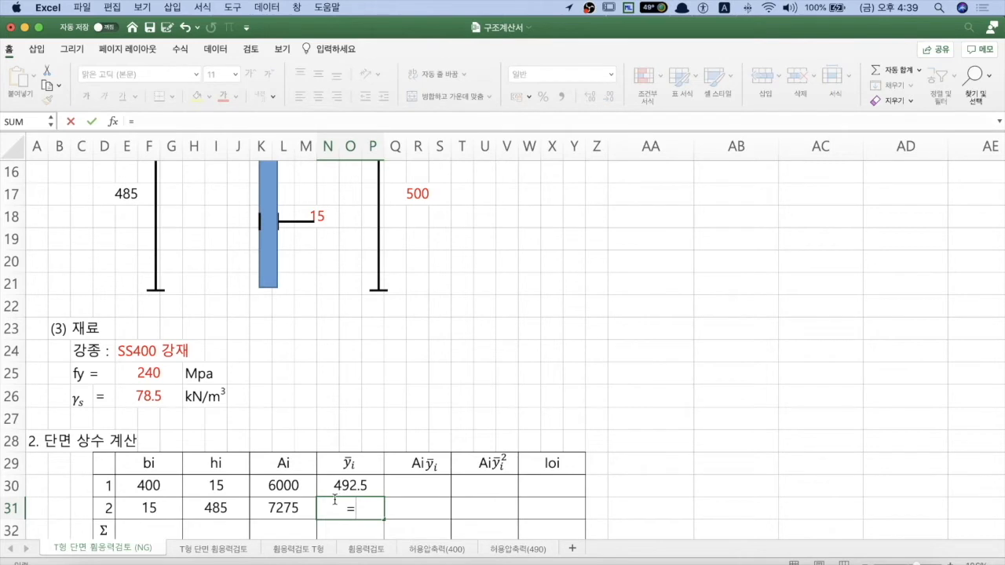
{"action": "left_click", "coordinate": [129, 195]}
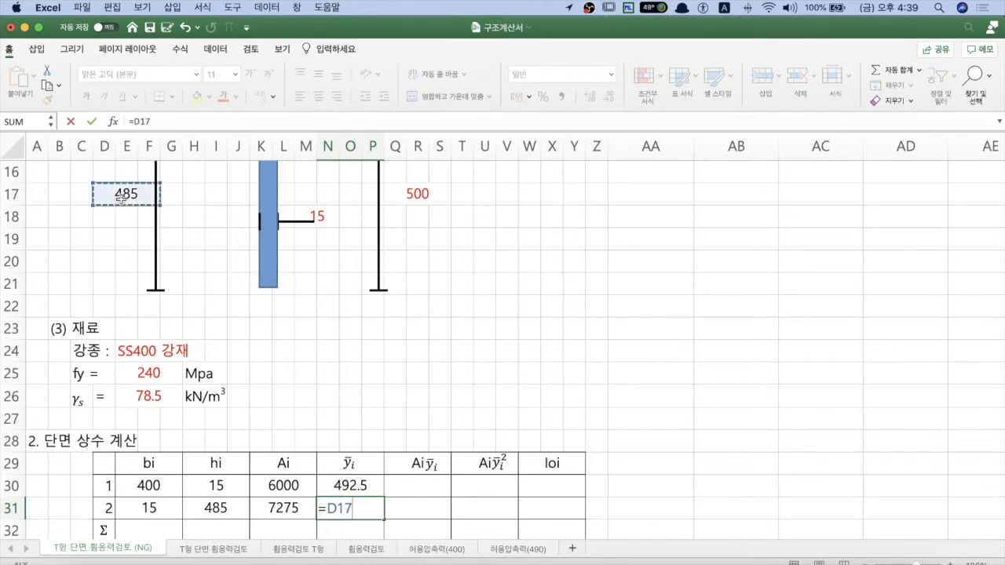
{"action": "scroll", "coordinate": [141, 220], "scroll_direction": "up", "scroll_amount": 4}
{"action": "type", "text": "/2"}
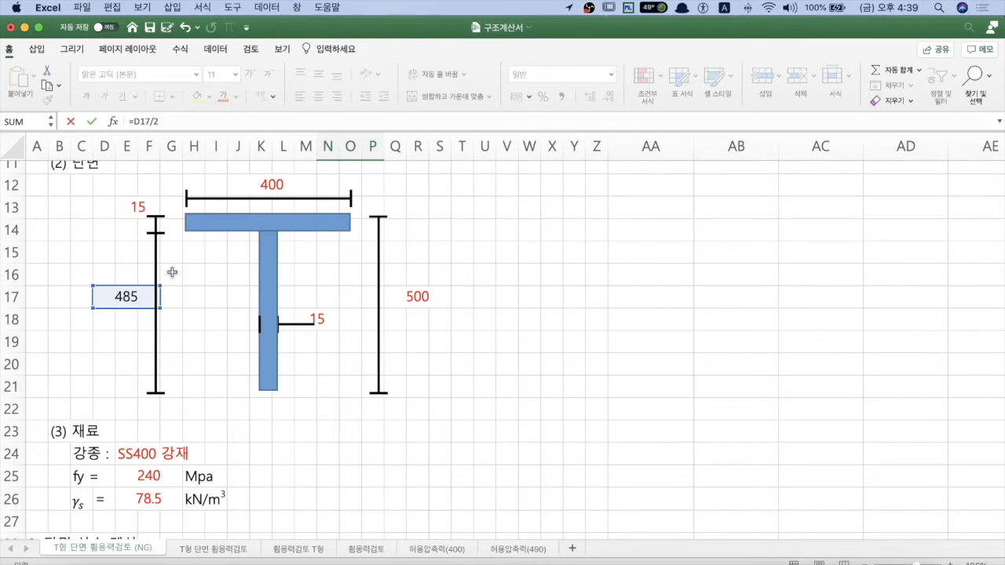
{"action": "key", "text": "Return"}
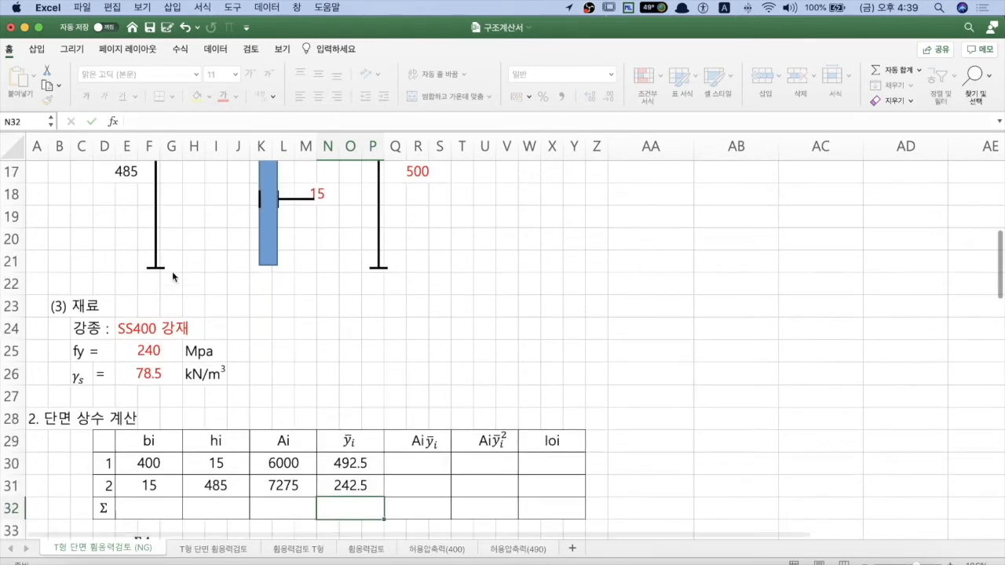
Calculate Aiȳi of part 1 in Q30 as area times centroid height with =K30*N30.
{"action": "left_click", "coordinate": [424, 468]}
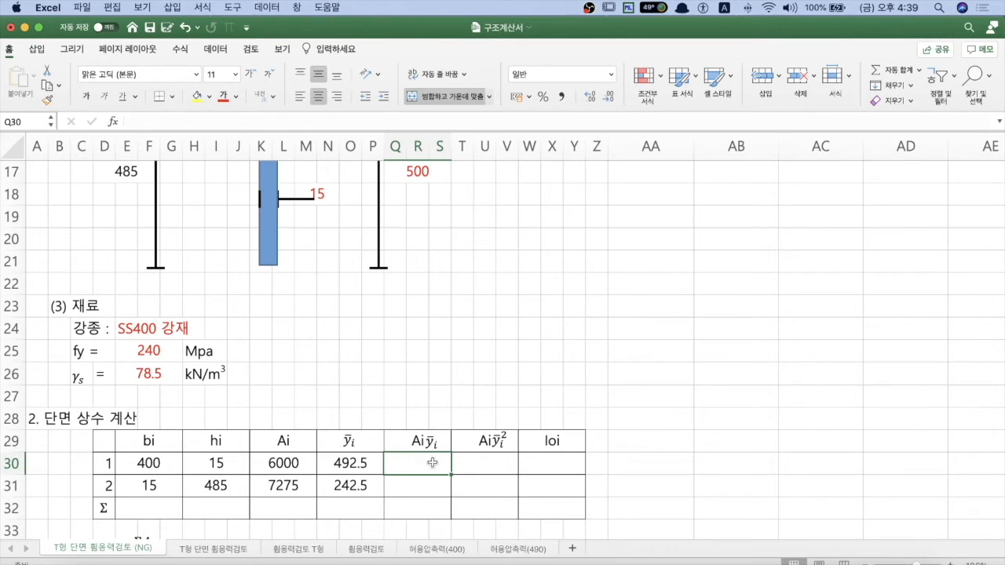
{"action": "type", "text": "="}
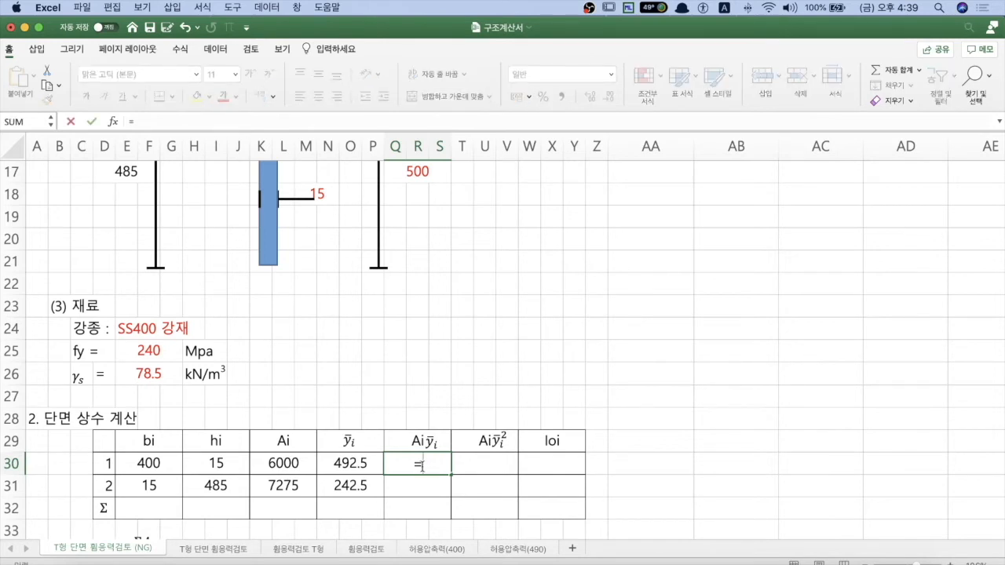
{"action": "left_click", "coordinate": [299, 464]}
{"action": "type", "text": "*"}
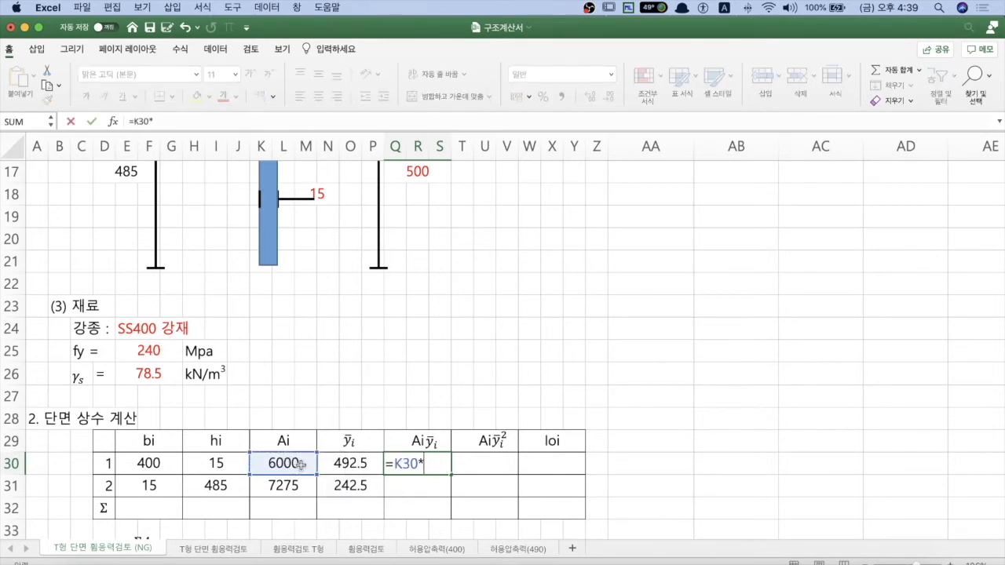
{"action": "left_click", "coordinate": [351, 470]}
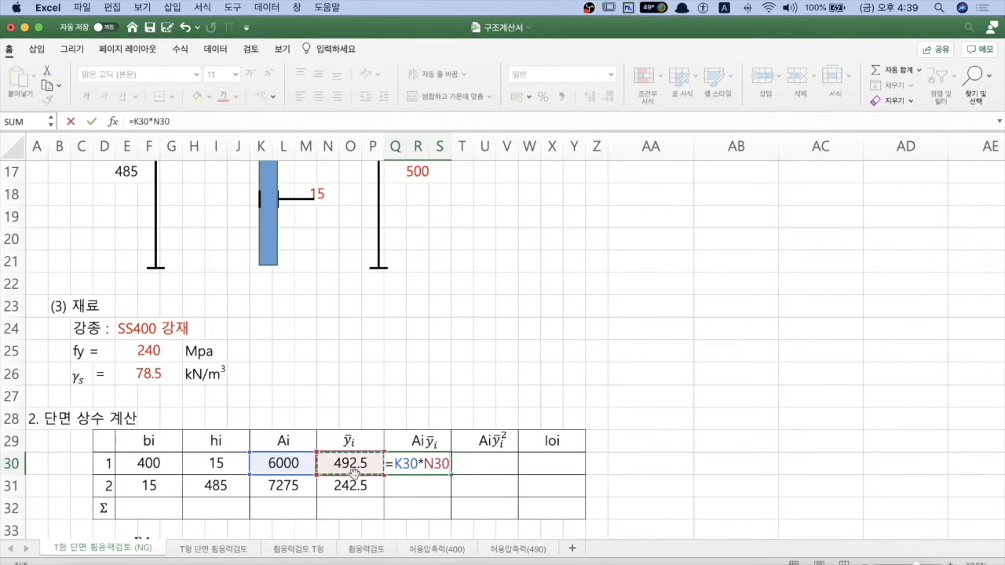
{"action": "key", "text": "Return"}
Calculate Aiȳi of part 2 in Q31 as area times centroid height with =K31*N31.
{"action": "type", "text": "="}
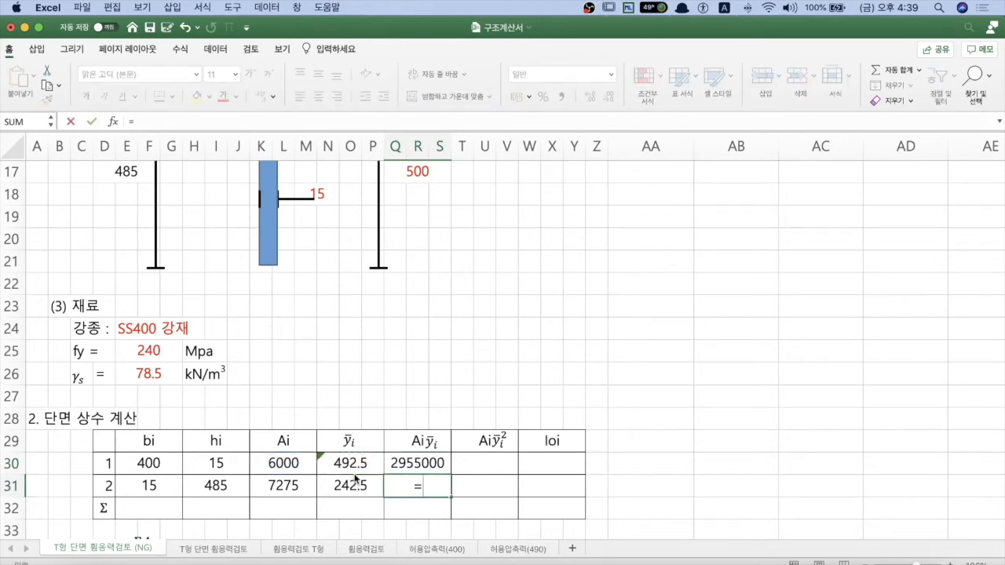
{"action": "left_click", "coordinate": [287, 488]}
{"action": "type", "text": "*"}
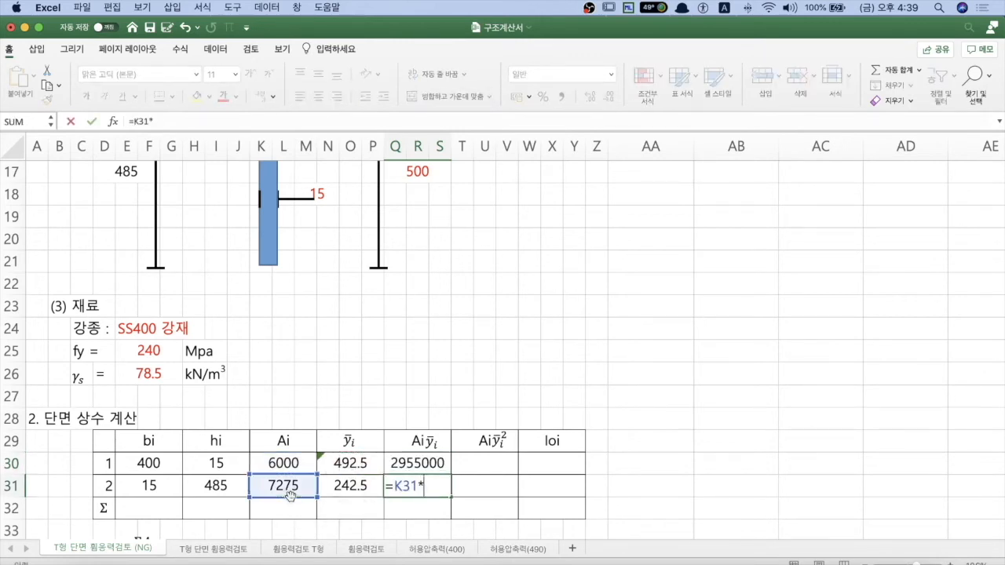
{"action": "left_click", "coordinate": [348, 486]}
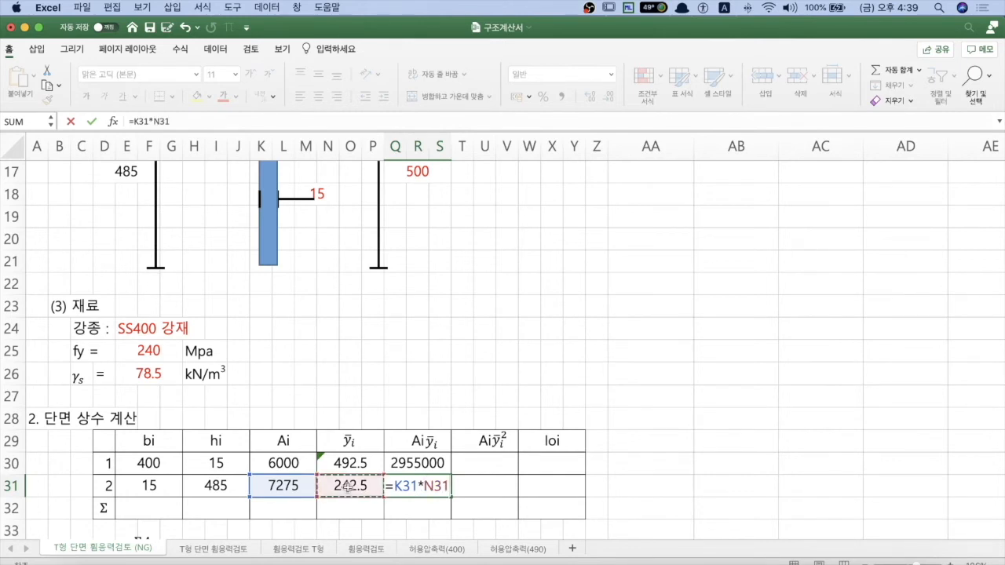
{"action": "key", "text": "Return"}
Calculate Aiȳi² of part 1 in T30 as area times squared centroid height with =K30*N30^2.
{"action": "left_click", "coordinate": [491, 465]}
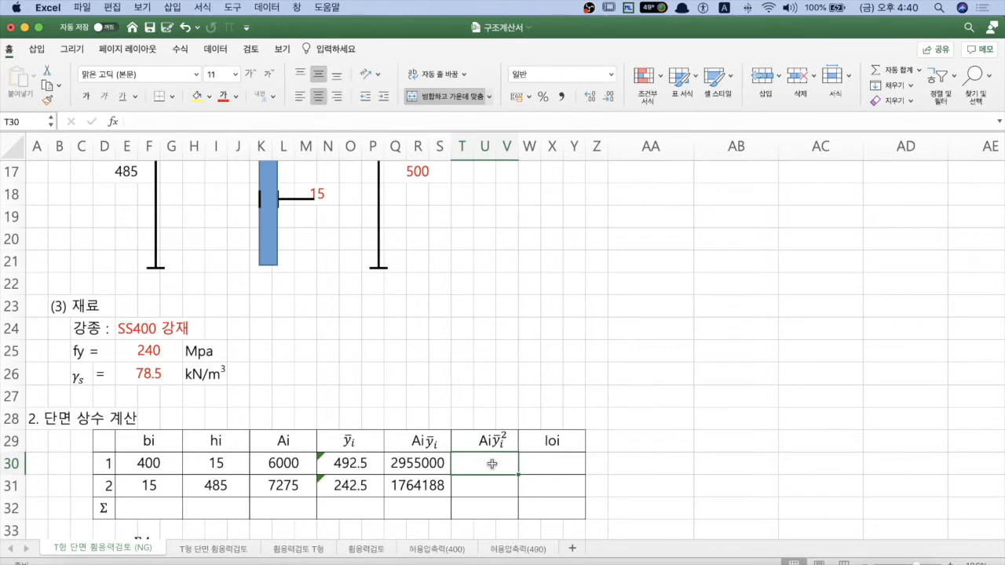
{"action": "type", "text": "="}
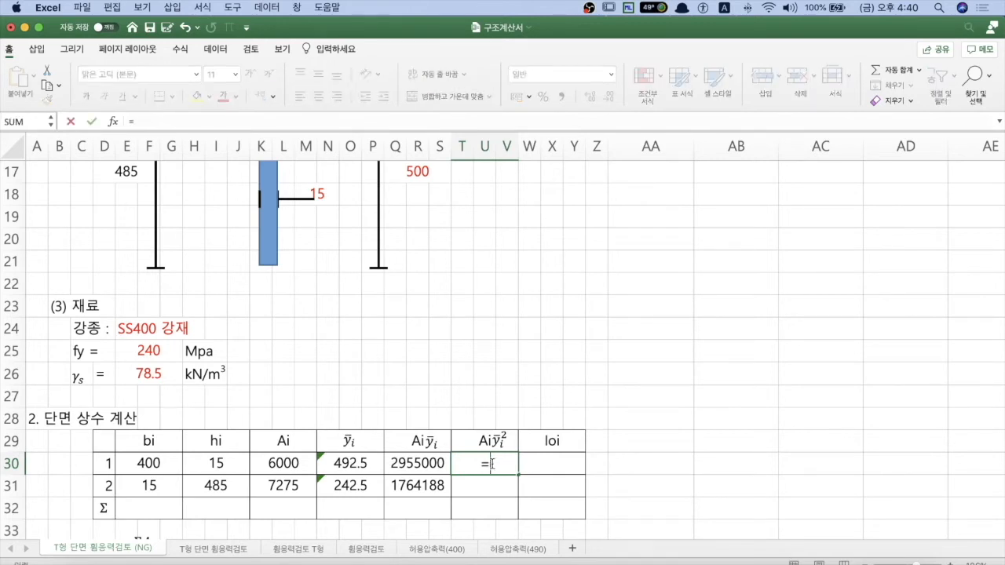
{"action": "left_click", "coordinate": [303, 465]}
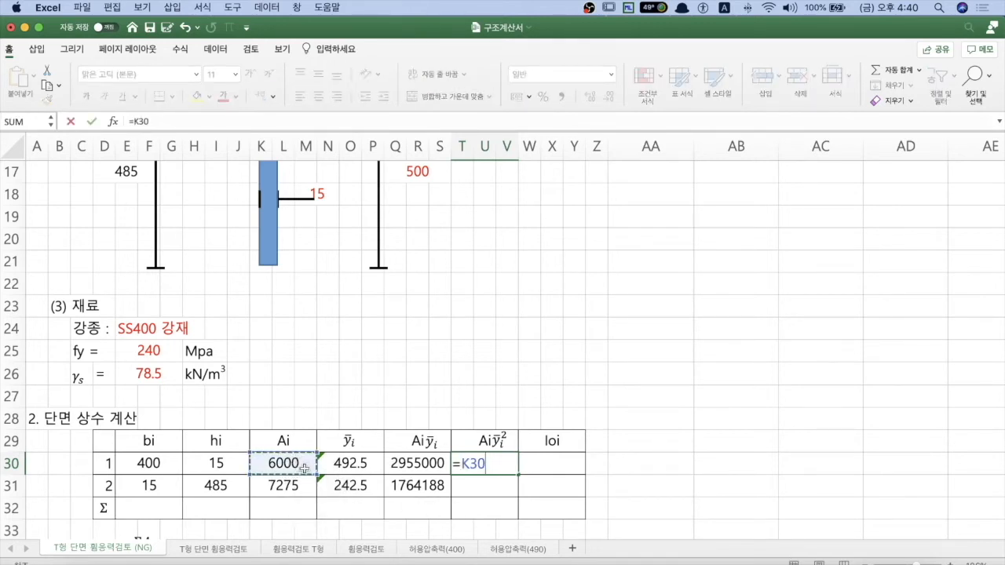
{"action": "type", "text": "*"}
{"action": "left_click", "coordinate": [347, 465]}
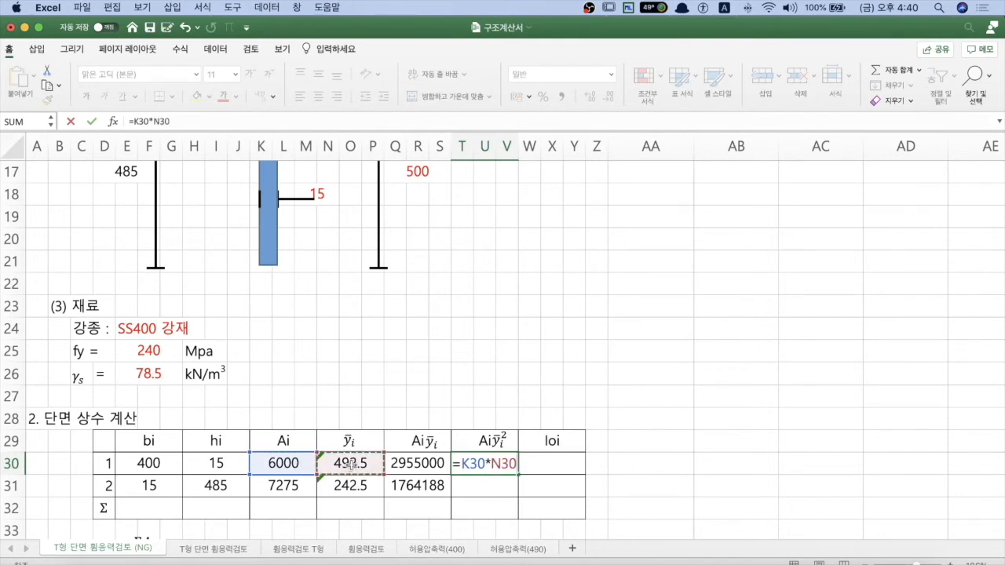
{"action": "type", "text": "^"}
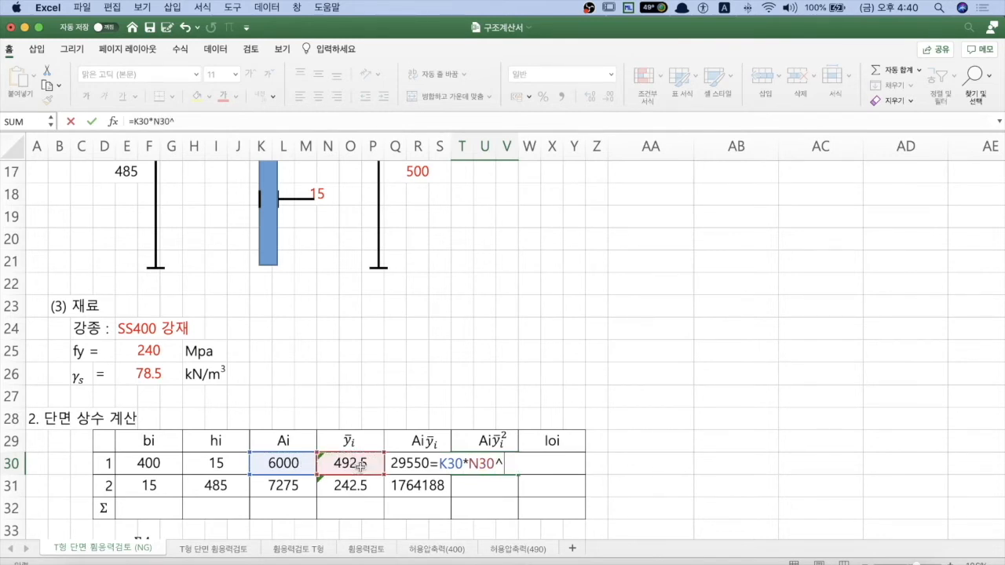
{"action": "type", "text": "2"}
{"action": "key", "text": "Return"}
Try to calculate Aiȳi² of part 2 in T31 with =K31*N306^2.
{"action": "type", "text": "="}
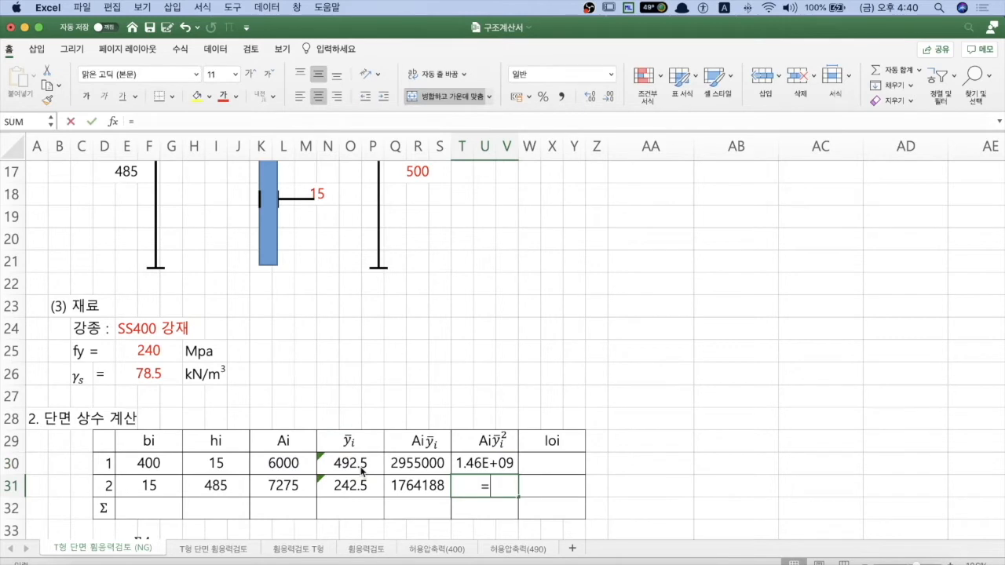
{"action": "left_click", "coordinate": [281, 487]}
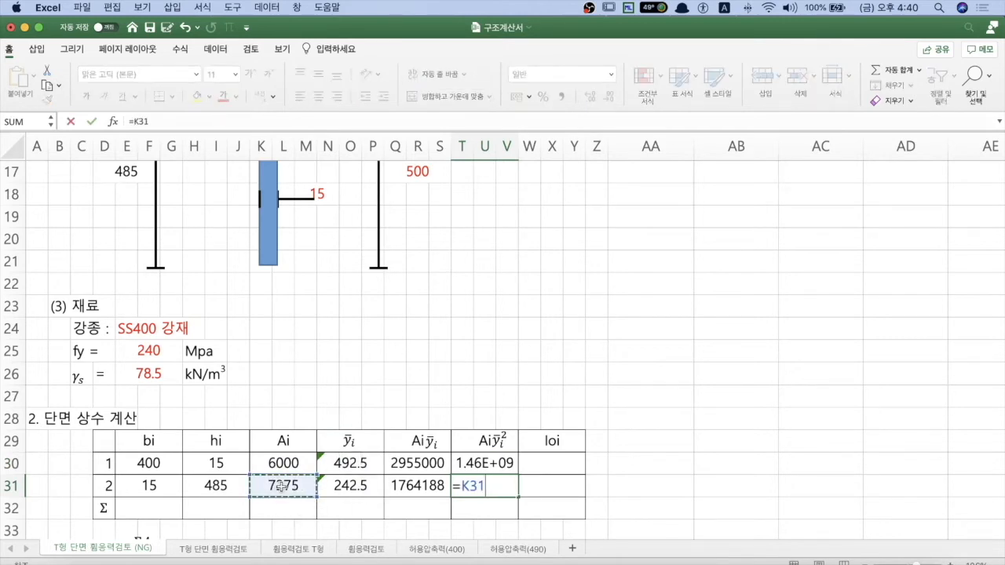
{"action": "type", "text": "*"}
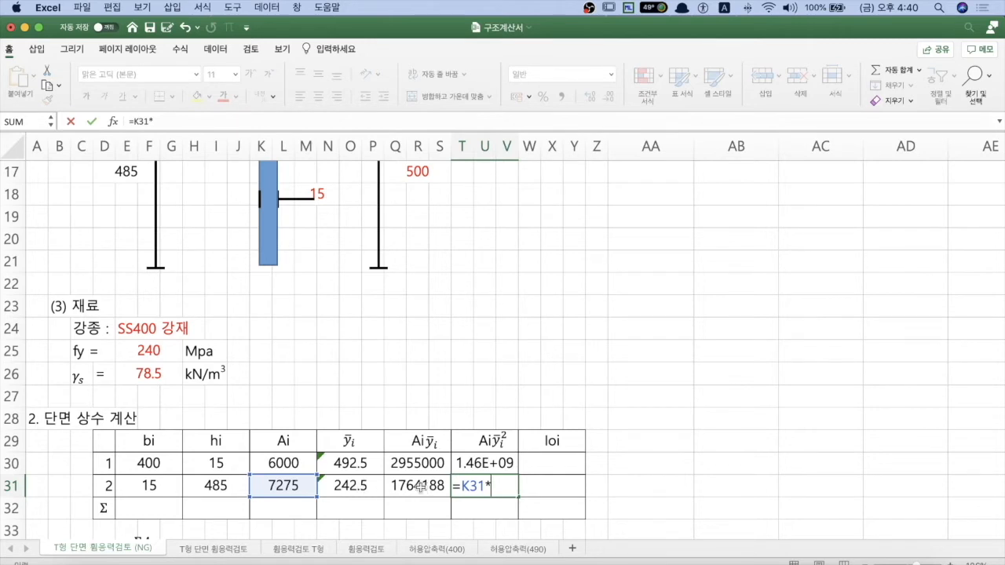
{"action": "left_click", "coordinate": [369, 487]}
{"action": "key", "text": "Up"}
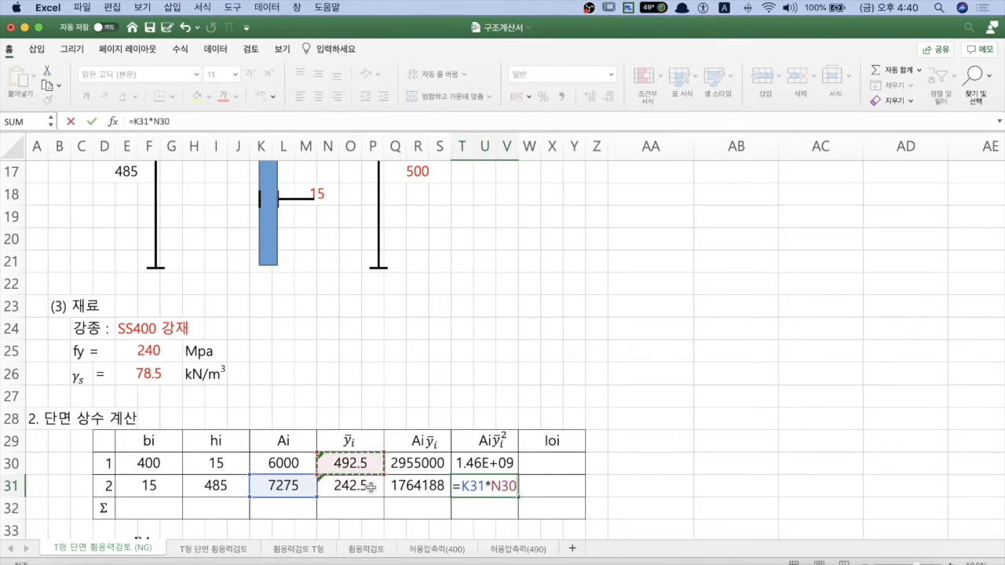
{"action": "type", "text": "6"}
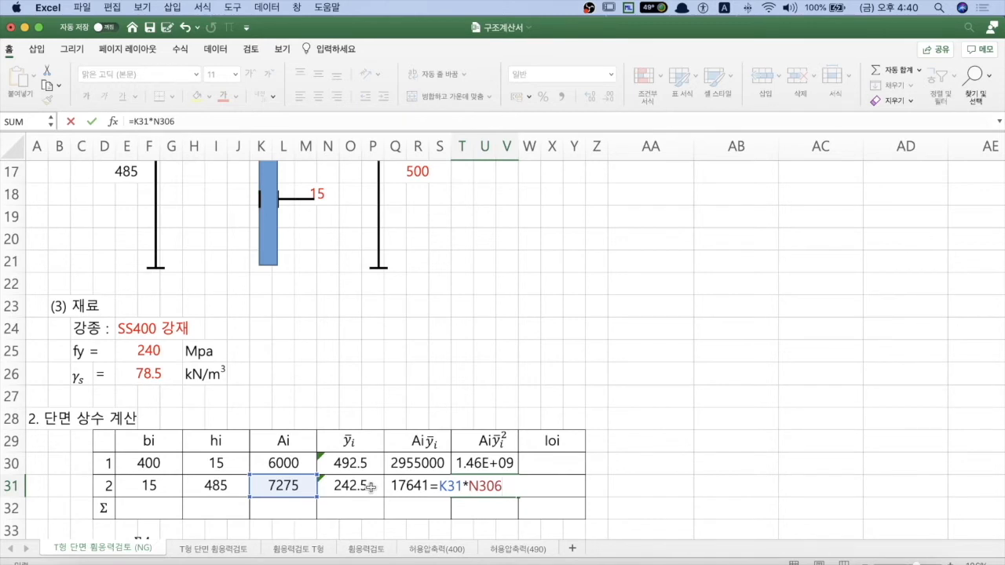
{"action": "type", "text": "^2"}
{"action": "key", "text": "Return"}
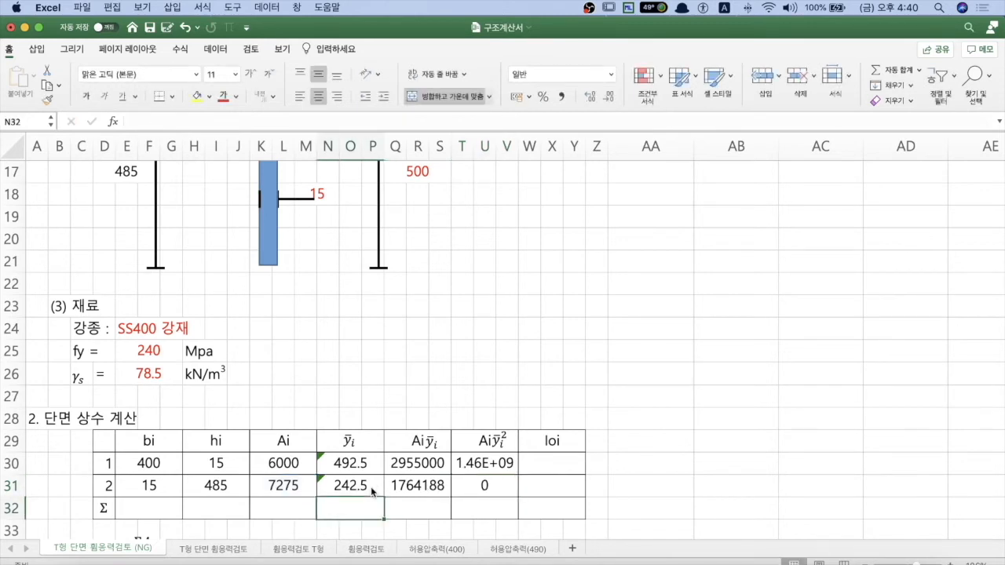
{"action": "left_click", "coordinate": [493, 487]}
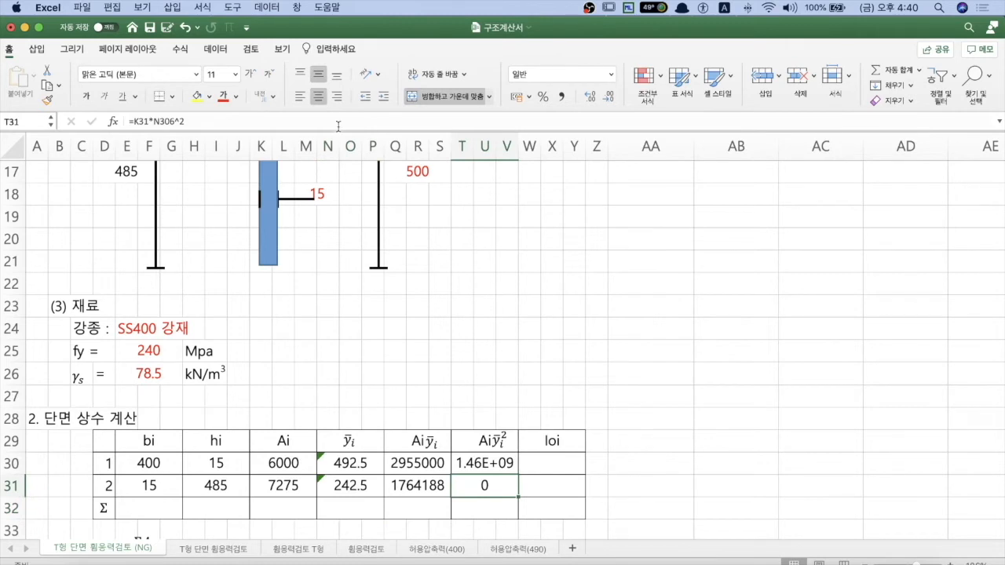
{"action": "left_click", "coordinate": [243, 123]}
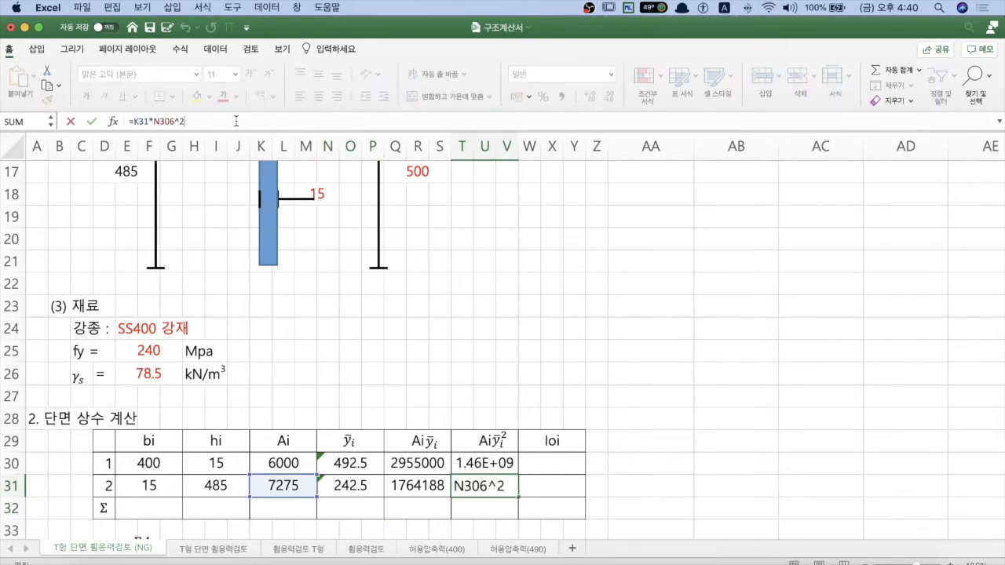
{"action": "left_click", "coordinate": [482, 508]}
Replace the formula in T31 with =K31*N31^2 to calculate Aiȳi² of part 2.
{"action": "left_click", "coordinate": [488, 488]}
{"action": "triple_click", "coordinate": [490, 489]}
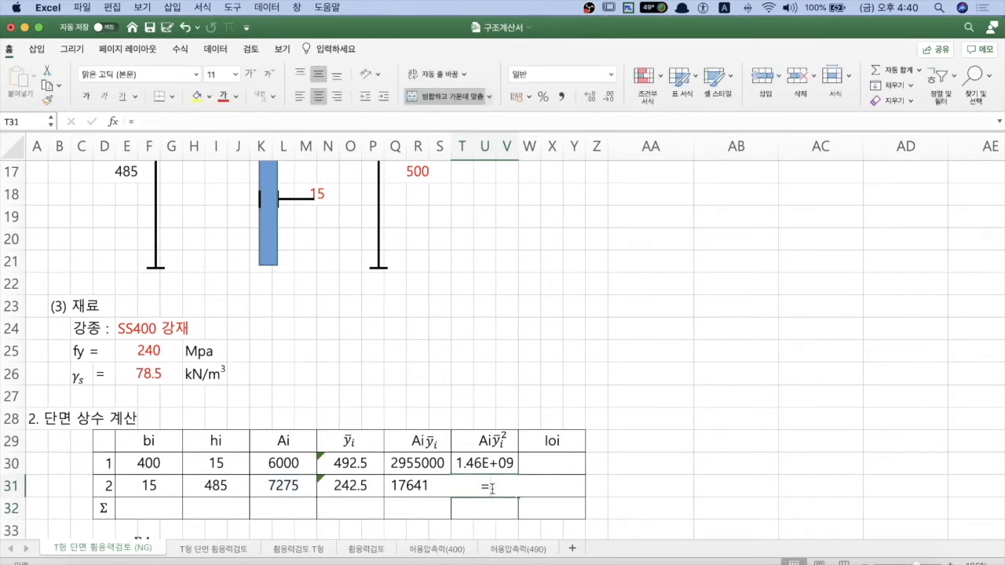
{"action": "type", "text": "="}
{"action": "left_click", "coordinate": [291, 488]}
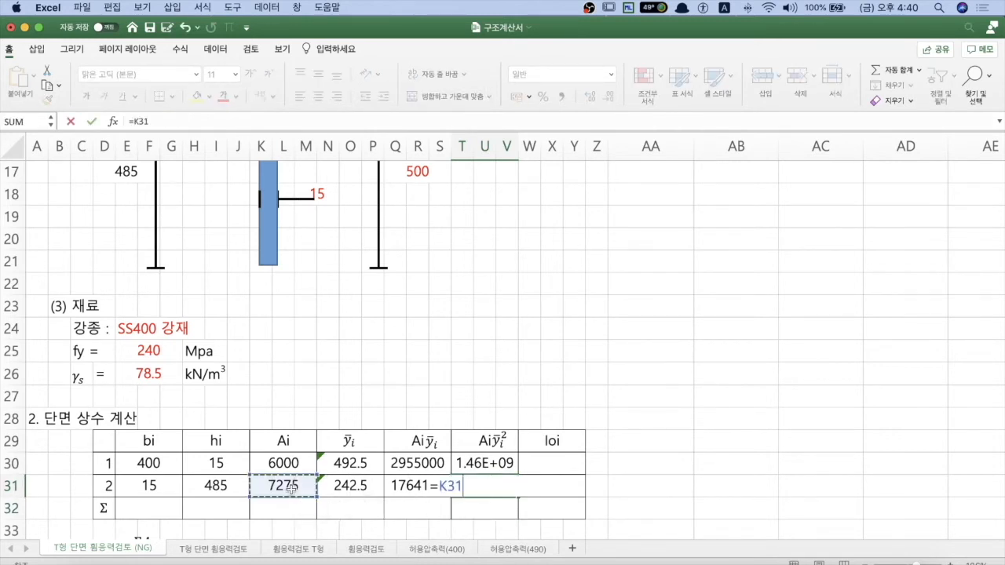
{"action": "type", "text": "*"}
{"action": "left_click", "coordinate": [339, 488]}
{"action": "type", "text": "^2"}
{"action": "key", "text": "Return"}
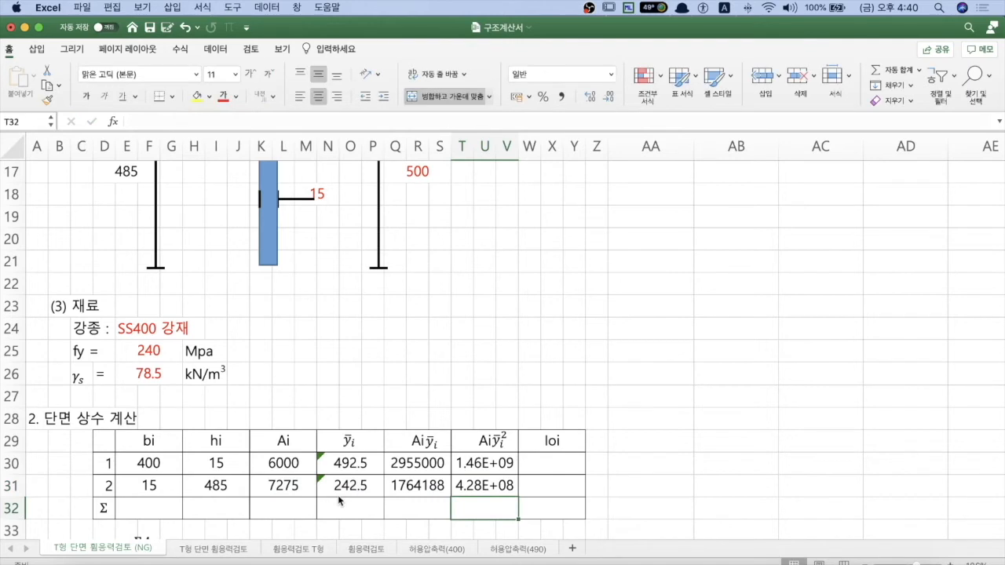
Calculate Ioi of part 1 in W30 as width times height cubed over 12 with =E30*H30^3/12.
{"action": "left_click", "coordinate": [562, 469]}
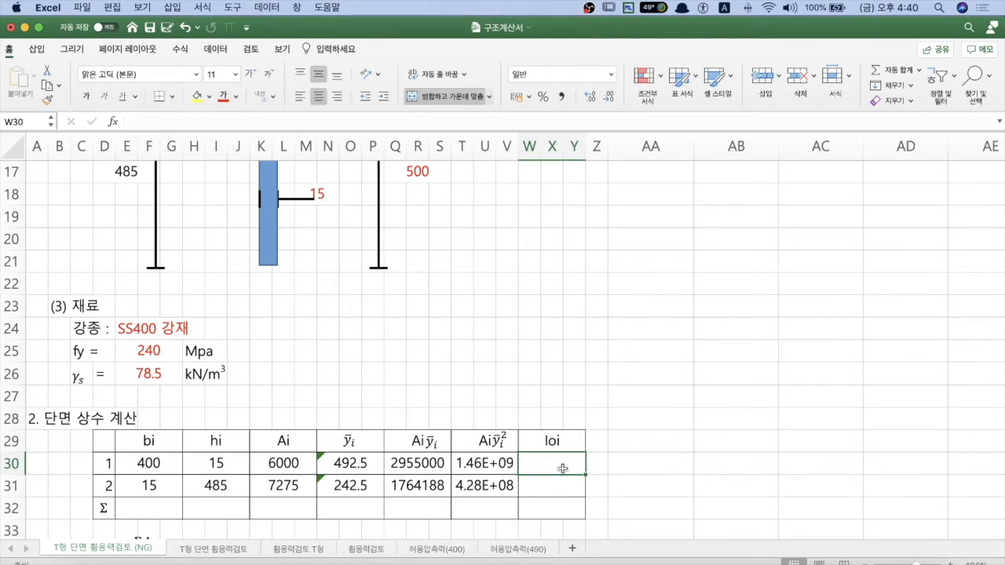
{"action": "type", "text": "="}
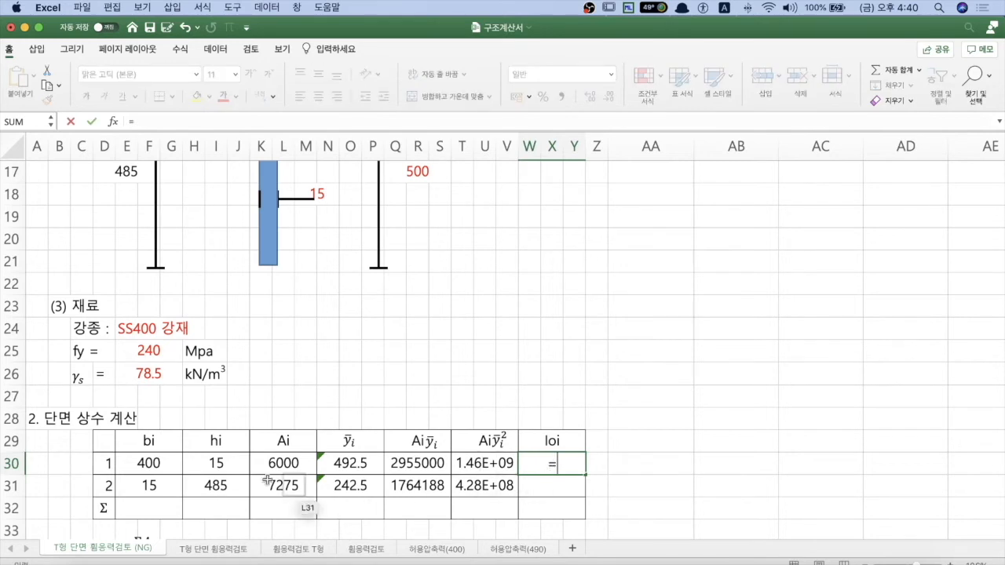
{"action": "left_click", "coordinate": [149, 463]}
{"action": "type", "text": "*"}
{"action": "left_click", "coordinate": [216, 463]}
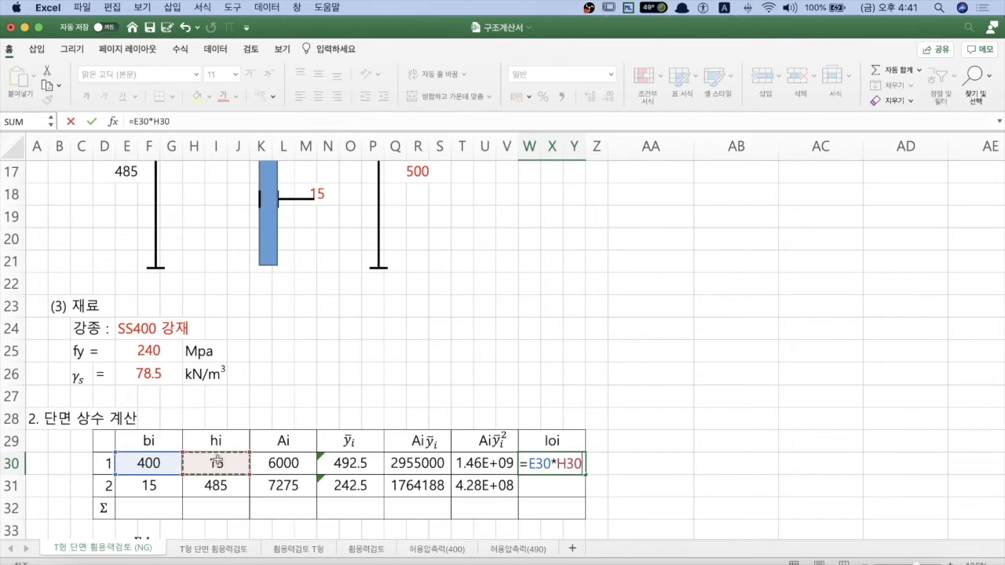
{"action": "type", "text": "^3/12"}
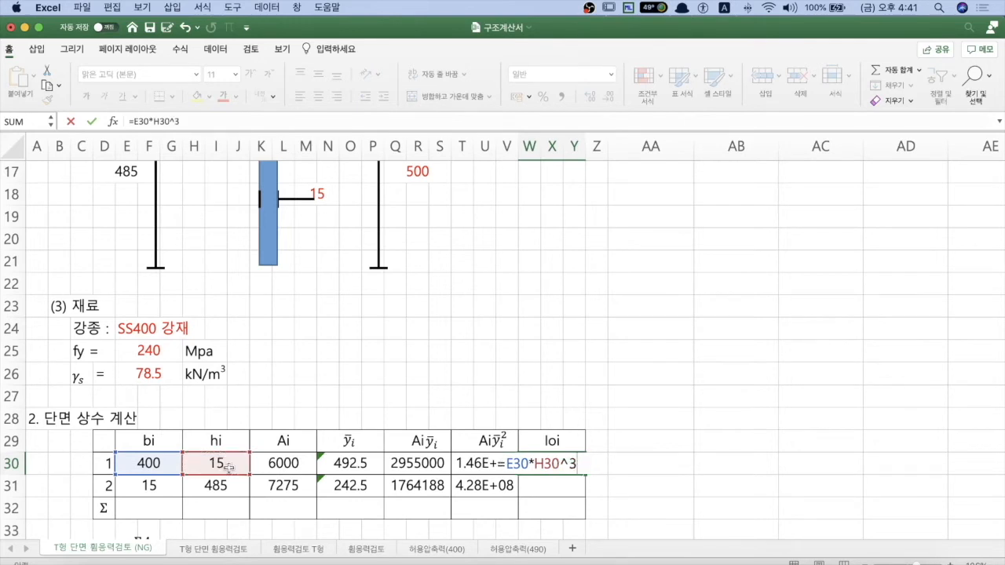
{"action": "key", "text": "Return"}
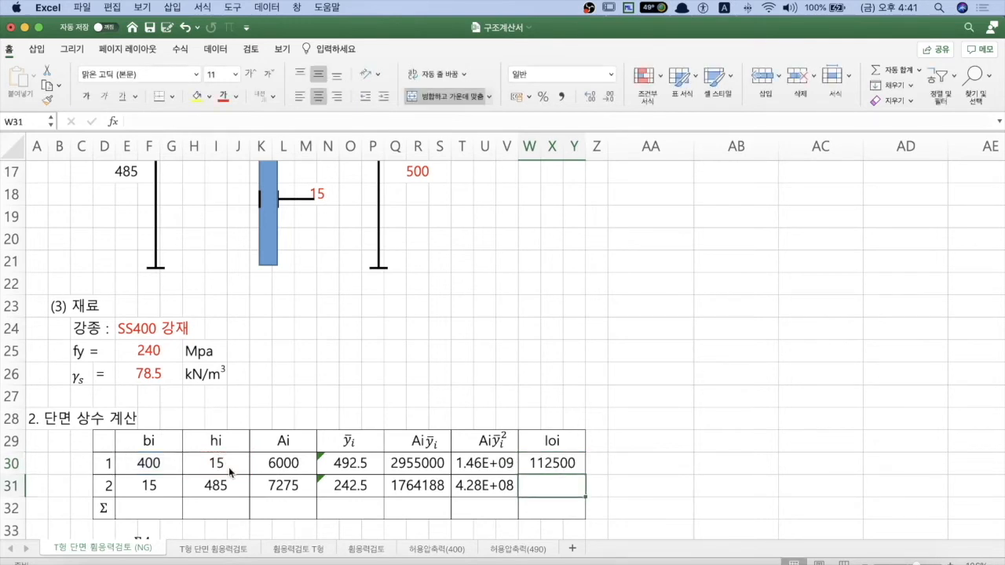
Calculate Ioi of part 2 in W31 as width times height cubed over 12 with =E31*H31^3/12.
{"action": "type", "text": "="}
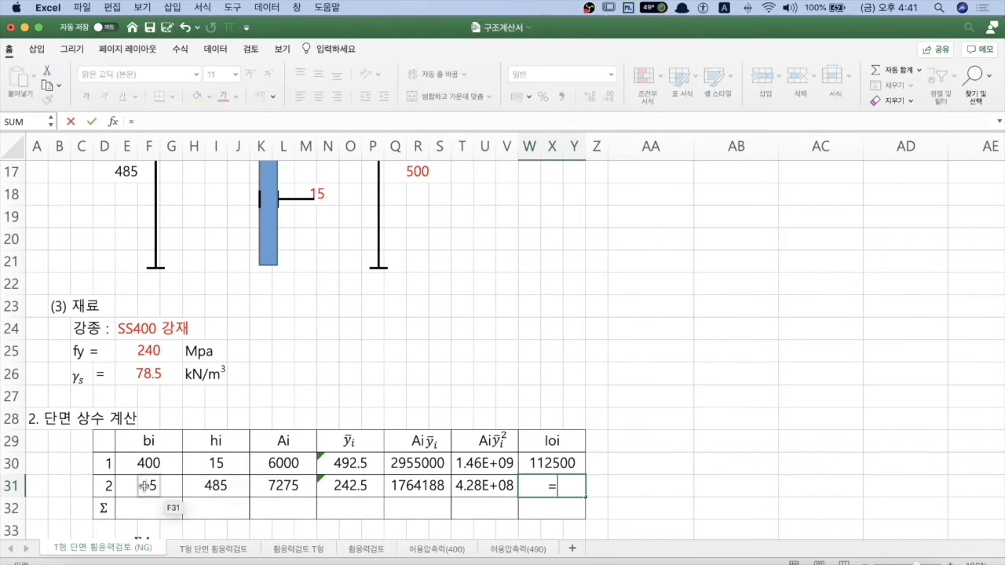
{"action": "left_click", "coordinate": [143, 482]}
{"action": "type", "text": "*"}
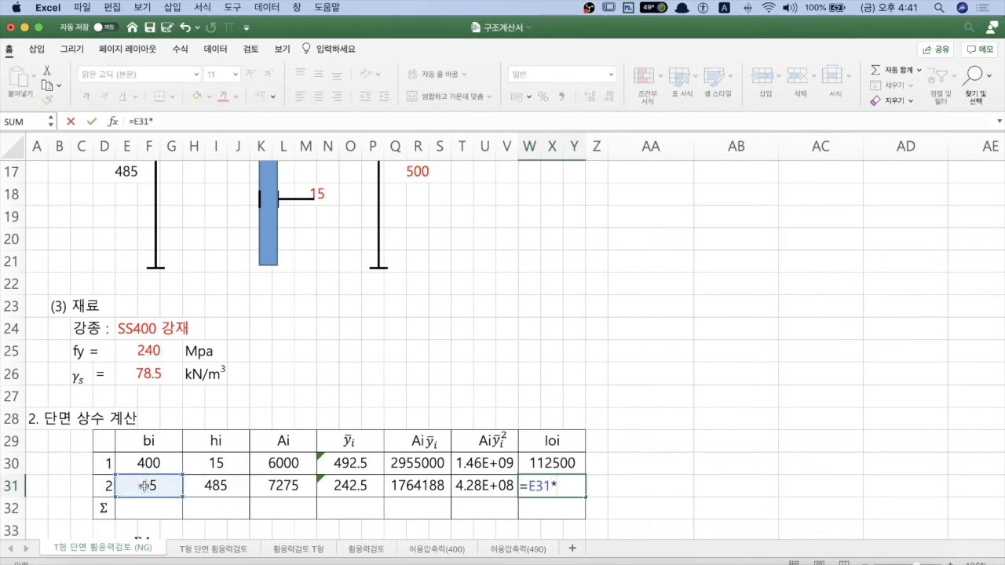
{"action": "left_click", "coordinate": [212, 485]}
{"action": "type", "text": "^3/12"}
{"action": "key", "text": "Return"}
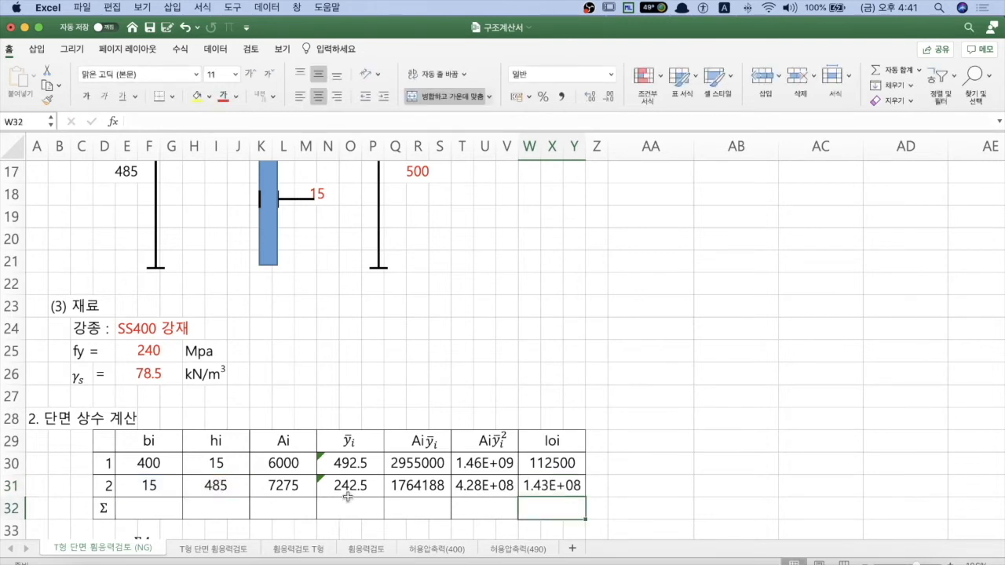
Total the areas Ai of both parts in the Σ row at K32 with =SUM(K30:M31).
{"action": "scroll", "coordinate": [348, 498], "scroll_direction": "down", "scroll_amount": 3}
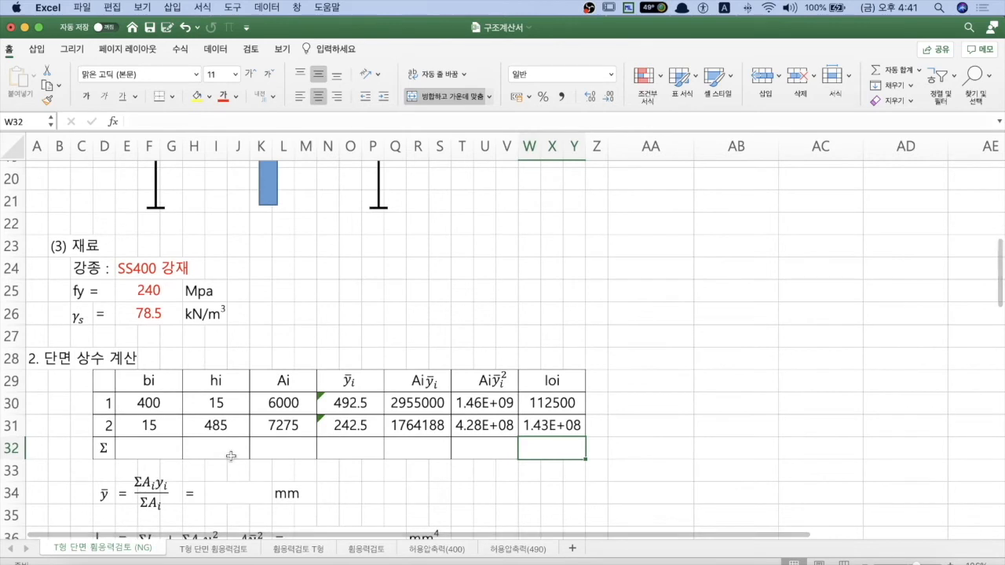
{"action": "left_click", "coordinate": [286, 451]}
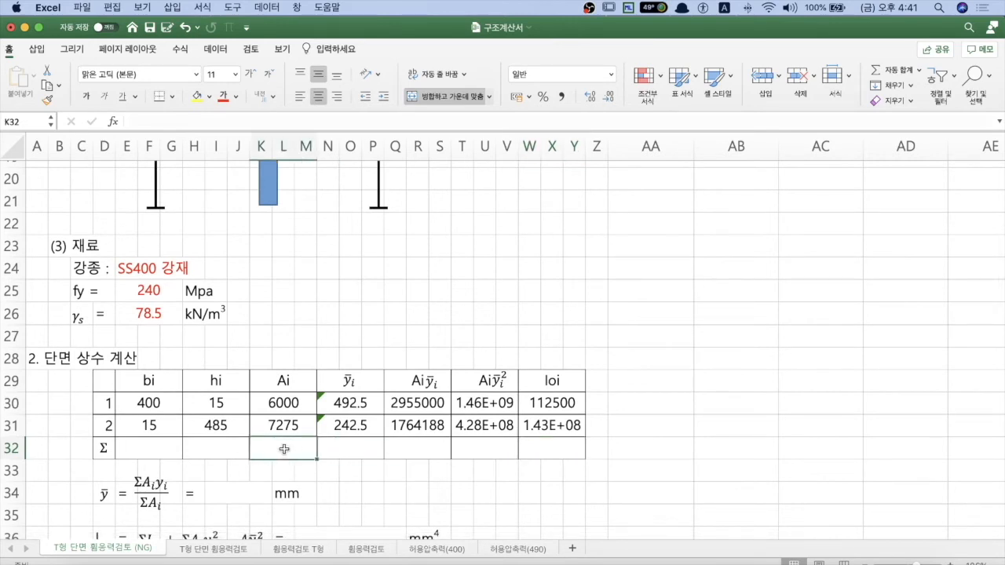
{"action": "type", "text": "="}
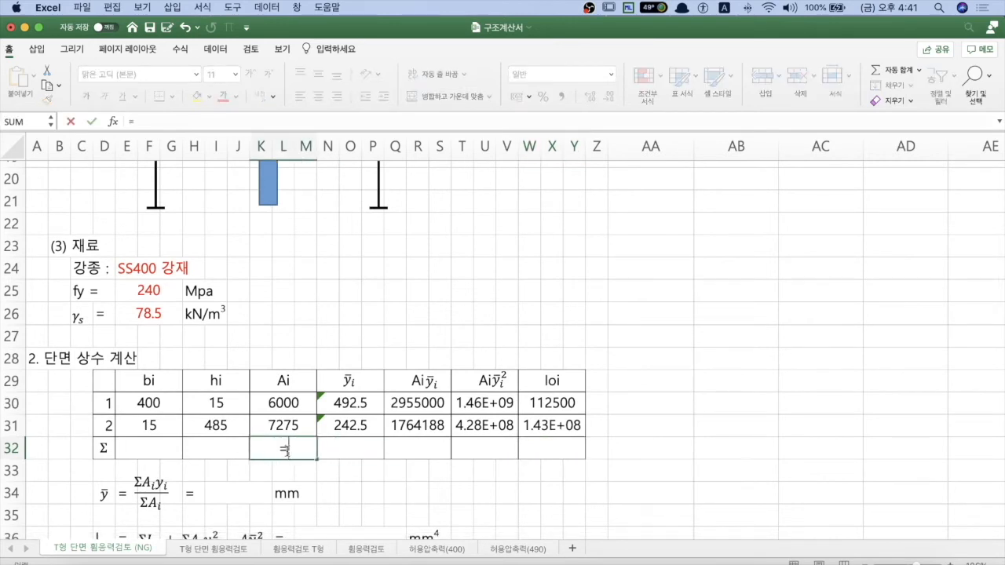
{"action": "type", "text": "sum"}
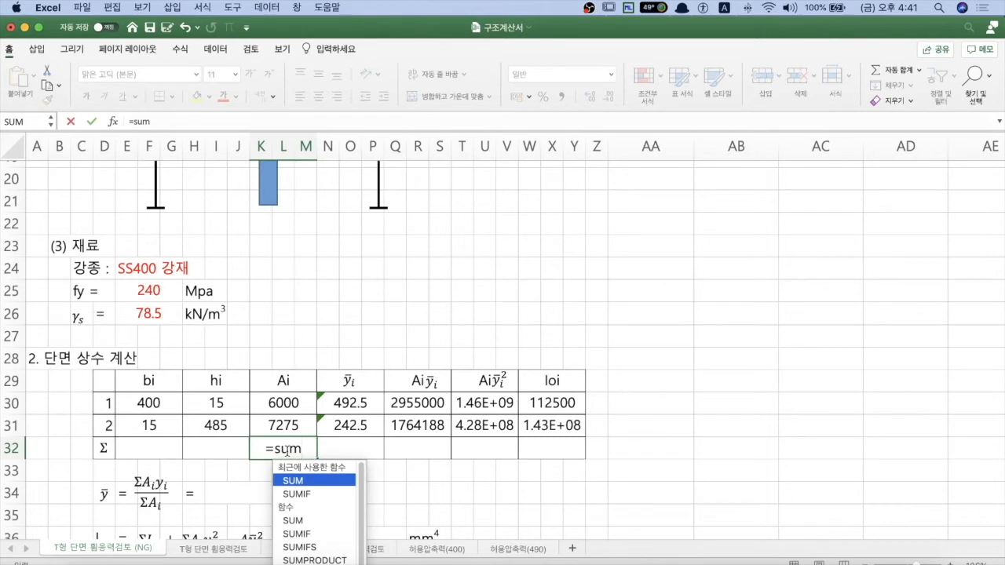
{"action": "type", "text": "("}
{"action": "left_click_drag", "start_coordinate": [295, 402], "coordinate": [293, 420]}
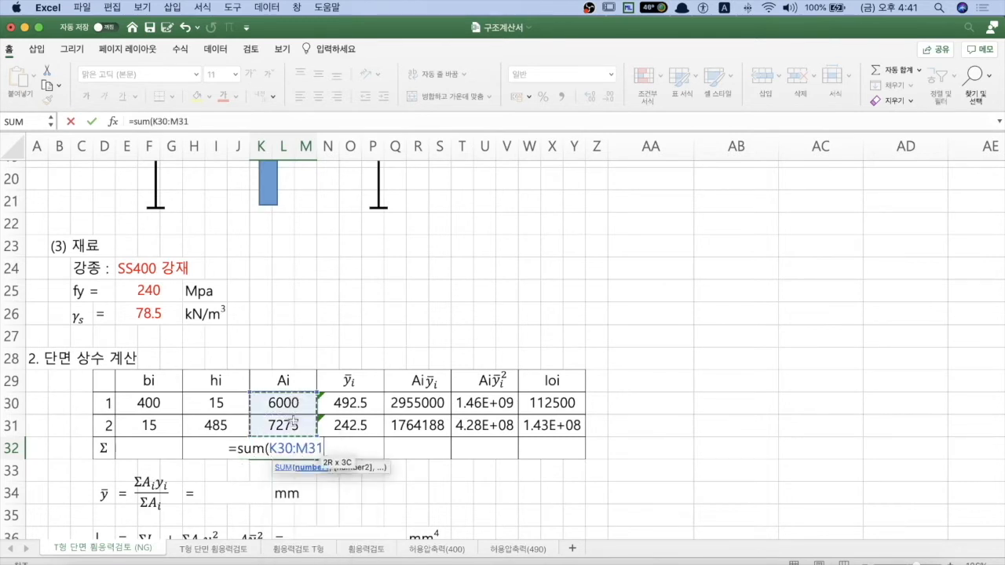
{"action": "key", "text": "Return"}
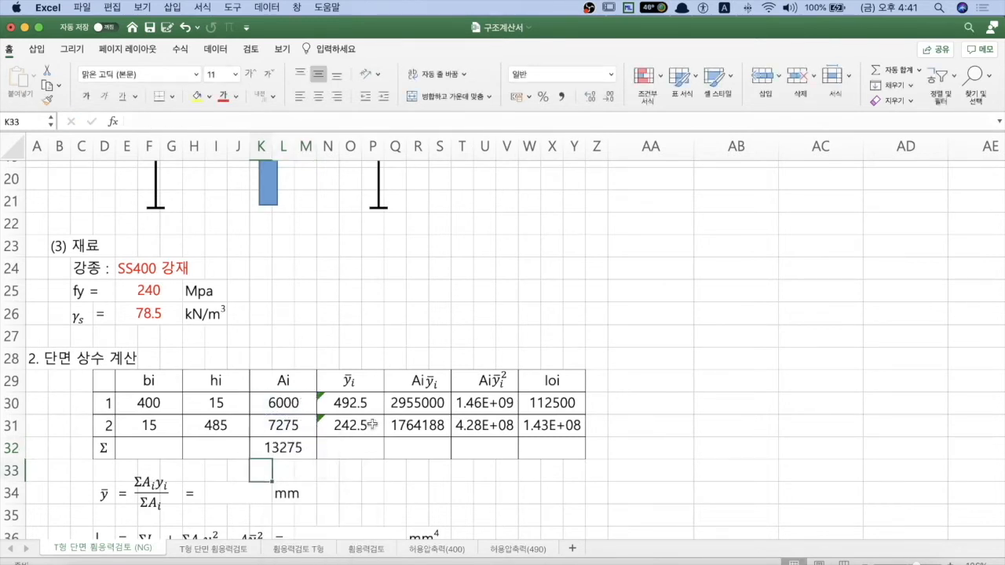
Total the Aiȳi values of both parts in Q32 with a SUM formula over rows 30 and 31.
{"action": "left_click", "coordinate": [431, 444]}
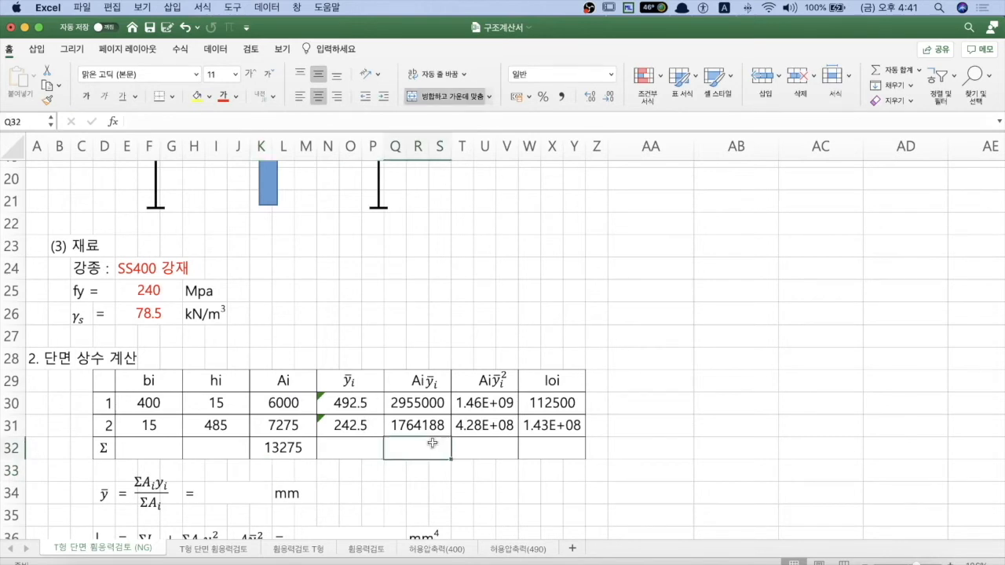
{"action": "type", "text": "sum("}
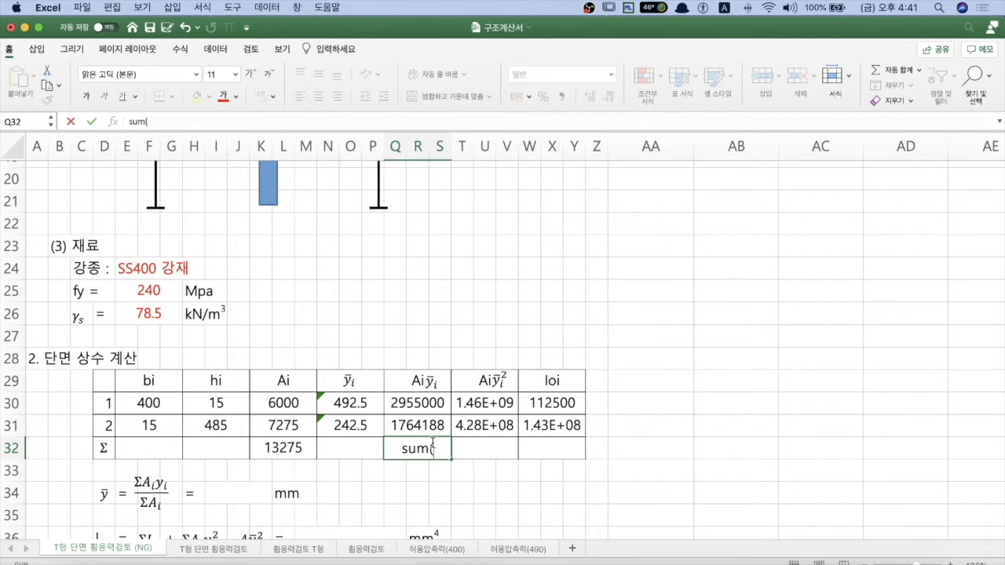
{"action": "left_click_drag", "start_coordinate": [416, 403], "coordinate": [417, 422]}
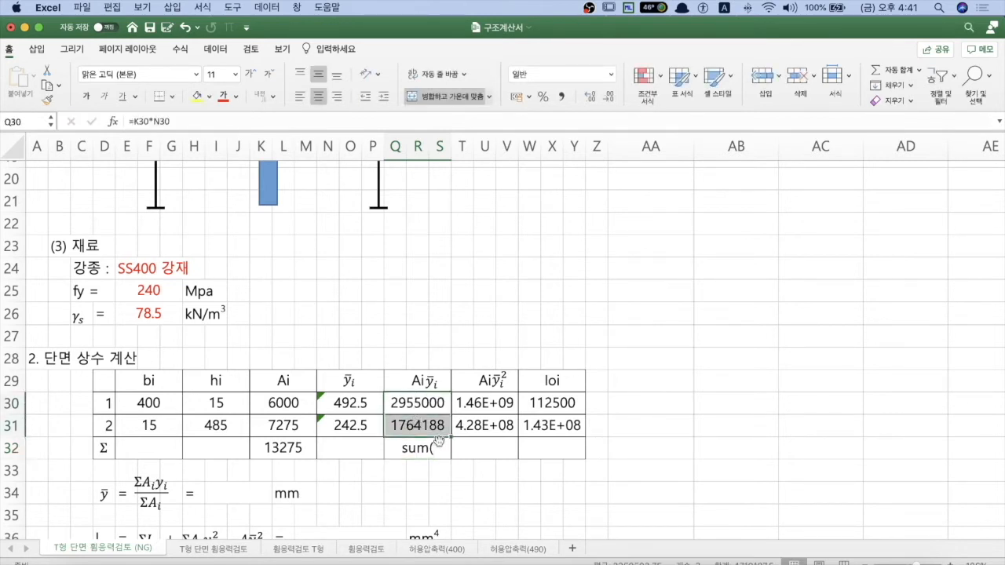
{"action": "left_click", "coordinate": [428, 447]}
{"action": "double_click", "coordinate": [389, 448]}
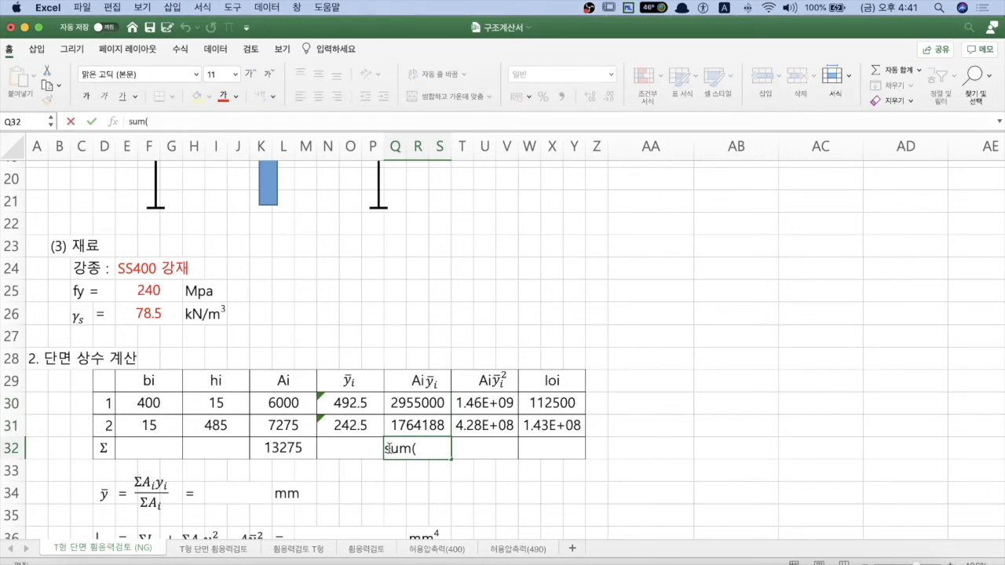
{"action": "left_click", "coordinate": [391, 448]}
{"action": "type", "text": "="}
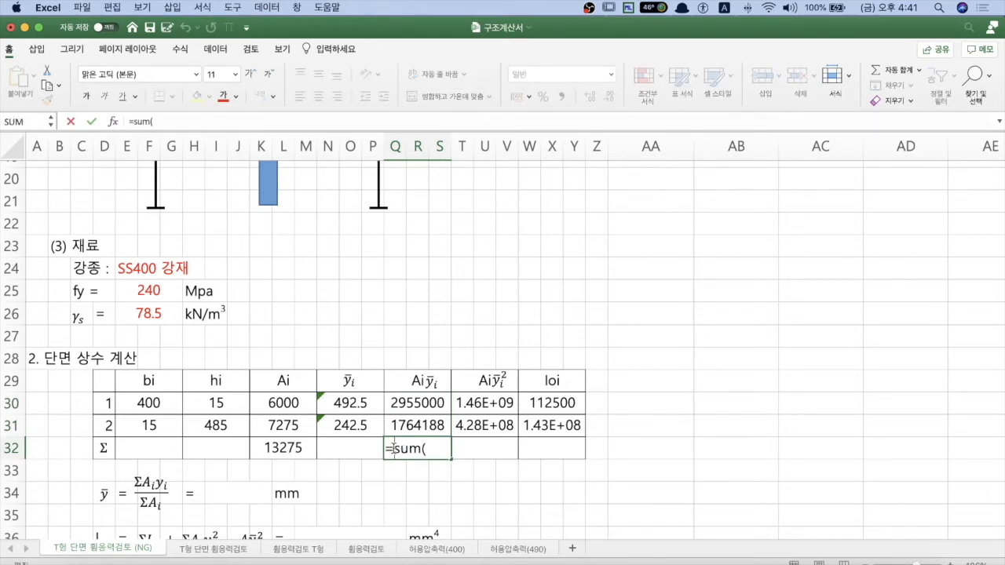
{"action": "left_click", "coordinate": [429, 448]}
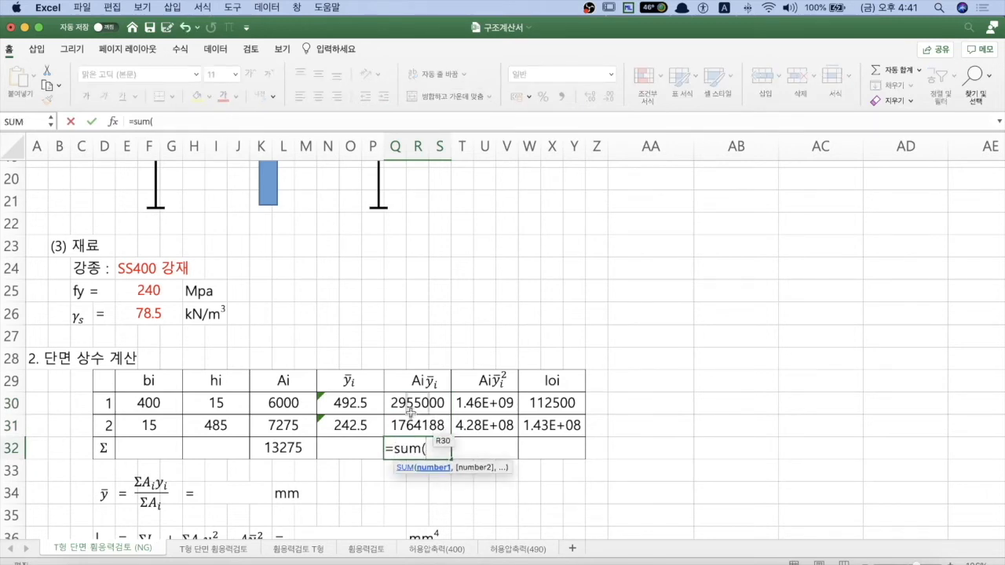
{"action": "left_click_drag", "start_coordinate": [416, 403], "coordinate": [413, 424]}
{"action": "key", "text": "Return"}
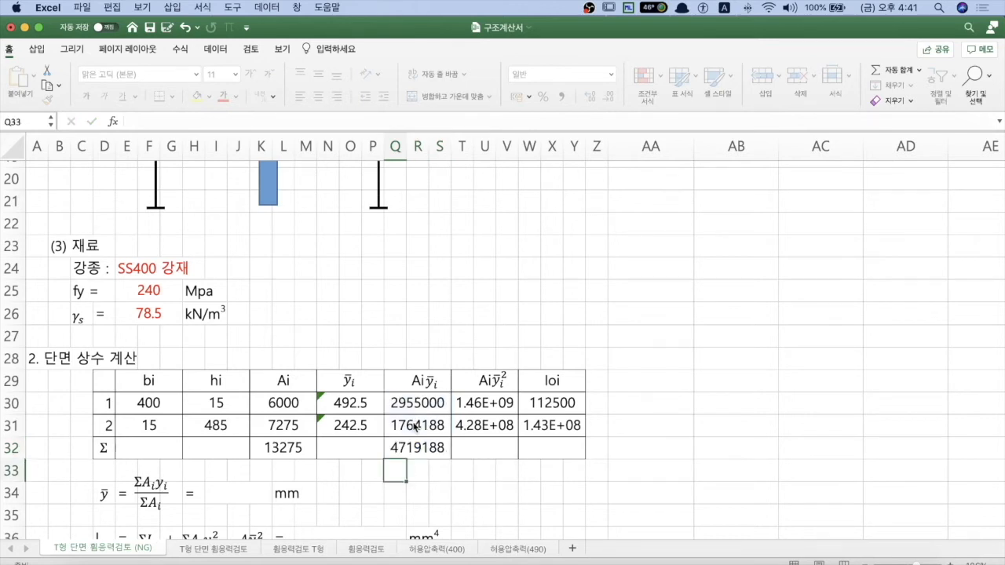
{"action": "left_click", "coordinate": [485, 447]}
{"action": "type", "text": "="}
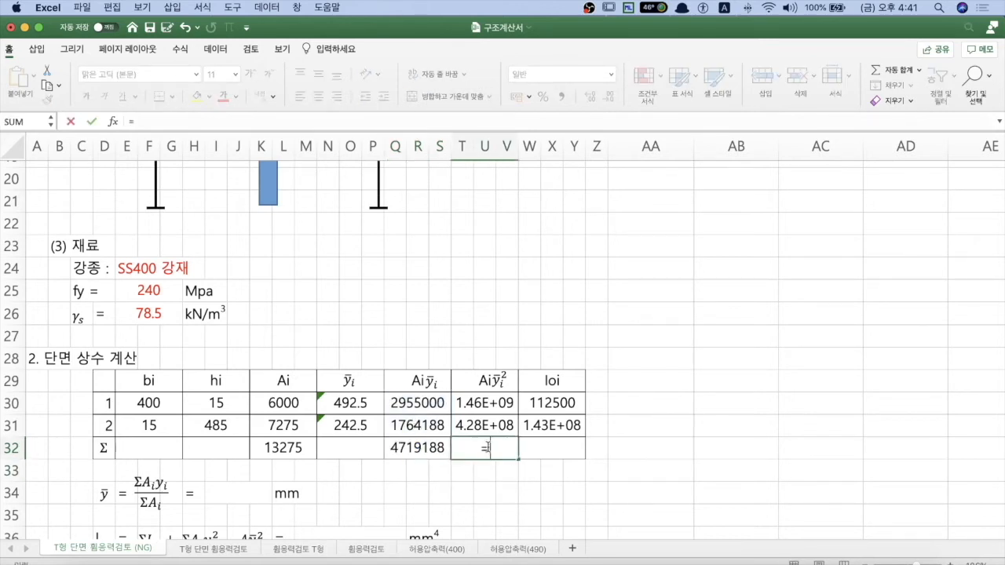
{"action": "type", "text": "sum"}
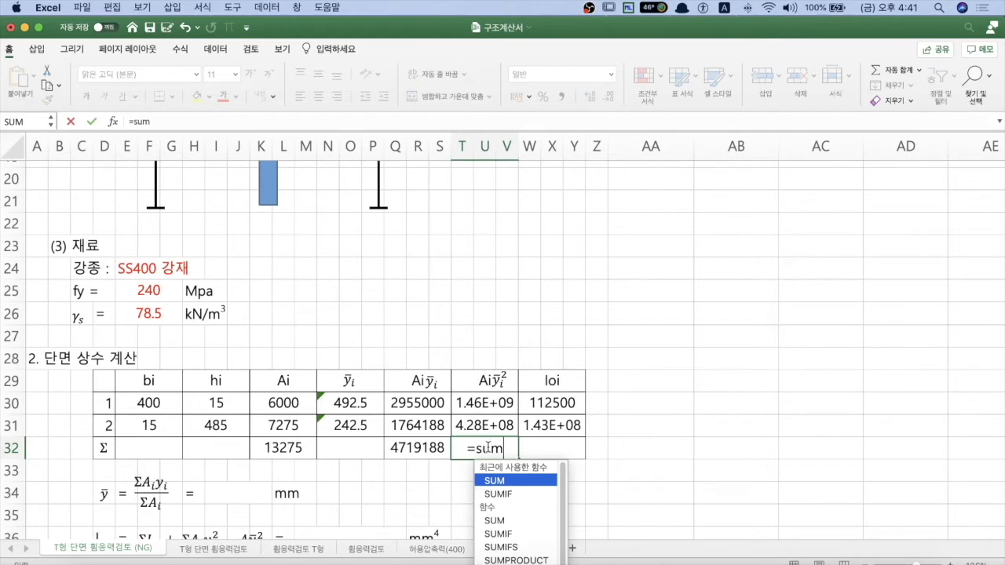
{"action": "left_click_drag", "start_coordinate": [464, 402], "coordinate": [466, 416]}
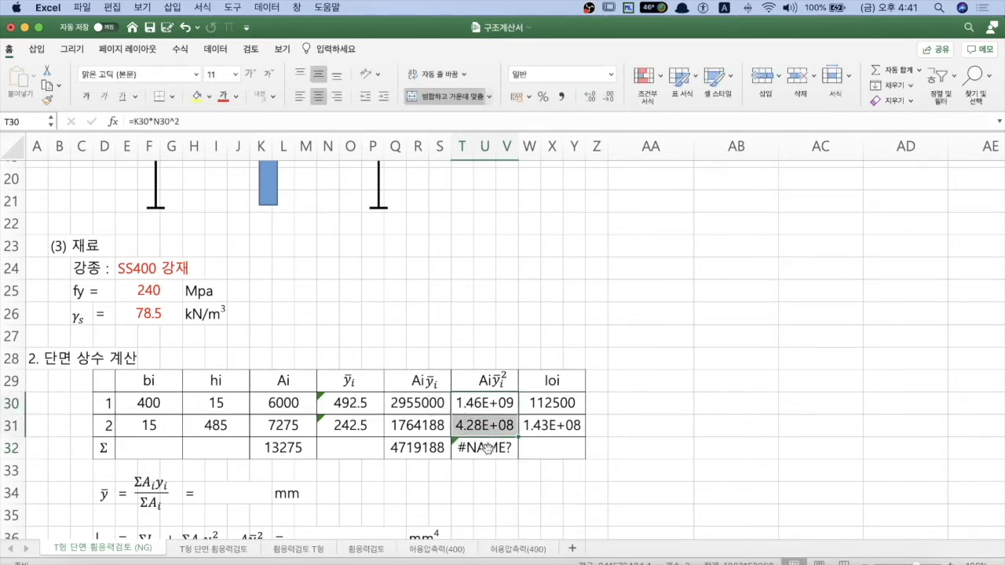
Total the Aiȳi² values of both parts in T32 with a SUM formula over rows 30 and 31.
{"action": "left_click", "coordinate": [487, 449]}
{"action": "type", "text": "=s"}
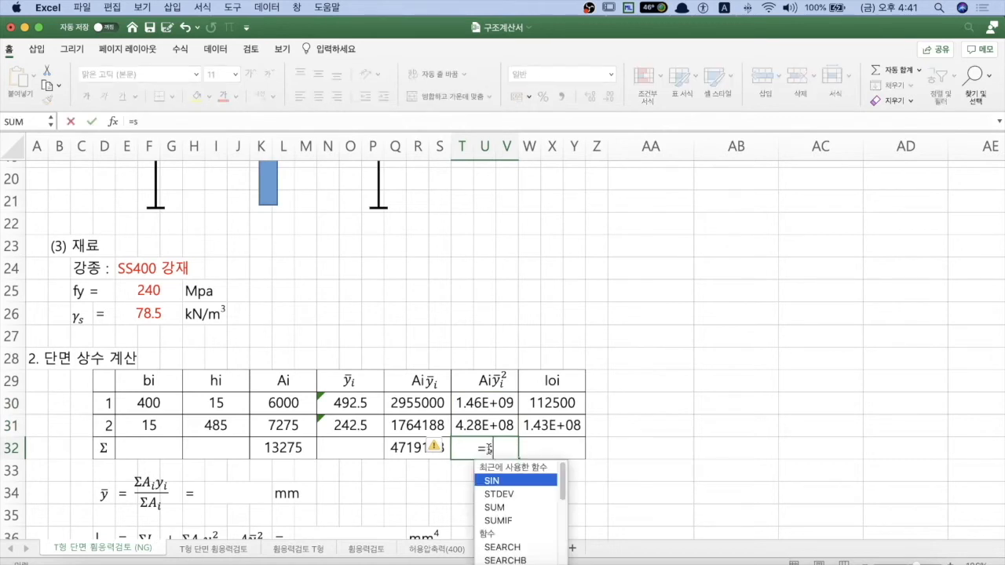
{"action": "type", "text": "um("}
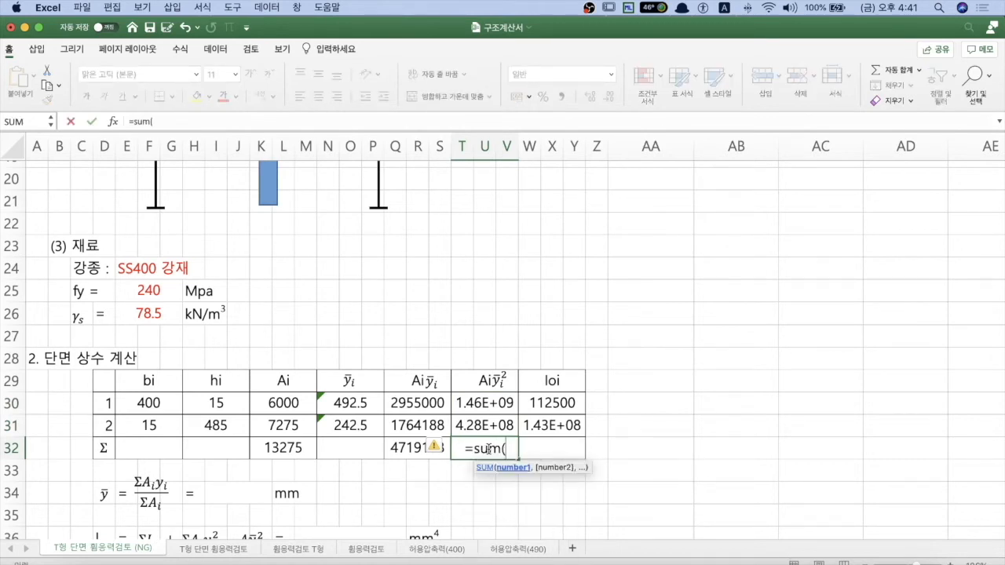
{"action": "left_click", "coordinate": [471, 402]}
{"action": "left_click_drag", "start_coordinate": [471, 403], "coordinate": [474, 425]}
{"action": "key", "text": "Return"}
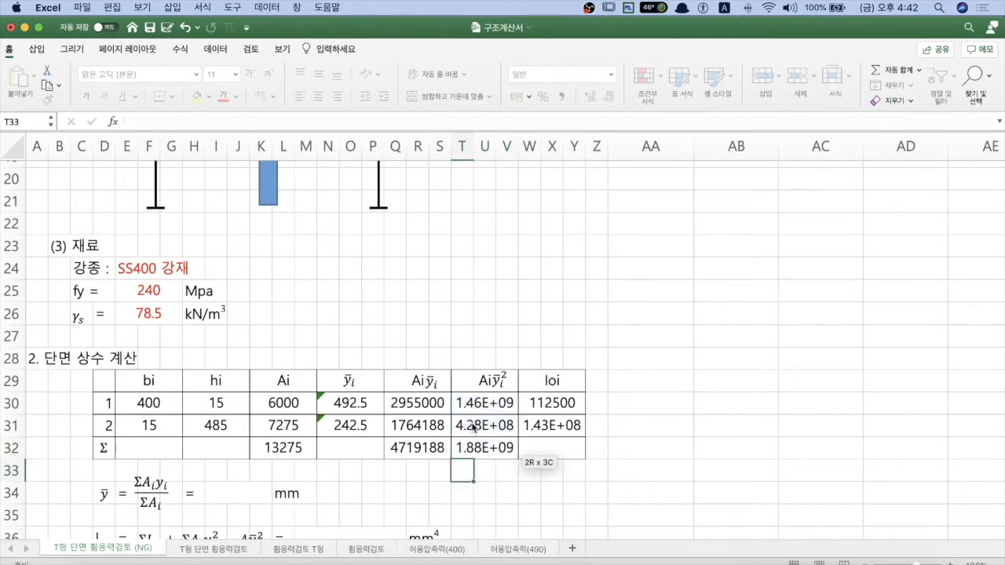
Total the Ioi values of both parts in the Σ row at W32 with a SUM formula.
{"action": "left_click", "coordinate": [540, 448]}
{"action": "type", "text": "=sum("}
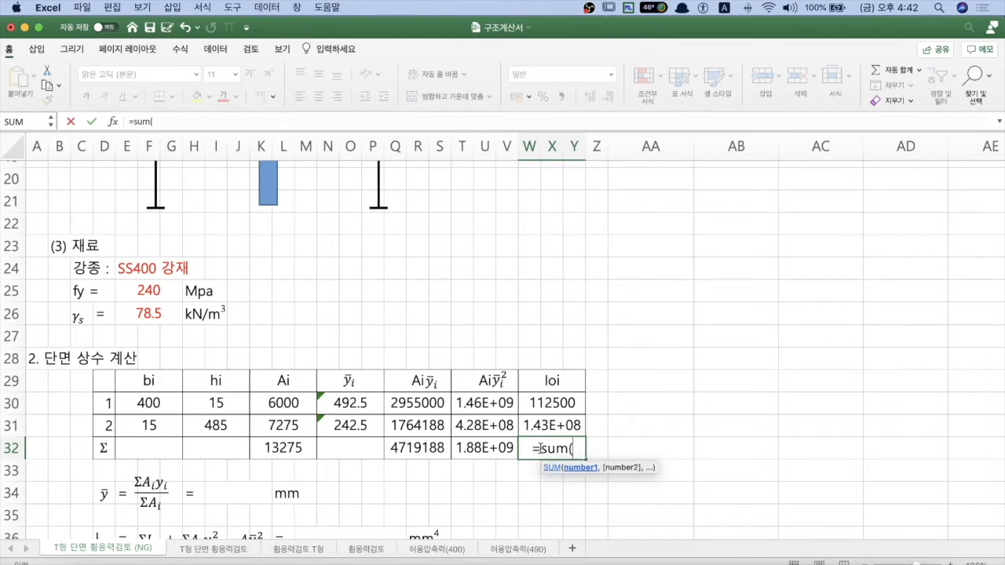
Total the Ioi column in the Σ row with a SUM of W30:Y31.
{"action": "left_click_drag", "start_coordinate": [534, 404], "coordinate": [534, 421]}
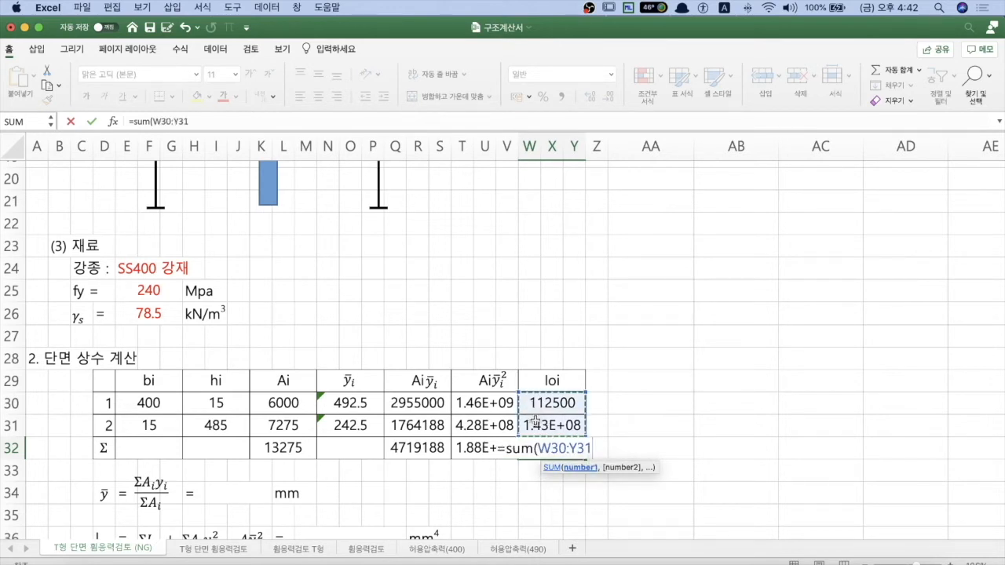
{"action": "key", "text": "Return"}
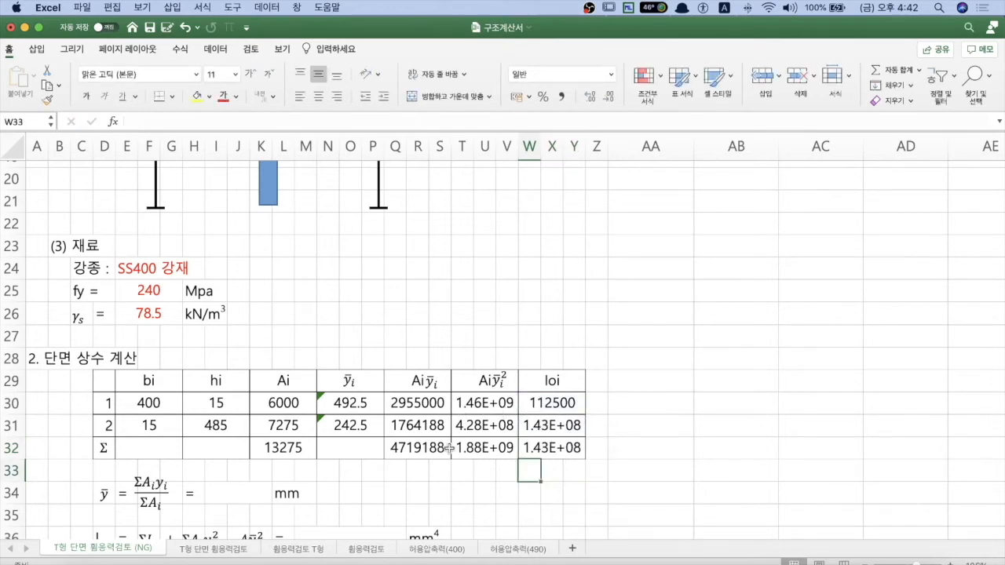
Calculate the centroid ȳ in I34 by dividing the ΣAiȳi total by the ΣAi total, using =Q32/K32.
{"action": "scroll", "coordinate": [448, 447], "scroll_direction": "down", "scroll_amount": 4}
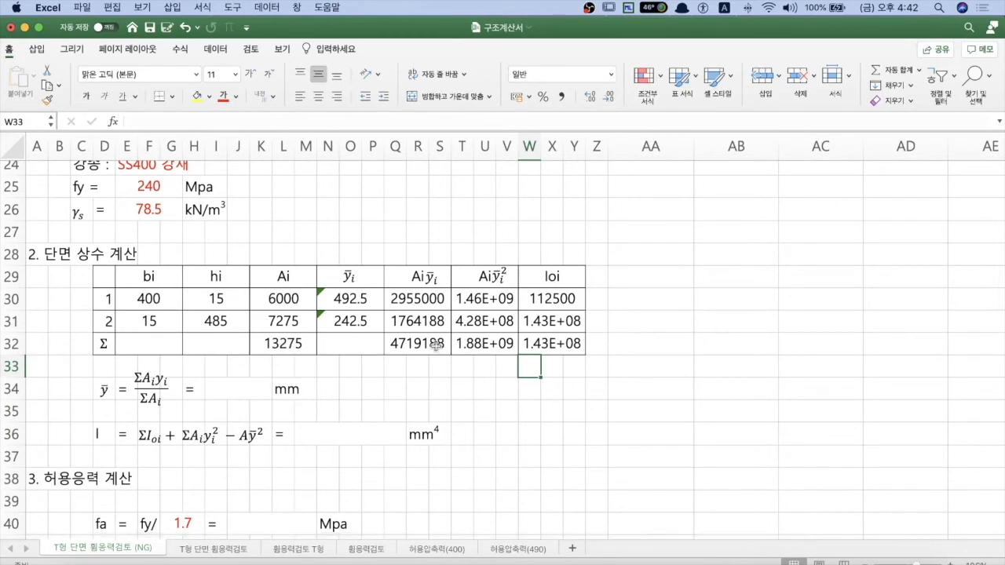
{"action": "left_click", "coordinate": [236, 393]}
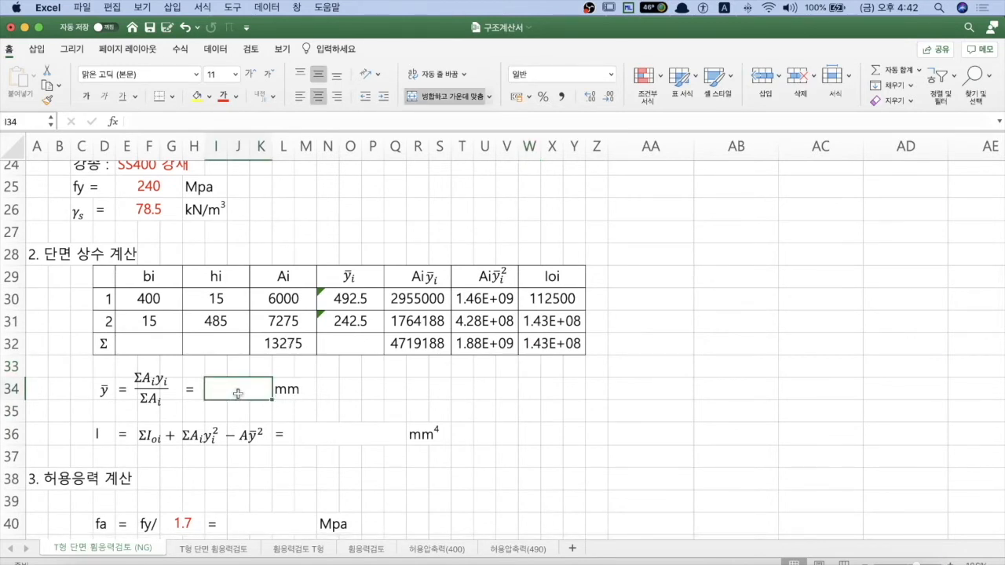
{"action": "type", "text": "="}
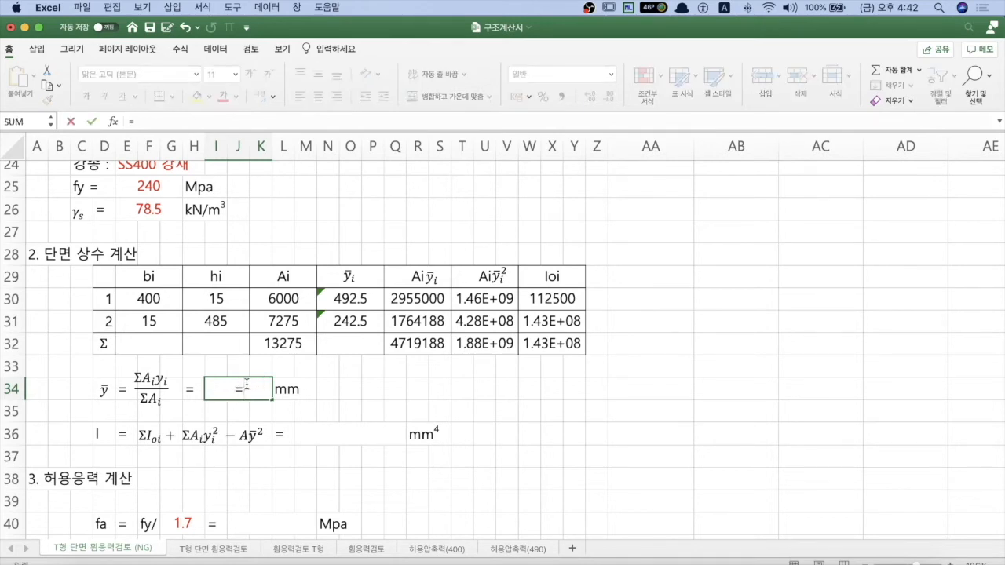
{"action": "left_click", "coordinate": [400, 344]}
{"action": "type", "text": "/"}
{"action": "left_click", "coordinate": [285, 343]}
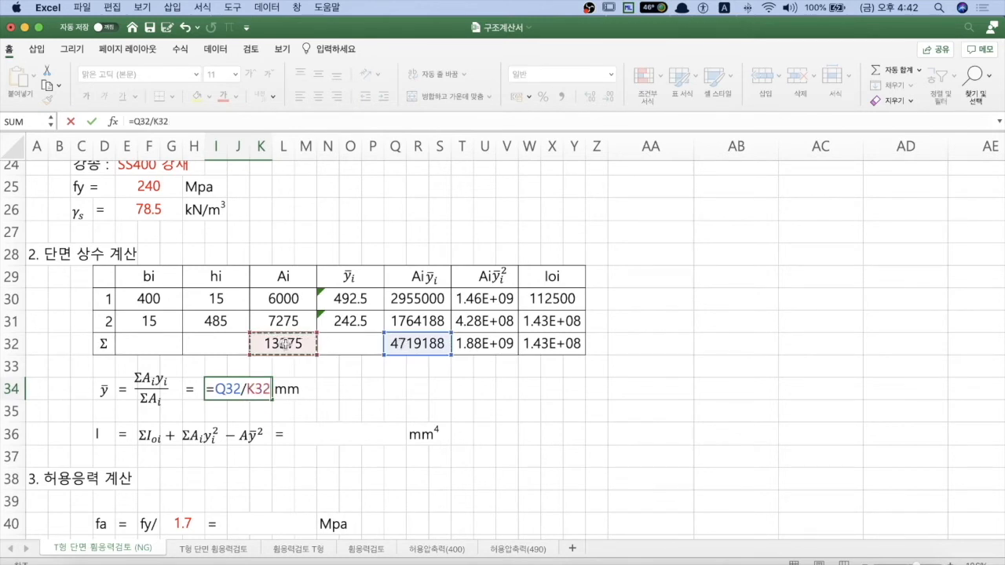
{"action": "key", "text": "Return"}
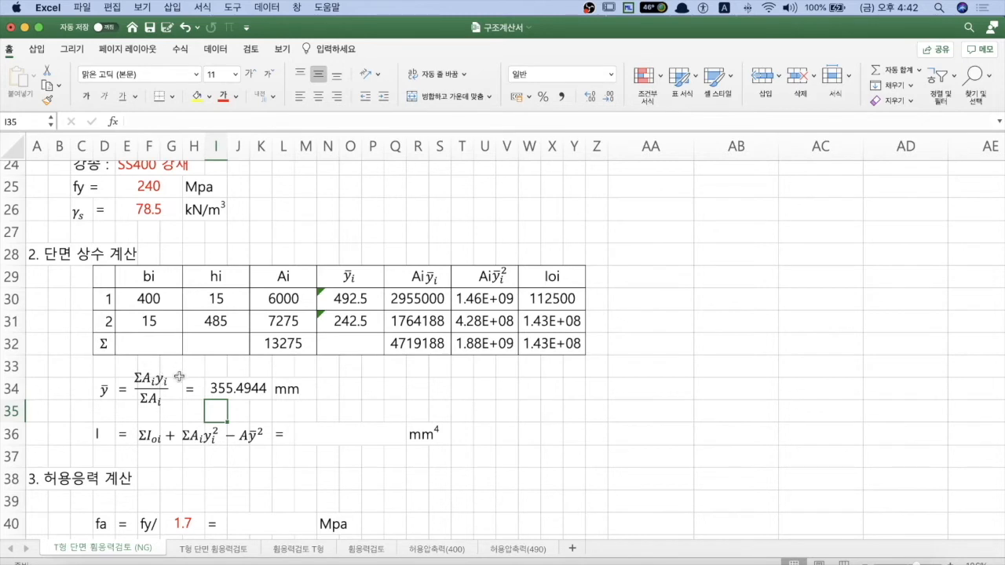
Round the ȳ value in I34 to one decimal place by changing its formula to =ROUND(Q32/K32,1).
{"action": "left_click", "coordinate": [390, 346]}
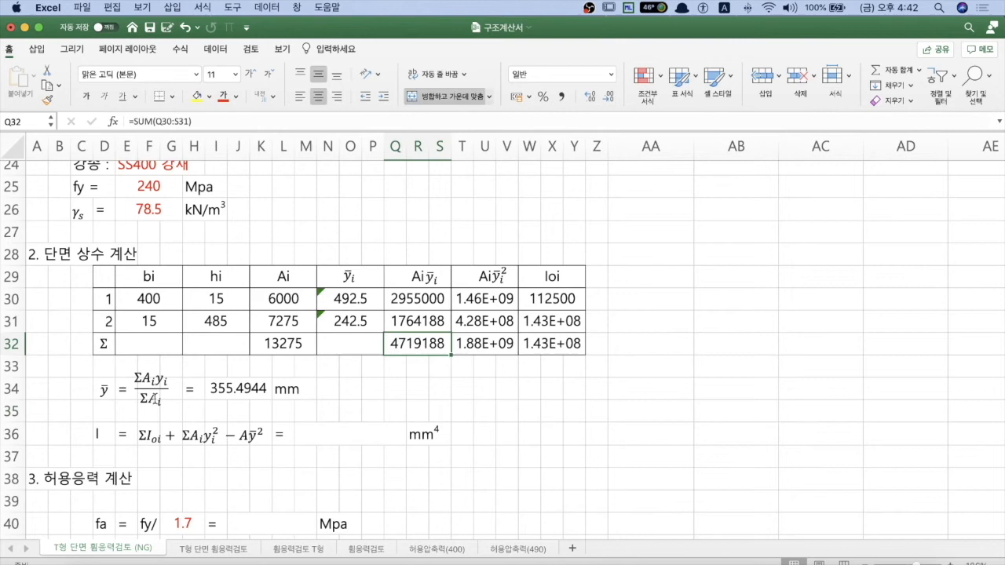
{"action": "left_click", "coordinate": [157, 398]}
{"action": "left_click", "coordinate": [280, 342]}
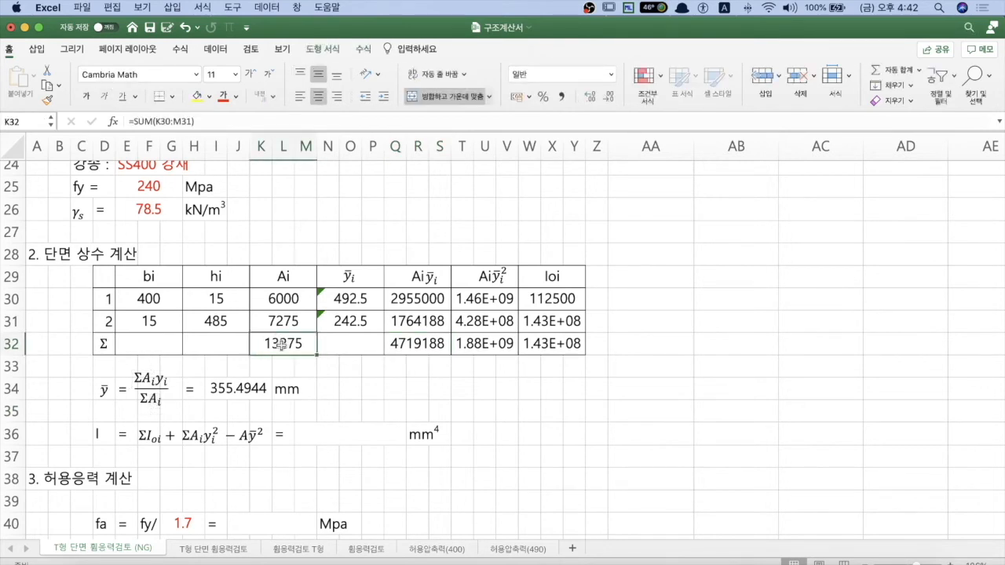
{"action": "left_click", "coordinate": [253, 386]}
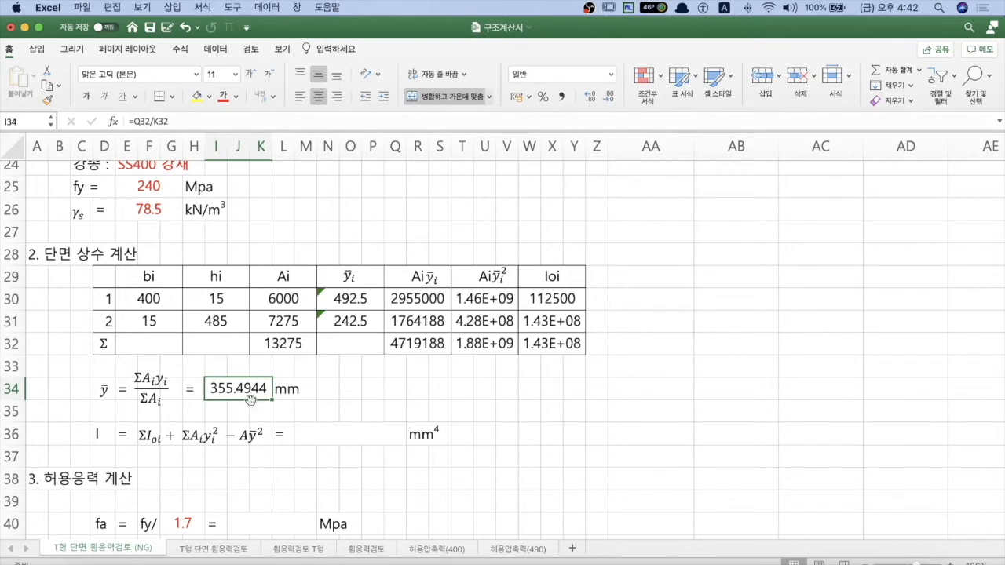
{"action": "left_click", "coordinate": [134, 122]}
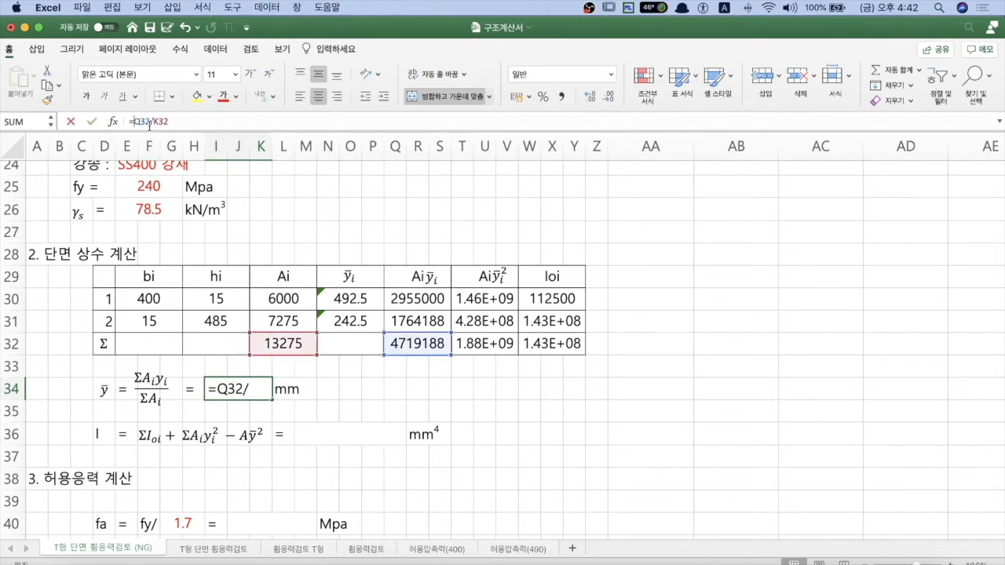
{"action": "type", "text": "round"}
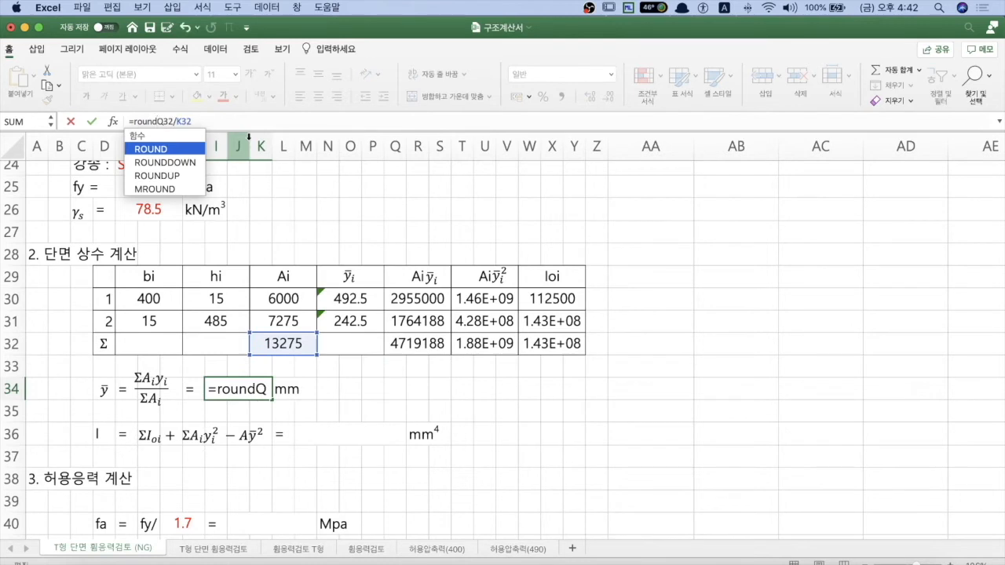
{"action": "type", "text": "(Q32/K32"}
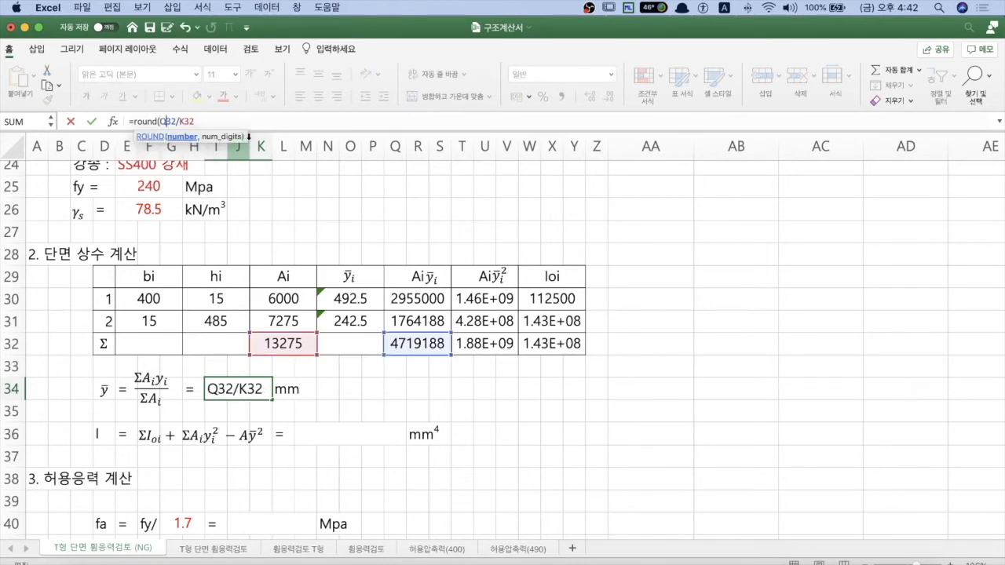
{"action": "type", "text": ",1)"}
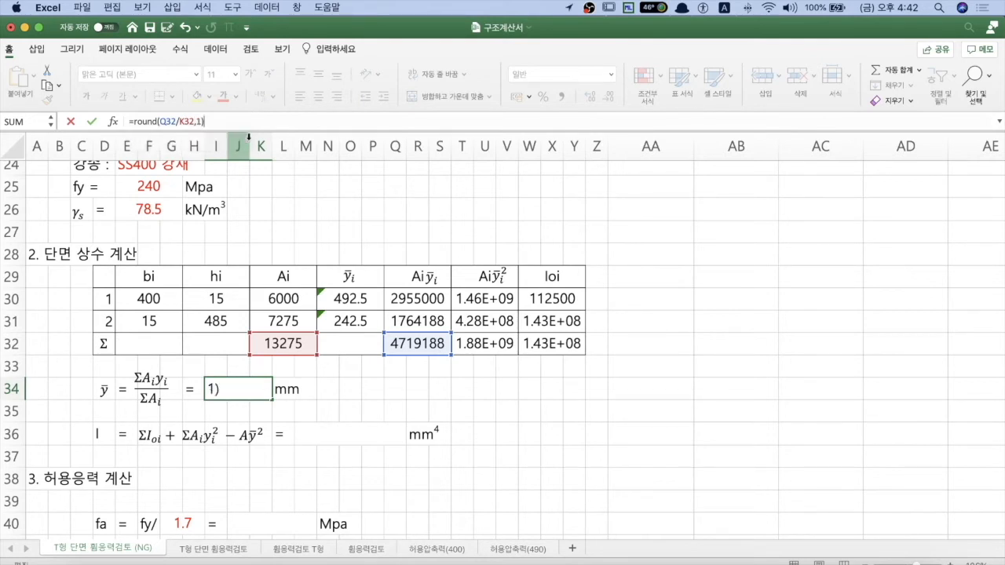
{"action": "key", "text": "Return"}
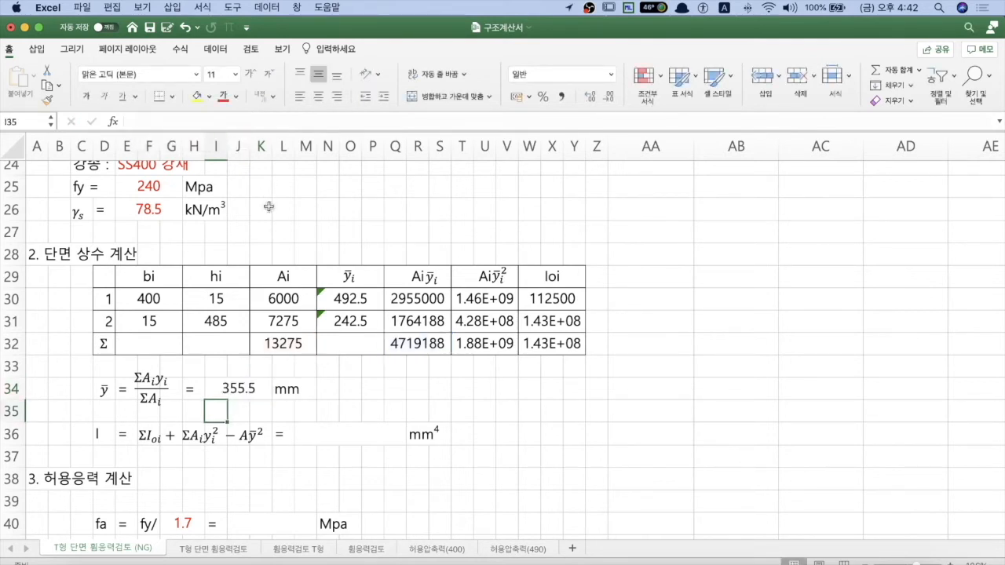
Calculate the moment of inertia I in M36 with the formula =W32+T32-K32*I34^2.
{"action": "left_click", "coordinate": [342, 427]}
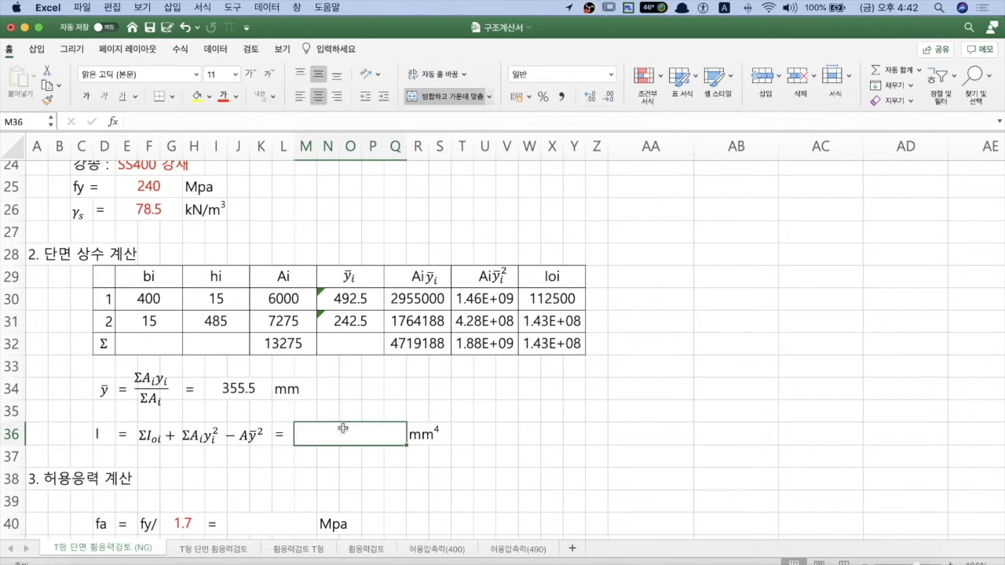
{"action": "type", "text": "="}
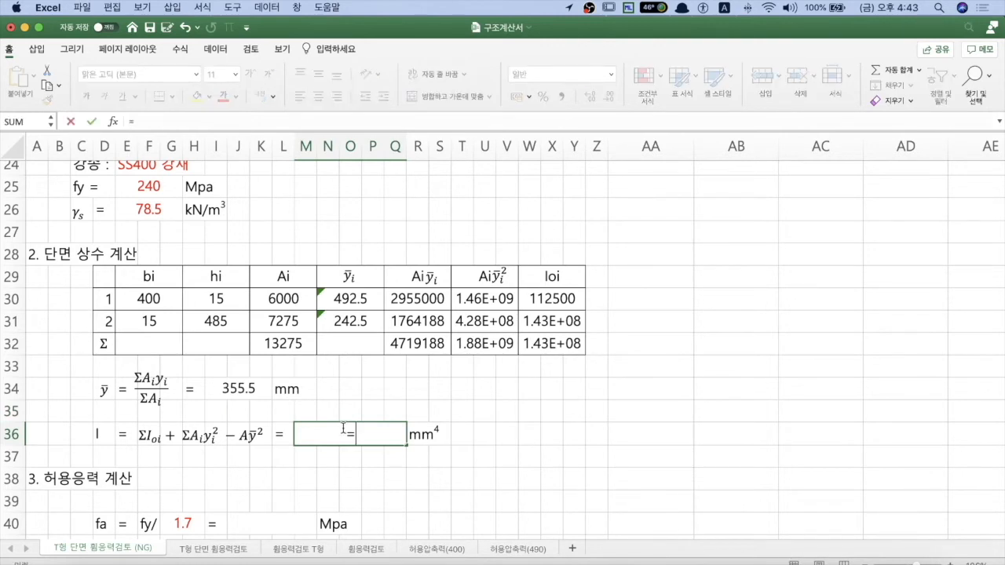
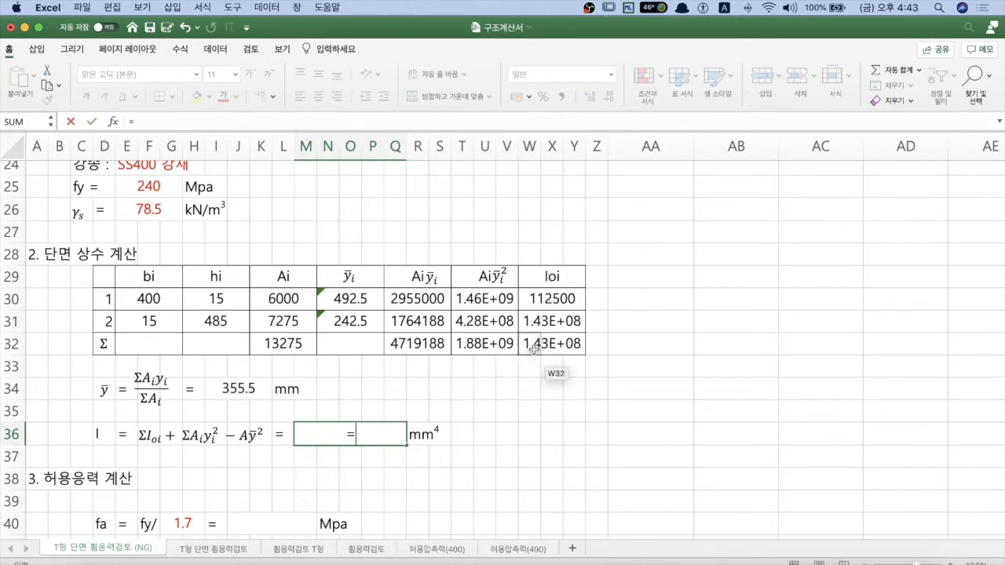
{"action": "left_click", "coordinate": [532, 349]}
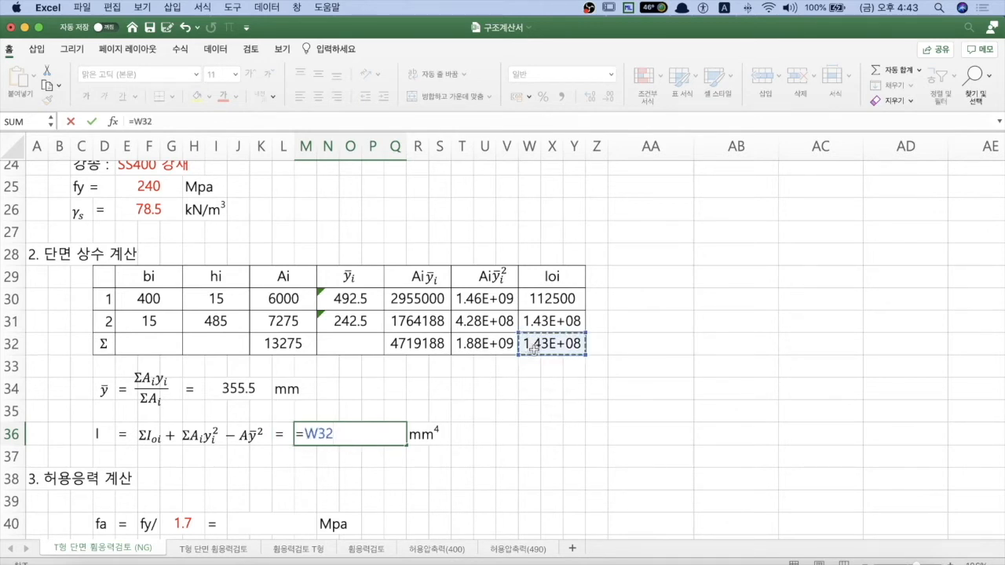
{"action": "type", "text": "="}
{"action": "left_click", "coordinate": [495, 346]}
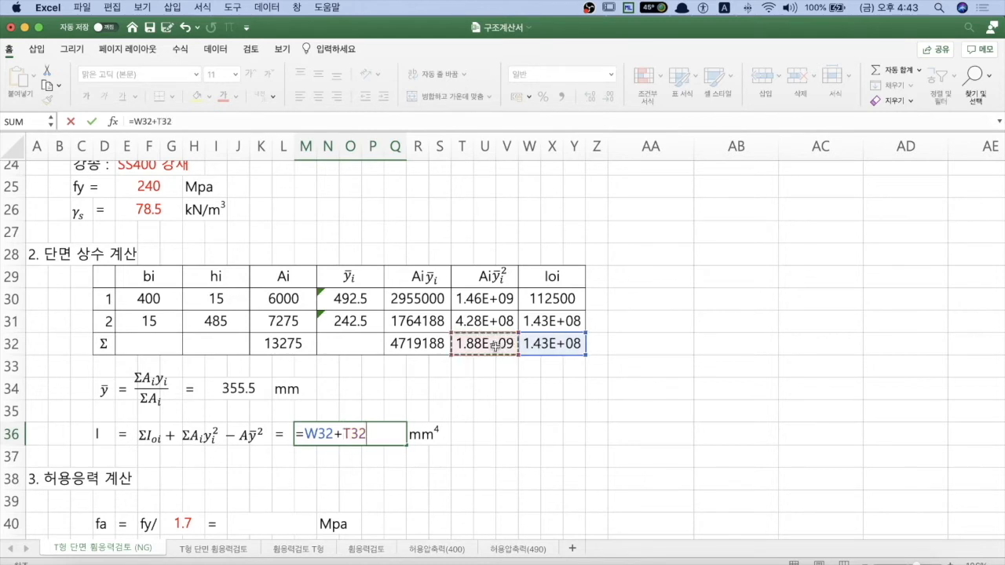
{"action": "type", "text": "-"}
{"action": "left_click", "coordinate": [277, 345]}
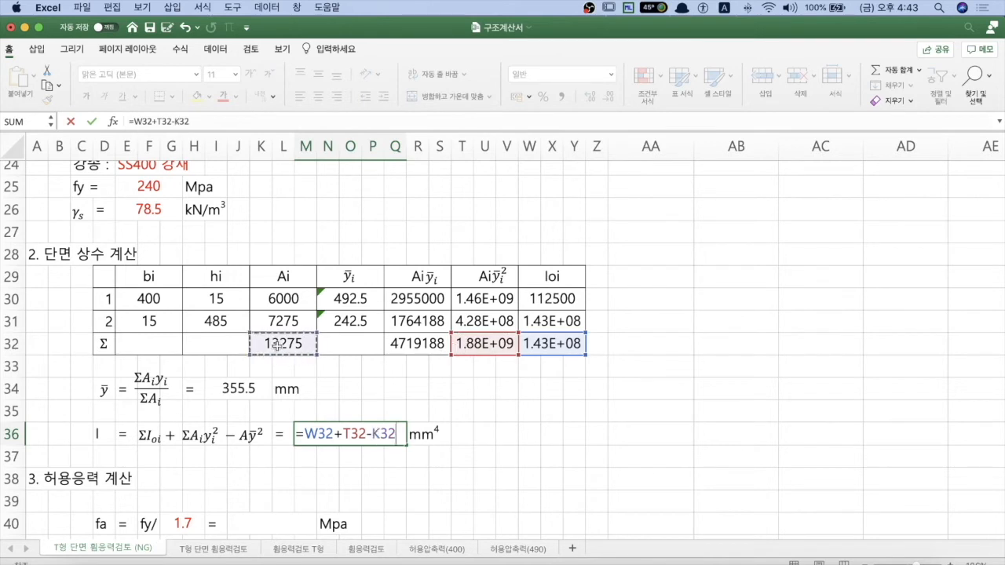
{"action": "type", "text": "*"}
{"action": "left_click", "coordinate": [237, 384]}
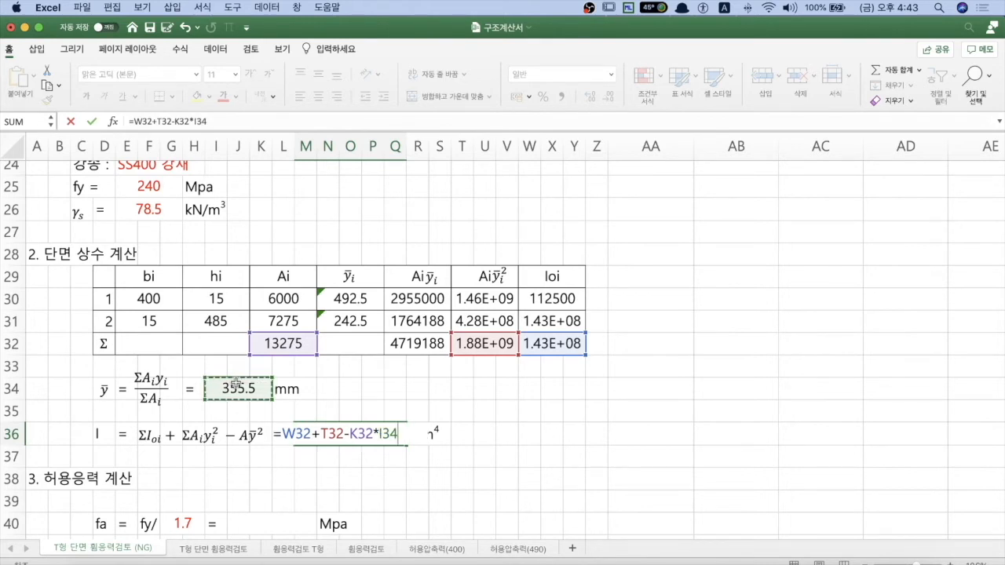
{"action": "type", "text": "^2"}
{"action": "key", "text": "Return"}
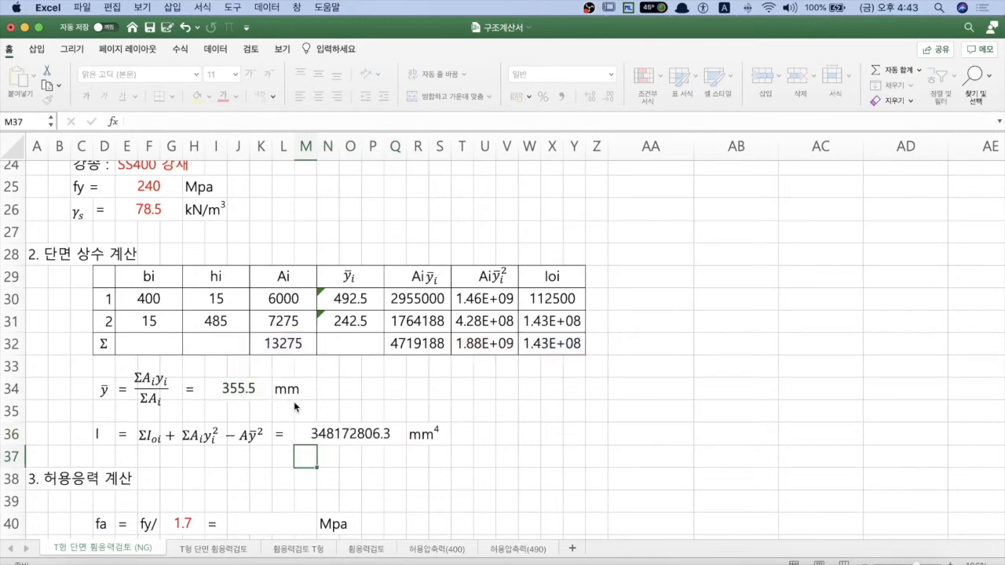
Examine the moment of inertia formula in M36 and the equation objects in the section table's ȳi and Aiȳi² headers.
{"action": "left_click", "coordinate": [353, 443]}
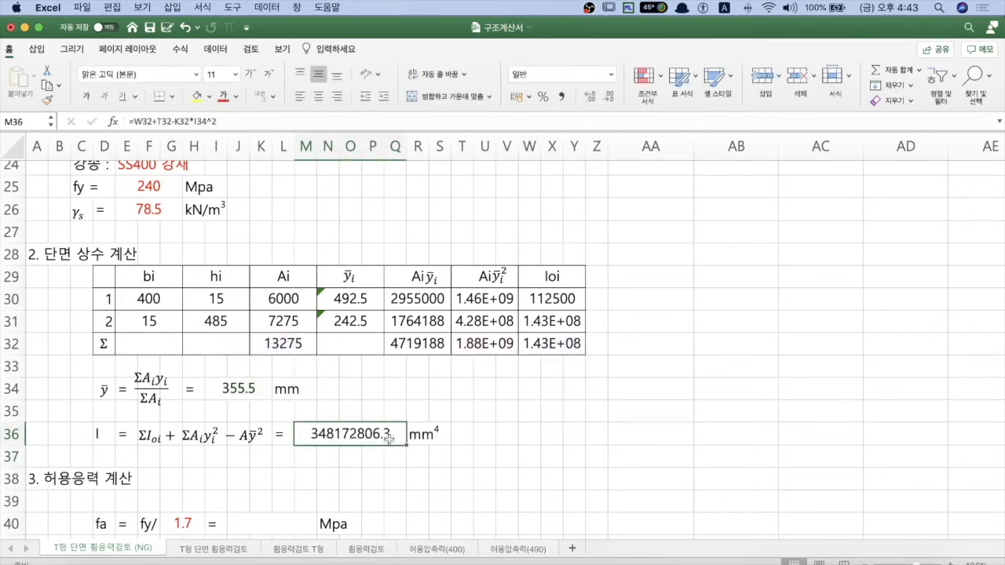
{"action": "scroll", "coordinate": [425, 428], "scroll_direction": "down", "scroll_amount": 4}
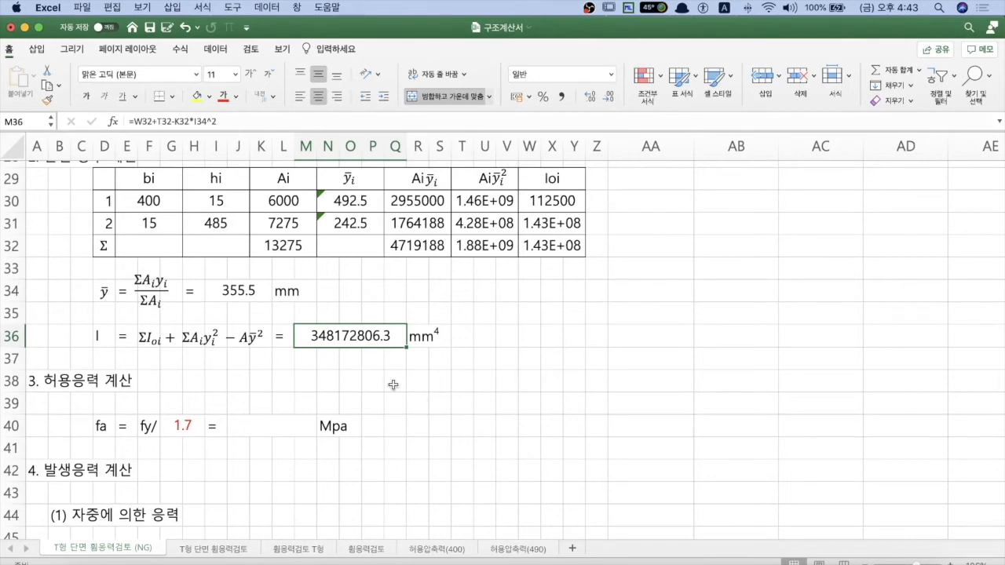
{"action": "scroll", "coordinate": [373, 382], "scroll_direction": "down", "scroll_amount": 1}
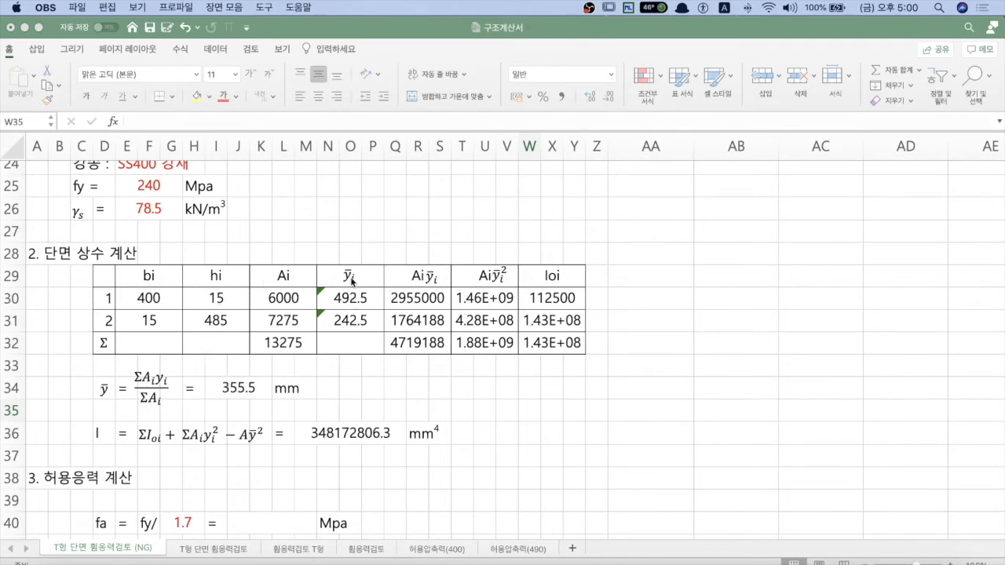
{"action": "left_click", "coordinate": [296, 281]}
{"action": "left_click", "coordinate": [297, 280]}
{"action": "left_click", "coordinate": [350, 277]}
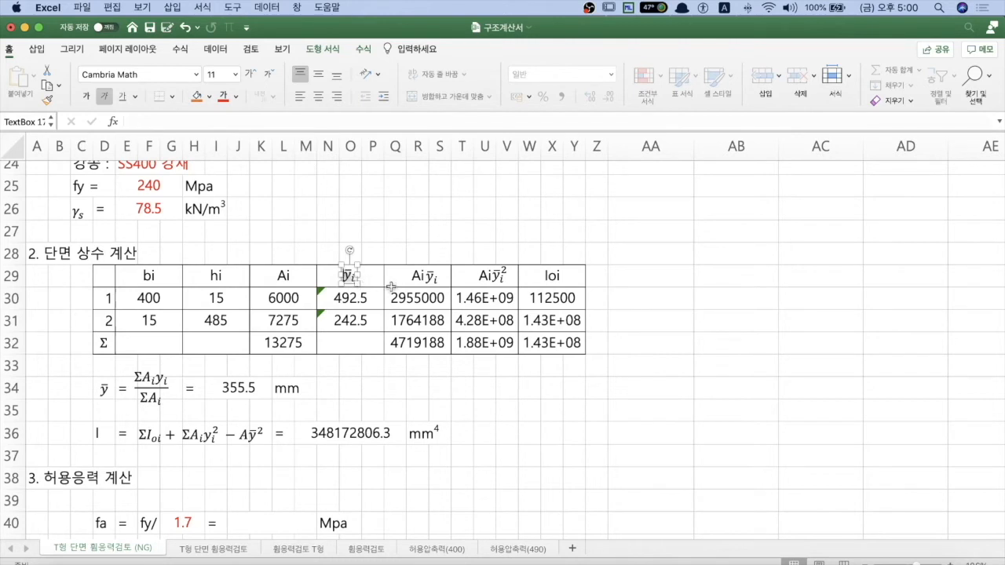
{"action": "left_click", "coordinate": [689, 293]}
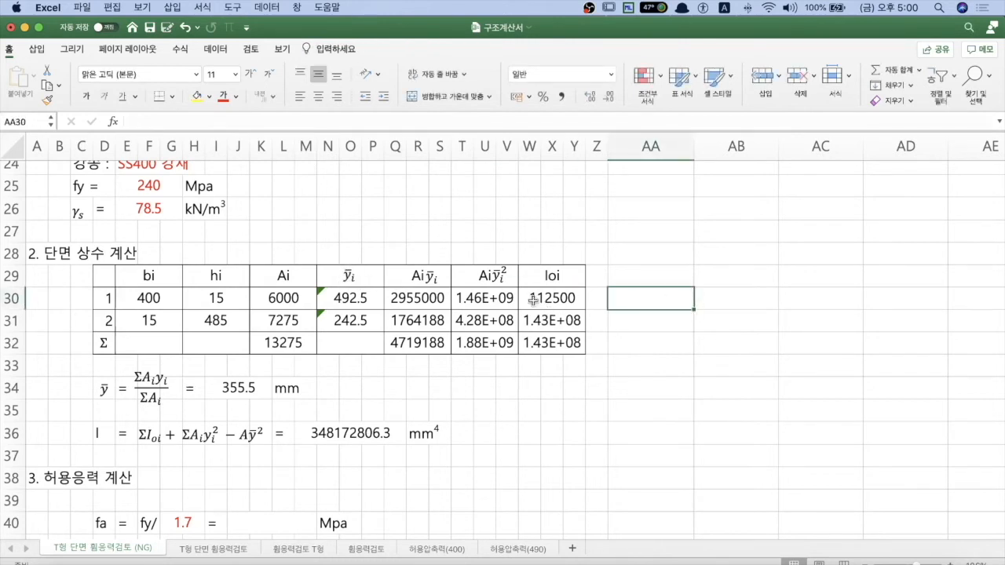
{"action": "left_click", "coordinate": [502, 275]}
{"action": "left_click", "coordinate": [640, 283]}
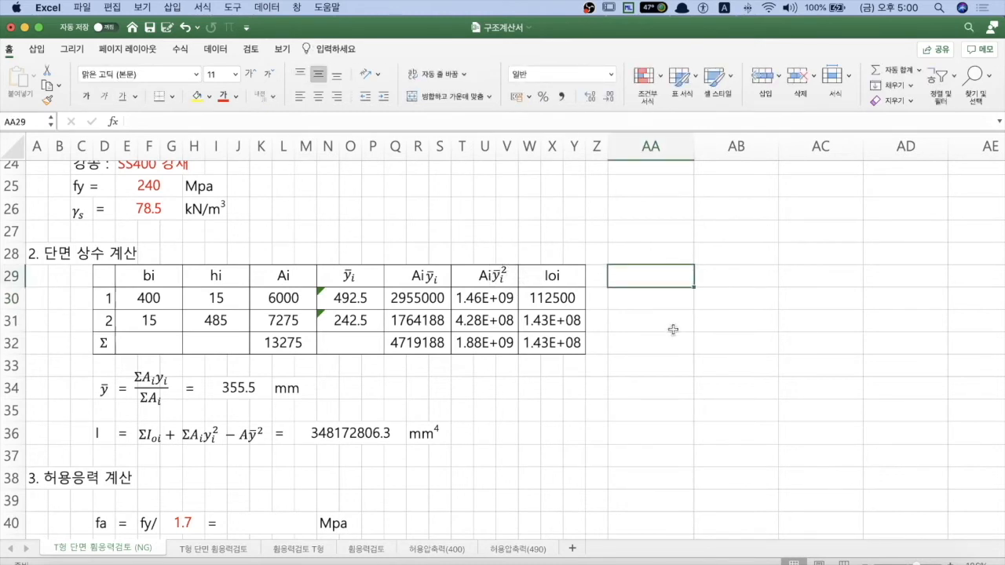
Insert a new blank equation and place it in the empty area beside the section table, around AA32:AC32.
{"action": "left_click", "coordinate": [180, 49]}
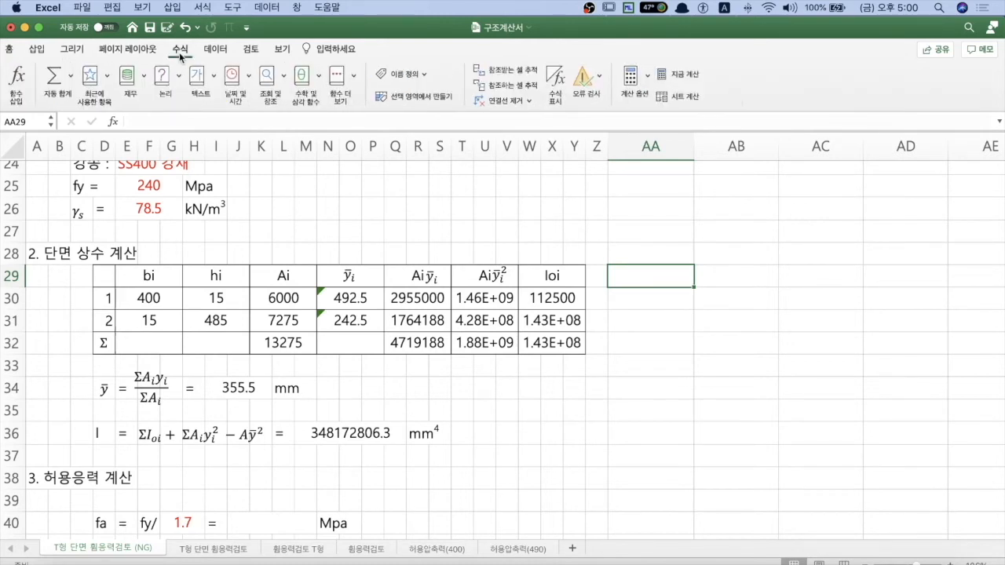
{"action": "left_click", "coordinate": [33, 50]}
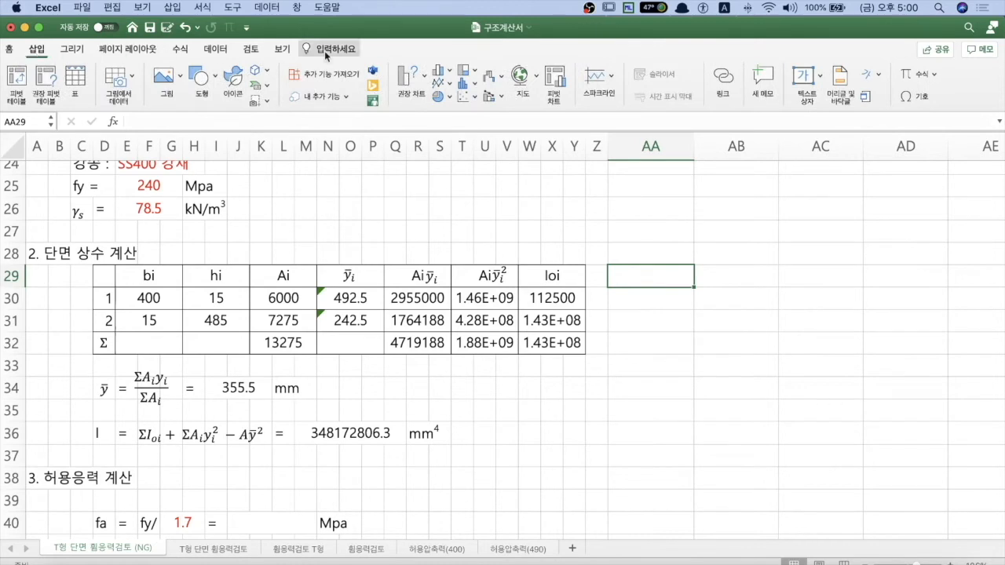
{"action": "left_click", "coordinate": [918, 73]}
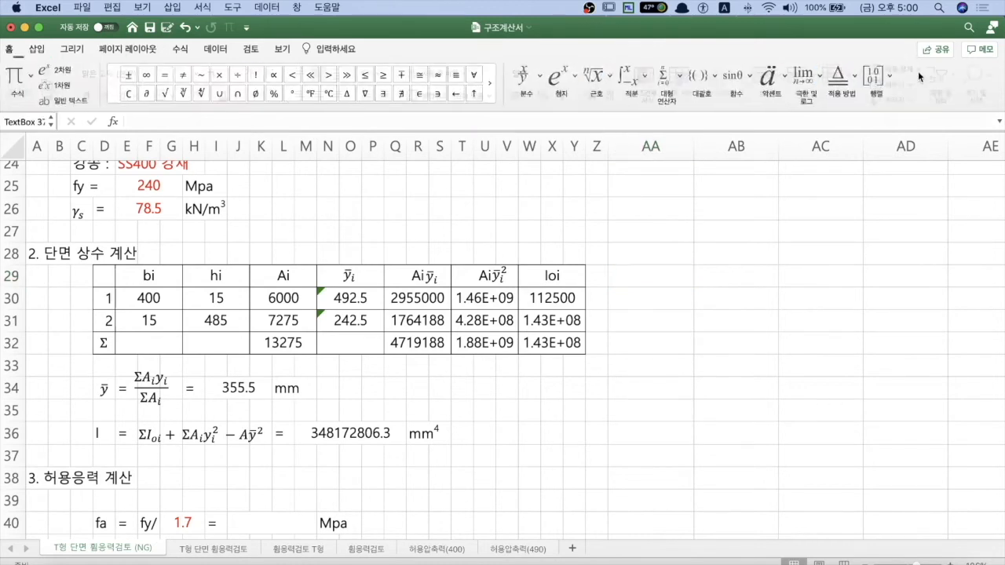
{"action": "left_click_drag", "start_coordinate": [636, 294], "coordinate": [809, 338]}
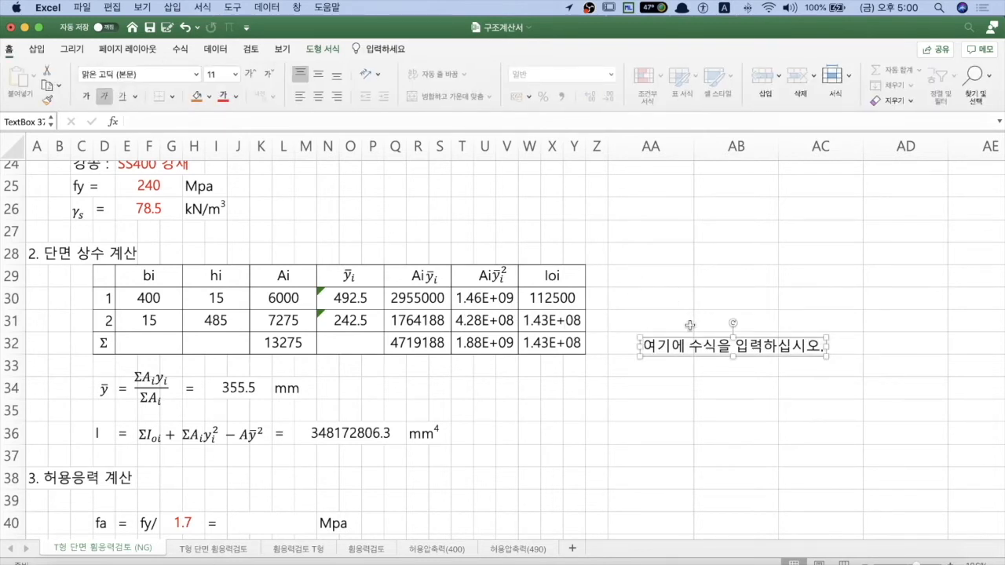
Add a combined subscript-superscript structure to the blank equation and put an overbar on its base placeholder.
{"action": "left_click", "coordinate": [743, 346]}
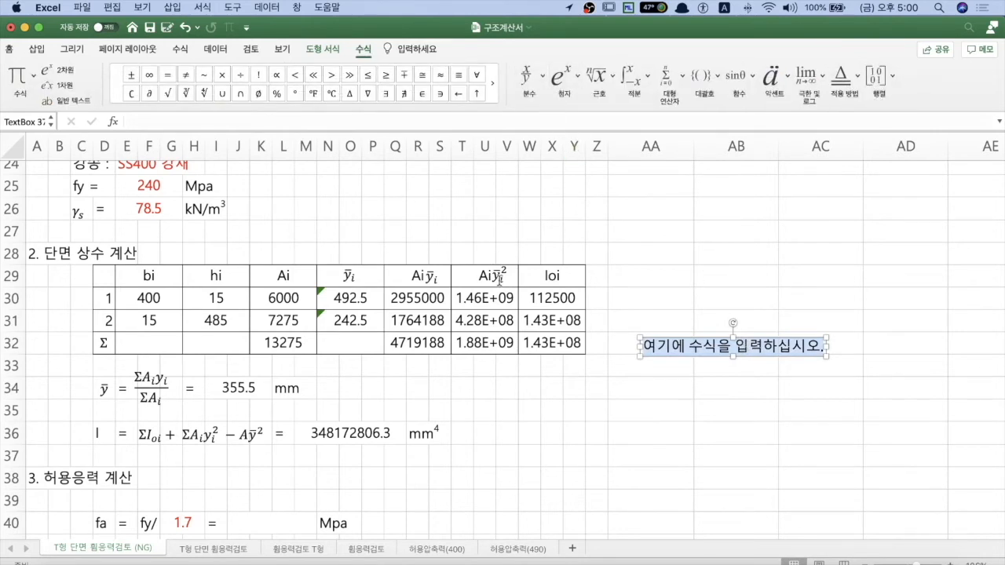
{"action": "left_click", "coordinate": [571, 87]}
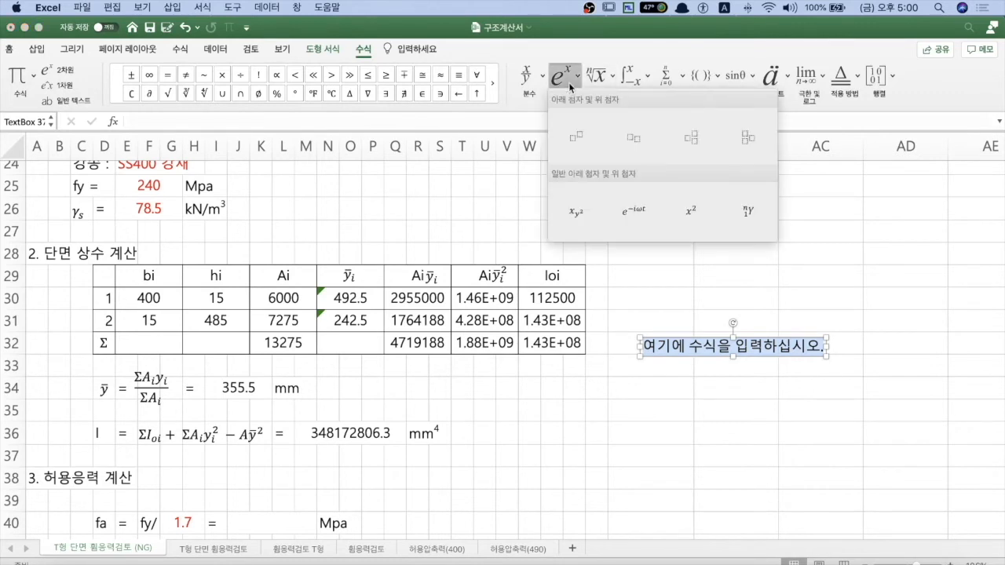
{"action": "left_click", "coordinate": [691, 137]}
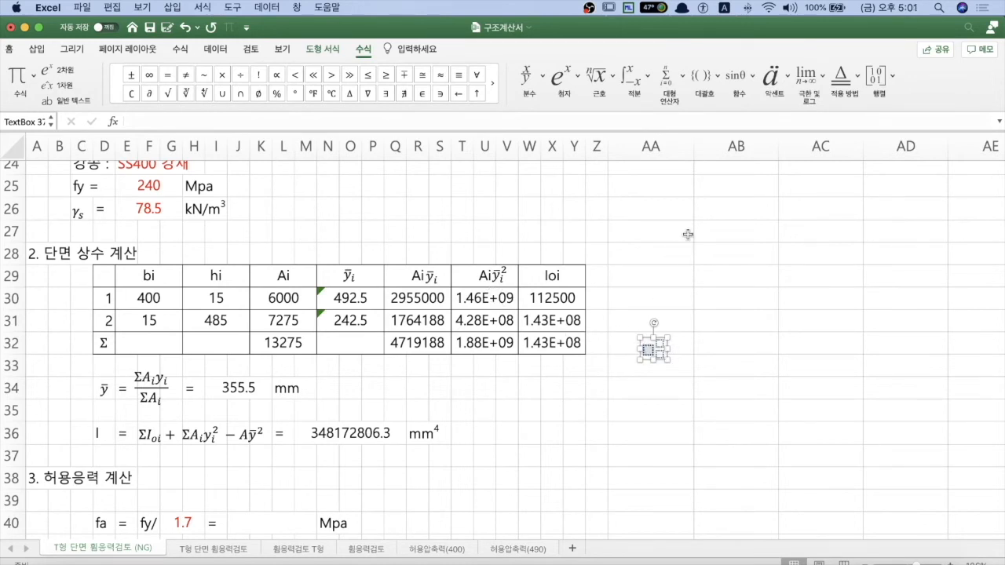
{"action": "left_click", "coordinate": [772, 79]}
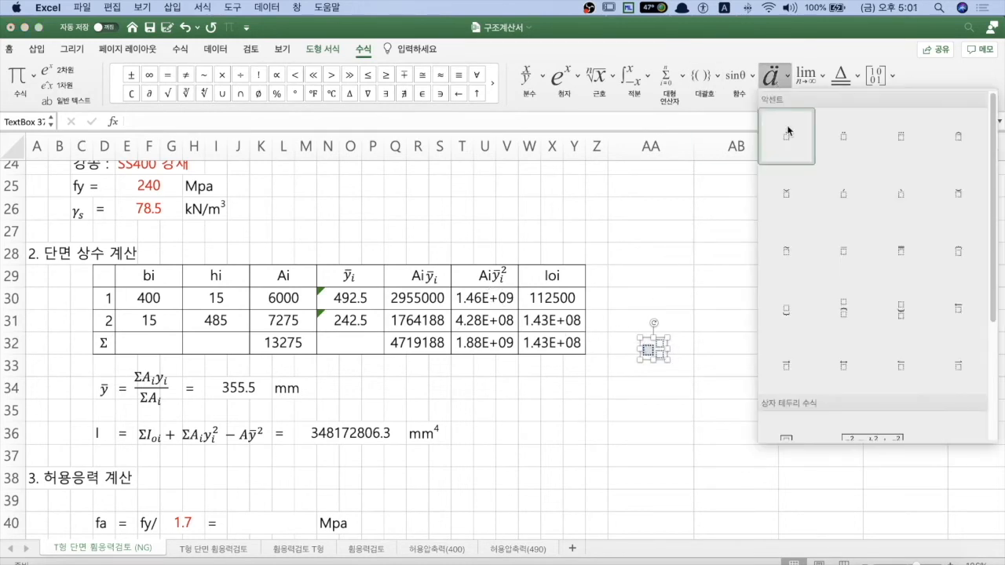
{"action": "left_click", "coordinate": [837, 259]}
Set the font size of the whole practice equation to 28.
{"action": "left_click", "coordinate": [660, 339]}
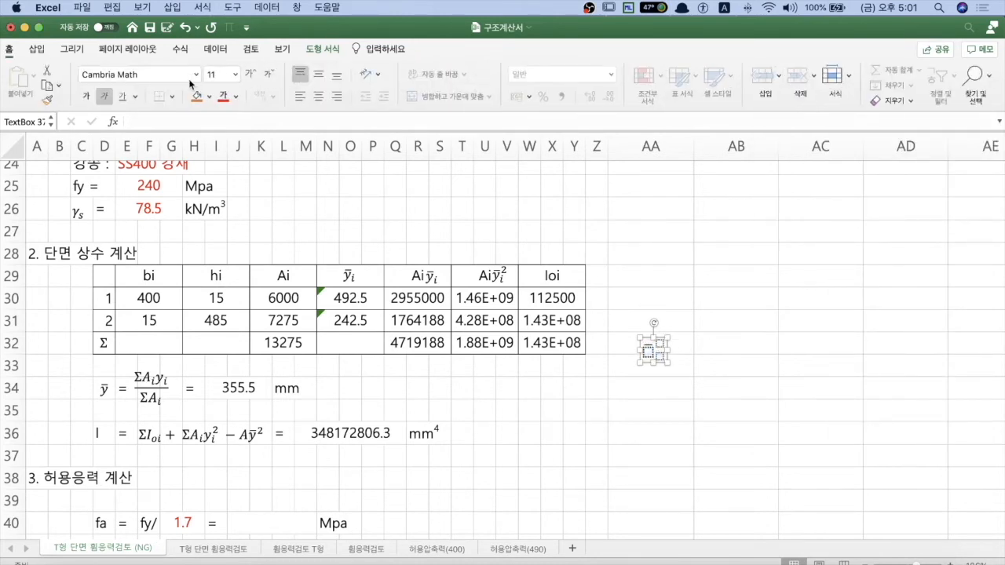
{"action": "left_click", "coordinate": [234, 75]}
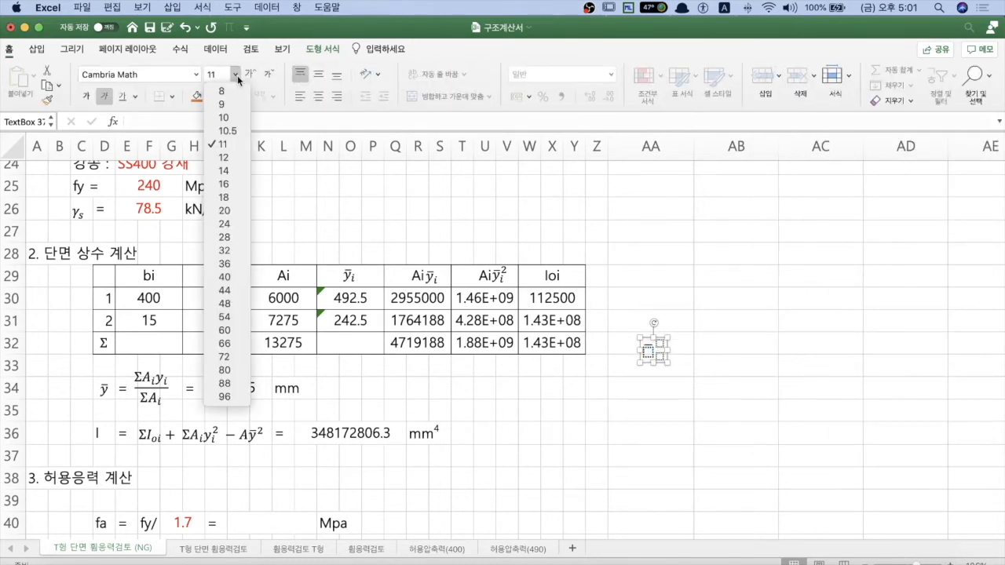
{"action": "left_click", "coordinate": [241, 237]}
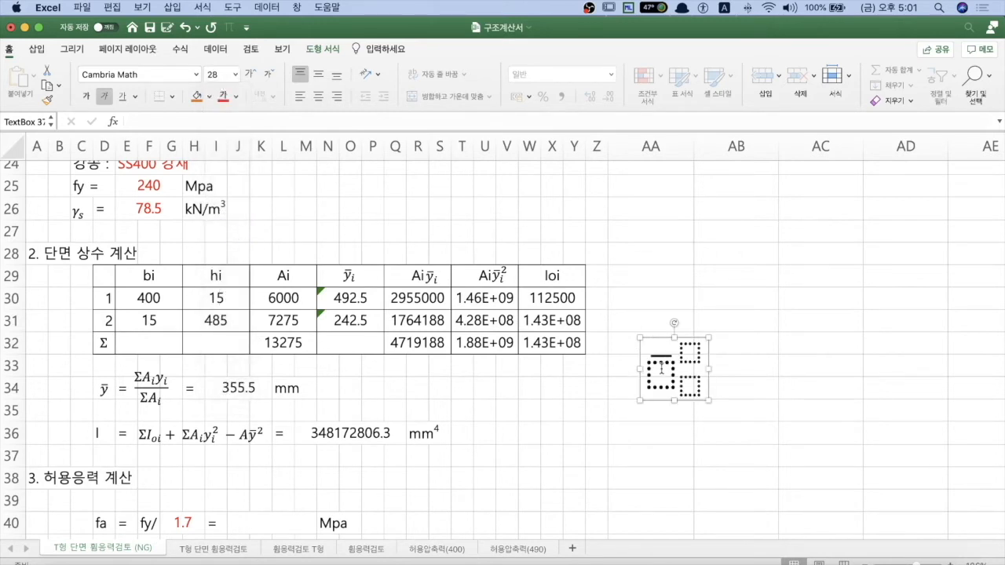
Fill the equation's placeholders with y as the base, i as the subscript and 2 as the superscript.
{"action": "left_click", "coordinate": [662, 367]}
{"action": "left_click", "coordinate": [688, 353]}
{"action": "left_click", "coordinate": [689, 381]}
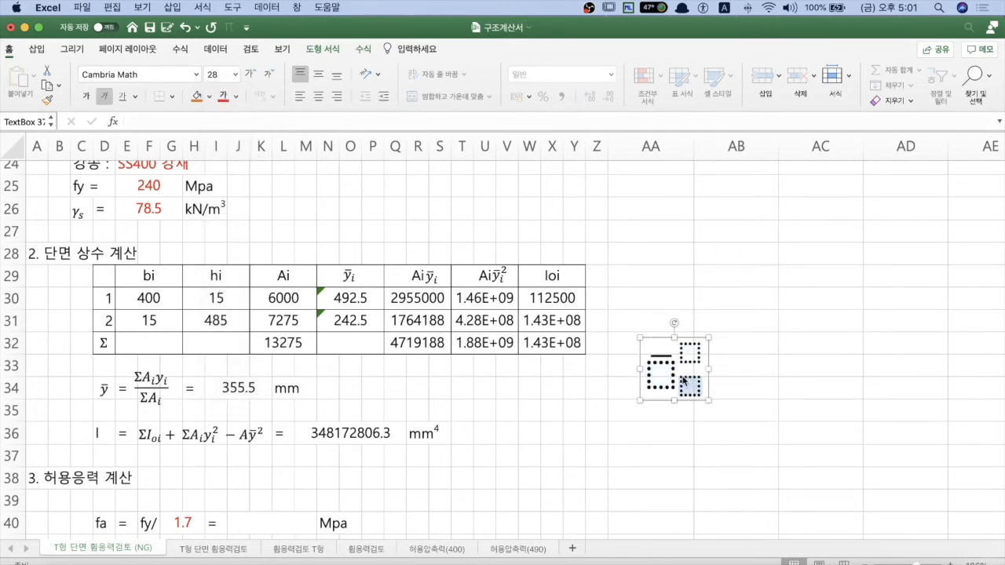
{"action": "left_click", "coordinate": [660, 378]}
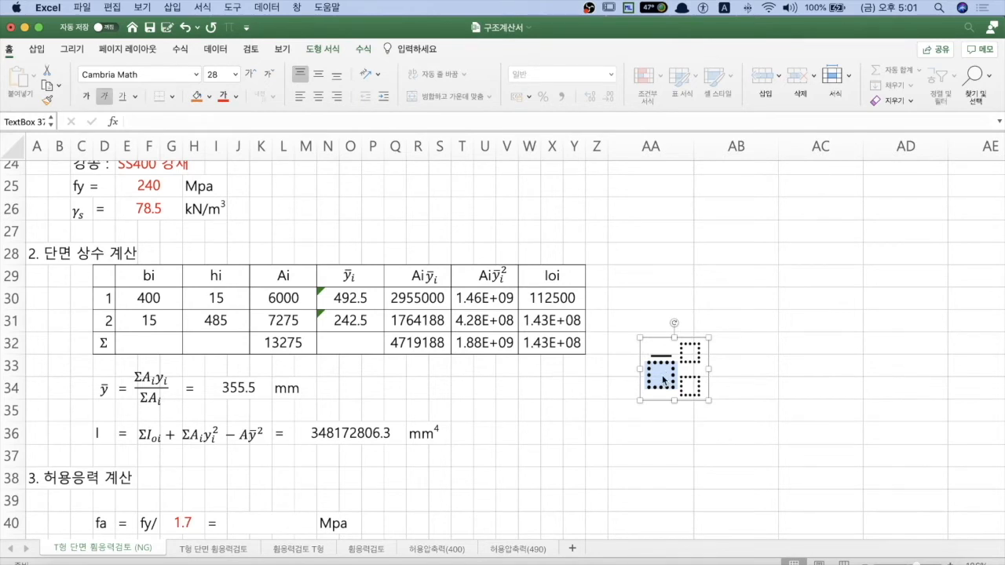
{"action": "type", "text": "y"}
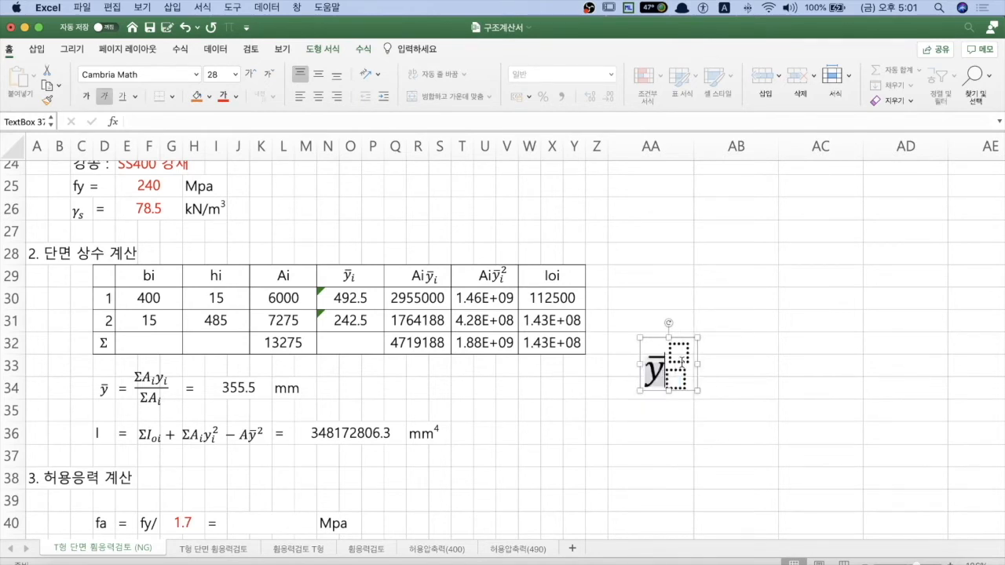
{"action": "left_click", "coordinate": [680, 378]}
{"action": "type", "text": "i"}
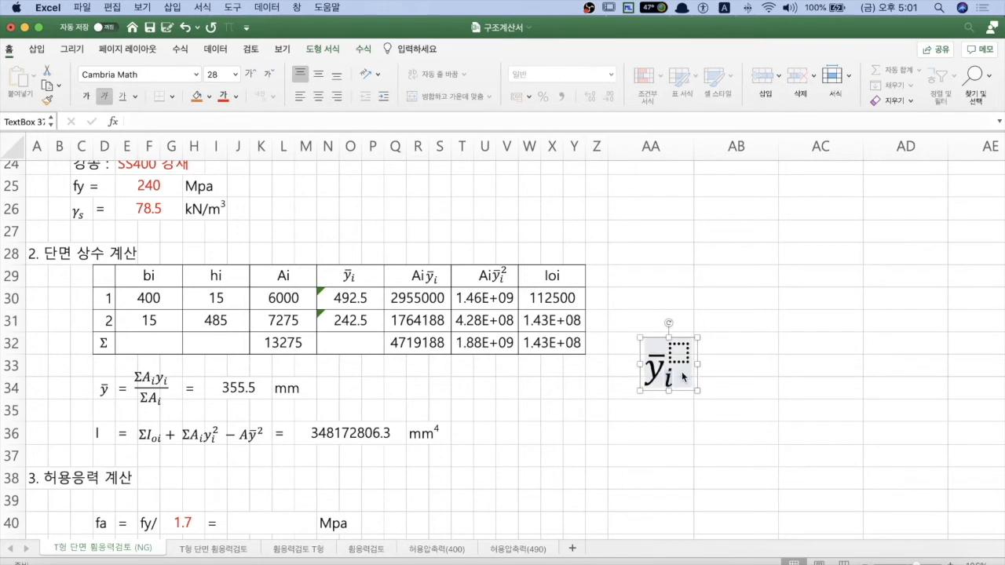
{"action": "left_click", "coordinate": [674, 361]}
{"action": "type", "text": "2"}
{"action": "left_click", "coordinate": [738, 373]}
{"action": "left_click", "coordinate": [701, 385]}
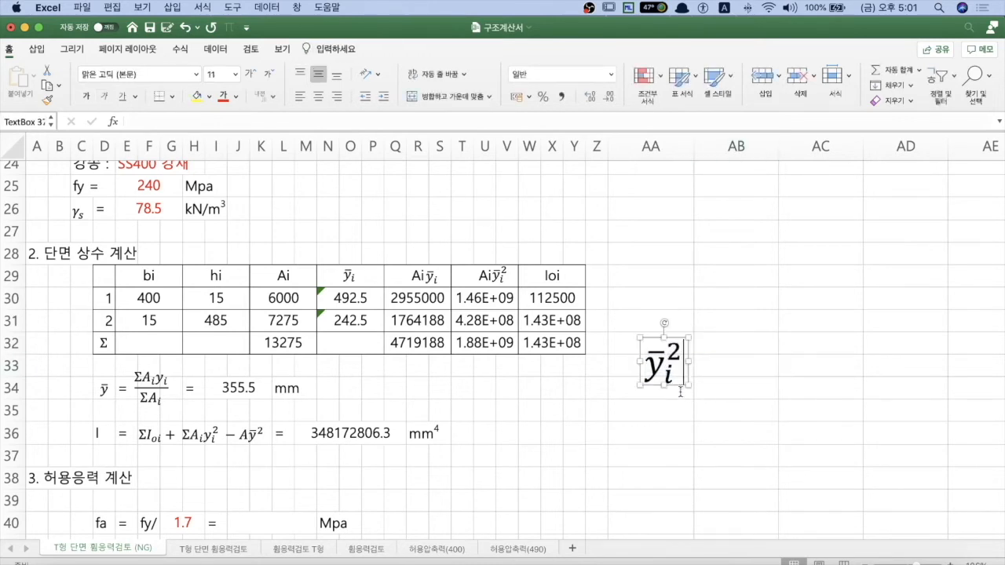
Clear the whole ȳi² expression from the practice equation's text box.
{"action": "left_click", "coordinate": [678, 338]}
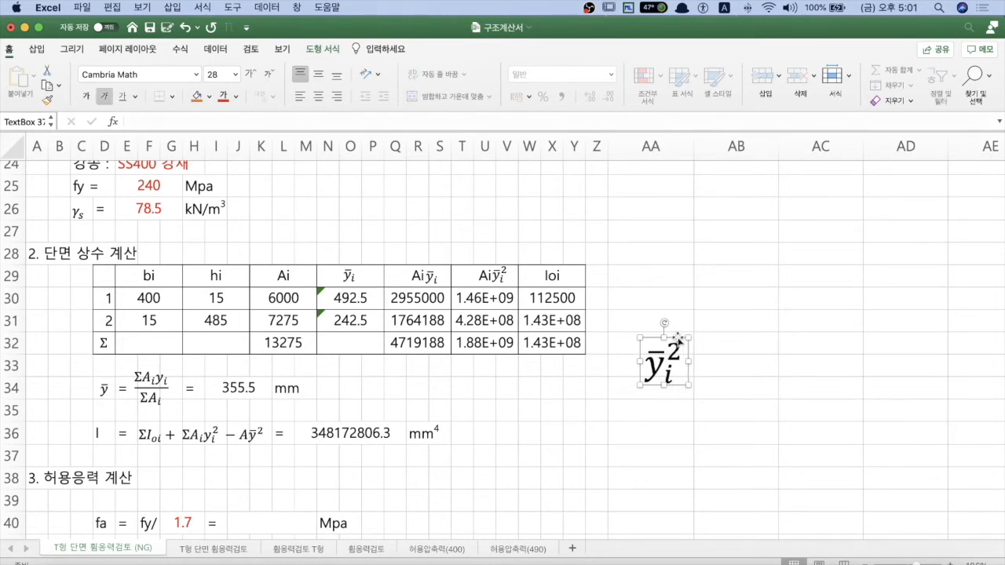
{"action": "left_click", "coordinate": [651, 363]}
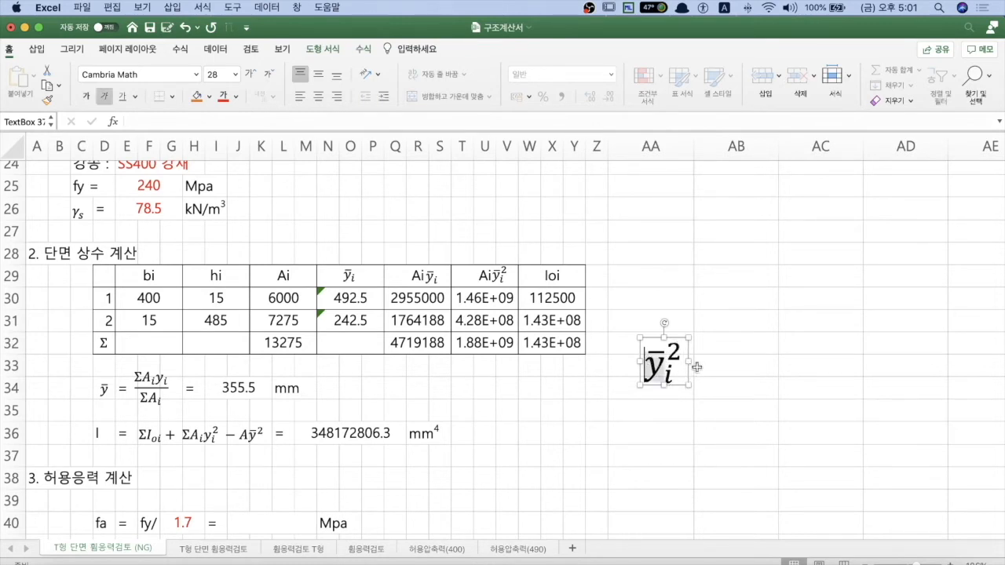
{"action": "left_click", "coordinate": [674, 339]}
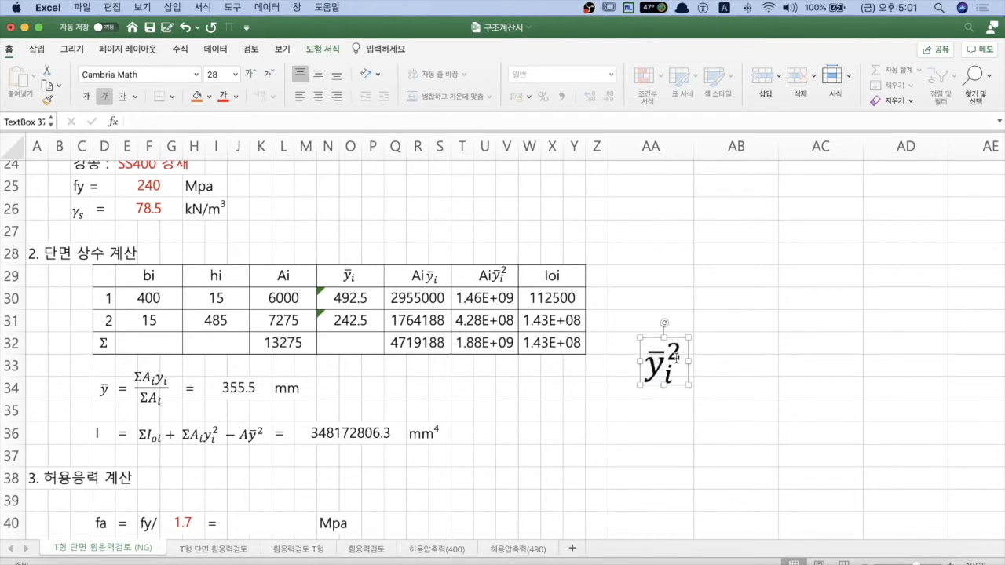
{"action": "left_click", "coordinate": [679, 361]}
{"action": "key", "text": "BackSpace"}
{"action": "key", "text": "BackSpace"}
{"action": "key", "text": "BackSpace"}
{"action": "key", "text": "BackSpace"}
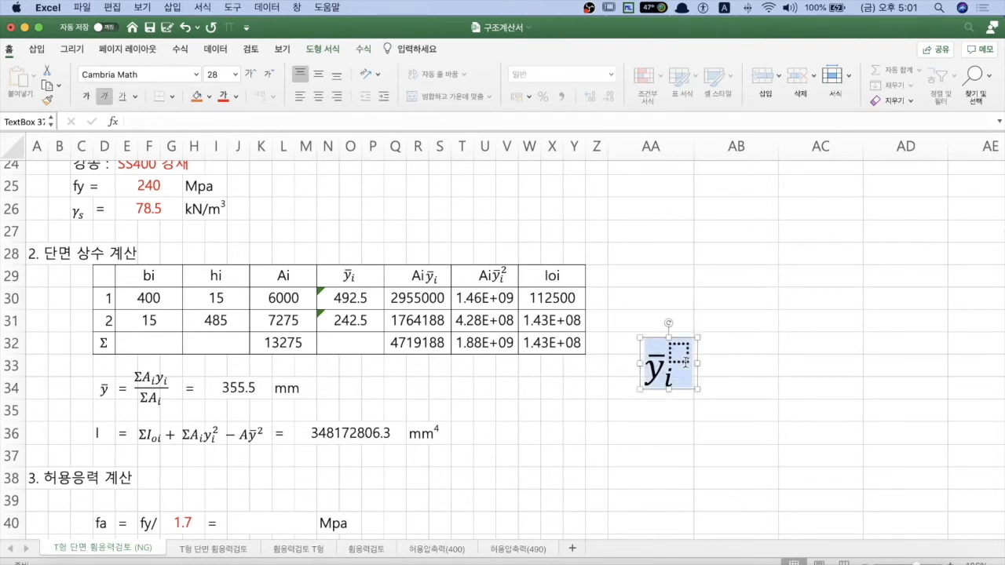
{"action": "key", "text": "BackSpace"}
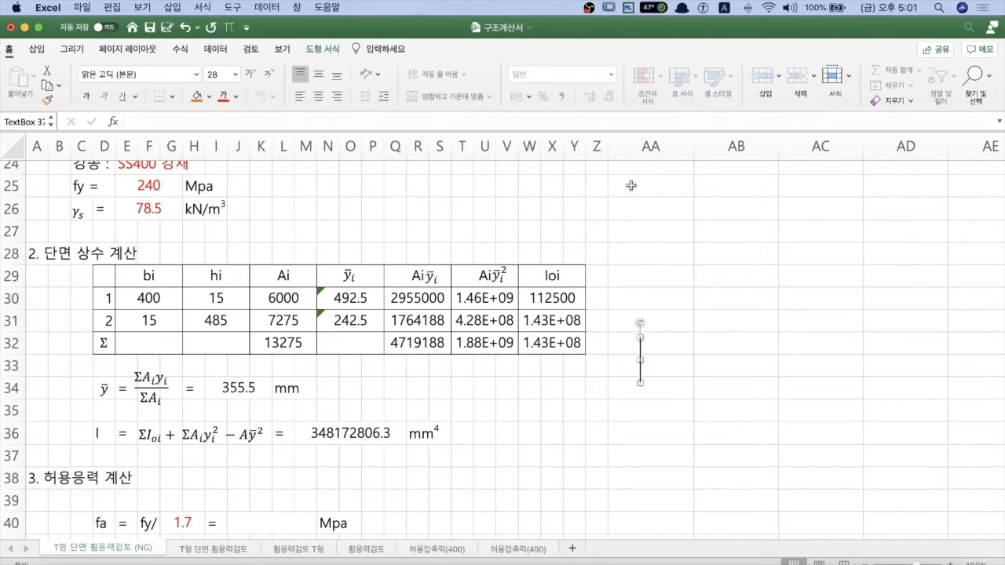
Insert a new equation in the emptied text box and add a summation operator without limits.
{"action": "left_click", "coordinate": [669, 364]}
{"action": "left_click", "coordinate": [641, 360]}
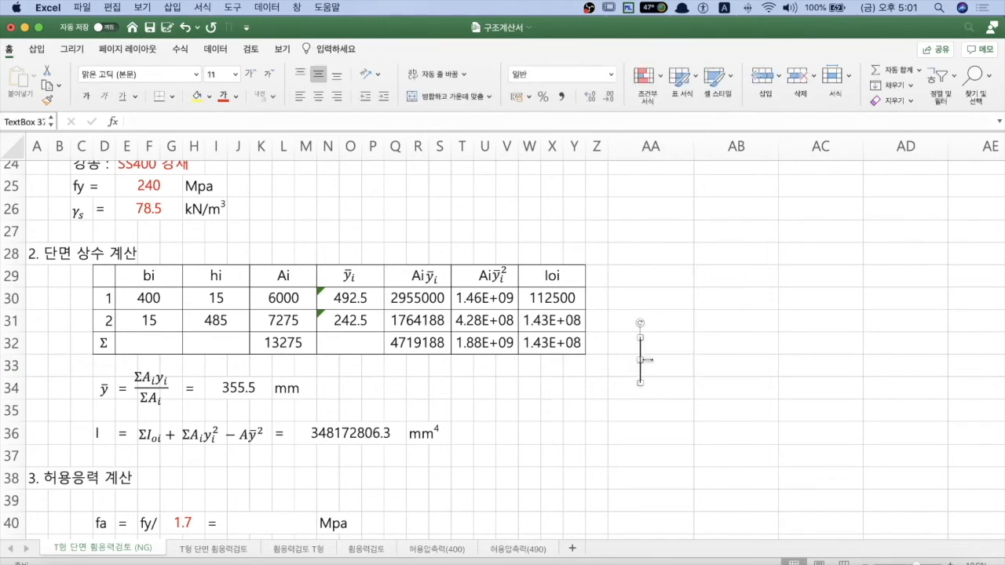
{"action": "left_click", "coordinate": [36, 48]}
{"action": "left_click", "coordinate": [918, 76]}
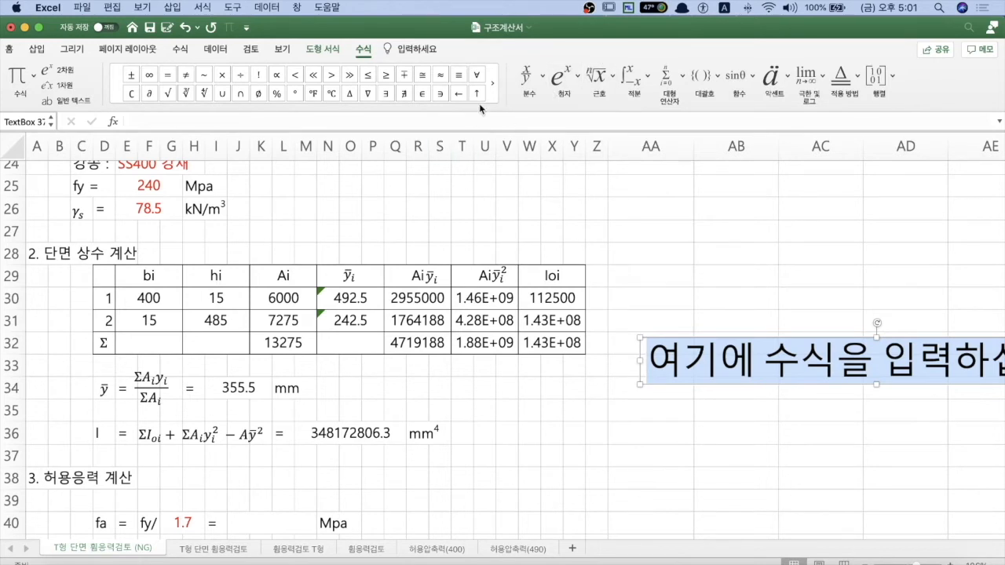
{"action": "left_click", "coordinate": [668, 92]}
{"action": "left_click", "coordinate": [686, 130]}
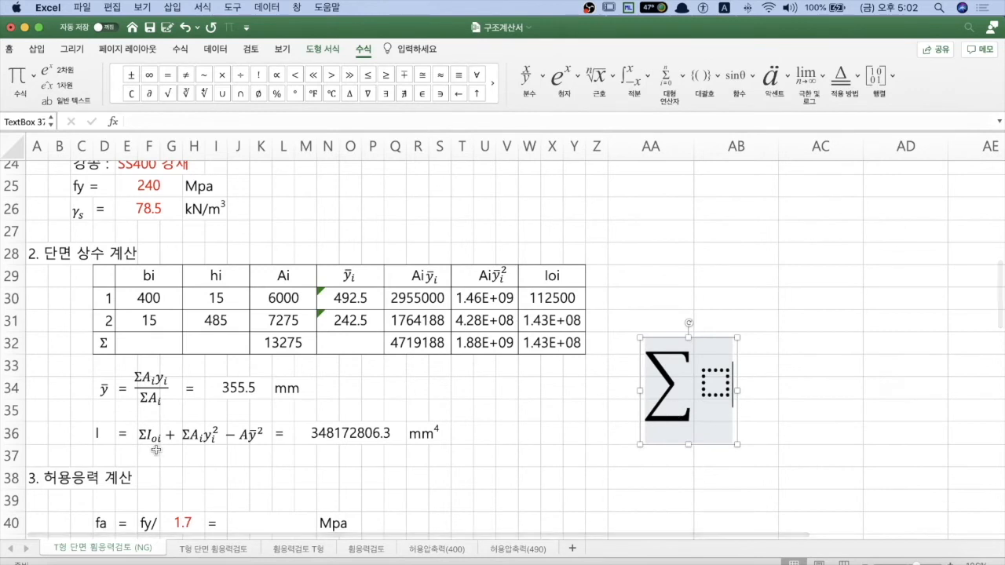
Replace the large summation structure with the Greek capital letter Σ symbol.
{"action": "double_click", "coordinate": [673, 423]}
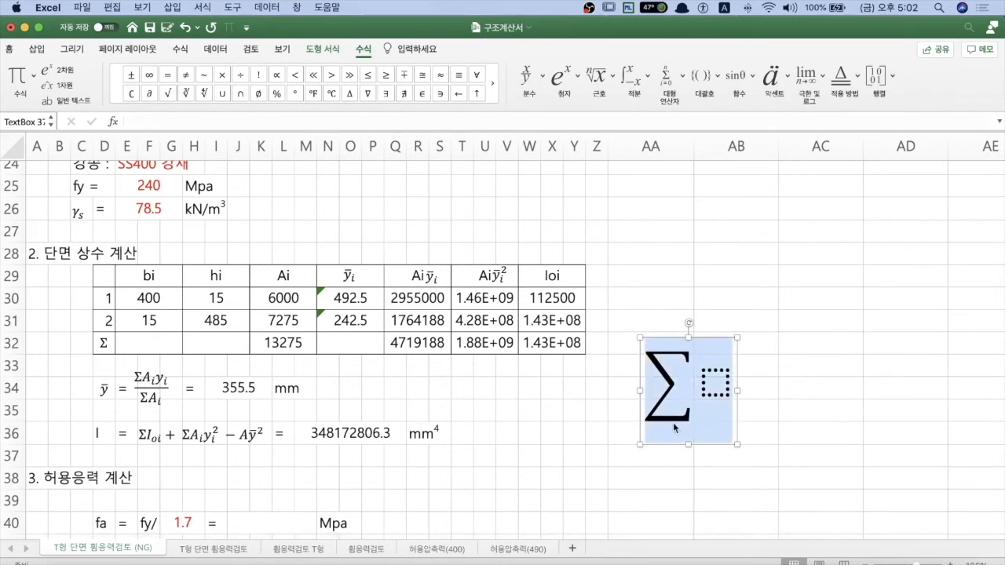
{"action": "left_click", "coordinate": [491, 94]}
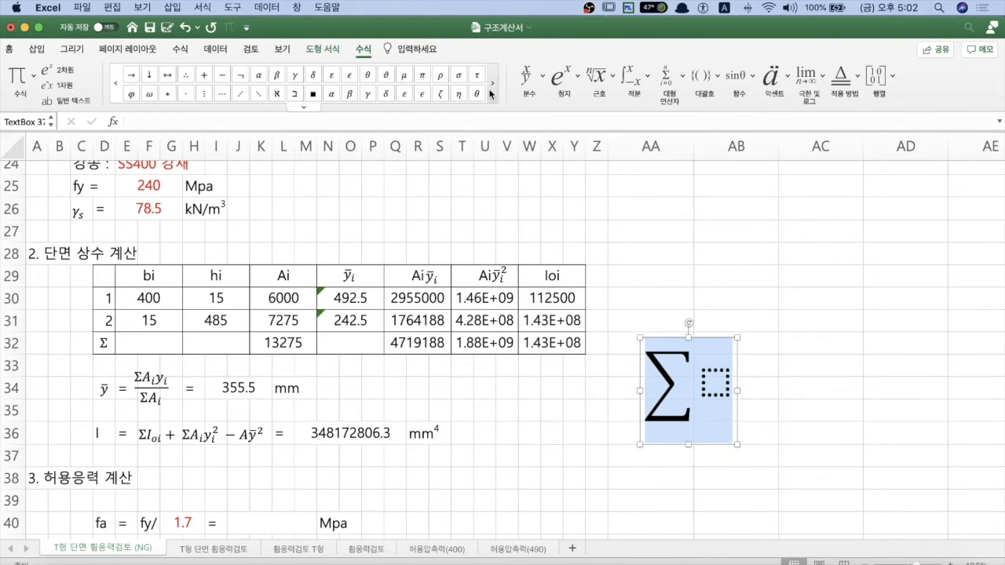
{"action": "left_click", "coordinate": [491, 94]}
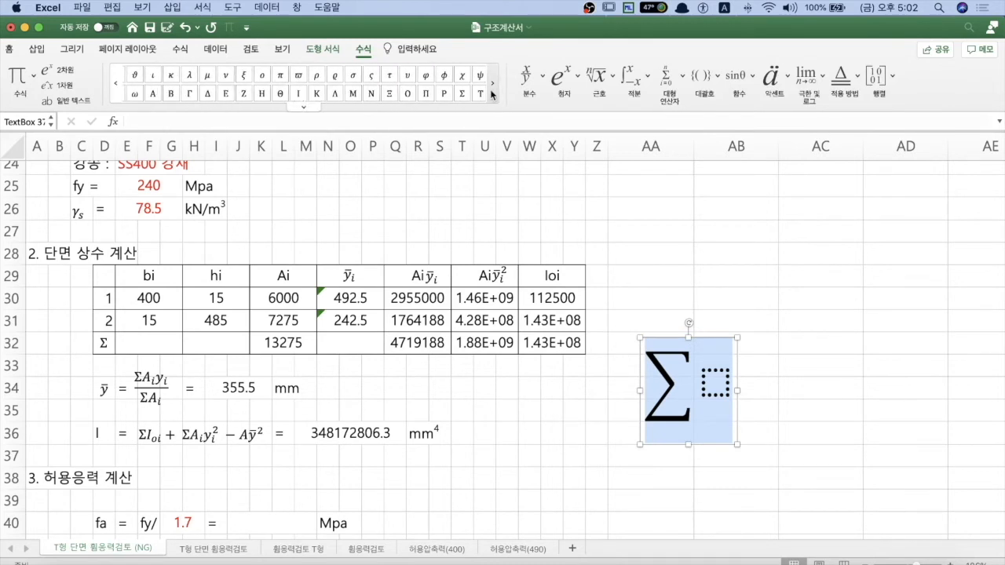
{"action": "left_click", "coordinate": [455, 94]}
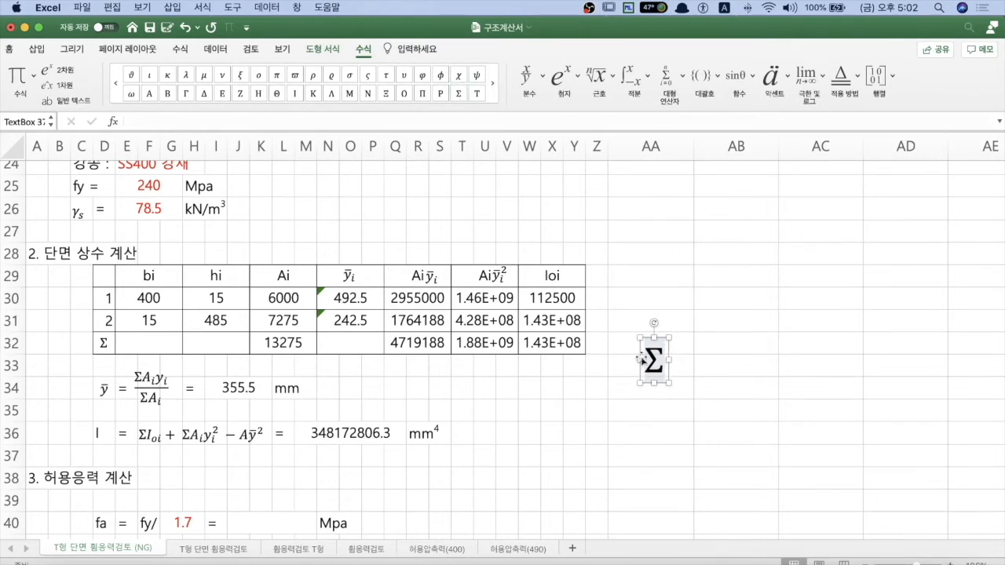
Check the notation in the moment of inertia equation in row 36 and delete the practice Σ equation.
{"action": "left_click", "coordinate": [157, 444]}
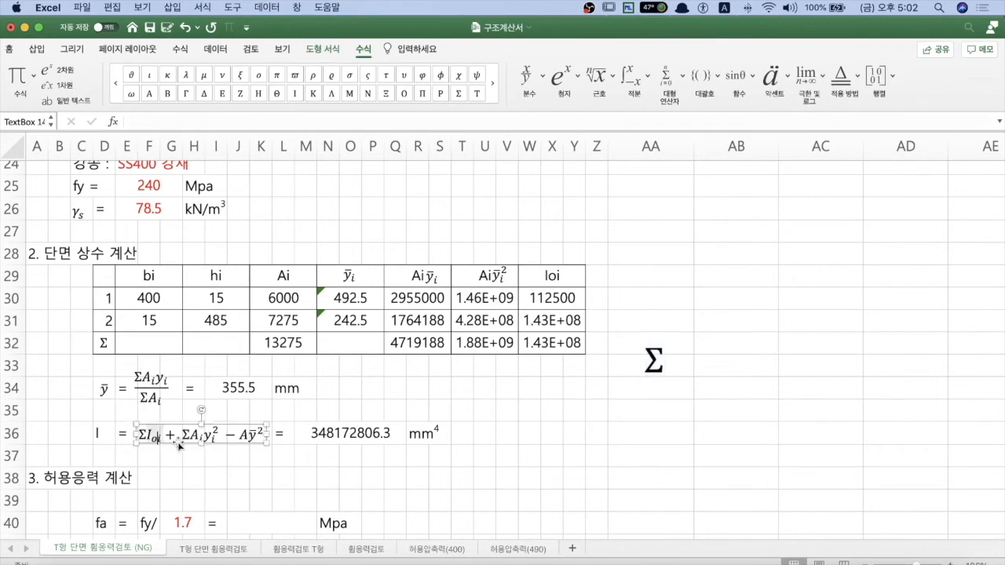
{"action": "left_click", "coordinate": [313, 455]}
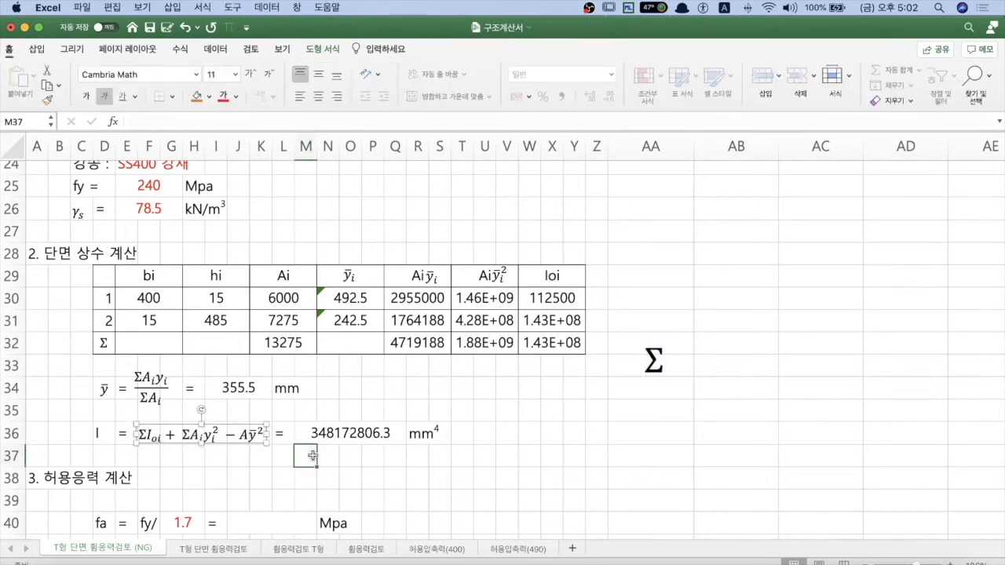
{"action": "left_click", "coordinate": [653, 363]}
{"action": "left_click", "coordinate": [664, 339]}
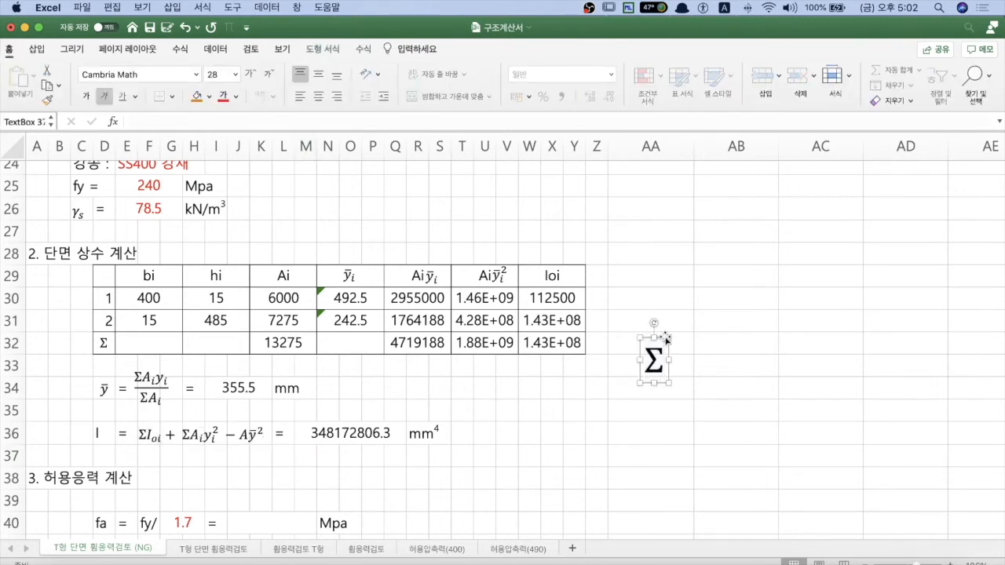
{"action": "key", "text": "Delete"}
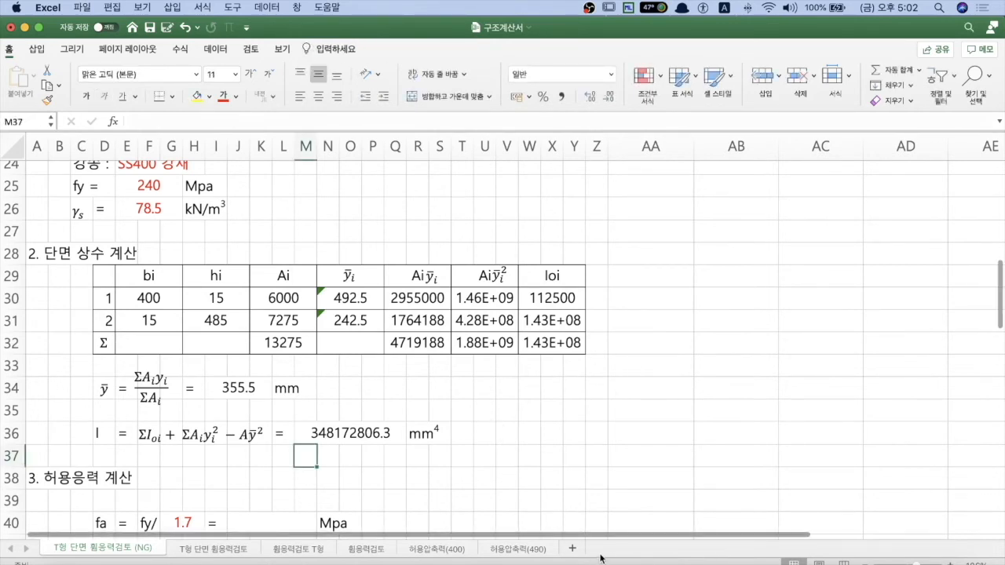
Examine the allowable stress line fa = fy/1.7 in row 40, including its divisor and the empty result cell.
{"action": "left_click", "coordinate": [396, 496]}
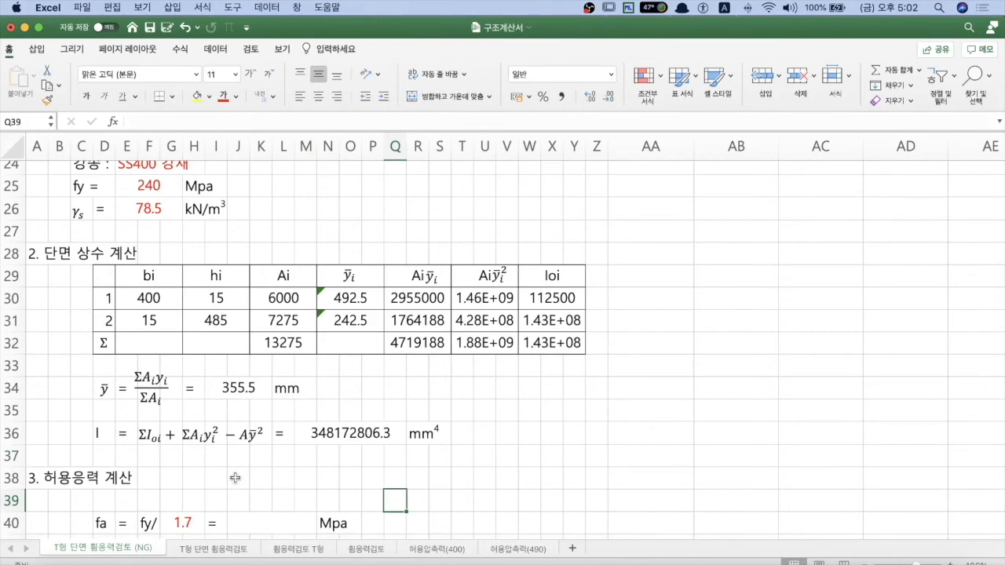
{"action": "scroll", "coordinate": [236, 478], "scroll_direction": "down", "scroll_amount": 3}
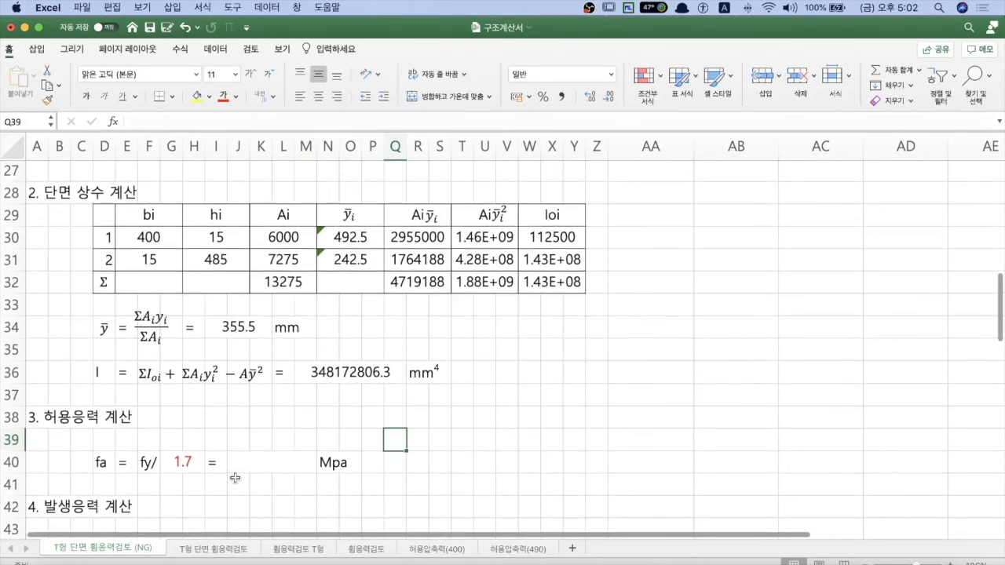
{"action": "left_click", "coordinate": [271, 437]}
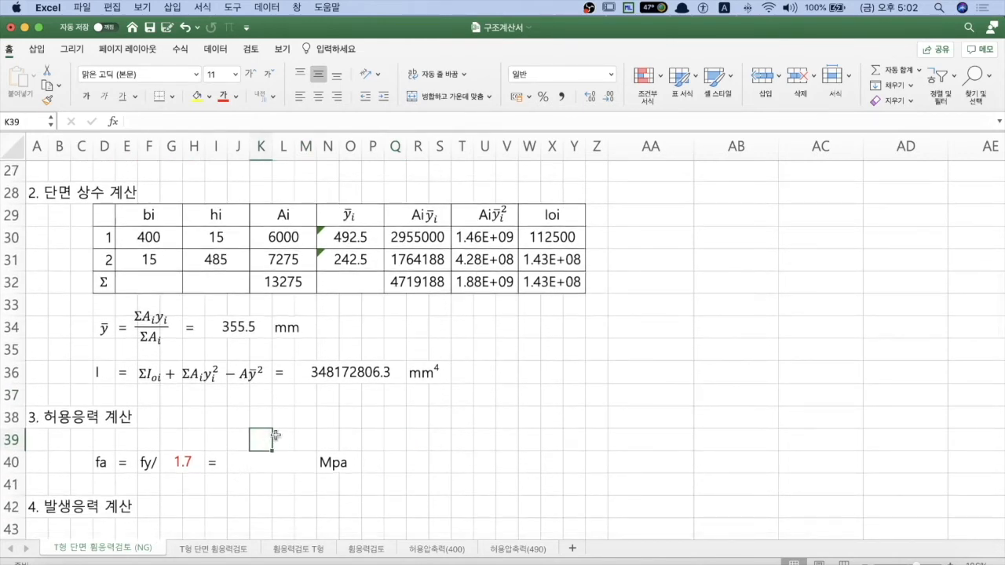
{"action": "left_click", "coordinate": [104, 464]}
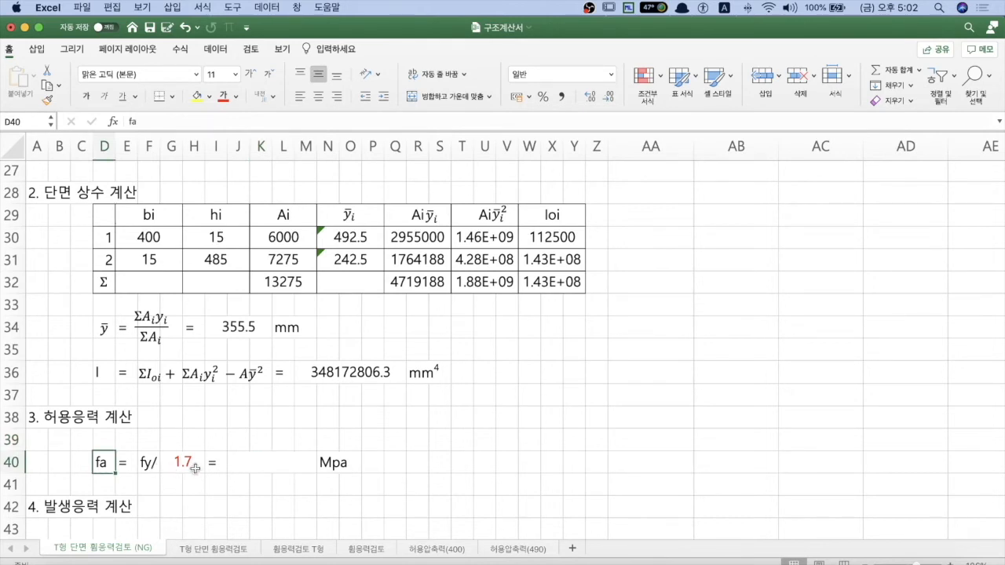
{"action": "left_click", "coordinate": [181, 471]}
{"action": "left_click", "coordinate": [250, 469]}
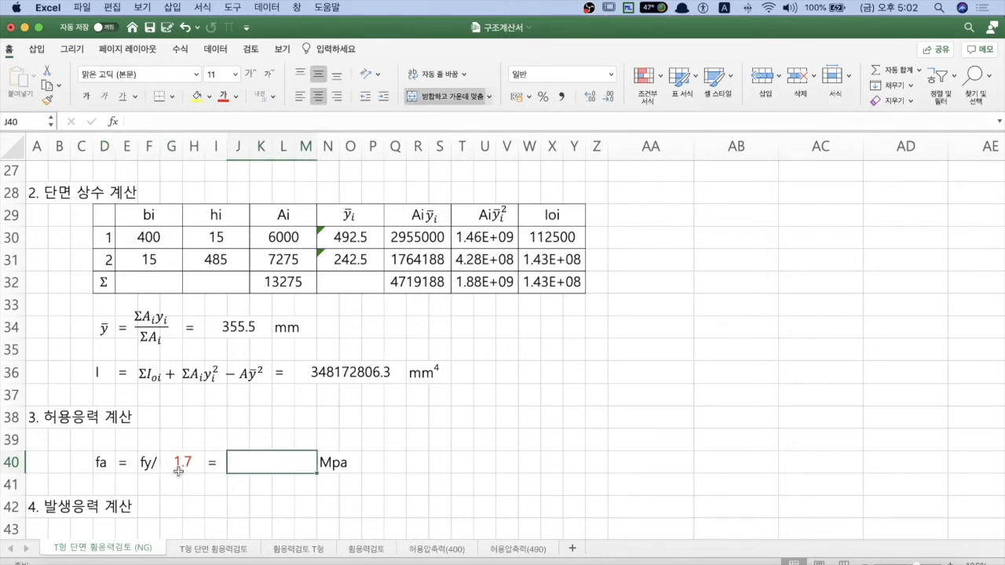
{"action": "left_click", "coordinate": [190, 466]}
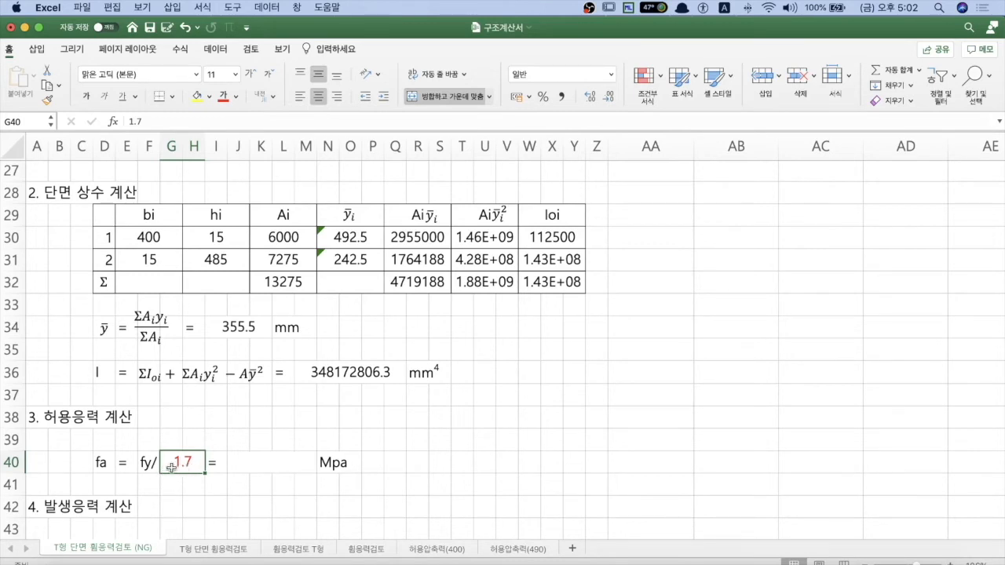
{"action": "left_click", "coordinate": [261, 461]}
{"action": "type", "text": "="}
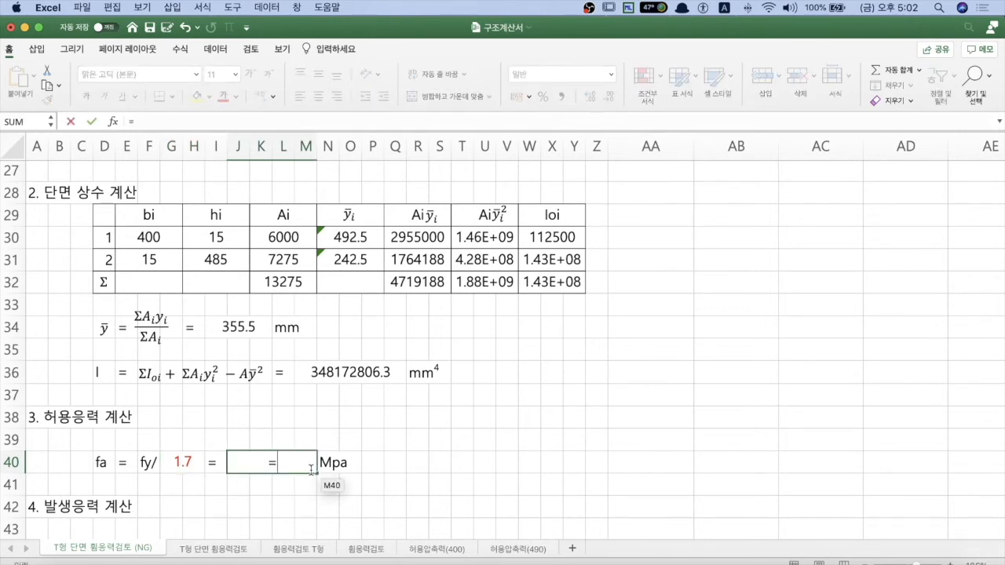
{"action": "left_click", "coordinate": [416, 440]}
{"action": "left_click", "coordinate": [289, 469]}
{"action": "scroll", "coordinate": [571, 375], "scroll_direction": "up", "scroll_amount": 5}
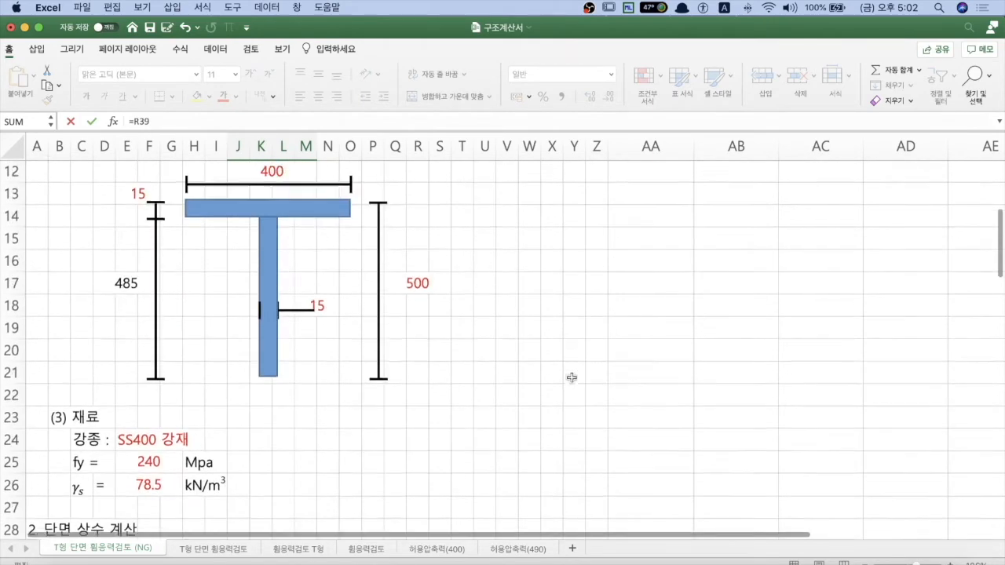
{"action": "left_click", "coordinate": [158, 470]}
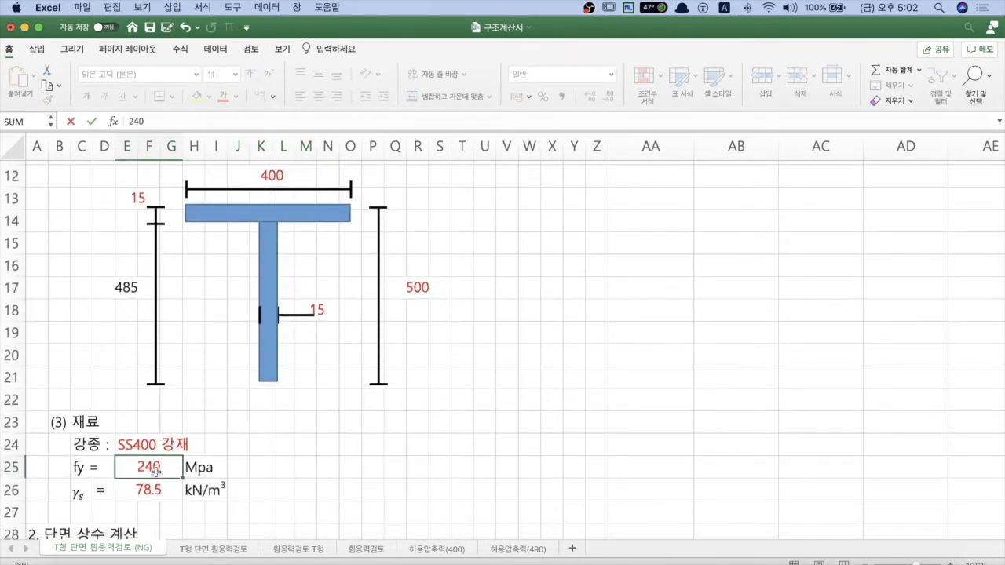
{"action": "key", "text": "Down"}
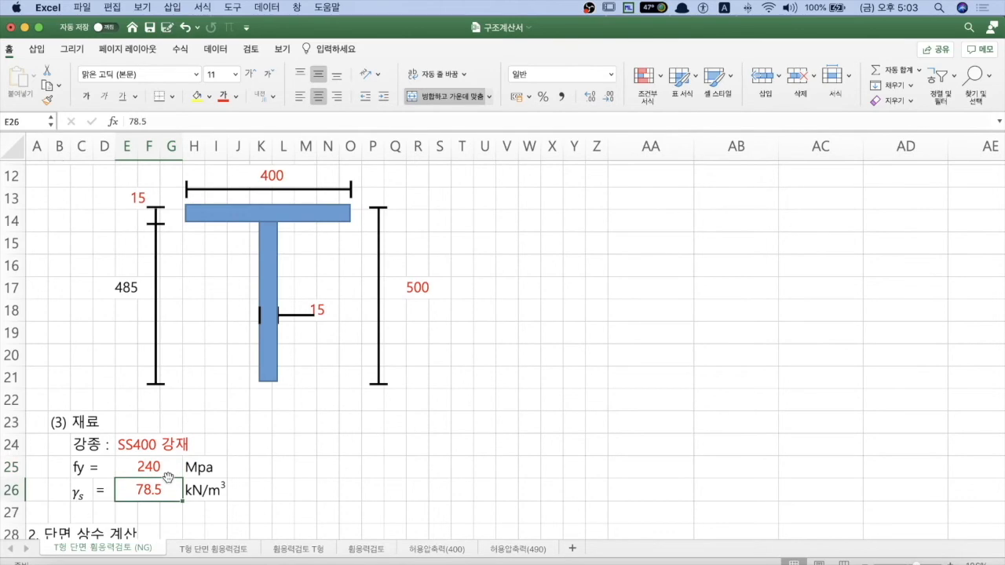
{"action": "scroll", "coordinate": [274, 460], "scroll_direction": "down", "scroll_amount": 5}
{"action": "scroll", "coordinate": [276, 460], "scroll_direction": "down", "scroll_amount": 3}
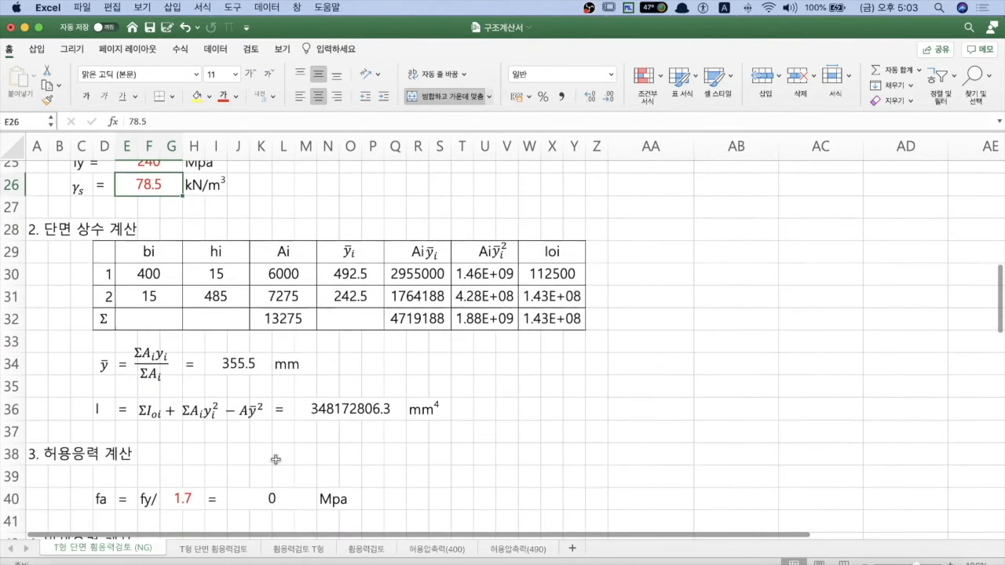
Replace the mistaken reference in J40 with the allowable stress formula =E25/G40, dividing fy by the 1.7 factor.
{"action": "left_click", "coordinate": [274, 416]}
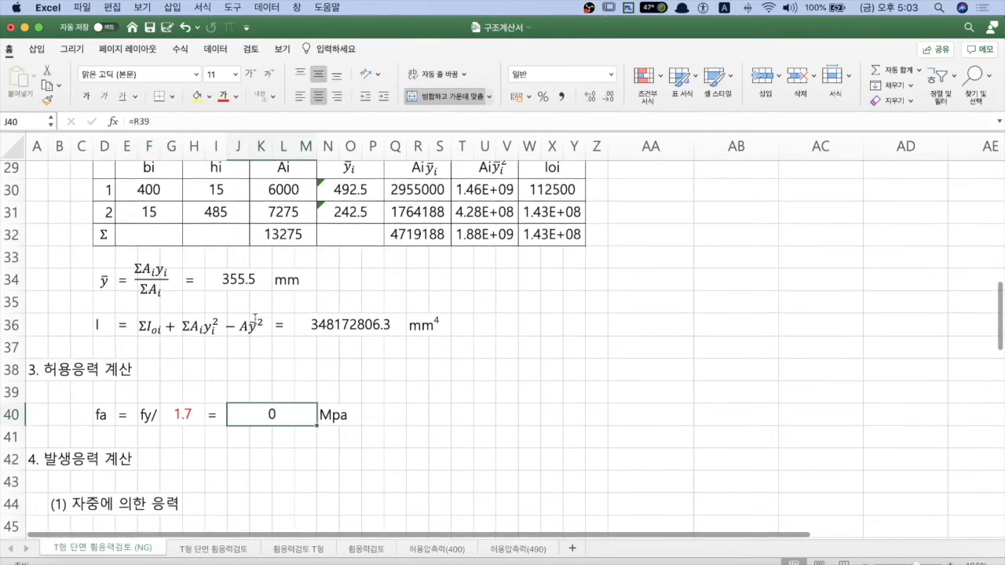
{"action": "left_click", "coordinate": [161, 120]}
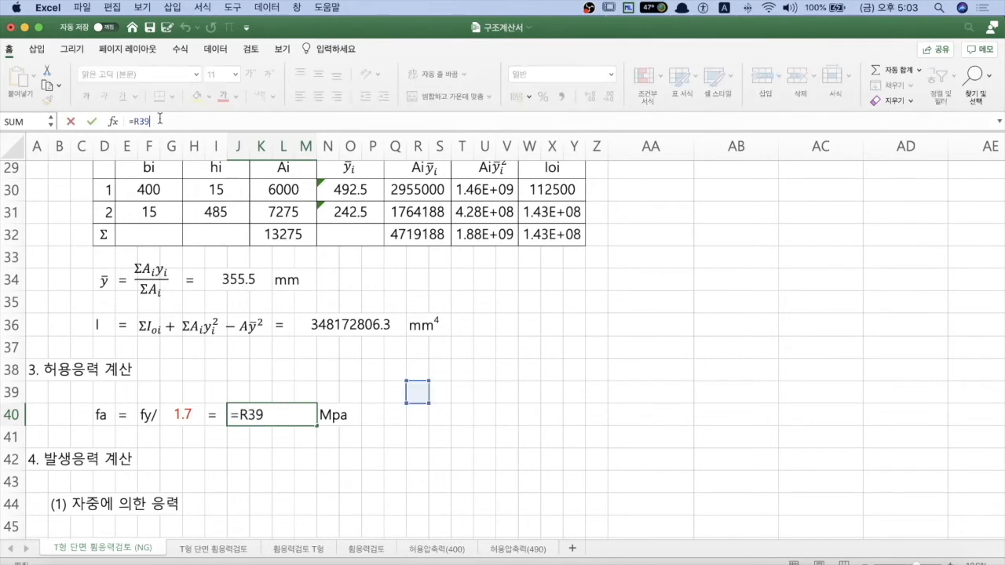
{"action": "left_click", "coordinate": [274, 418]}
{"action": "key", "text": "BackSpace"}
{"action": "key", "text": "BackSpace"}
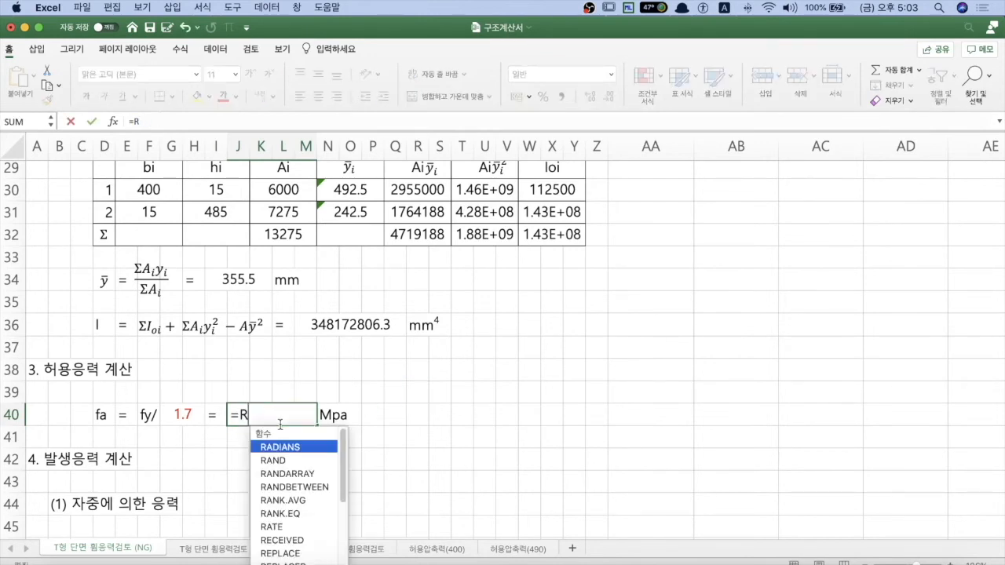
{"action": "key", "text": "BackSpace"}
{"action": "scroll", "coordinate": [289, 385], "scroll_direction": "up", "scroll_amount": 6}
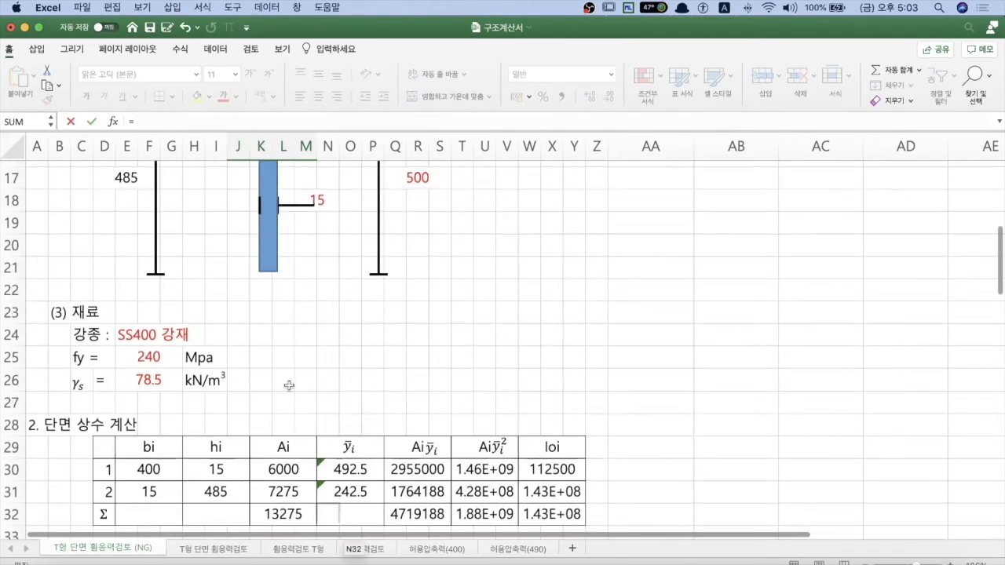
{"action": "left_click", "coordinate": [151, 358]}
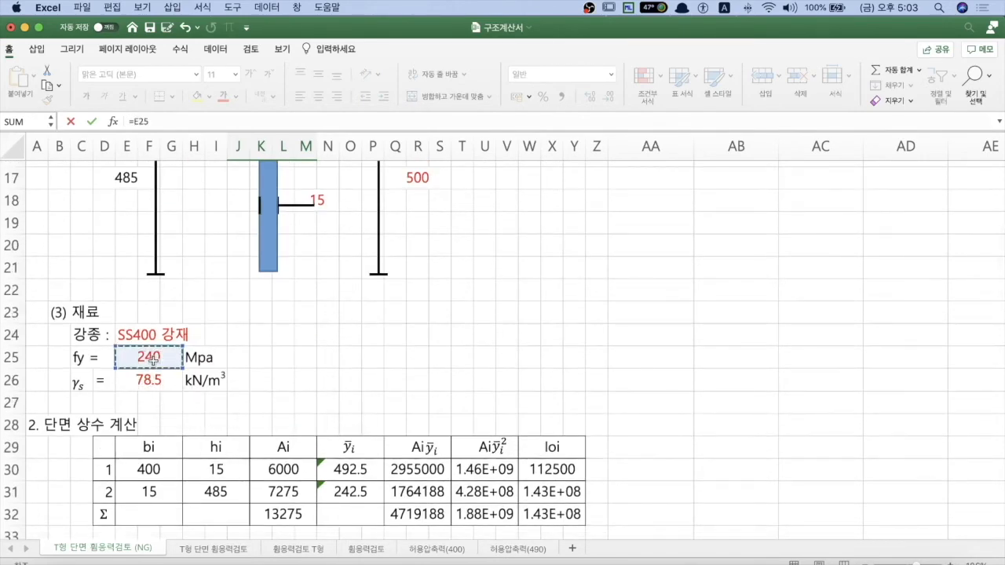
{"action": "type", "text": "/"}
{"action": "scroll", "coordinate": [314, 400], "scroll_direction": "down", "scroll_amount": 5}
{"action": "left_click", "coordinate": [195, 455]}
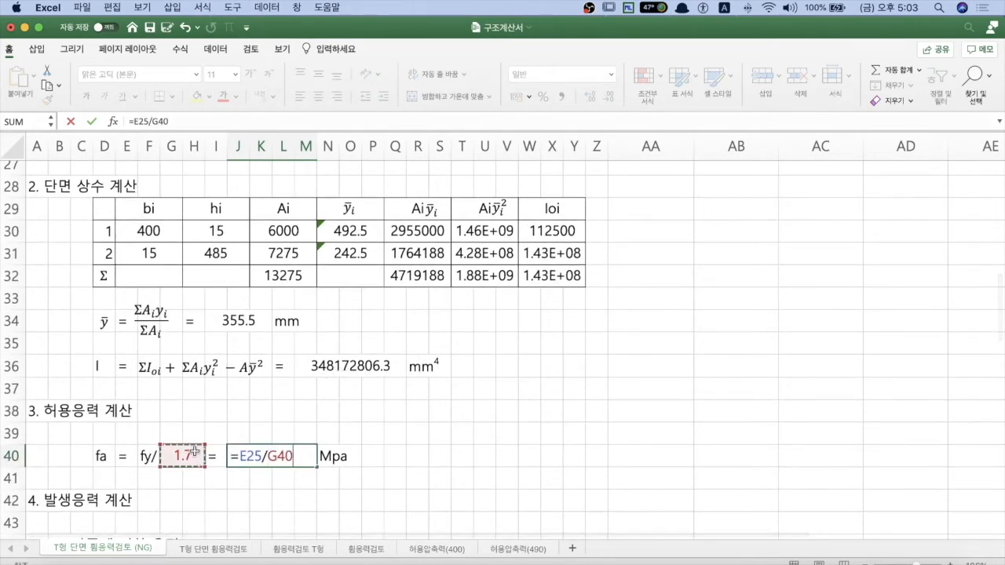
{"action": "key", "text": "Return"}
Wrap the allowable stress formula in J40 in ROUND with two decimal places, giving =ROUND(E25/G40,2).
{"action": "left_click", "coordinate": [243, 454]}
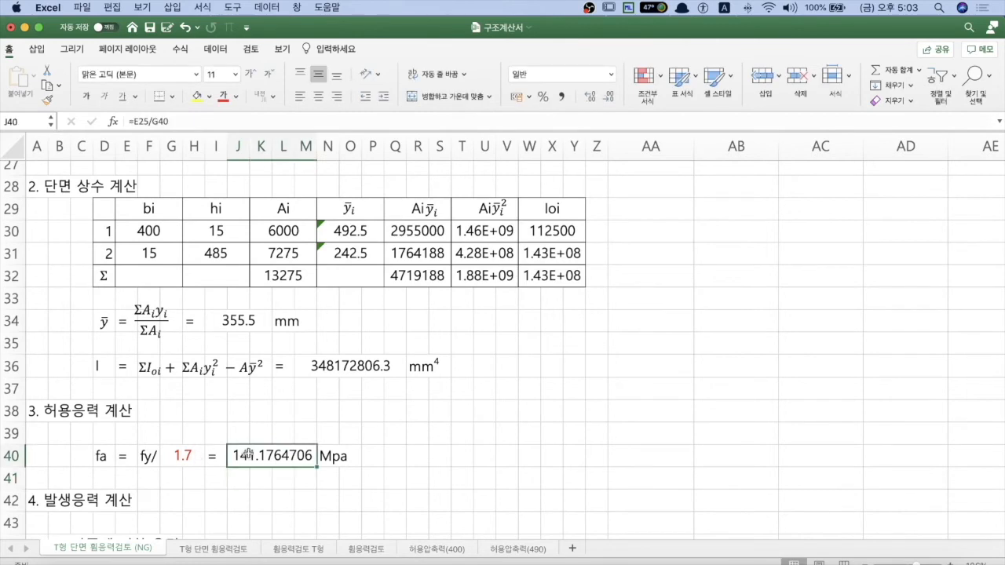
{"action": "left_click", "coordinate": [135, 123]}
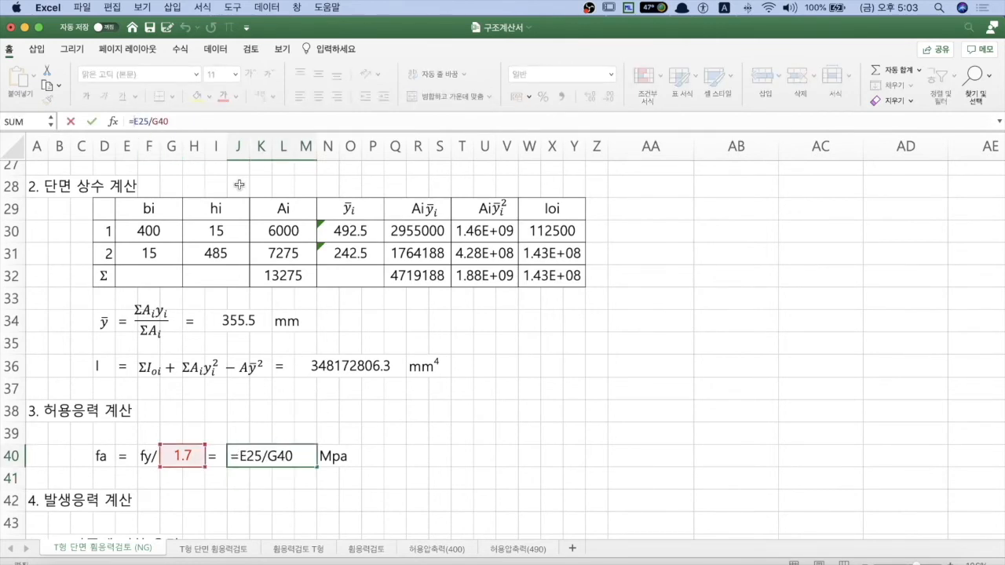
{"action": "type", "text": "round"}
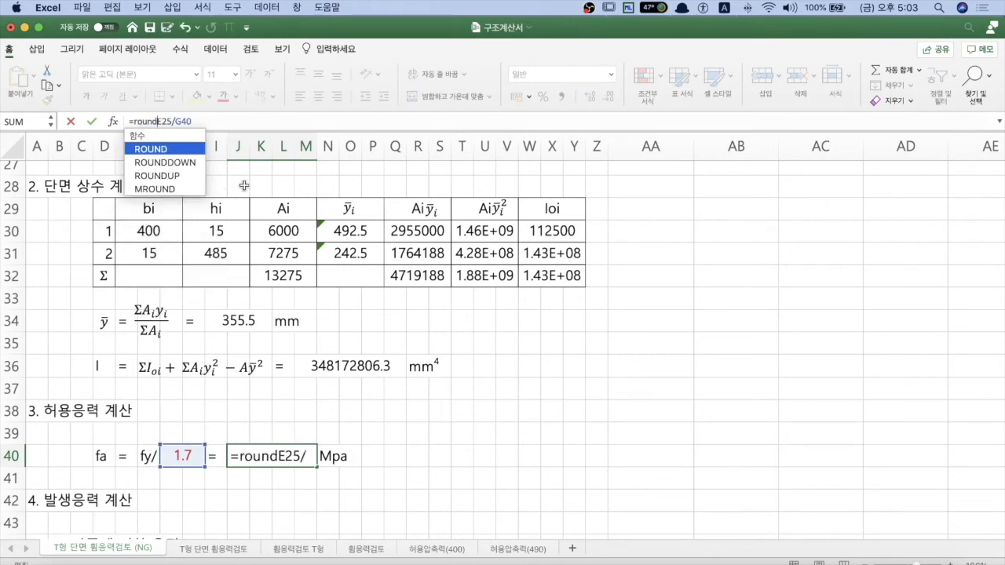
{"action": "type", "text": "("}
{"action": "key", "text": "End"}
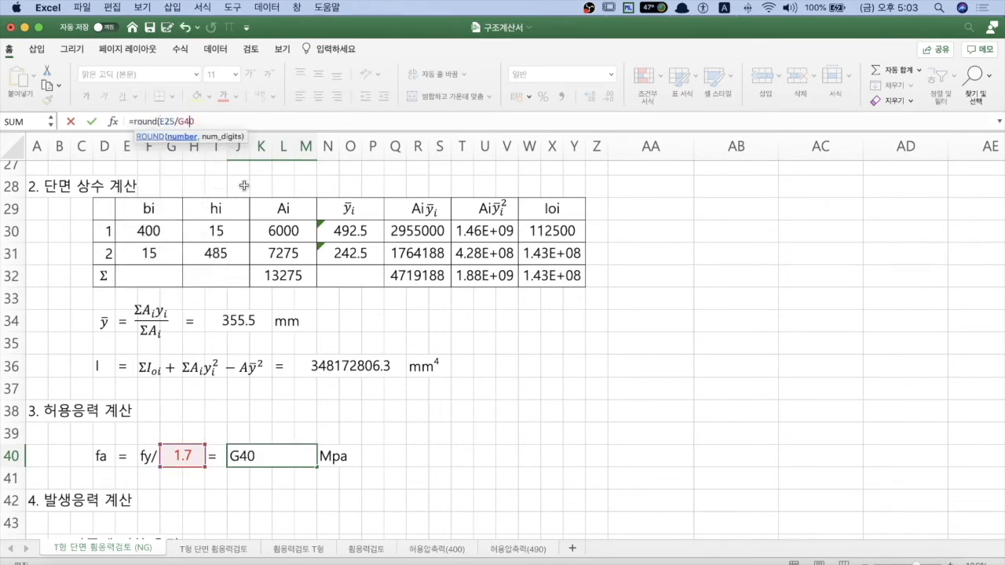
{"action": "type", "text": ",2"}
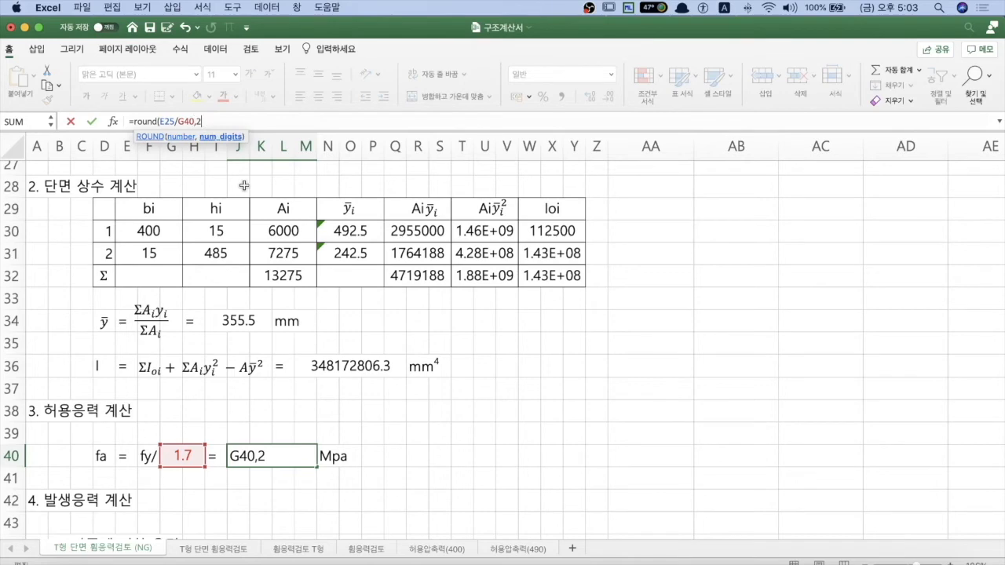
{"action": "type", "text": ")"}
{"action": "key", "text": "Return"}
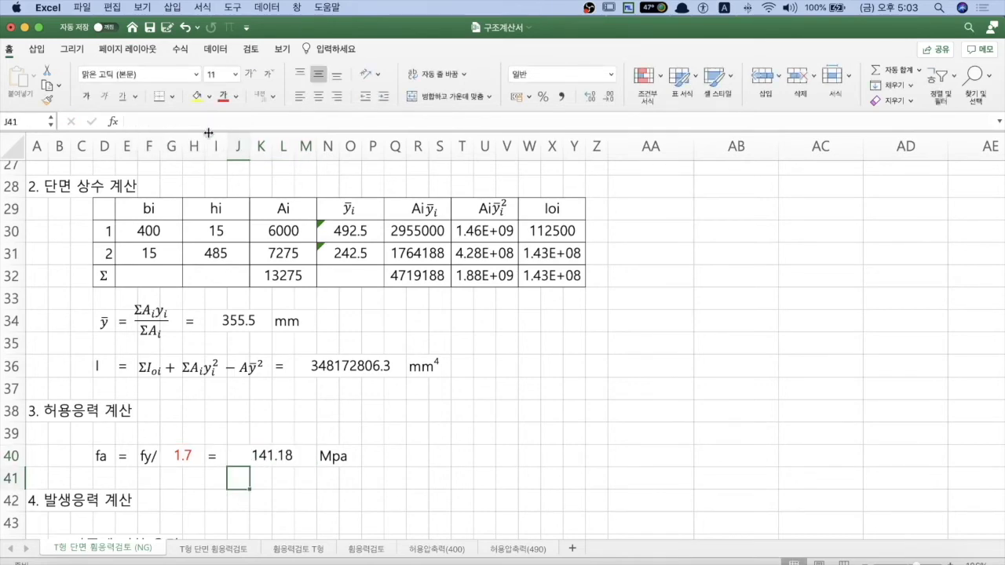
Calculate the self-weight distributed load wd in M46 from unit weight and total area with =E26*K32*10^(-6).
{"action": "scroll", "coordinate": [320, 486], "scroll_direction": "down", "scroll_amount": 5}
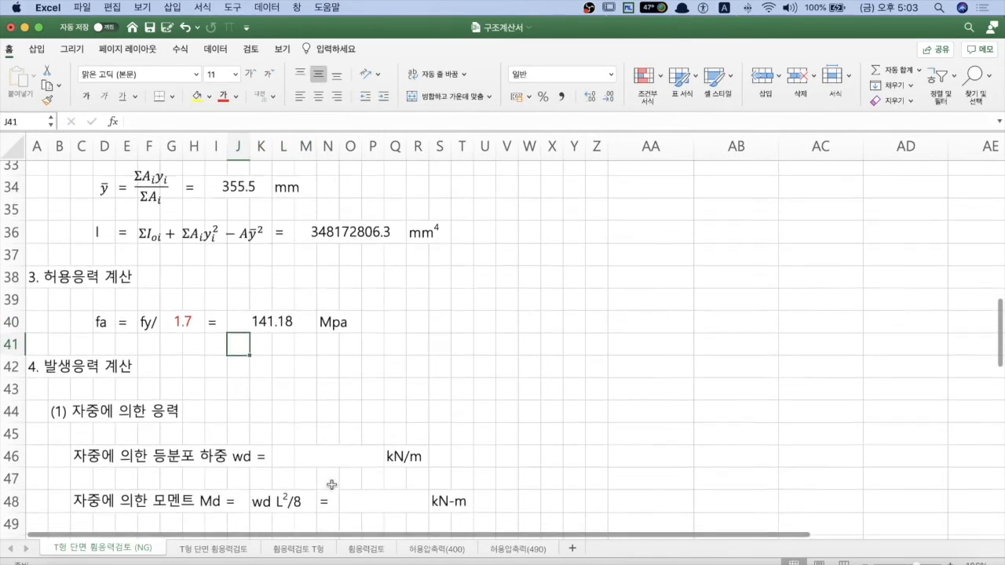
{"action": "scroll", "coordinate": [331, 485], "scroll_direction": "down", "scroll_amount": 3}
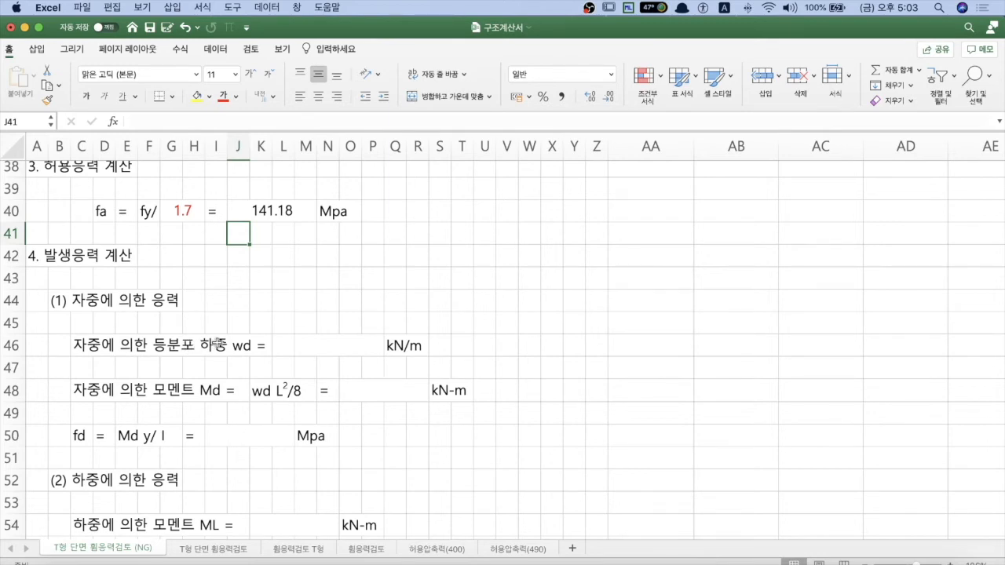
{"action": "left_click", "coordinate": [319, 344]}
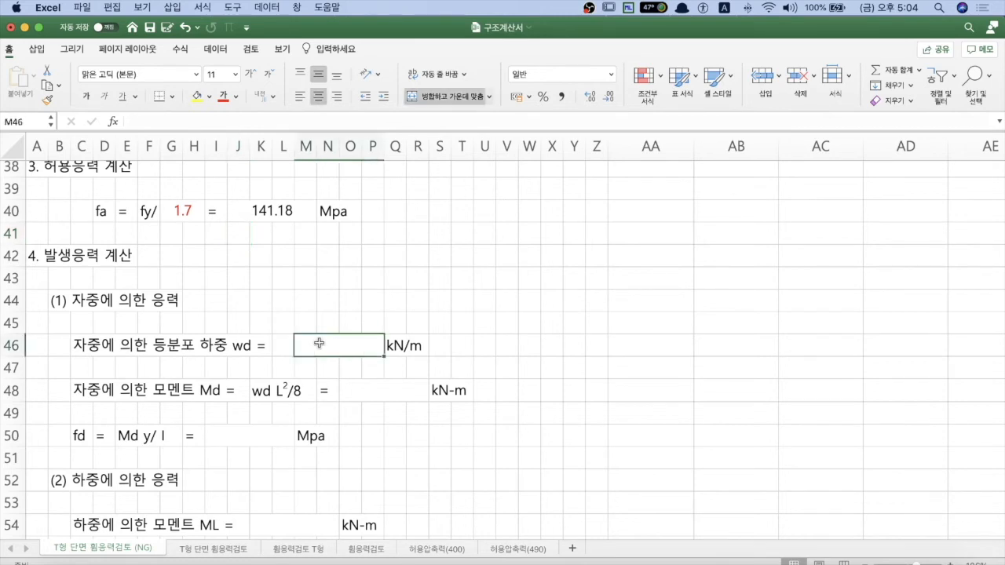
{"action": "type", "text": "="}
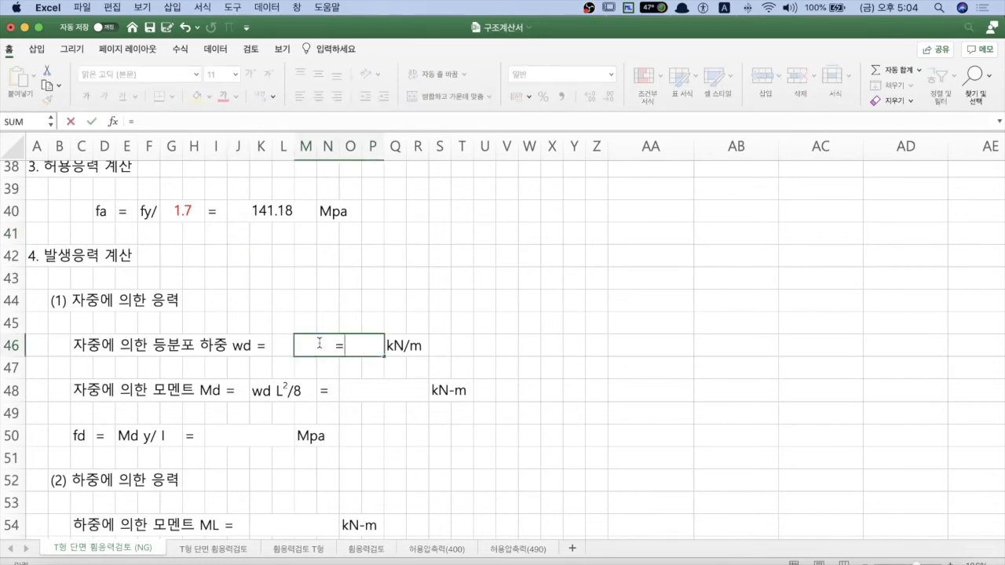
{"action": "scroll", "coordinate": [362, 324], "scroll_direction": "up", "scroll_amount": 8}
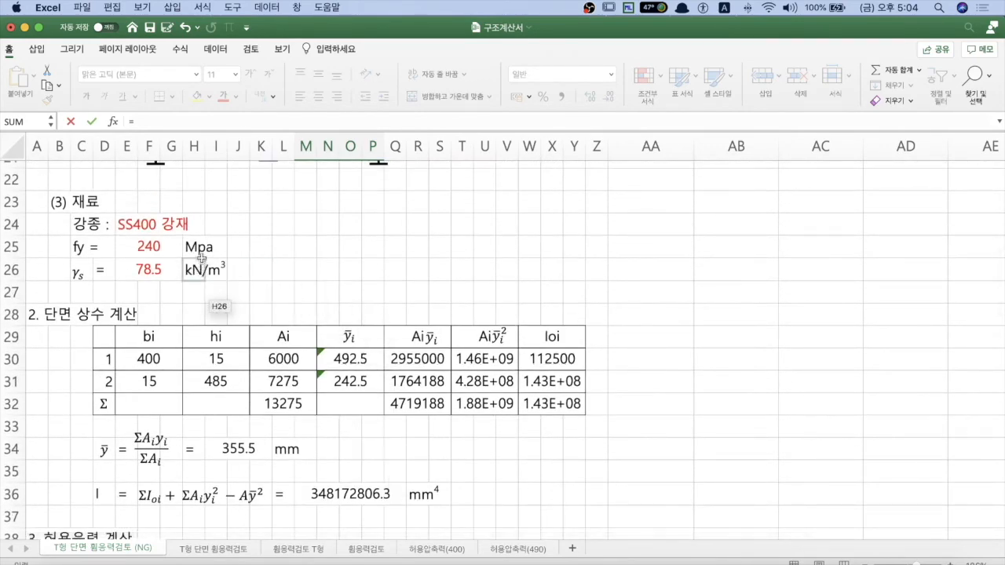
{"action": "left_click", "coordinate": [135, 271]}
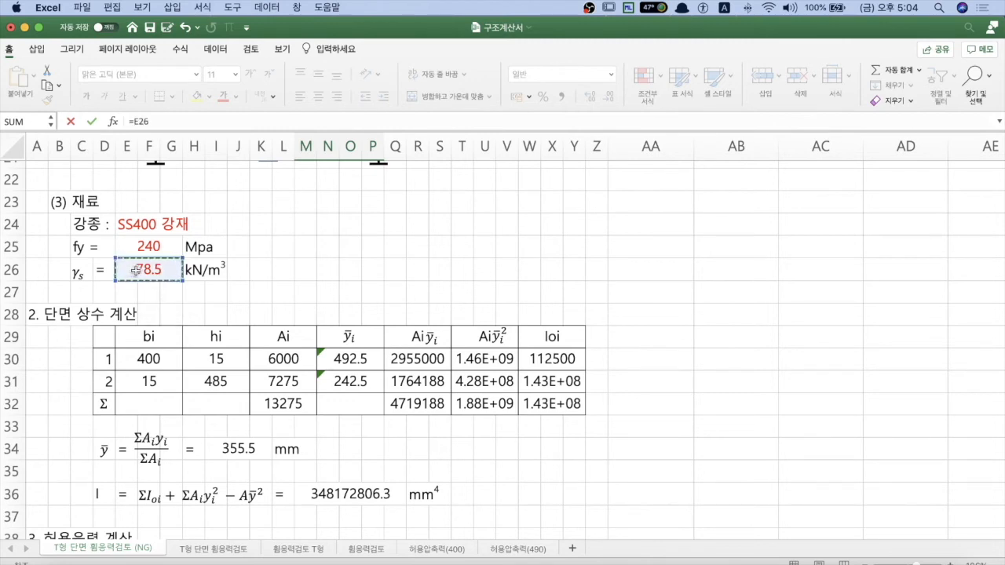
{"action": "type", "text": "/"}
{"action": "left_click", "coordinate": [283, 404]}
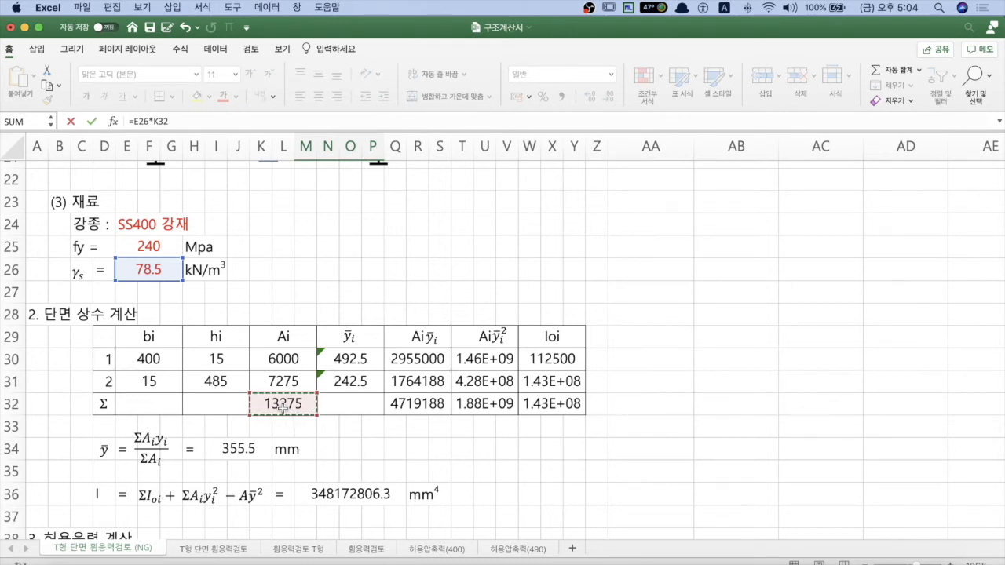
{"action": "left_click", "coordinate": [194, 122]}
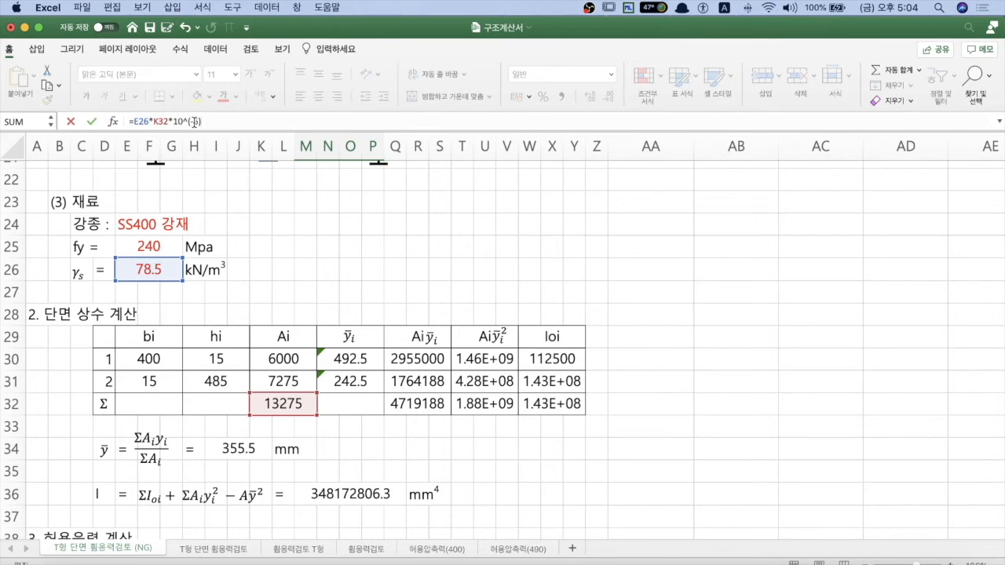
{"action": "key", "text": "Return"}
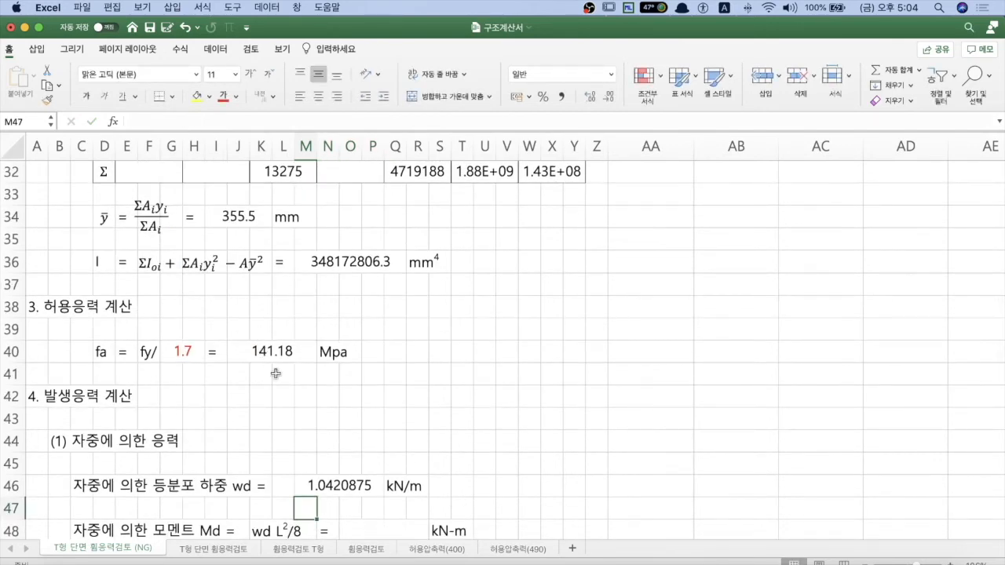
Wrap the self-weight load formula in M46 in ROUND with two decimal places, giving =ROUND(E26*K32*10^(-6),2).
{"action": "left_click", "coordinate": [335, 487]}
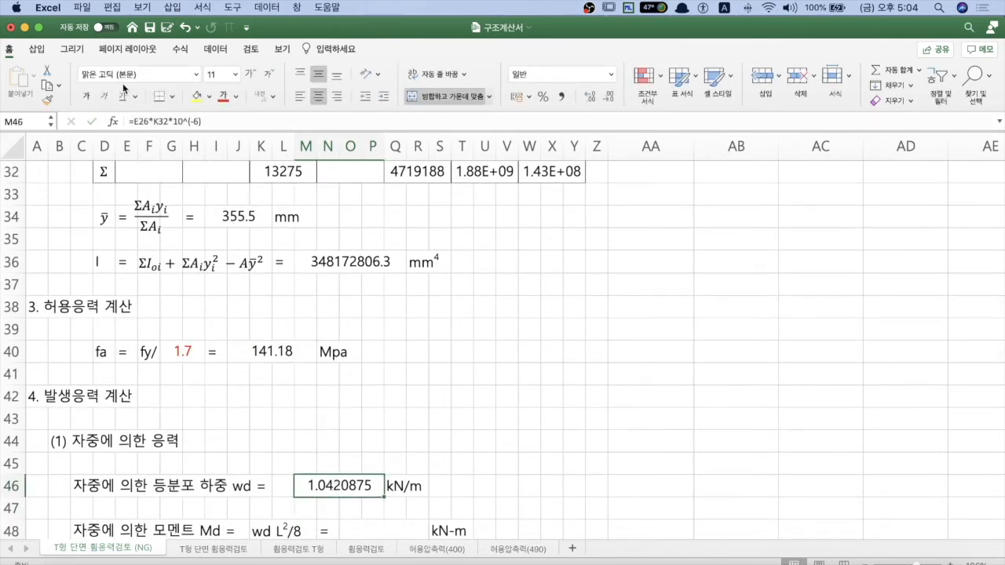
{"action": "left_click", "coordinate": [137, 121]}
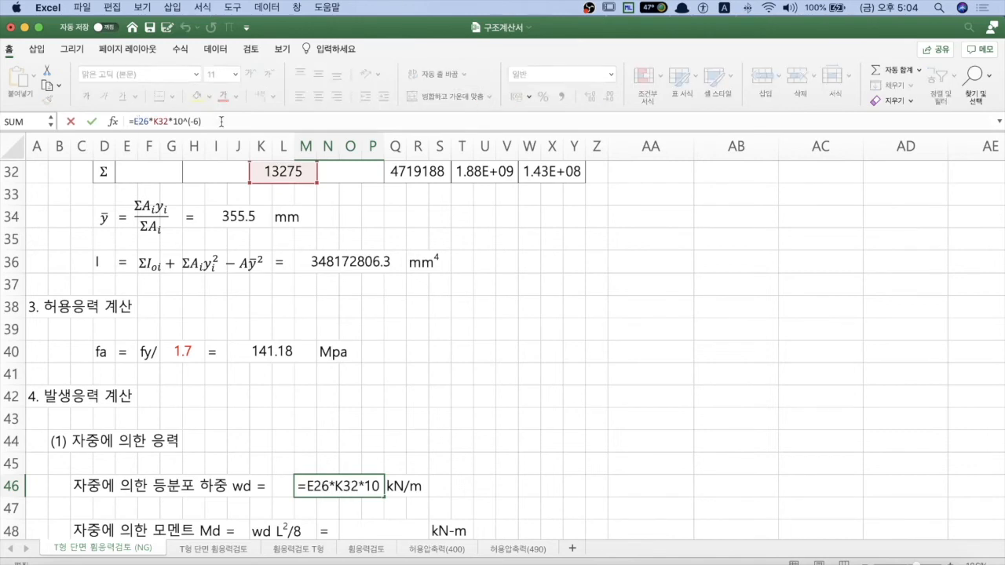
{"action": "type", "text": "round("}
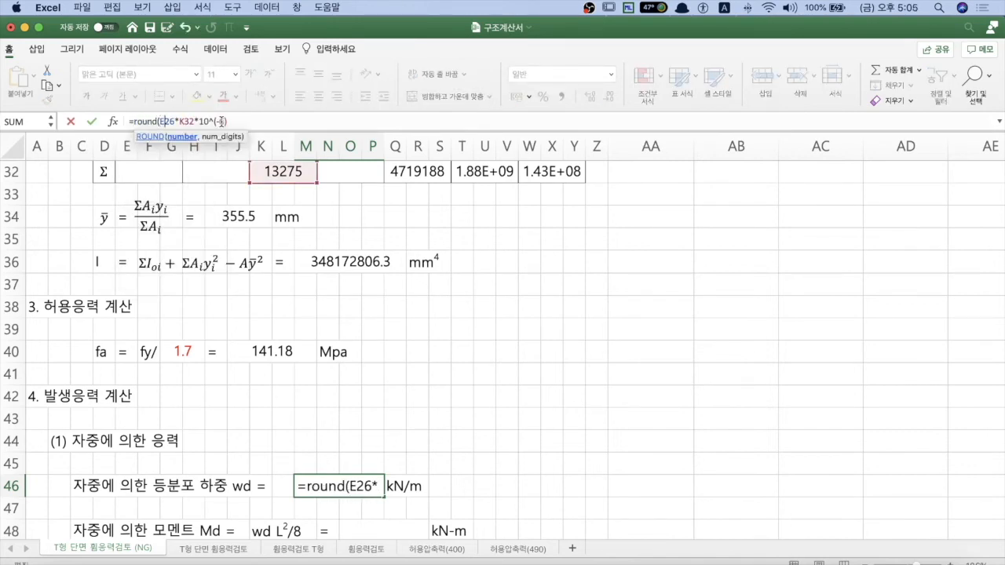
{"action": "left_click", "coordinate": [245, 118]}
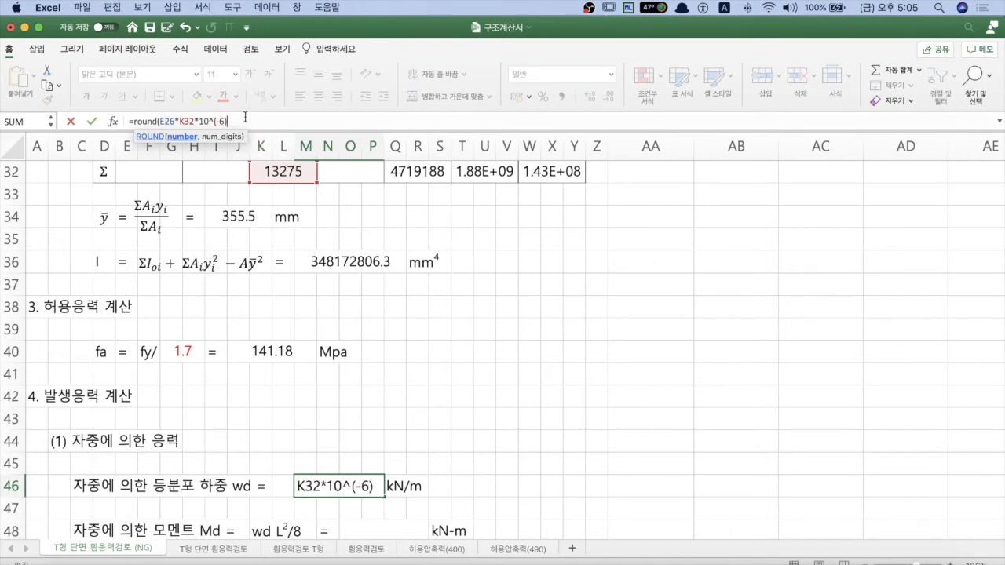
{"action": "type", "text": ",2)"}
{"action": "key", "text": "Return"}
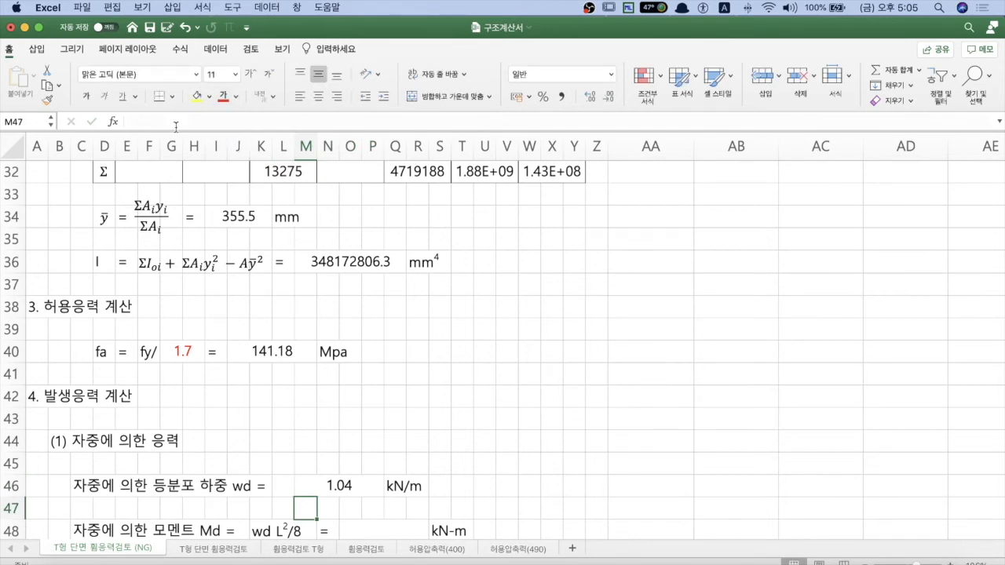
Change the rounding of the self-weight load wd in M46 to three decimal places.
{"action": "left_click", "coordinate": [330, 490]}
{"action": "left_click", "coordinate": [243, 122]}
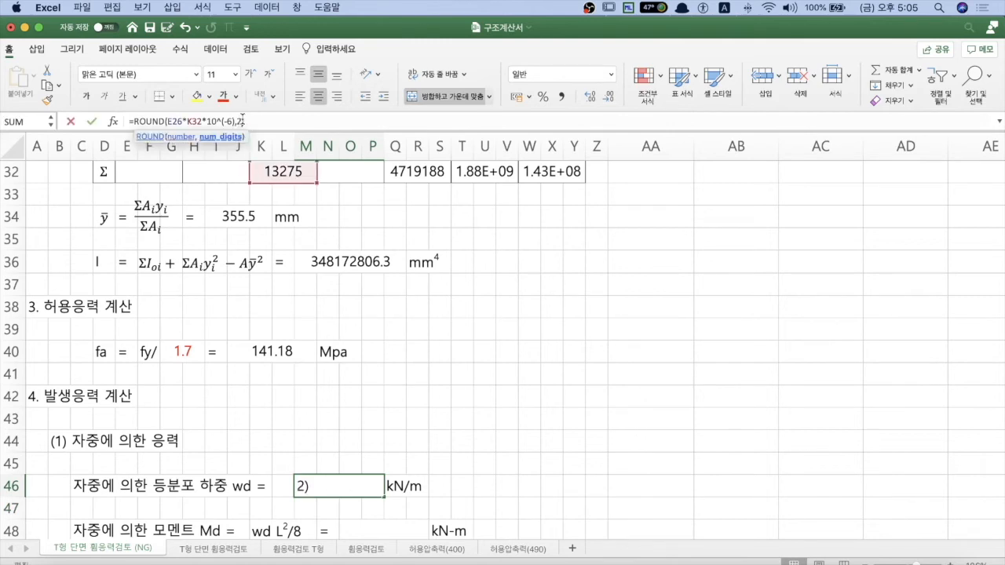
{"action": "key", "text": "BackSpace"}
{"action": "type", "text": "3"}
{"action": "key", "text": "Return"}
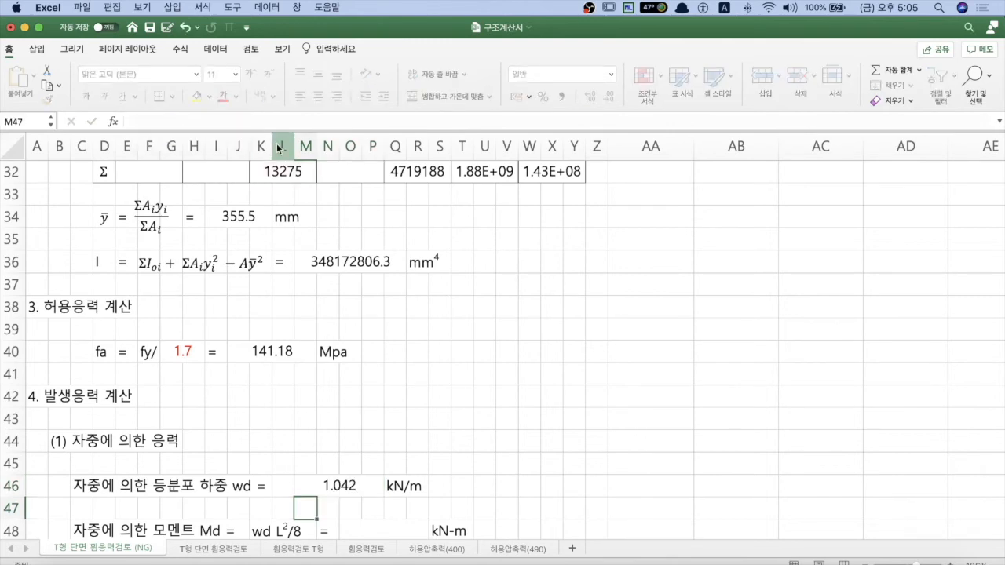
Calculate the self-weight moment Md in O48 from wd and the span length with =M46*L7^2/8.
{"action": "scroll", "coordinate": [434, 431], "scroll_direction": "down", "scroll_amount": 3}
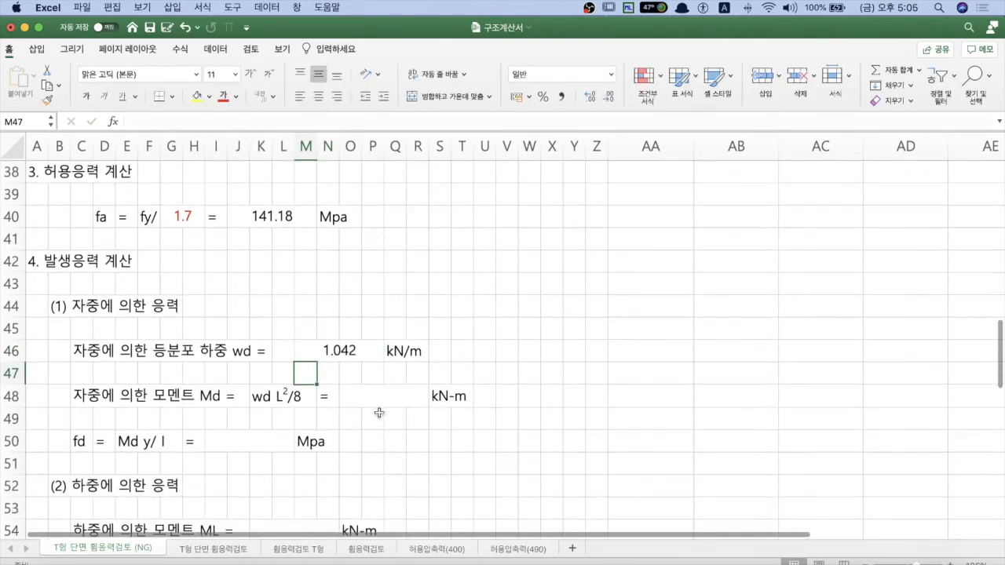
{"action": "left_click", "coordinate": [363, 399]}
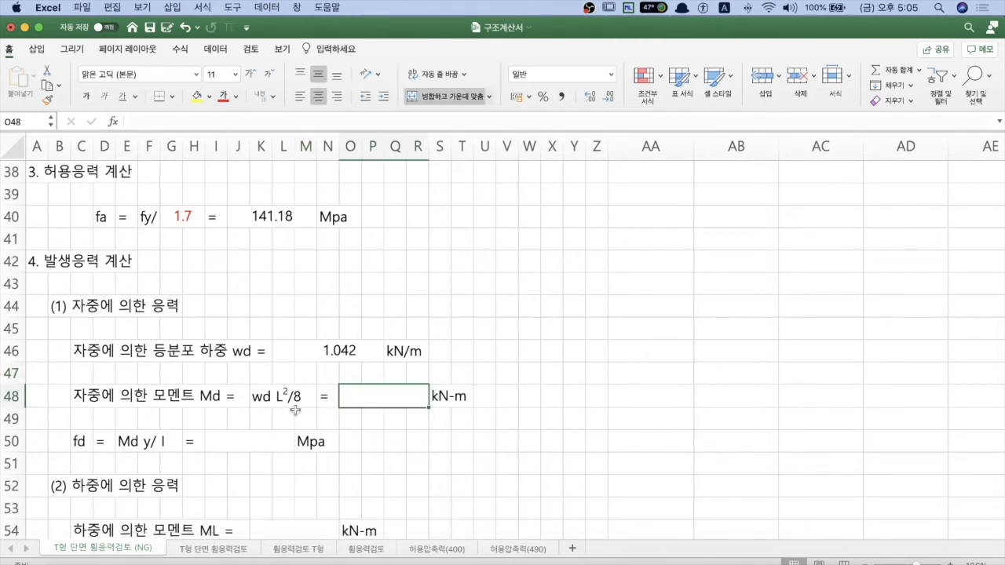
{"action": "type", "text": "="}
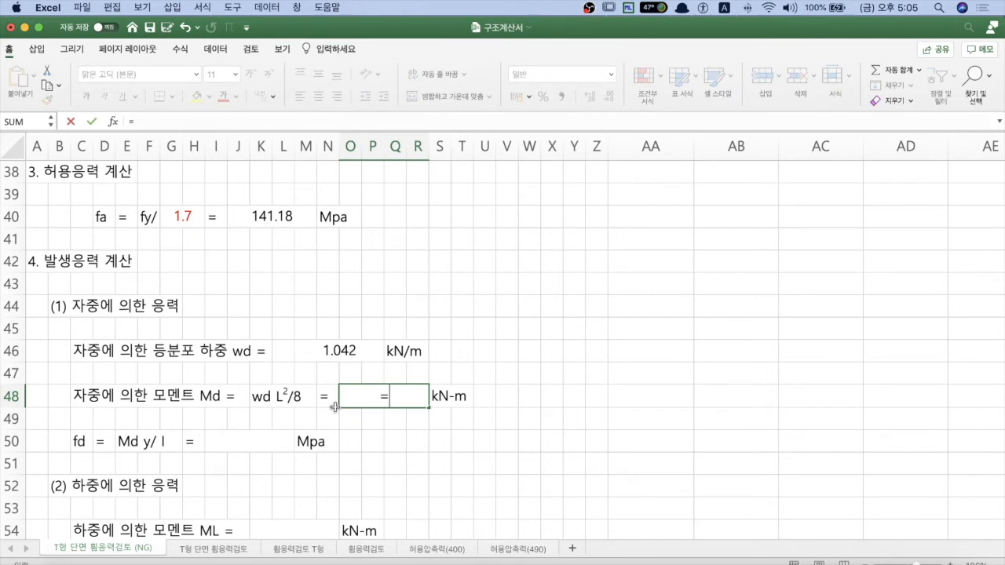
{"action": "left_click", "coordinate": [331, 351]}
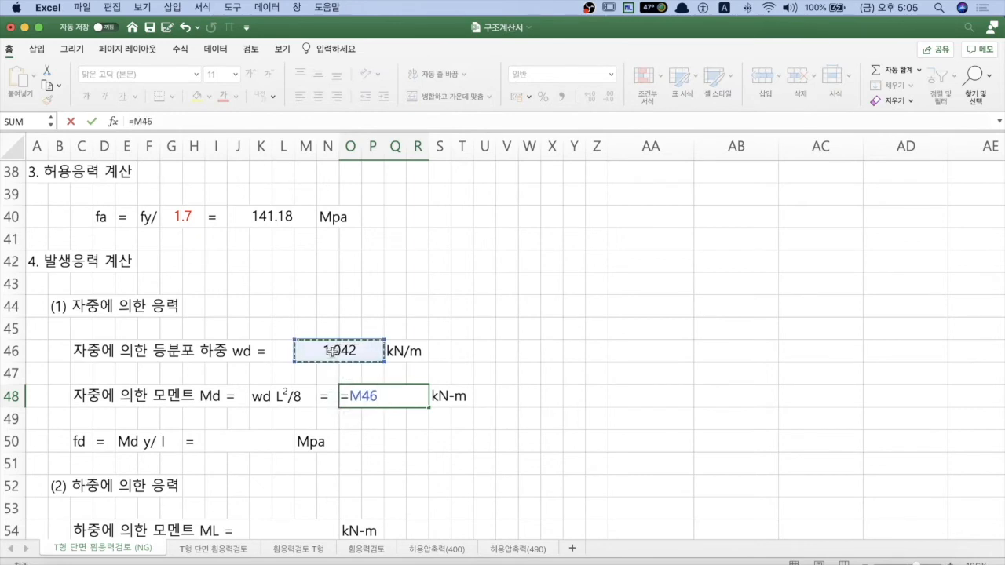
{"action": "type", "text": "*"}
{"action": "scroll", "coordinate": [417, 350], "scroll_direction": "up", "scroll_amount": 1}
{"action": "scroll", "coordinate": [417, 347], "scroll_direction": "up", "scroll_amount": 12}
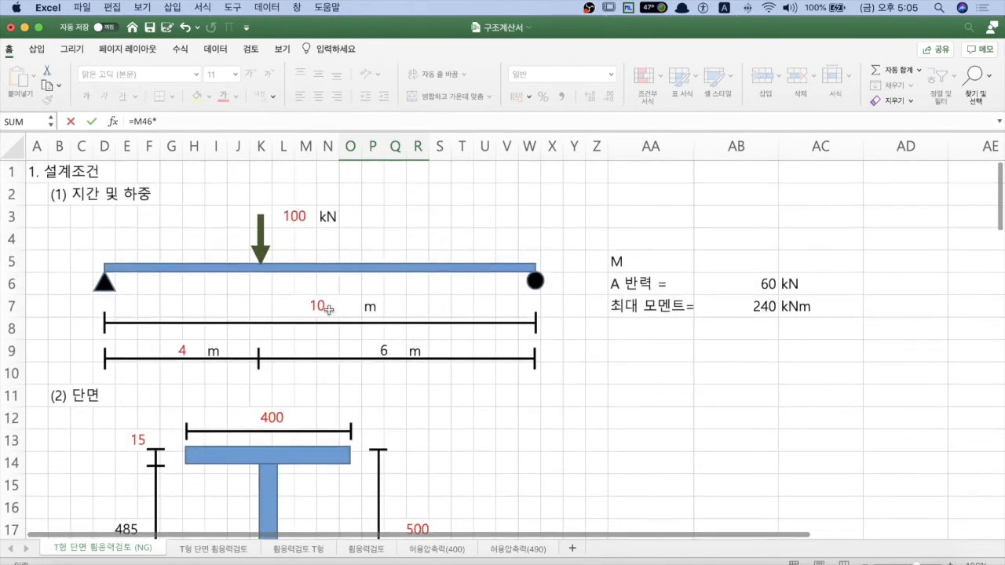
{"action": "left_click", "coordinate": [330, 312]}
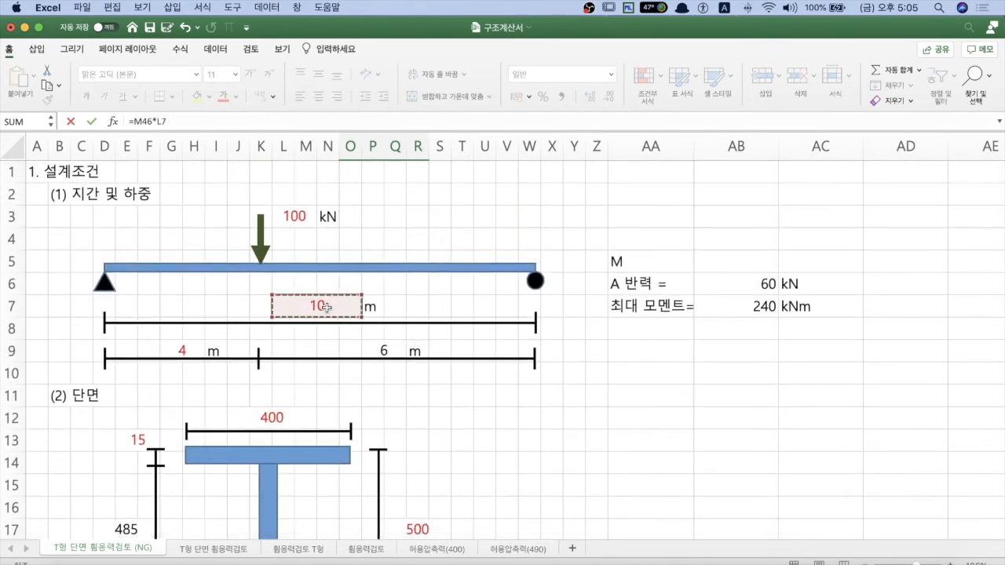
{"action": "type", "text": "^2/3"}
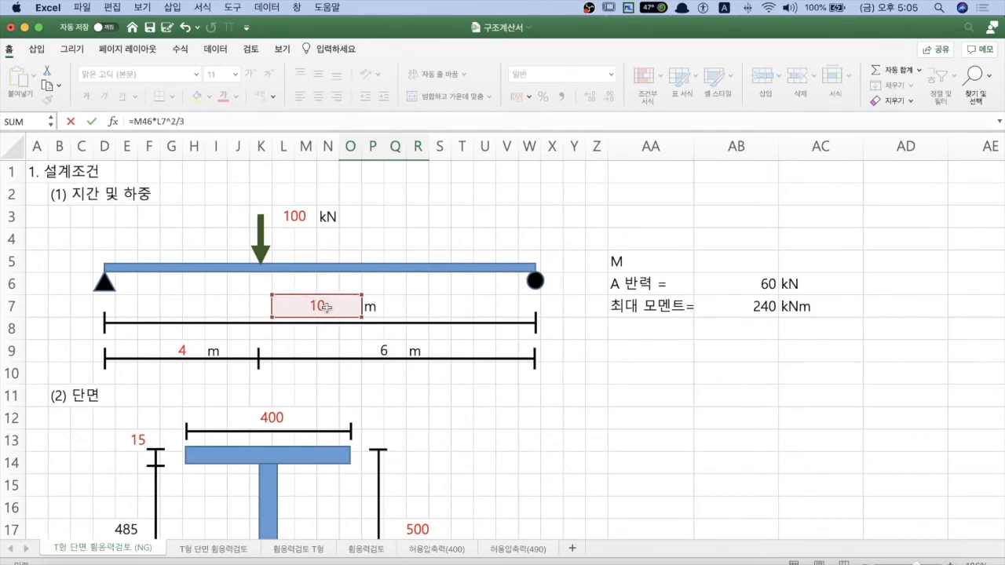
{"action": "type", "text": "2/8"}
{"action": "key", "text": "Return"}
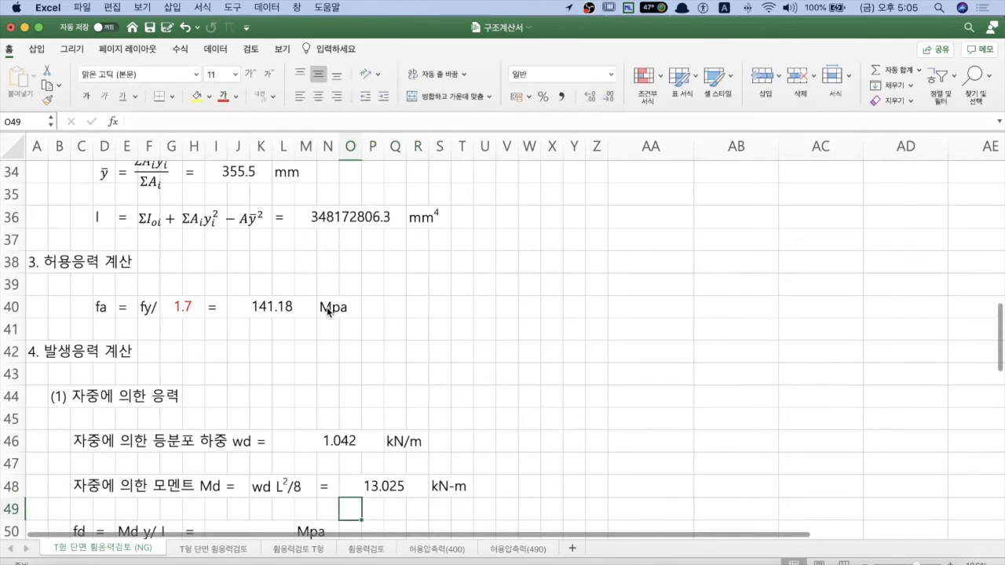
Calculate the self-weight stress fd in I50 from the moment, centroid distance and moment of inertia with =O48*I34/M36.
{"action": "scroll", "coordinate": [431, 474], "scroll_direction": "down", "scroll_amount": 3}
{"action": "left_click", "coordinate": [416, 440]}
{"action": "scroll", "coordinate": [449, 435], "scroll_direction": "down", "scroll_amount": 4}
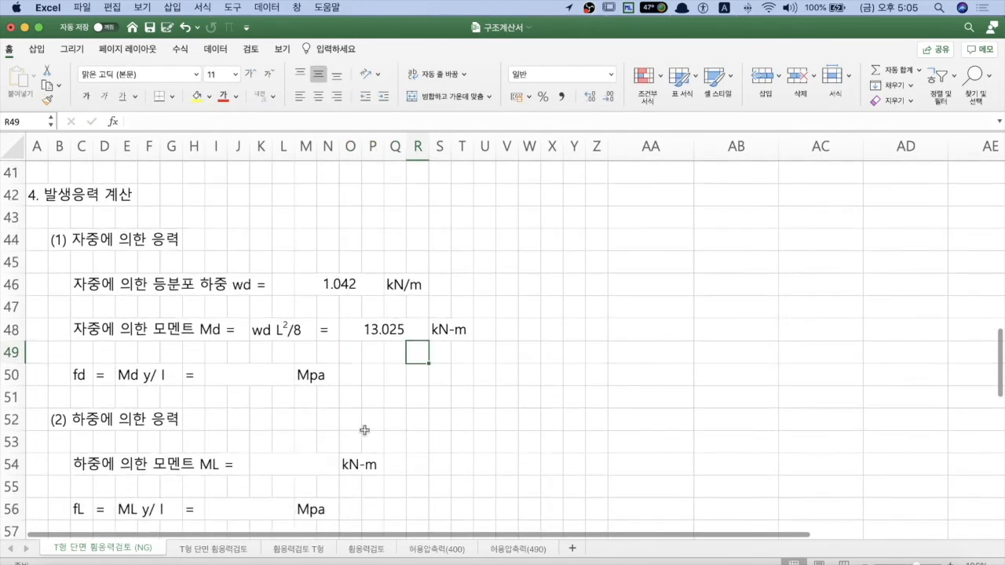
{"action": "left_click", "coordinate": [203, 376]}
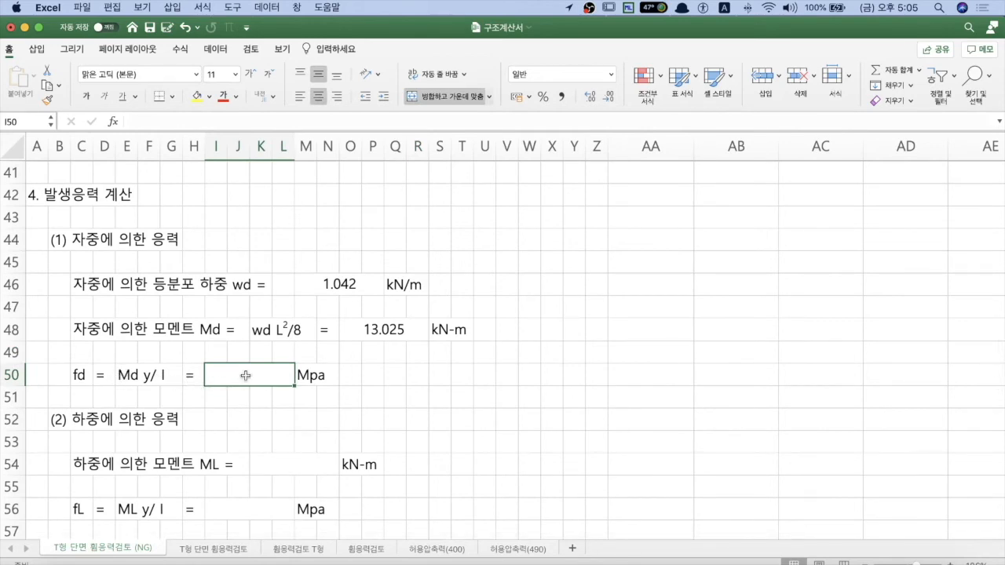
{"action": "type", "text": "="}
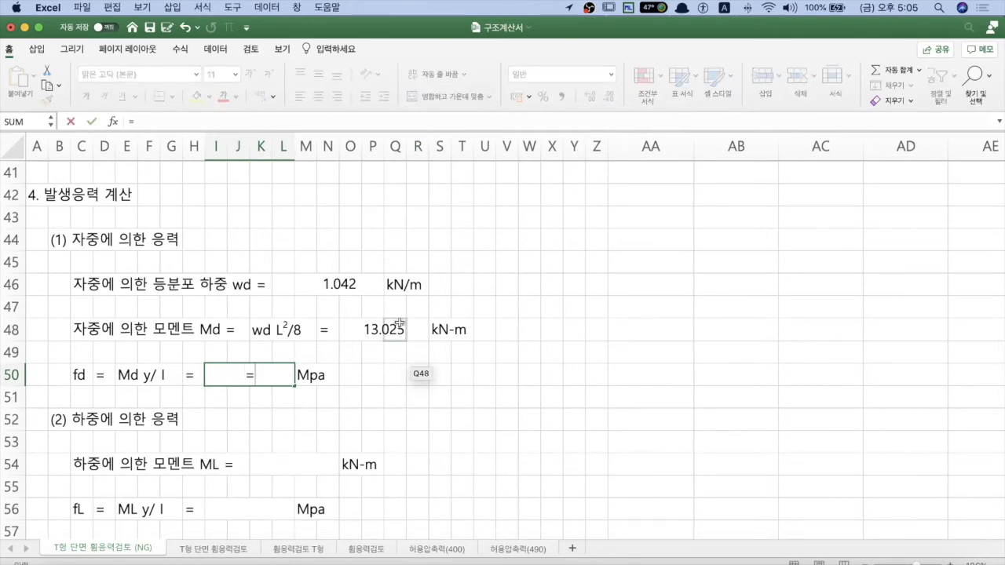
{"action": "left_click", "coordinate": [373, 326]}
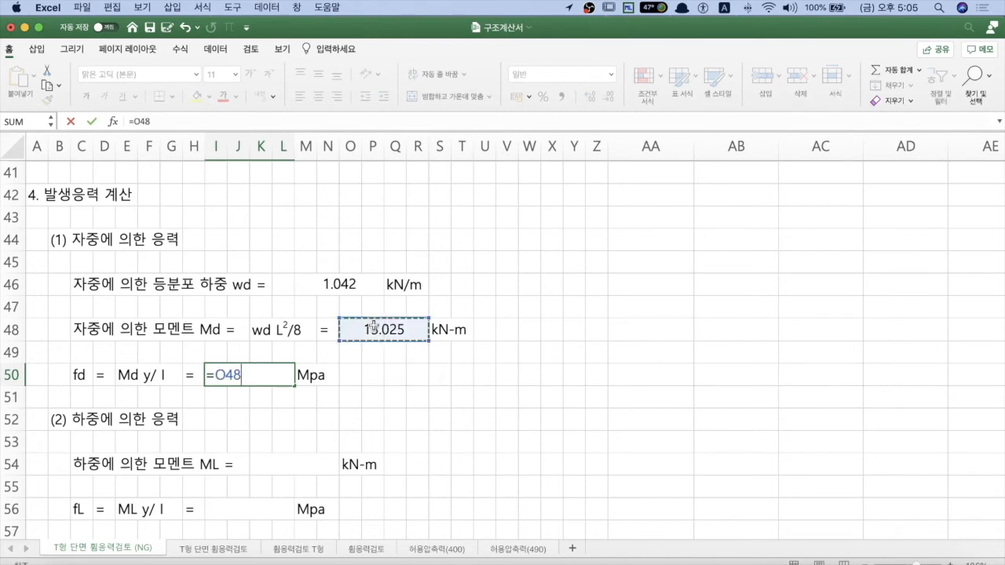
{"action": "type", "text": "*"}
{"action": "scroll", "coordinate": [357, 343], "scroll_direction": "up", "scroll_amount": 5}
{"action": "scroll", "coordinate": [358, 343], "scroll_direction": "up", "scroll_amount": 2}
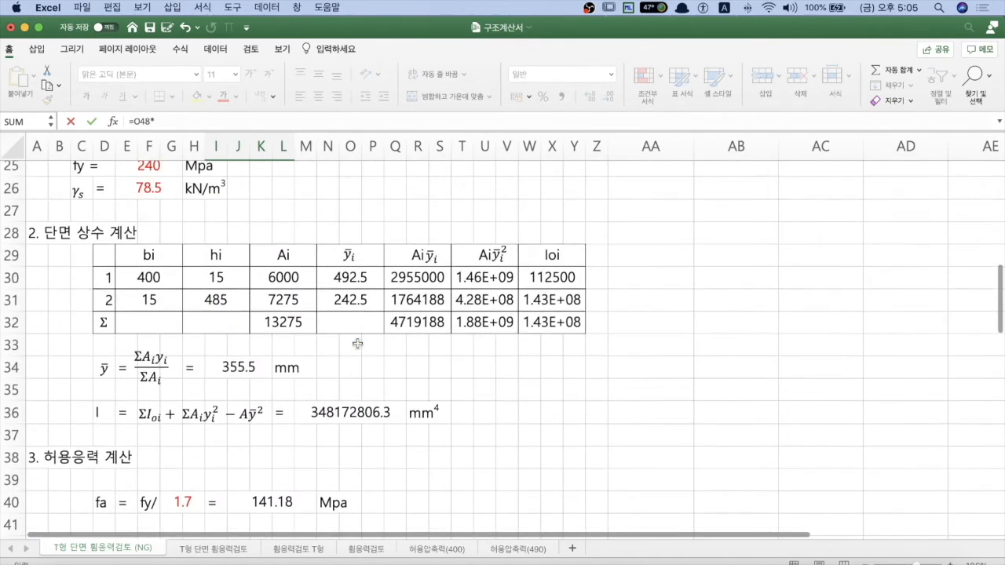
{"action": "scroll", "coordinate": [295, 370], "scroll_direction": "up", "scroll_amount": 5}
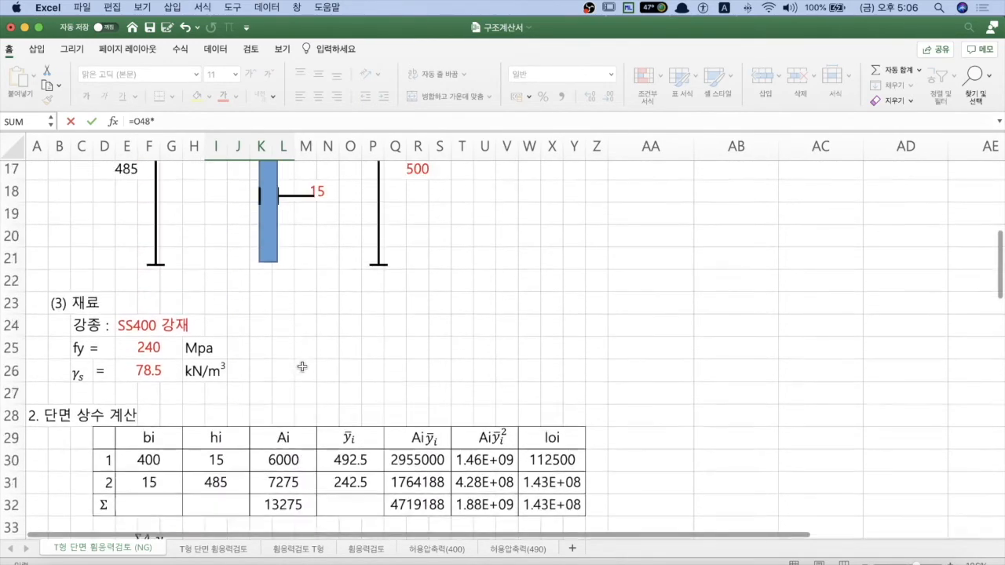
{"action": "scroll", "coordinate": [266, 328], "scroll_direction": "up", "scroll_amount": 1}
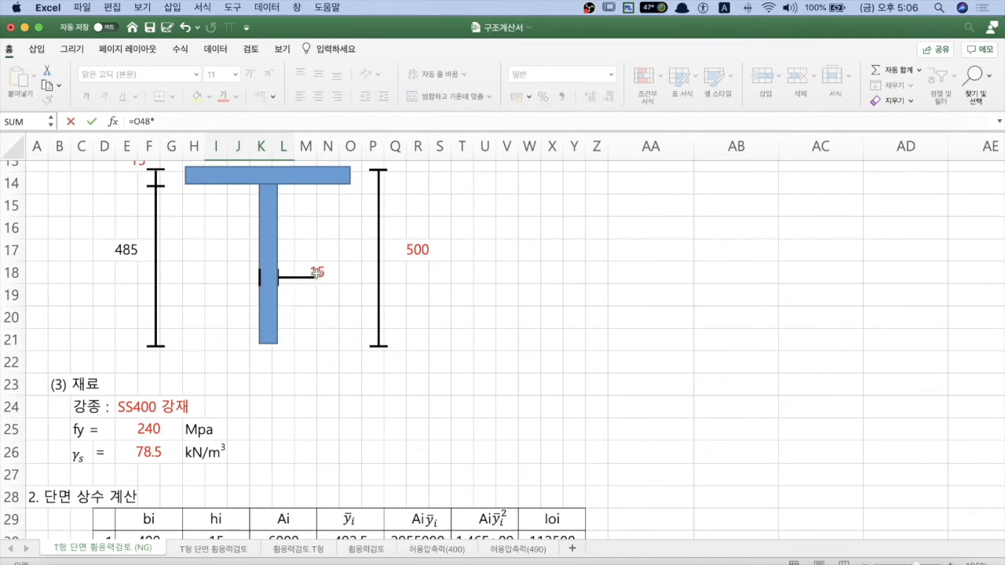
{"action": "scroll", "coordinate": [316, 272], "scroll_direction": "down", "scroll_amount": 10}
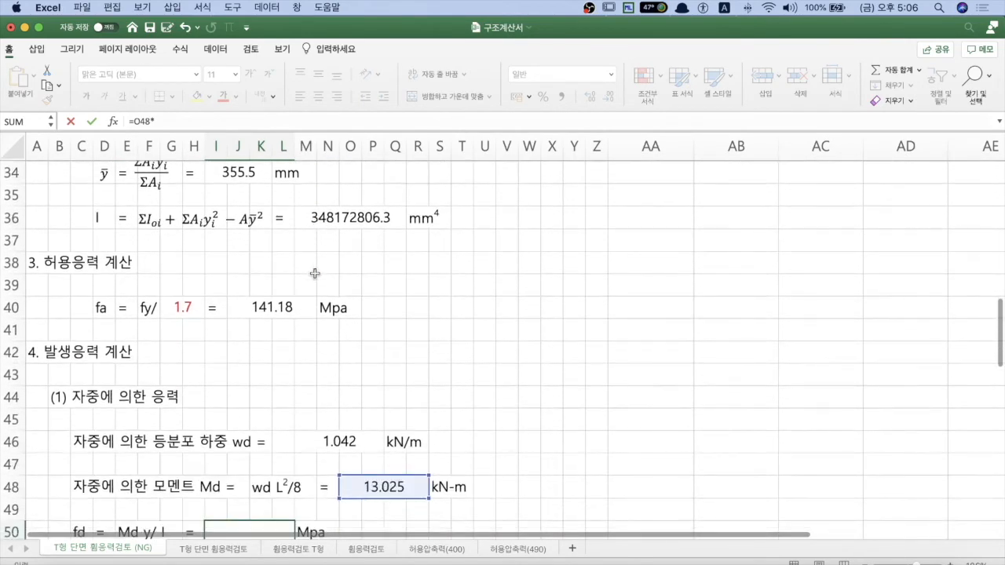
{"action": "scroll", "coordinate": [314, 274], "scroll_direction": "down", "scroll_amount": 2}
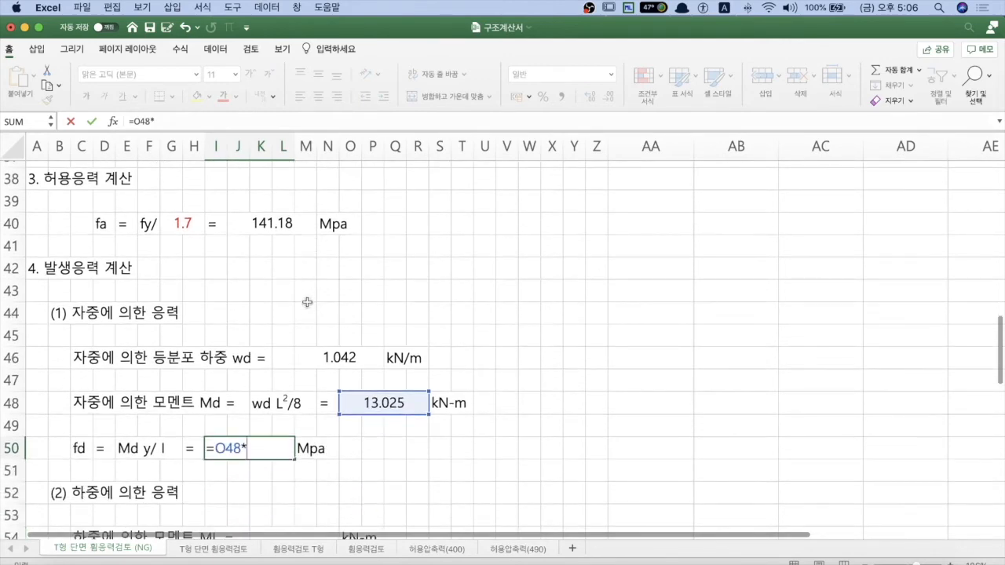
{"action": "scroll", "coordinate": [325, 383], "scroll_direction": "up", "scroll_amount": 10}
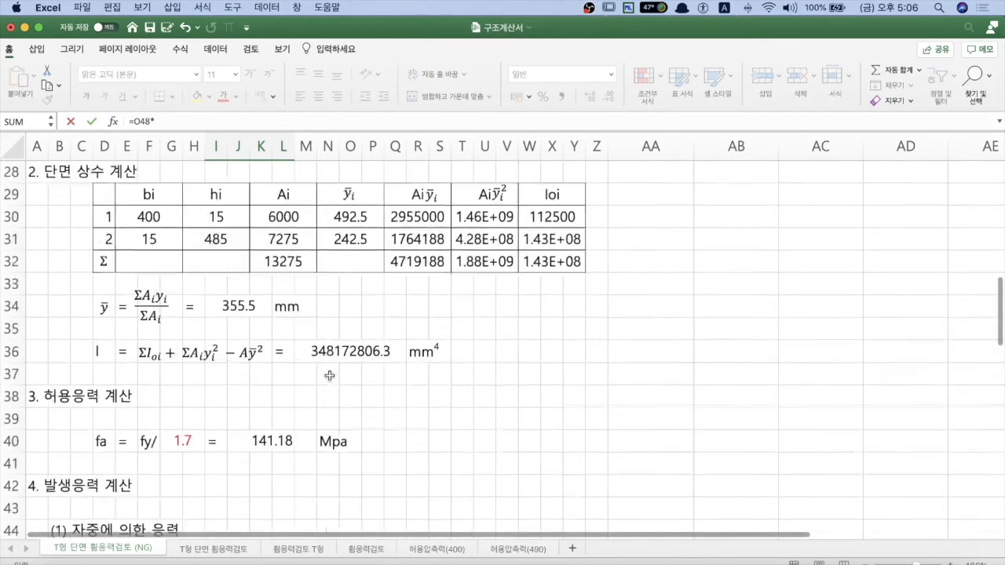
{"action": "scroll", "coordinate": [323, 377], "scroll_direction": "down", "scroll_amount": 5}
{"action": "left_click", "coordinate": [244, 298]}
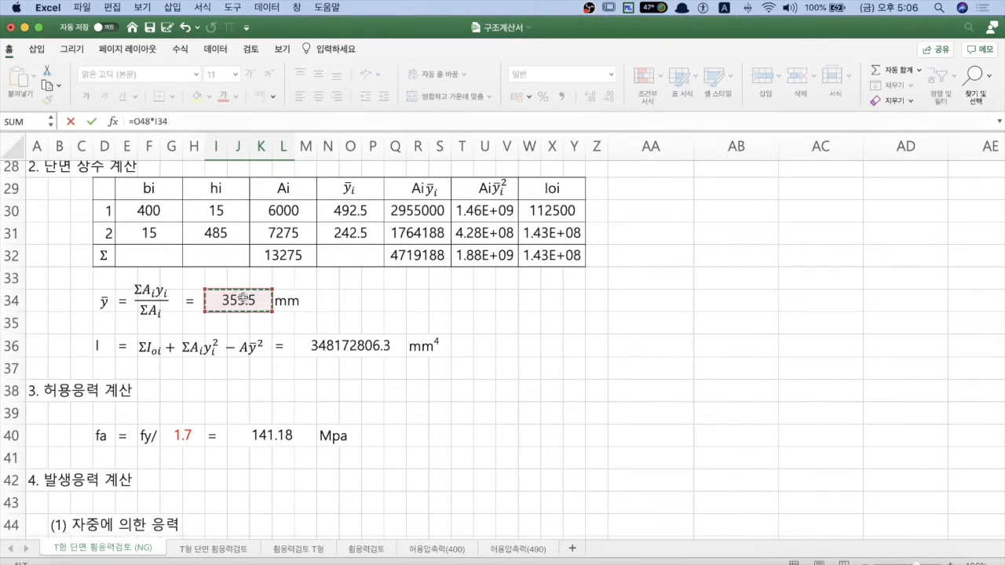
{"action": "type", "text": "/"}
{"action": "left_click", "coordinate": [329, 346]}
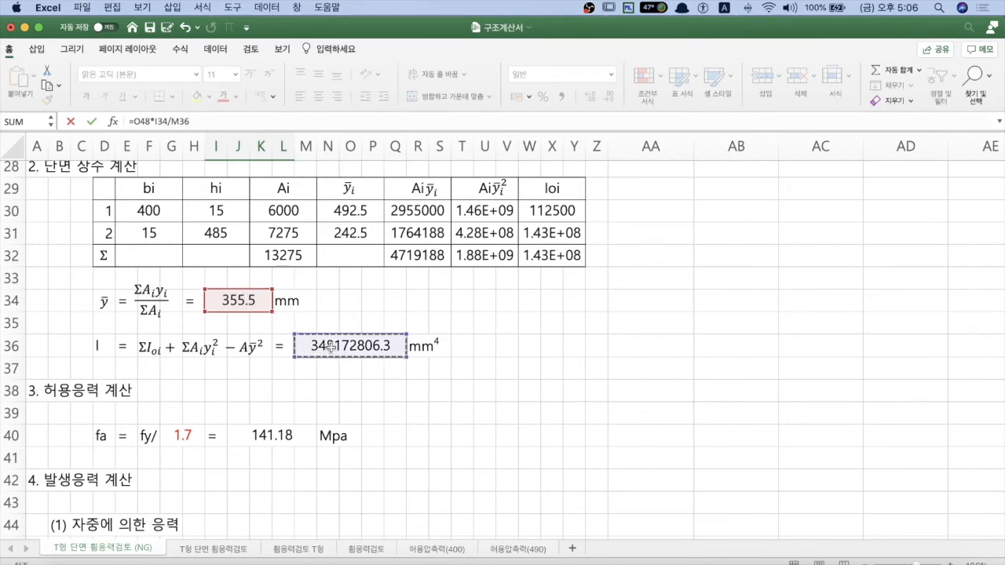
{"action": "scroll", "coordinate": [355, 366], "scroll_direction": "down", "scroll_amount": 1}
{"action": "scroll", "coordinate": [354, 367], "scroll_direction": "down", "scroll_amount": 8}
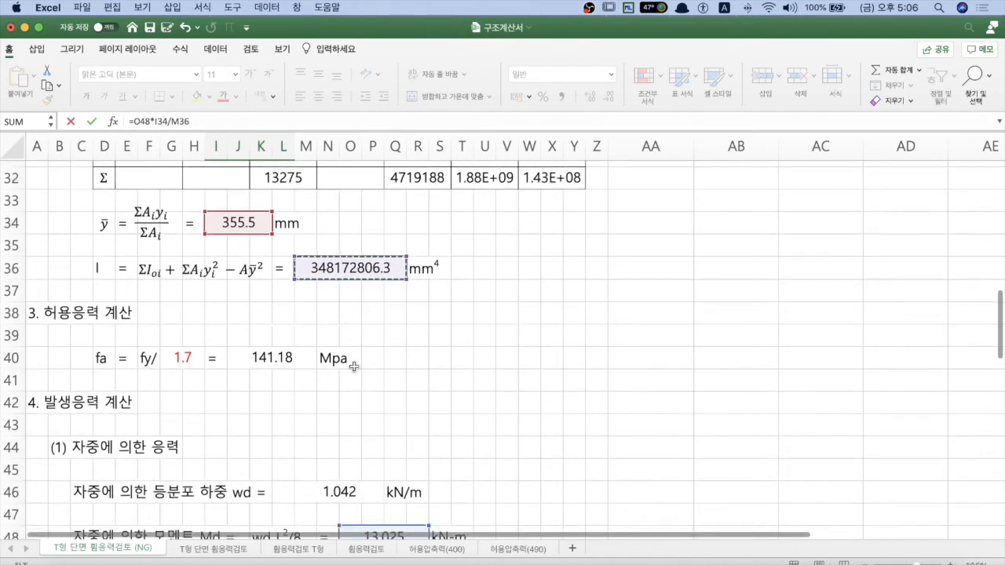
{"action": "scroll", "coordinate": [354, 367], "scroll_direction": "up", "scroll_amount": 1}
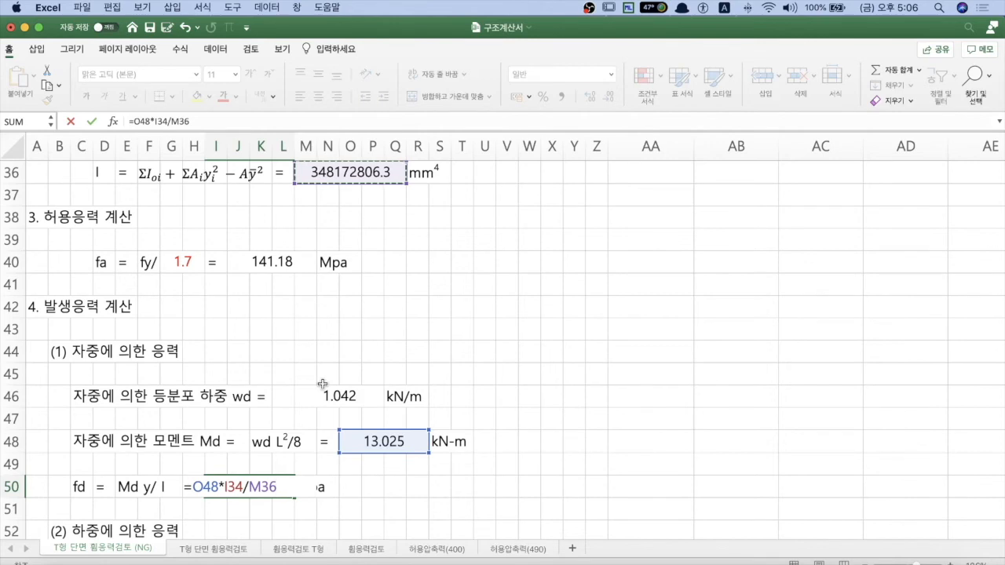
{"action": "key", "text": "Return"}
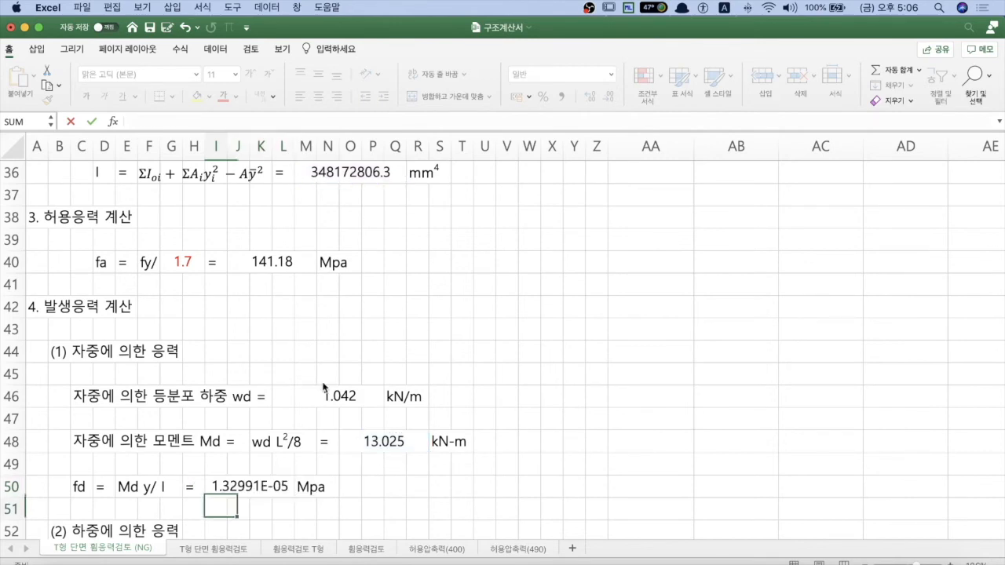
Examine the fd result and its Mpa unit in row 50 against the Md value and its kN-m unit in row 48.
{"action": "left_click", "coordinate": [267, 482]}
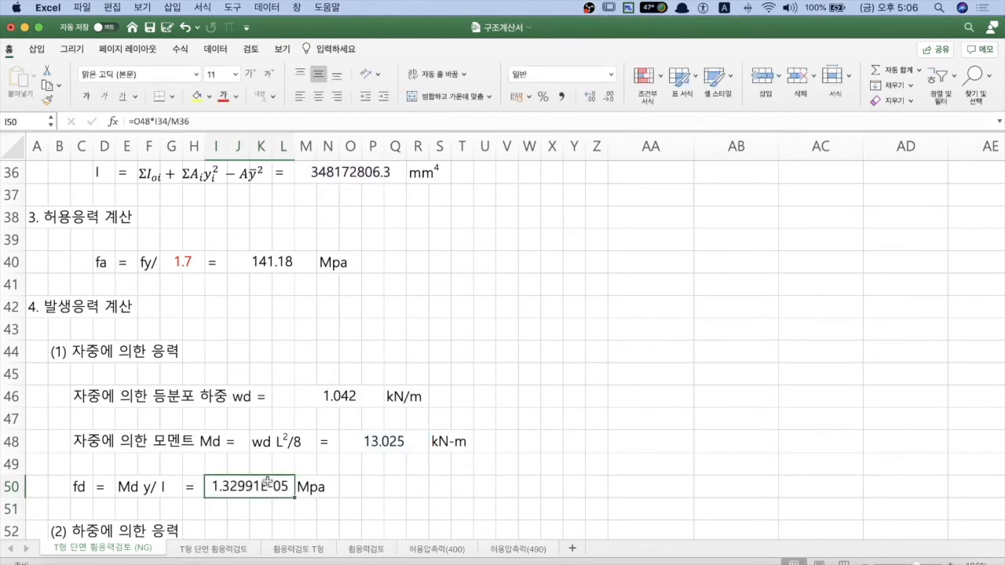
{"action": "left_click", "coordinate": [324, 485]}
{"action": "left_click", "coordinate": [312, 489]}
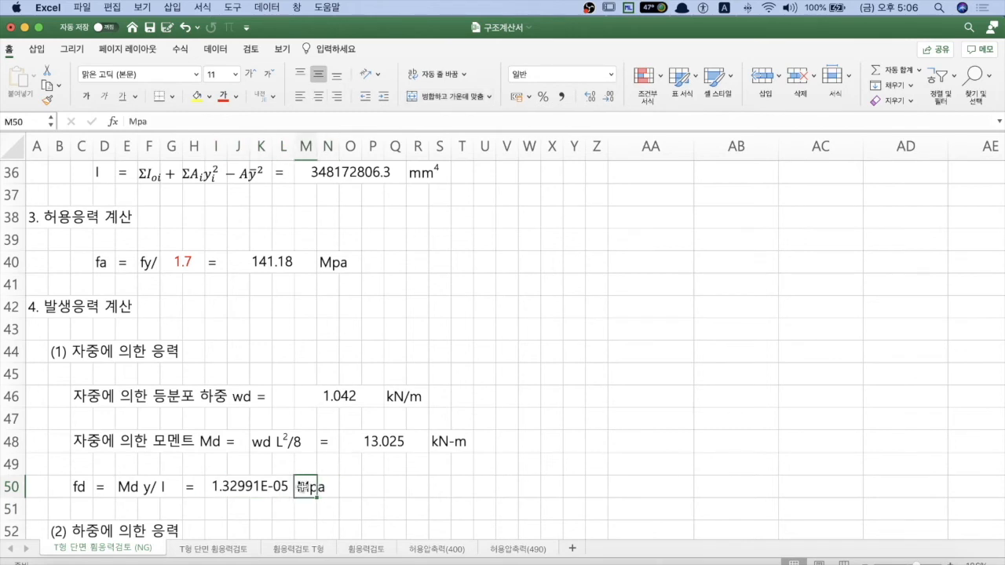
{"action": "left_click", "coordinate": [322, 488]}
{"action": "left_click", "coordinate": [307, 488]}
{"action": "left_click", "coordinate": [238, 488]}
{"action": "left_click", "coordinate": [414, 446]}
{"action": "left_click", "coordinate": [471, 442]}
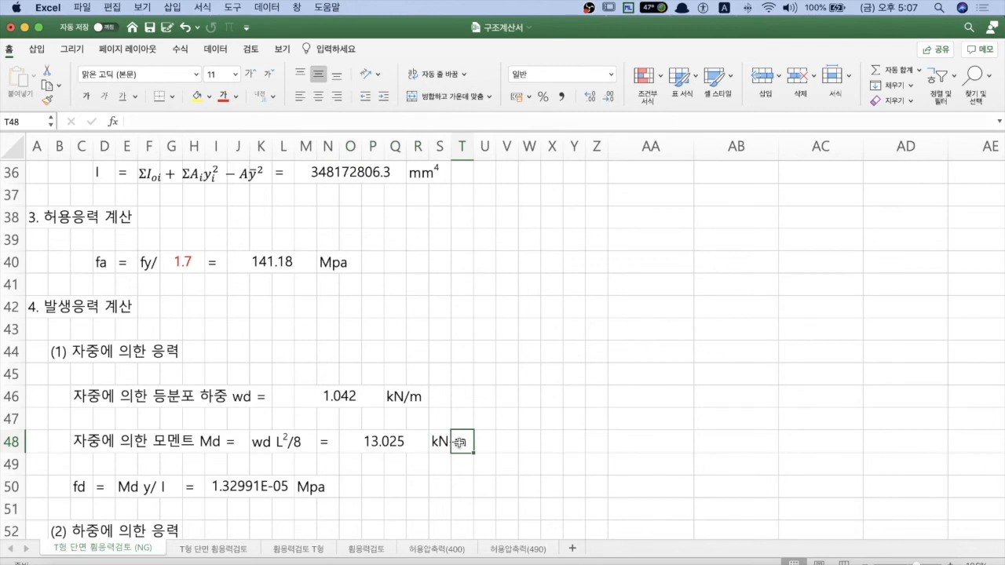
{"action": "left_click", "coordinate": [437, 446]}
{"action": "left_click", "coordinate": [463, 443]}
{"action": "left_click", "coordinate": [369, 449]}
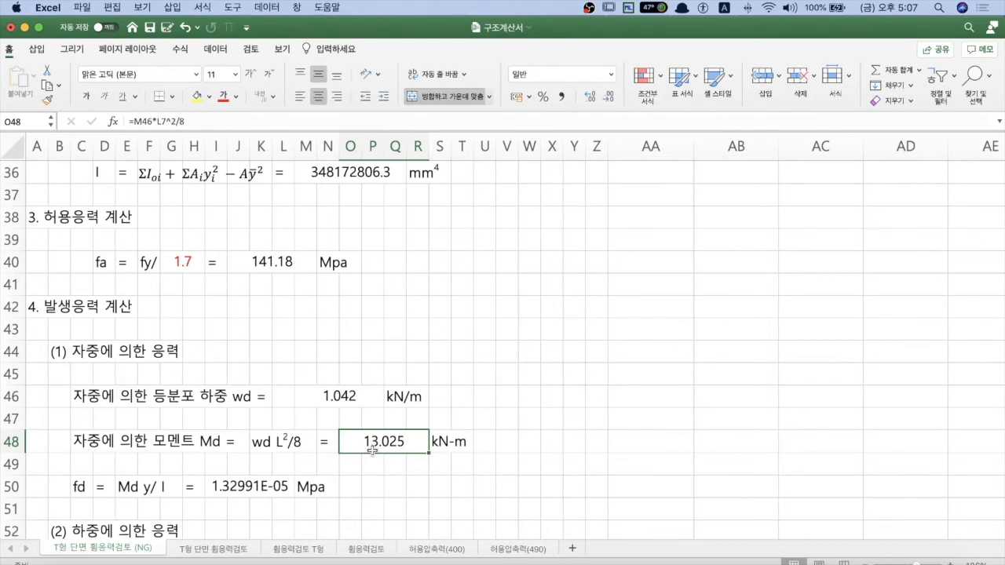
Convert the moment to N-mm in the fd formula in I50 by multiplying O48 by 10^6.
{"action": "left_click", "coordinate": [220, 489]}
{"action": "left_click", "coordinate": [193, 122]}
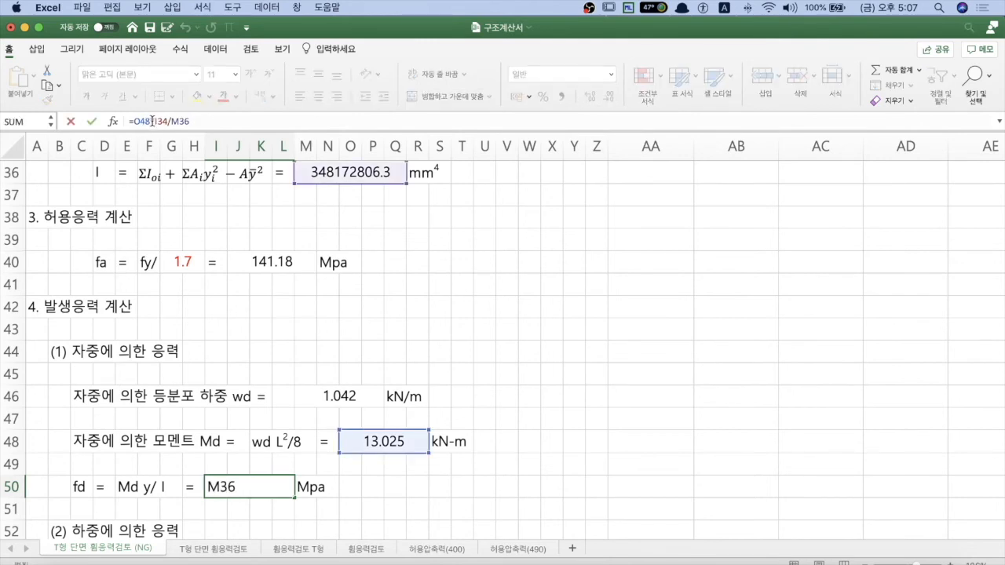
{"action": "left_click", "coordinate": [161, 123]}
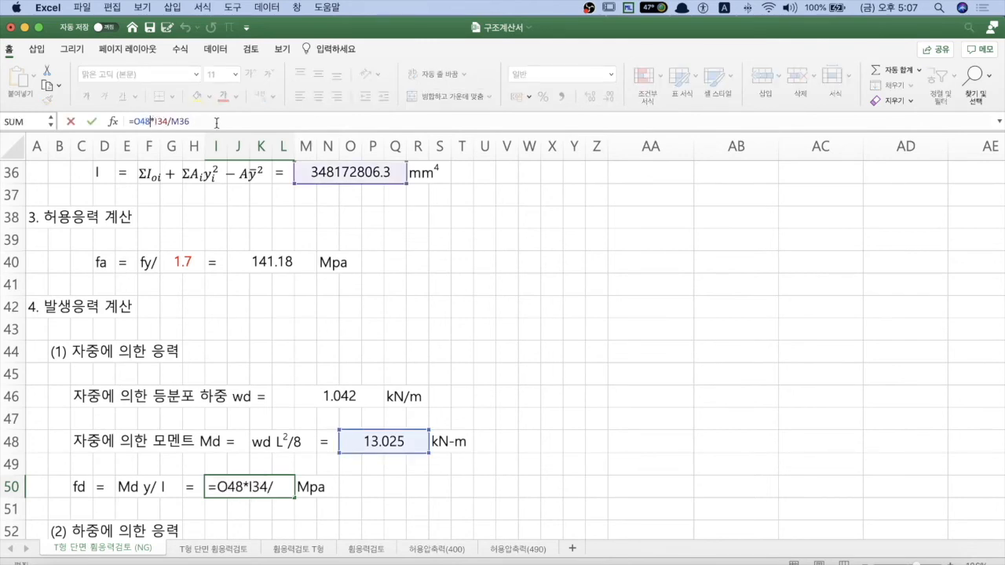
{"action": "type", "text": "*10"}
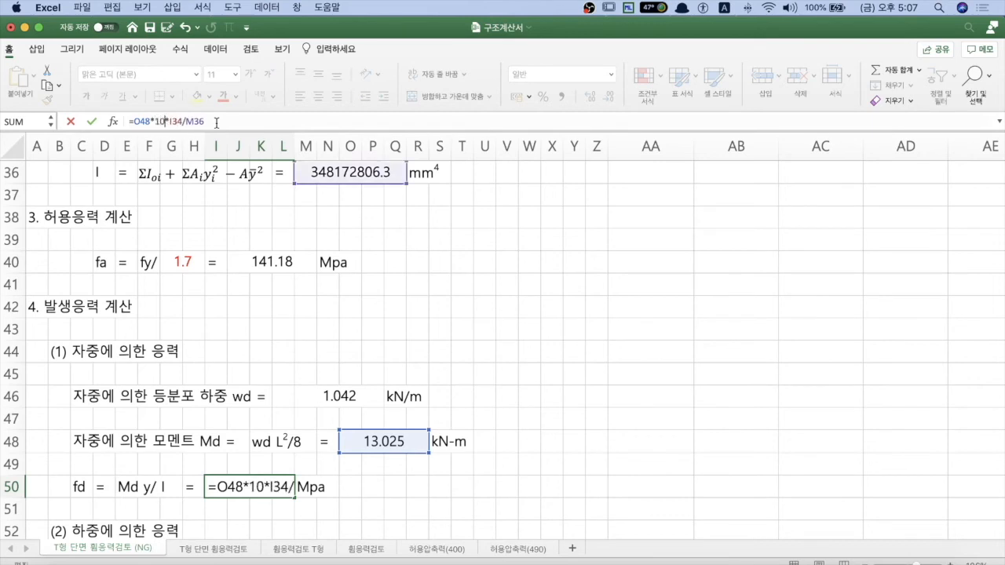
{"action": "type", "text": "^6"}
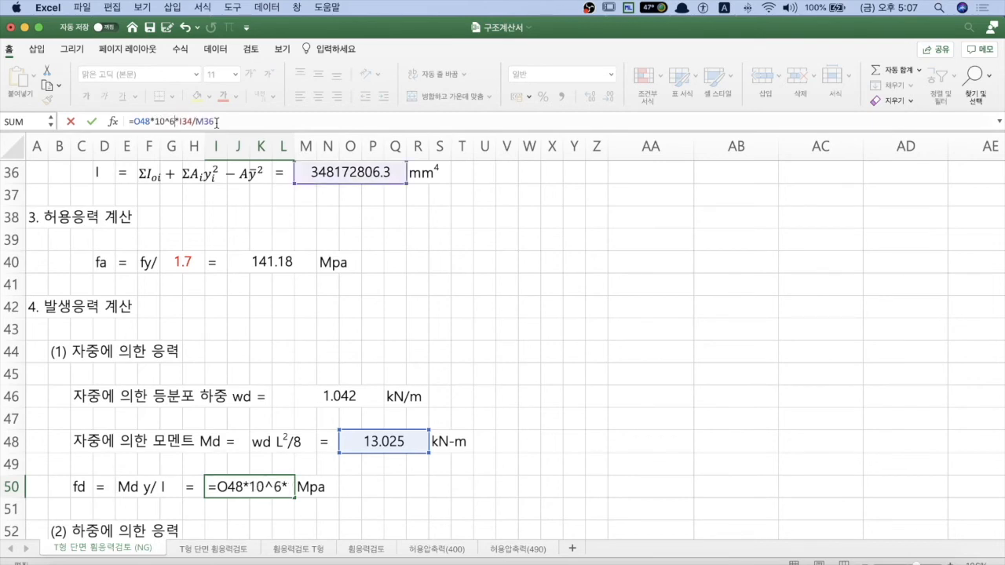
{"action": "key", "text": "Return"}
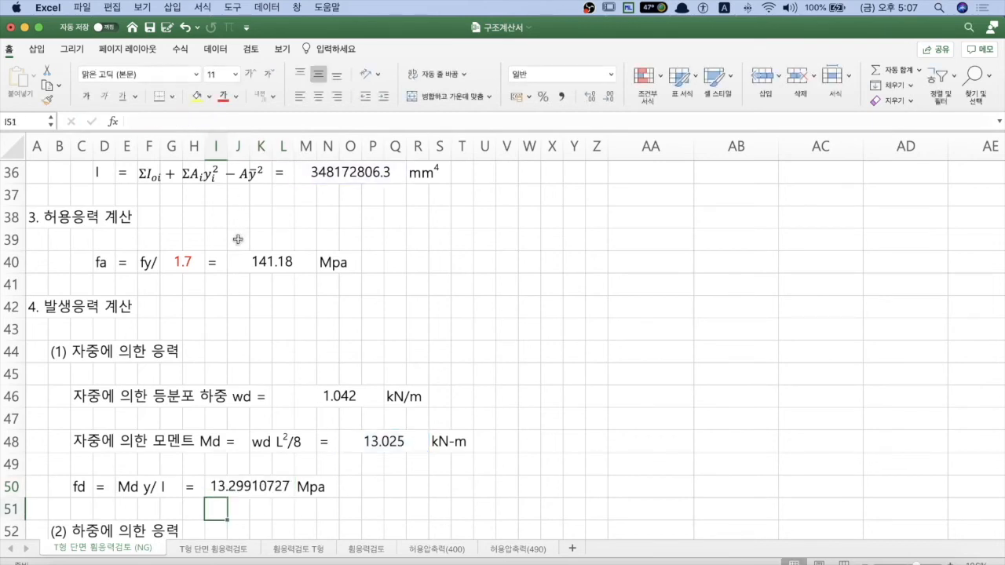
Round the self-weight stress fd in I50 to two decimal places with =ROUND(O48*10^6*I34/M36,2).
{"action": "double_click", "coordinate": [255, 493]}
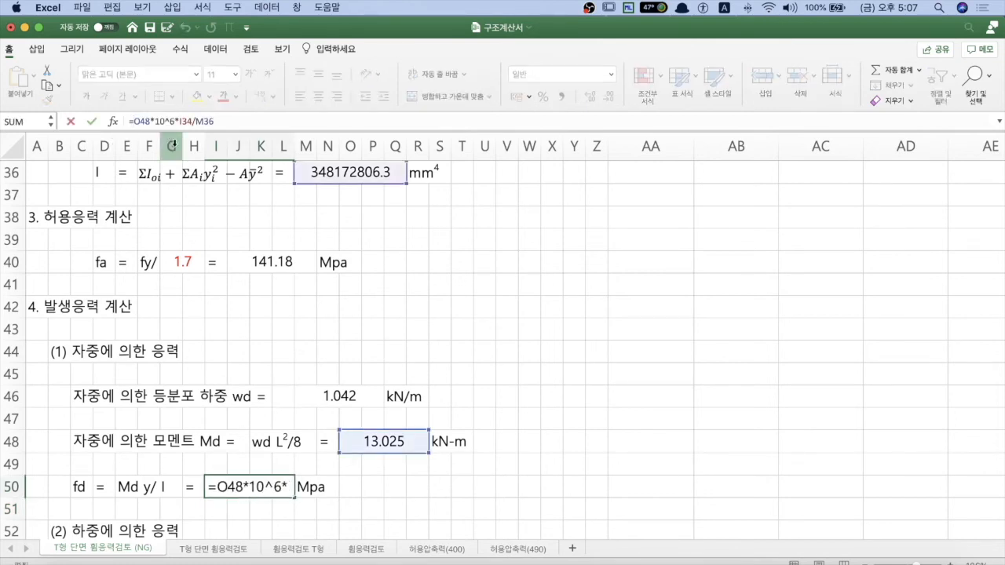
{"action": "type", "text": "round("}
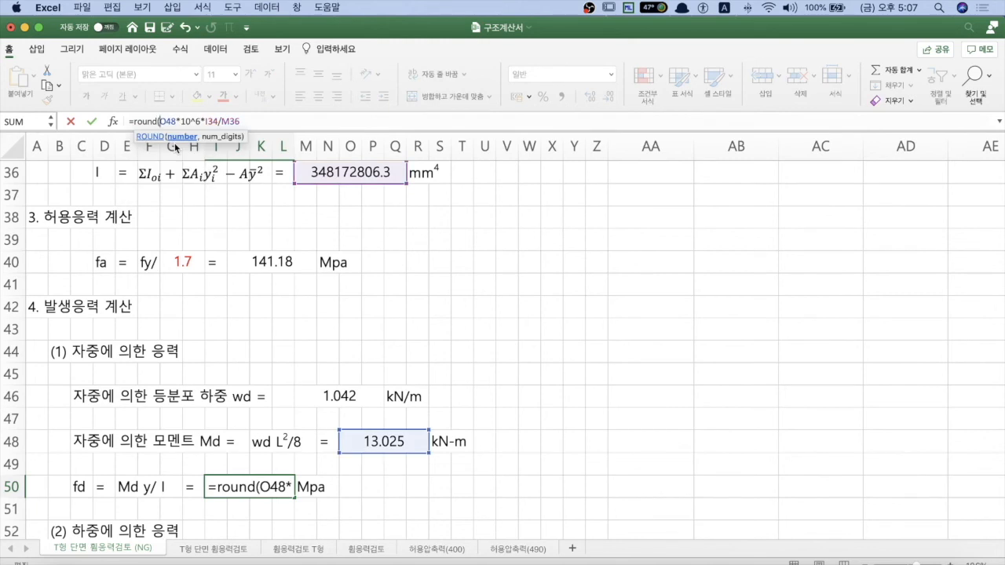
{"action": "left_click", "coordinate": [253, 119]}
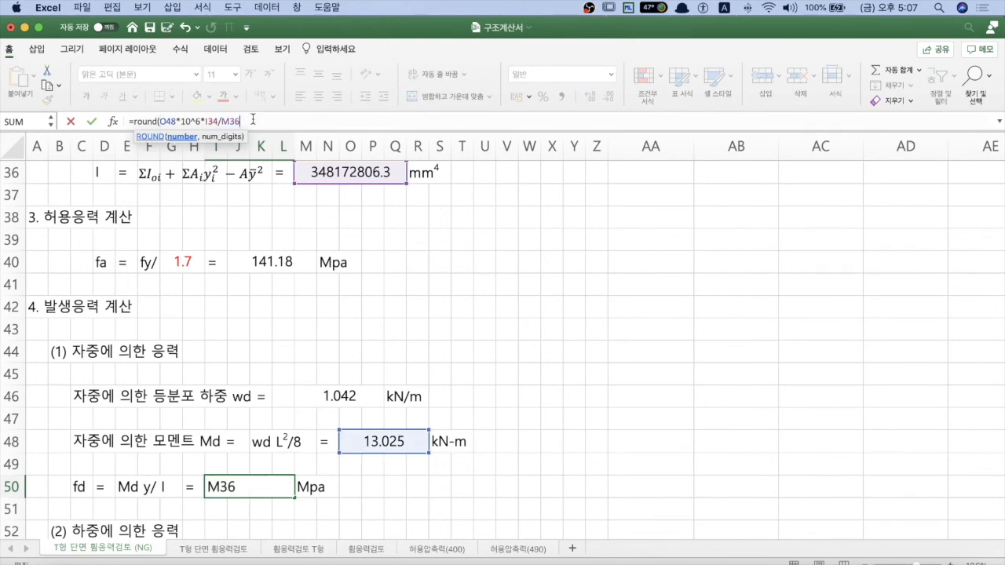
{"action": "type", "text": ",2)"}
{"action": "key", "text": "Return"}
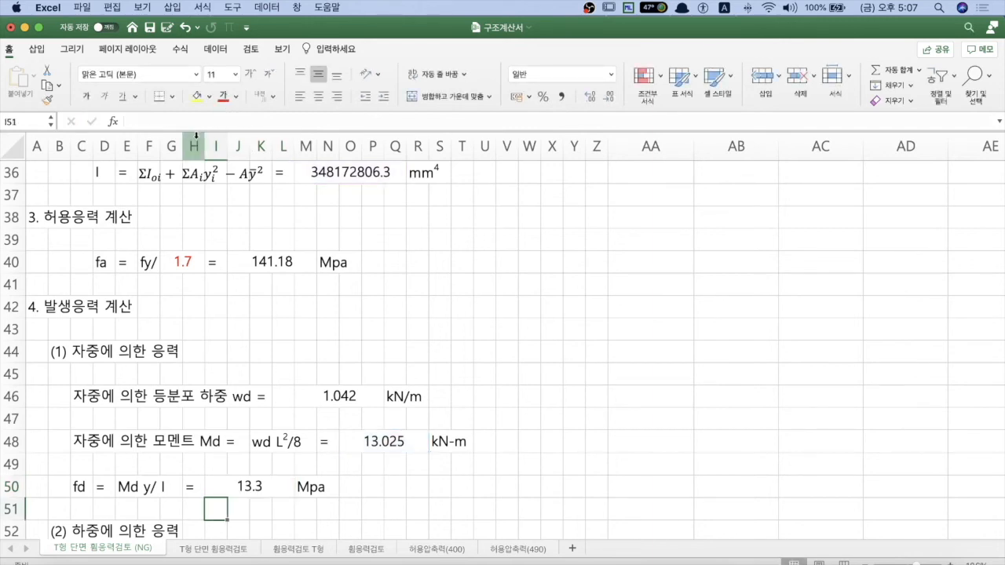
{"action": "left_click", "coordinate": [287, 485]}
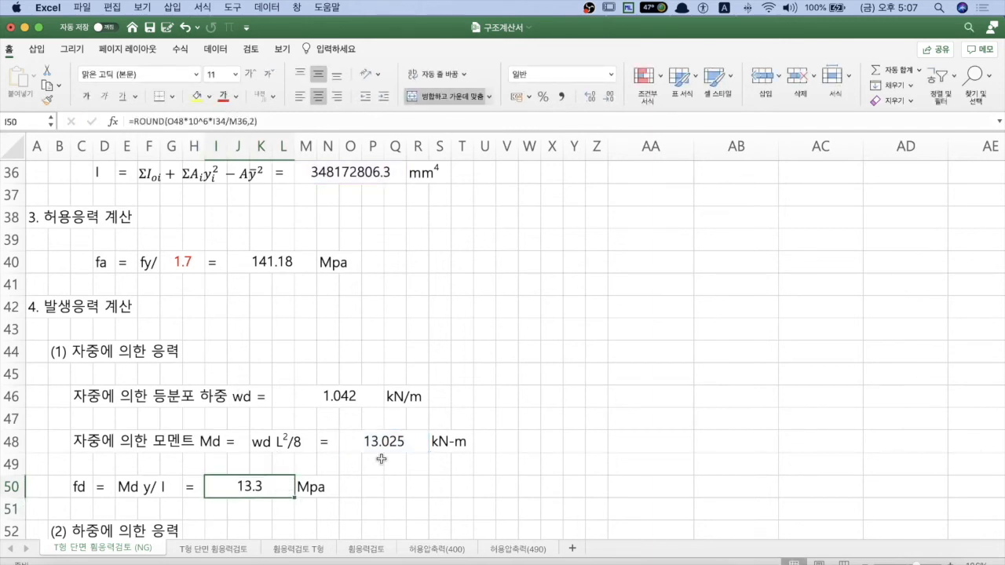
Link the load moment ML in K54 to the maximum moment beside the beam diagram with =AB7.
{"action": "scroll", "coordinate": [380, 458], "scroll_direction": "down", "scroll_amount": 4}
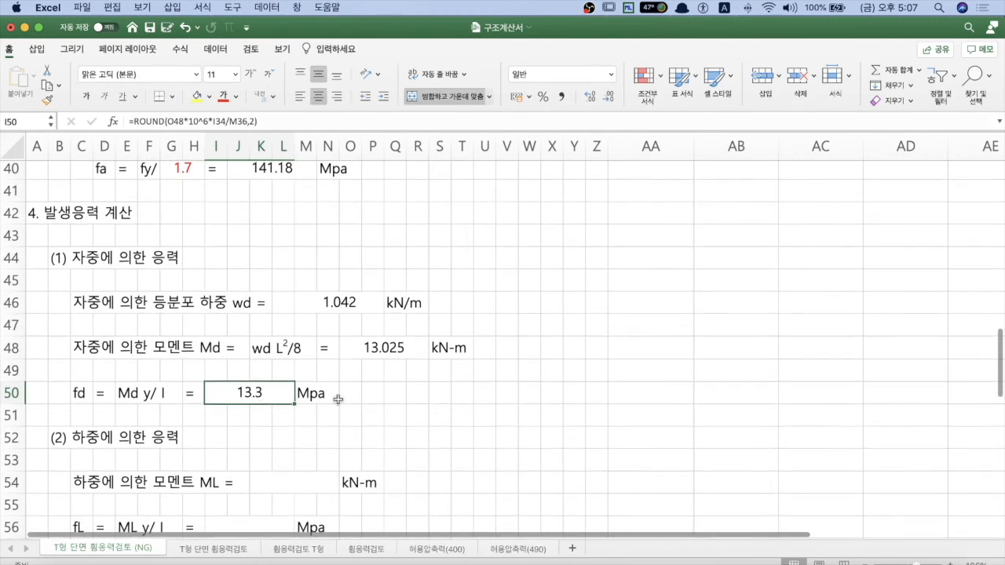
{"action": "scroll", "coordinate": [346, 398], "scroll_direction": "down", "scroll_amount": 4}
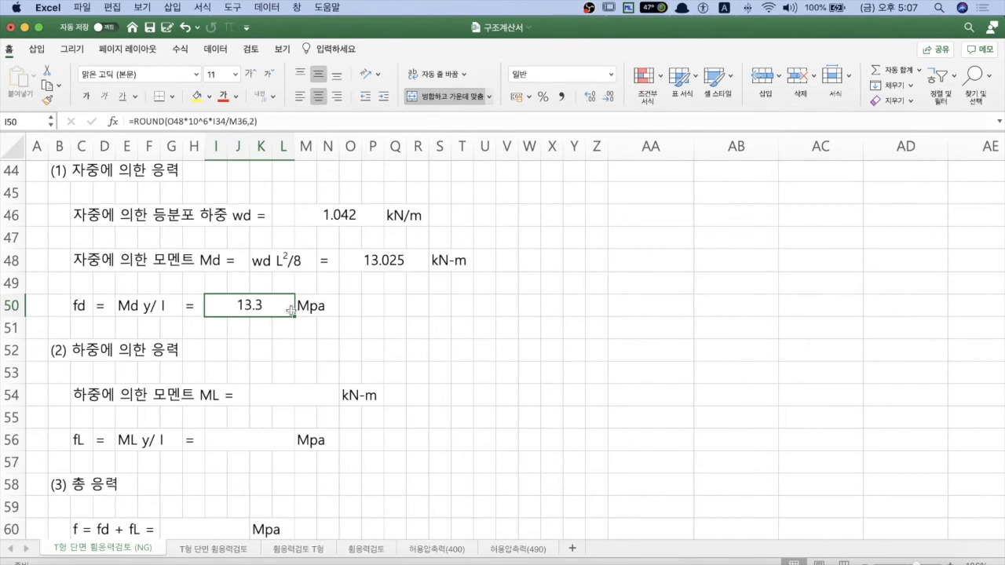
{"action": "scroll", "coordinate": [308, 310], "scroll_direction": "down", "scroll_amount": 2}
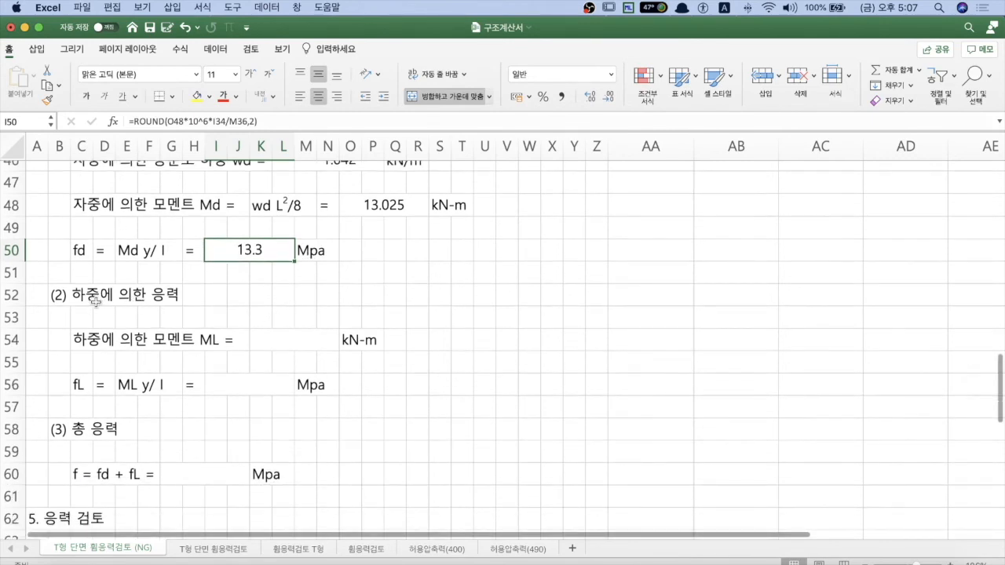
{"action": "left_click", "coordinate": [284, 342]}
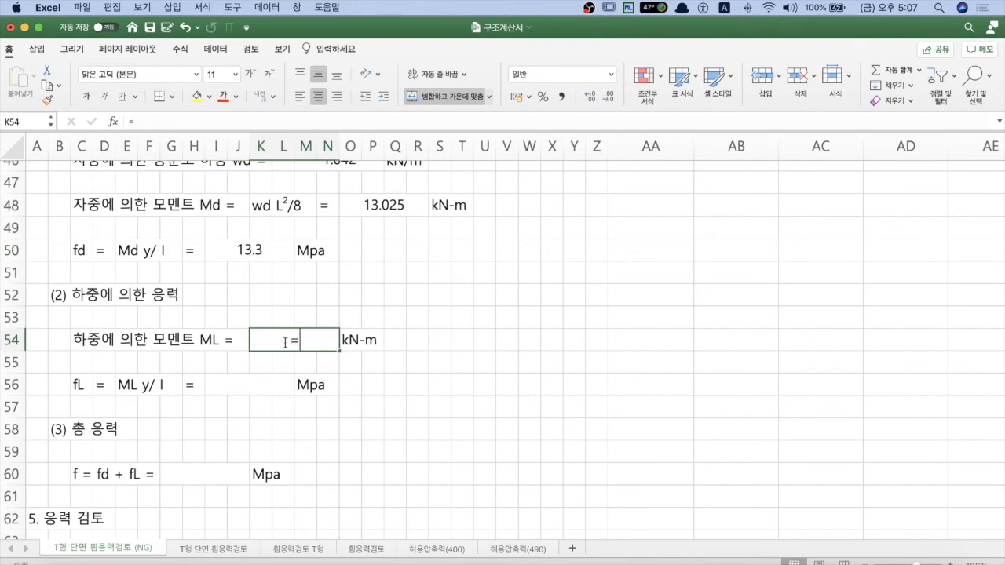
{"action": "type", "text": "="}
{"action": "scroll", "coordinate": [471, 339], "scroll_direction": "up", "scroll_amount": 8}
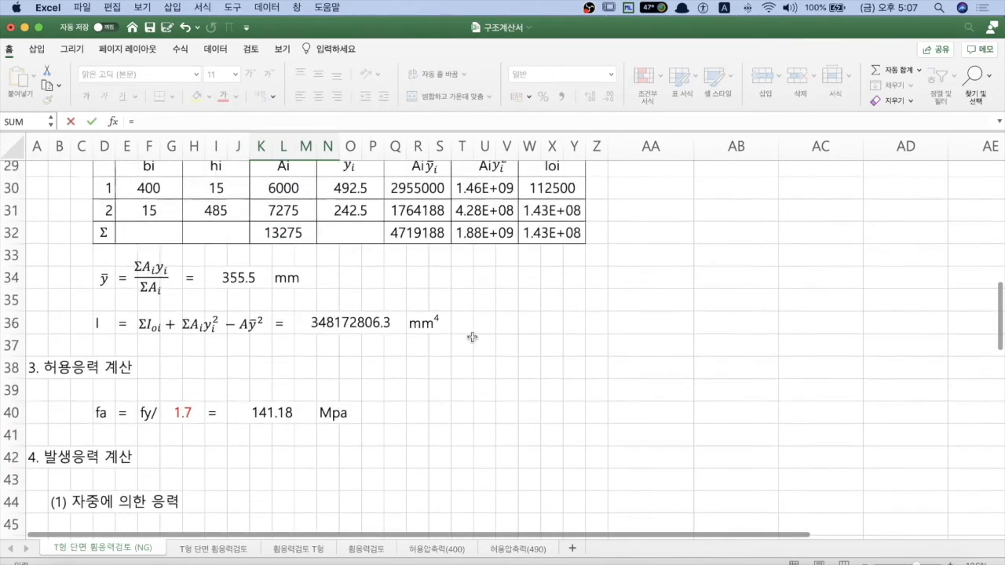
{"action": "scroll", "coordinate": [472, 338], "scroll_direction": "up", "scroll_amount": 10}
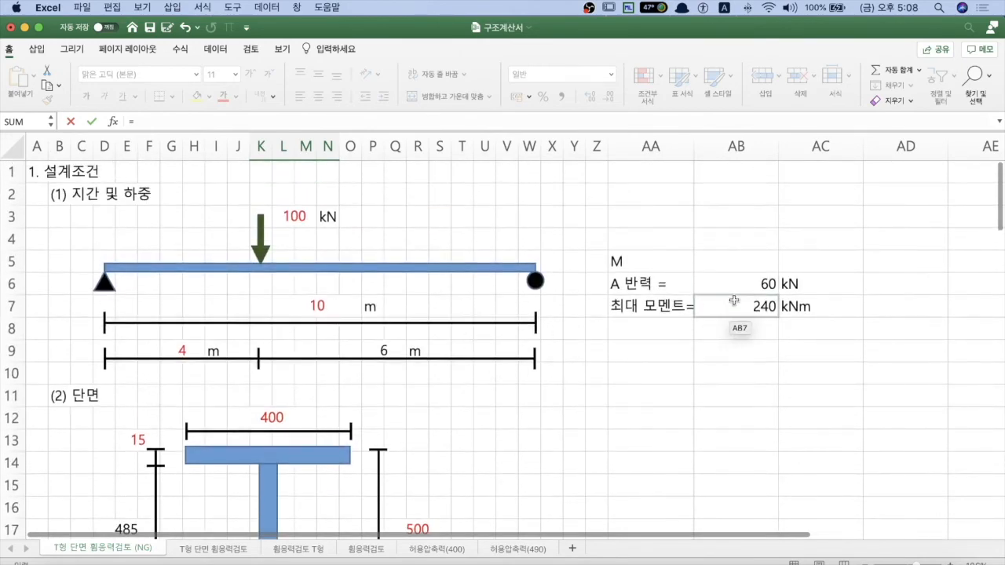
{"action": "left_click", "coordinate": [734, 302]}
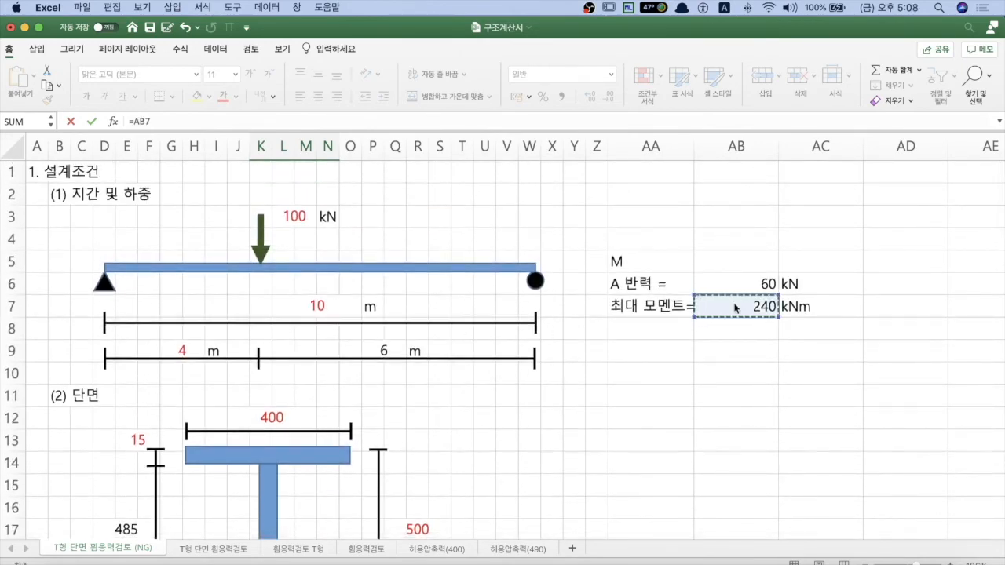
{"action": "key", "text": "Return"}
Calculate the load stress fL in I56 from the moment, centroid distance and moment of inertia with =K54*10^6*I34/M36.
{"action": "scroll", "coordinate": [502, 424], "scroll_direction": "down", "scroll_amount": 5}
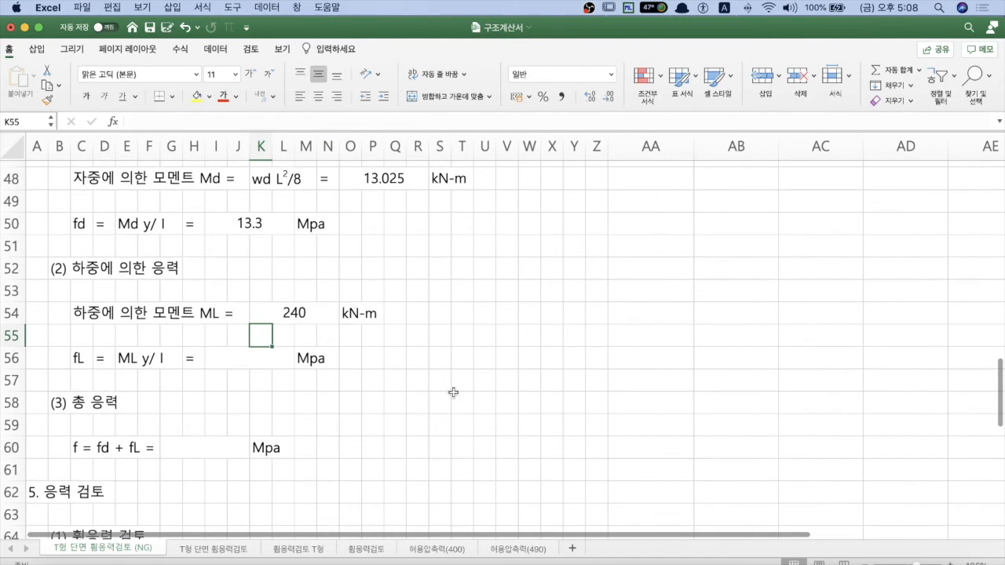
{"action": "left_click", "coordinate": [252, 358]}
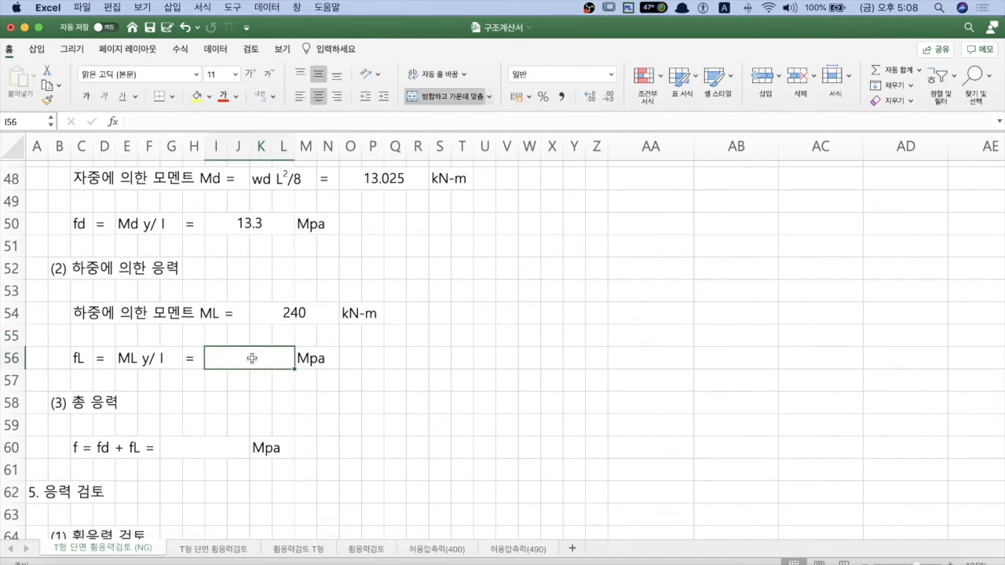
{"action": "type", "text": "="}
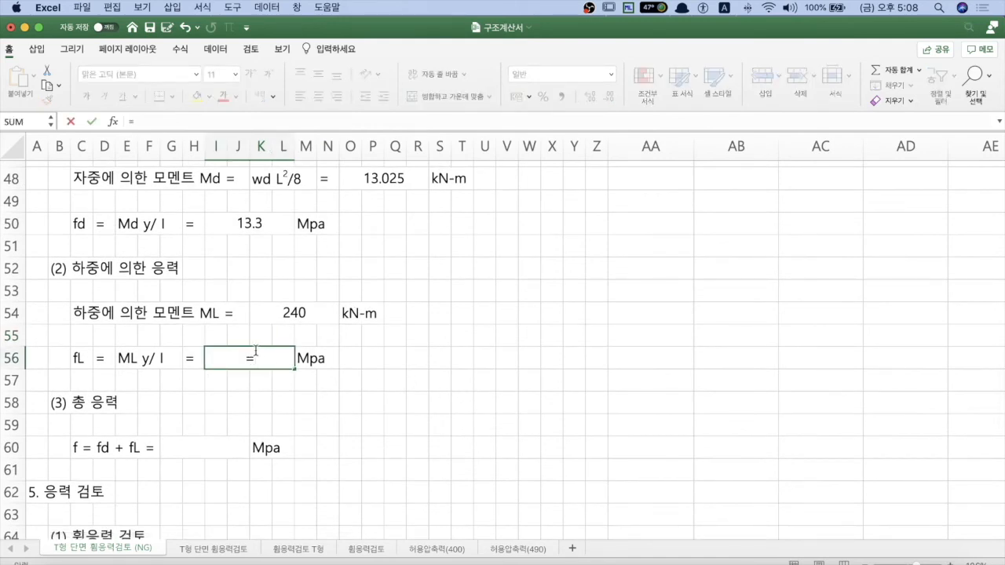
{"action": "left_click", "coordinate": [288, 313]}
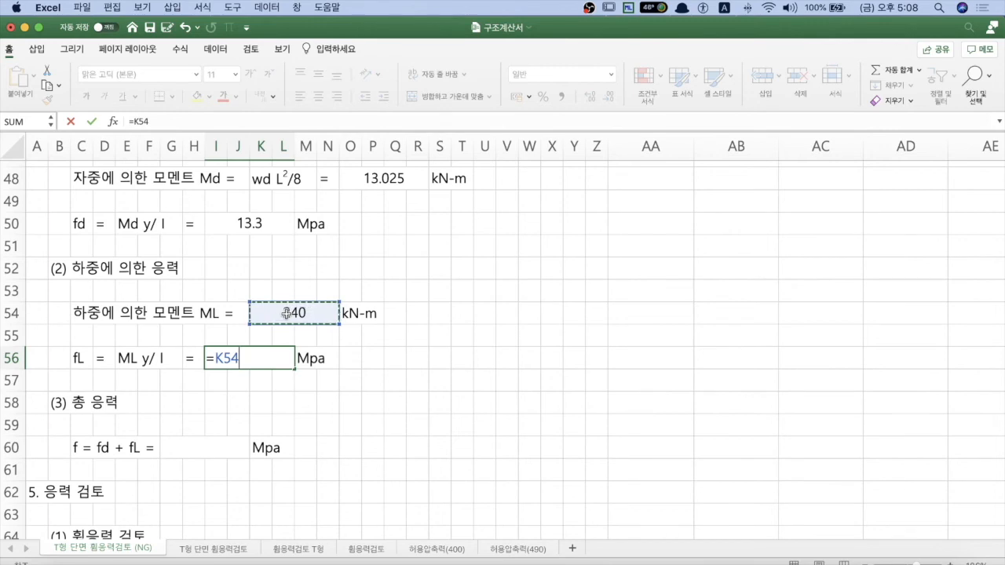
{"action": "type", "text": "*"}
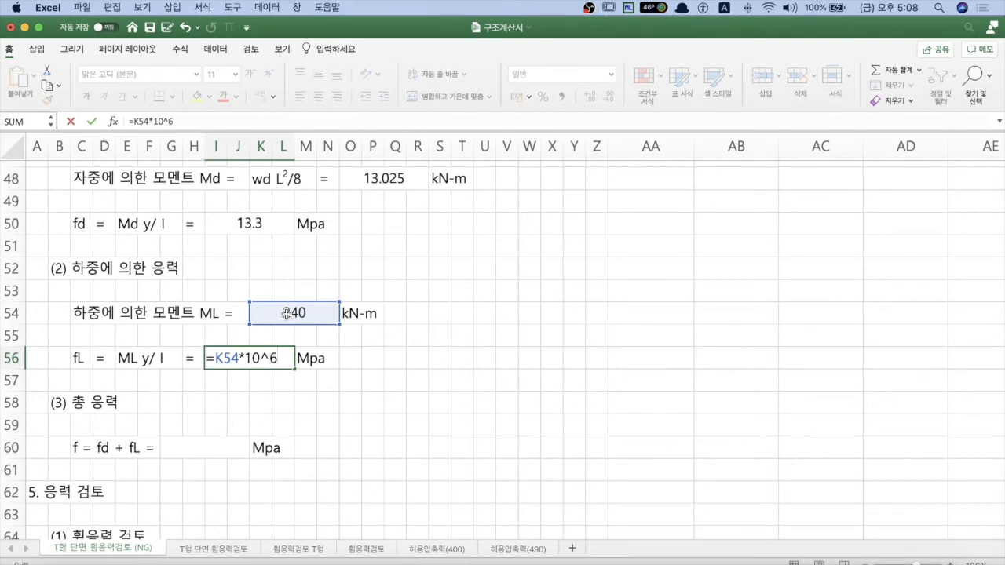
{"action": "scroll", "coordinate": [287, 313], "scroll_direction": "up", "scroll_amount": 8}
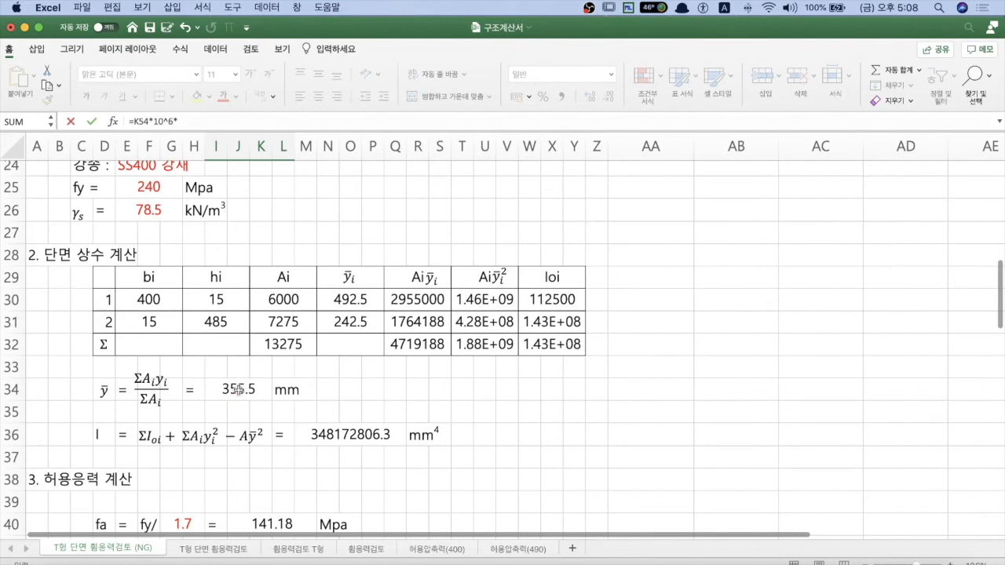
{"action": "left_click", "coordinate": [238, 389]}
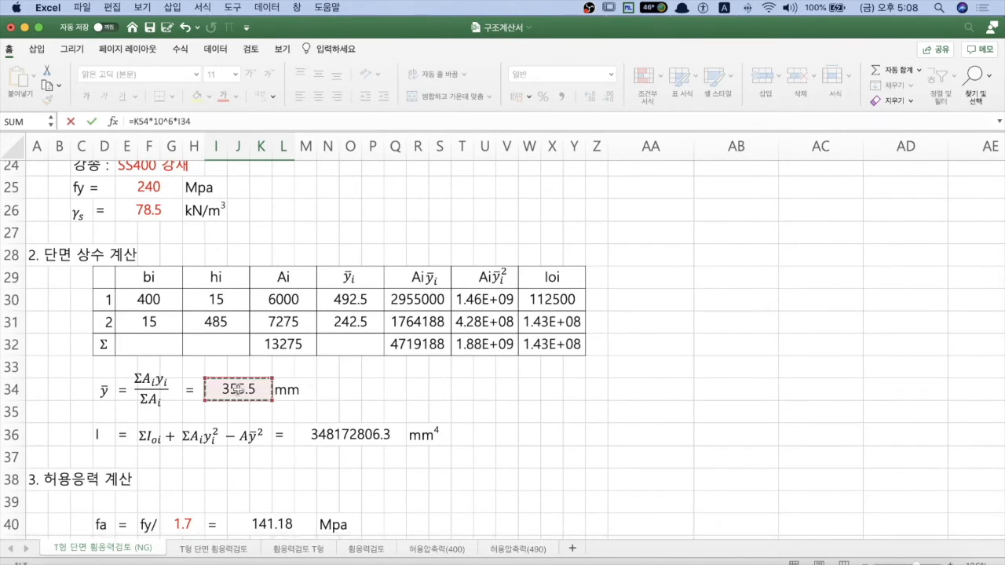
{"action": "type", "text": "/"}
{"action": "left_click", "coordinate": [355, 438]}
{"action": "key", "text": "Return"}
Round the load stress fL in I56 to one decimal place with =ROUND(K54*10^6*I34/M36,1).
{"action": "scroll", "coordinate": [359, 445], "scroll_direction": "down", "scroll_amount": 2}
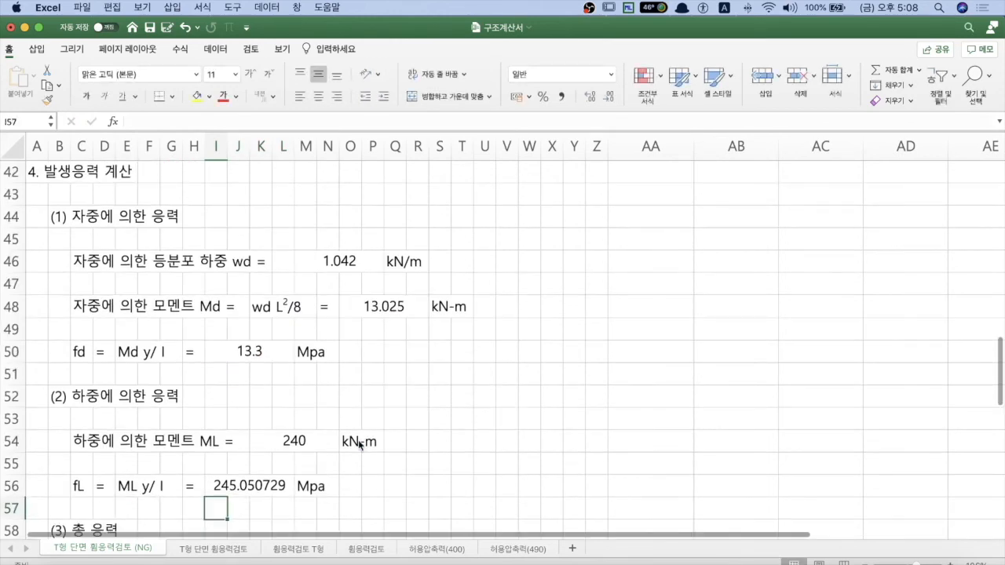
{"action": "left_click", "coordinate": [250, 486]}
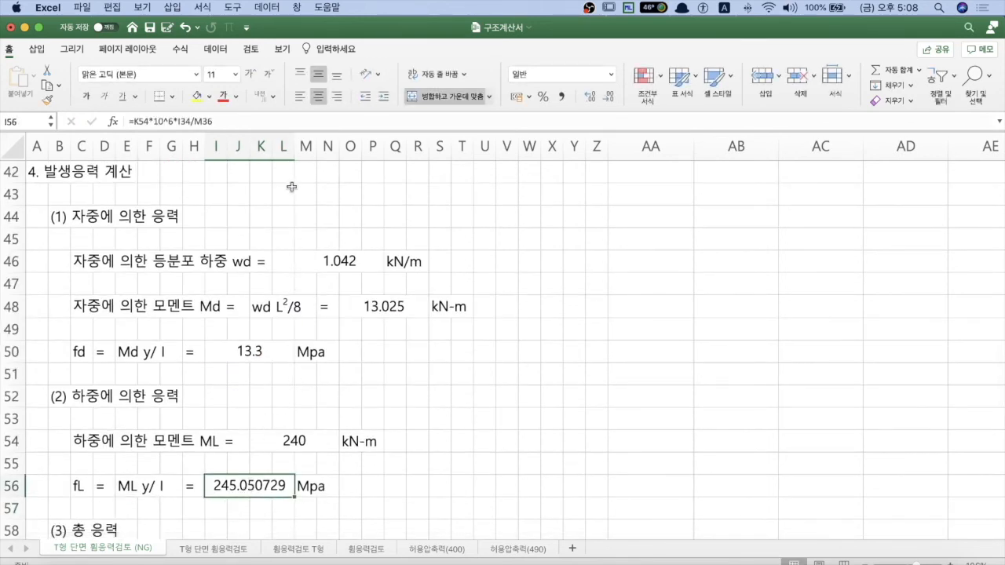
{"action": "left_click", "coordinate": [135, 120]}
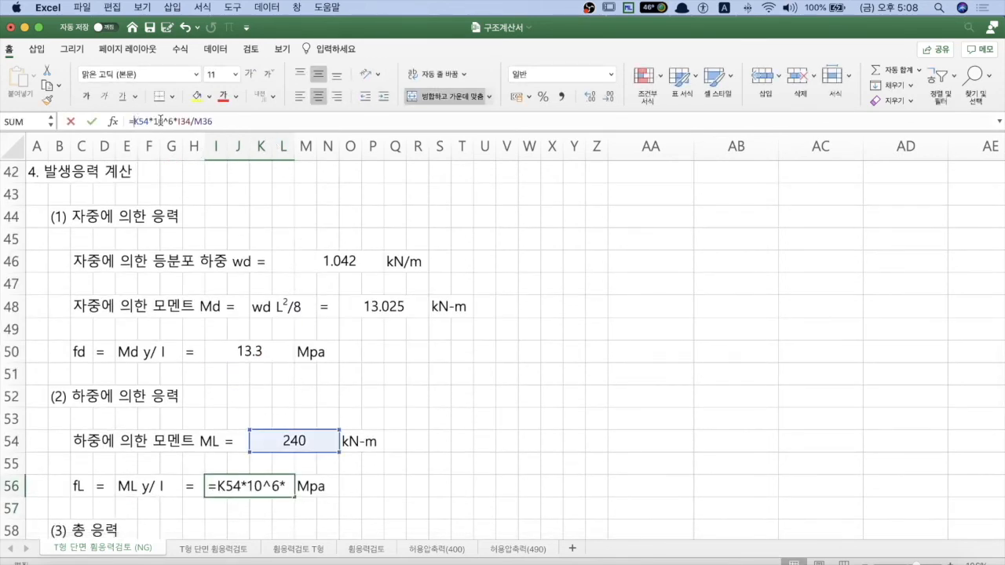
{"action": "type", "text": "round"}
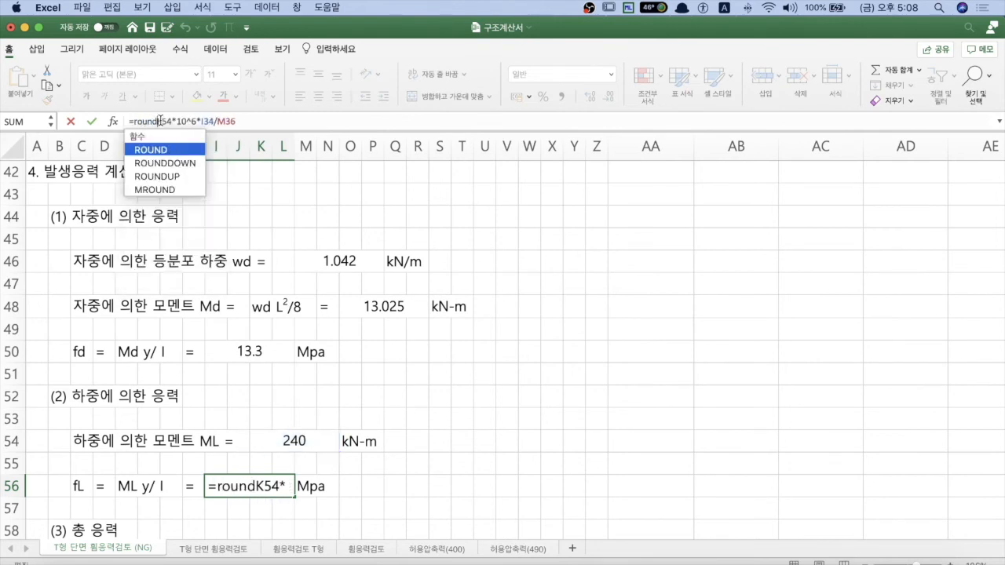
{"action": "type", "text": "("}
{"action": "left_click", "coordinate": [310, 119]}
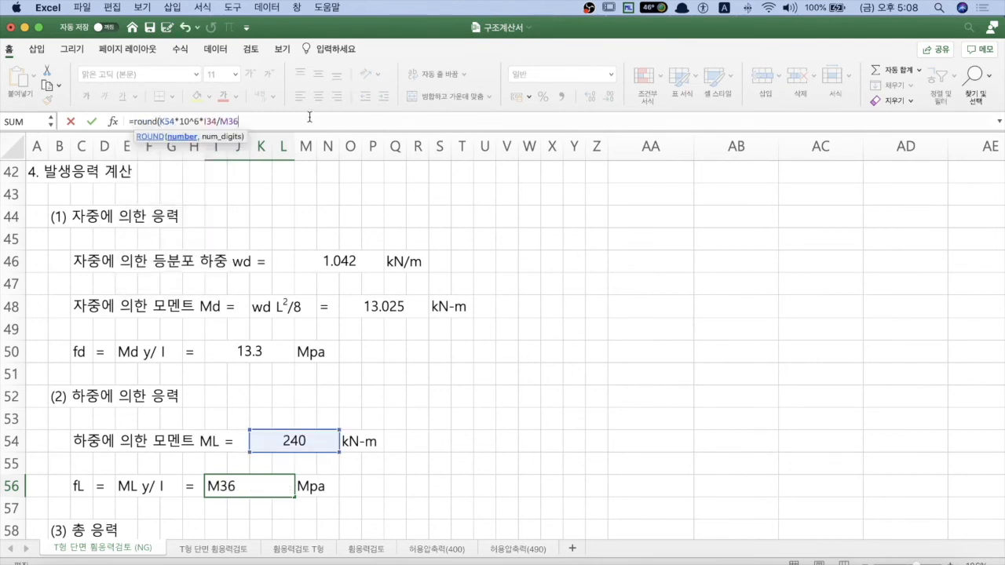
{"action": "type", "text": ",1)"}
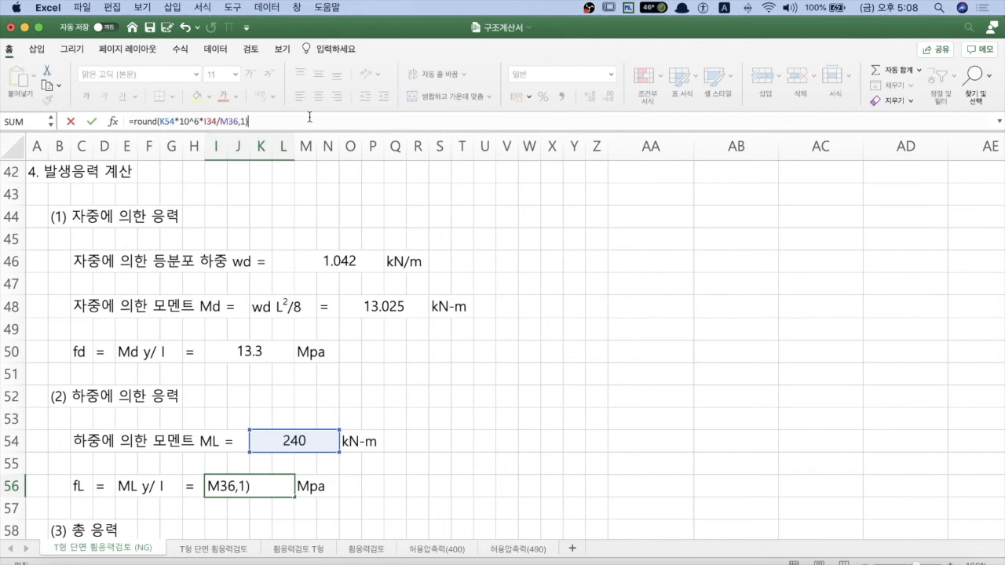
{"action": "key", "text": "Return"}
{"action": "left_click", "coordinate": [414, 465]}
Calculate the total stress f in G60 by adding the self-weight and load stresses with =I50+I56.
{"action": "scroll", "coordinate": [416, 465], "scroll_direction": "down", "scroll_amount": 4}
{"action": "left_click", "coordinate": [385, 300]}
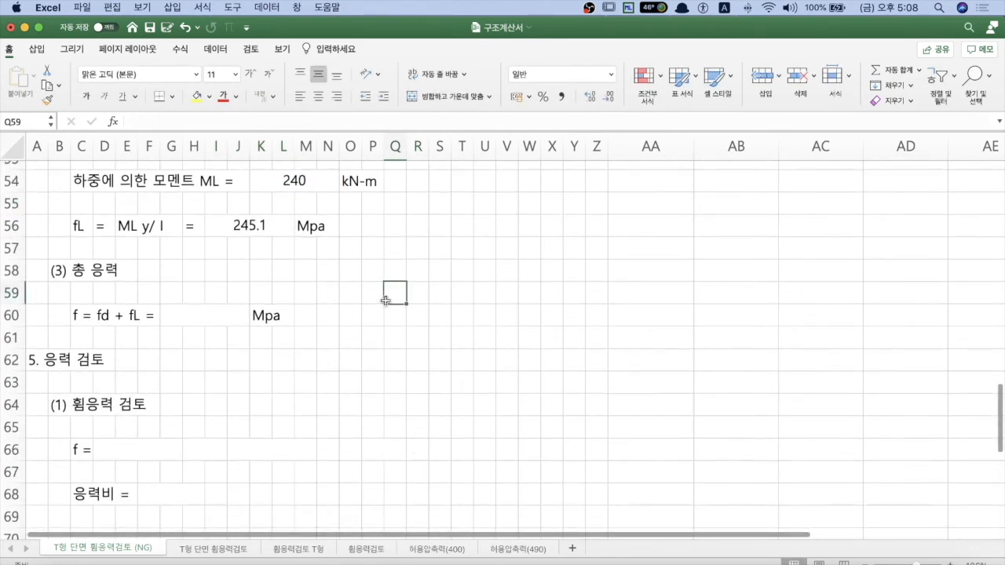
{"action": "scroll", "coordinate": [385, 301], "scroll_direction": "up", "scroll_amount": 1}
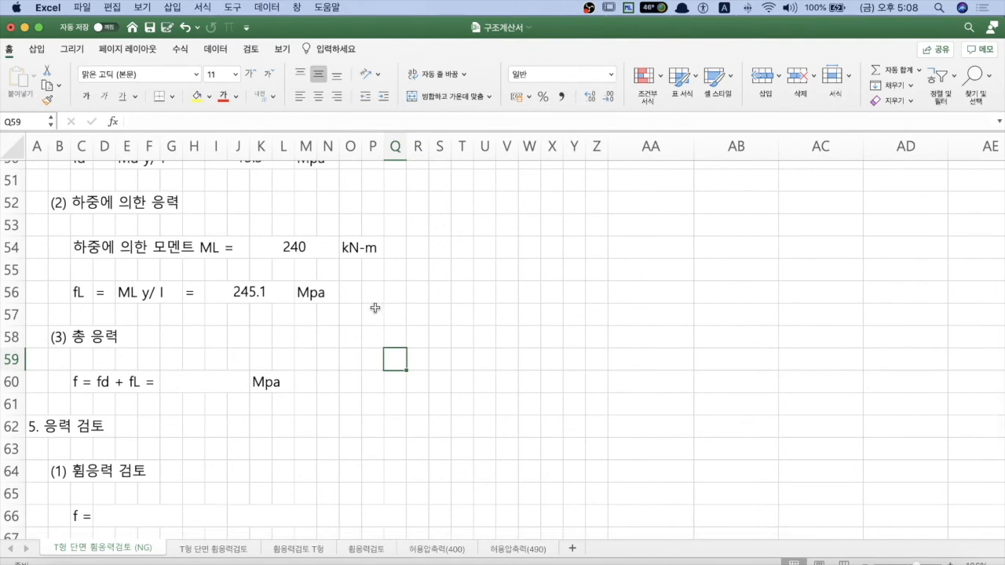
{"action": "left_click", "coordinate": [202, 374]}
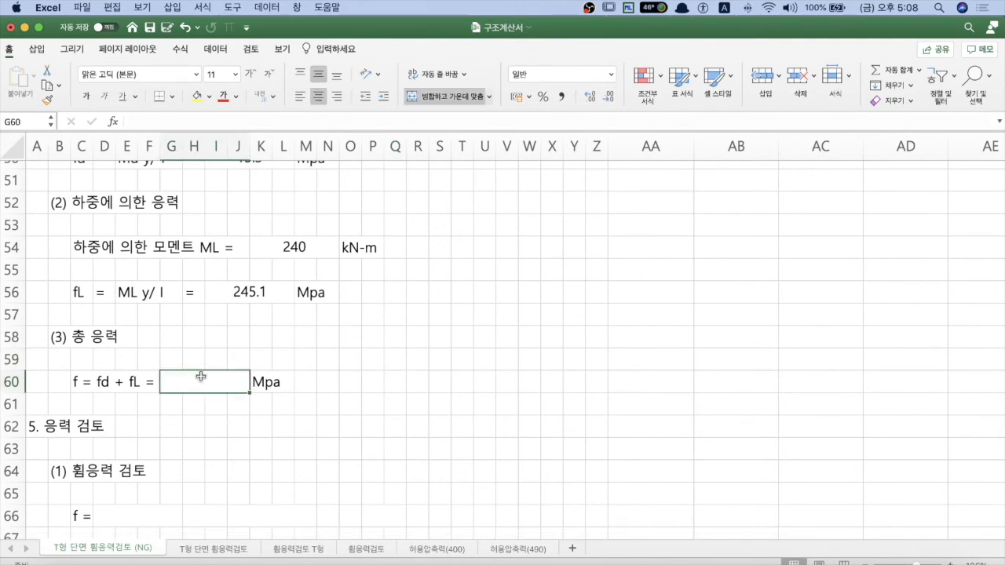
{"action": "type", "text": "="}
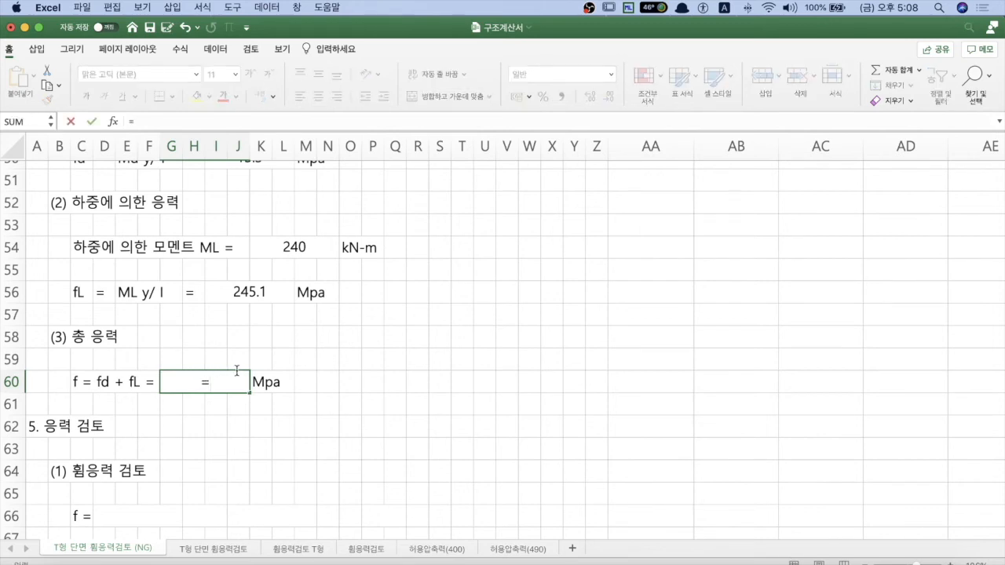
{"action": "scroll", "coordinate": [290, 318], "scroll_direction": "up", "scroll_amount": 2}
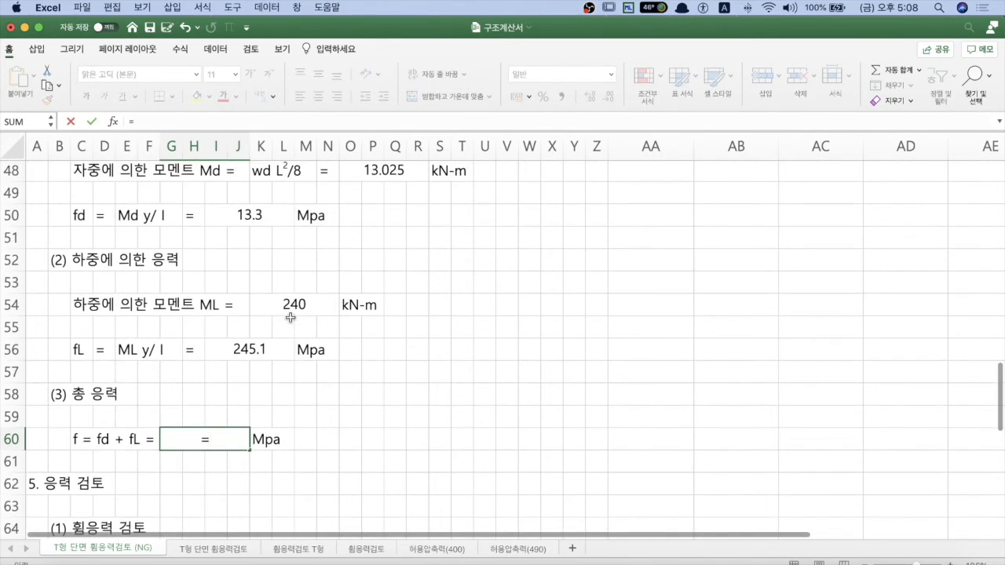
{"action": "left_click", "coordinate": [246, 222]}
{"action": "type", "text": "+"}
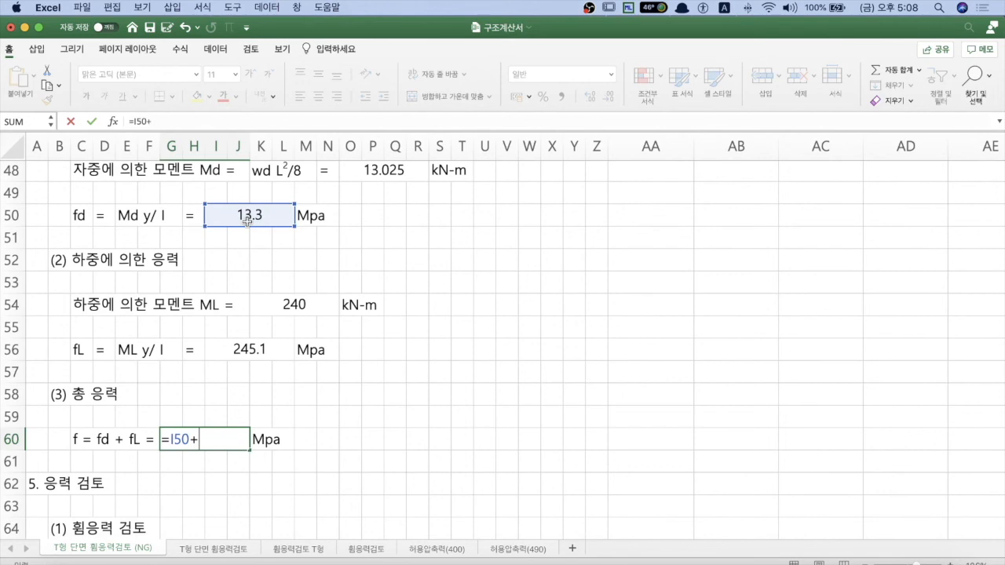
{"action": "left_click", "coordinate": [246, 346]}
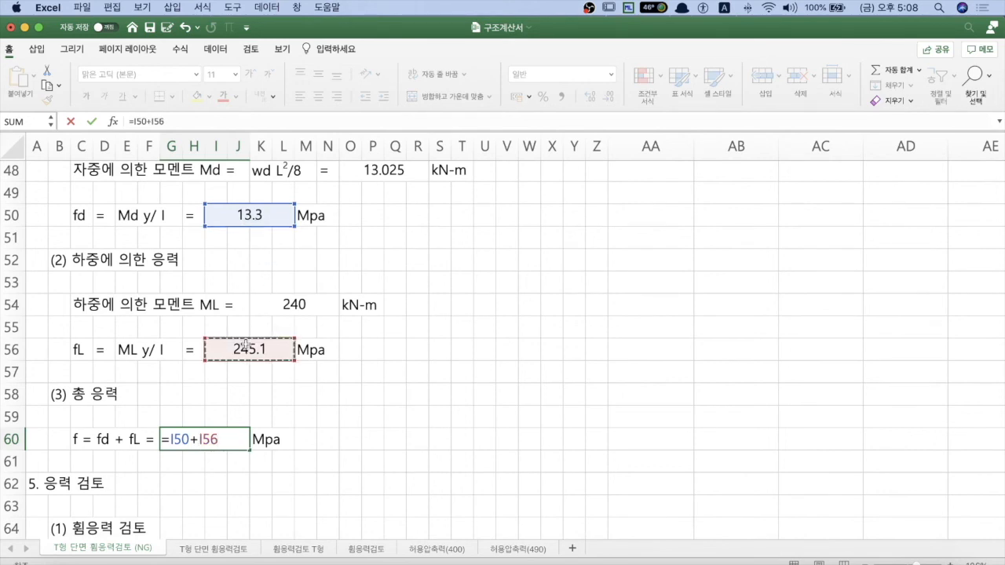
{"action": "key", "text": "Return"}
Link the f value in D66 of the bending stress check to the total stress with =G60.
{"action": "scroll", "coordinate": [315, 419], "scroll_direction": "down", "scroll_amount": 8}
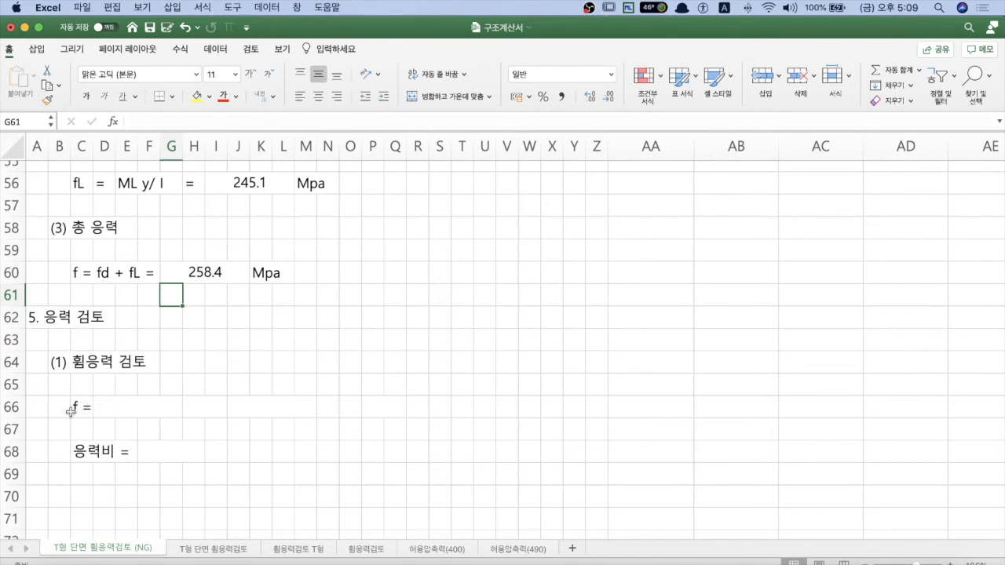
{"action": "left_click", "coordinate": [119, 408]}
{"action": "type", "text": "="}
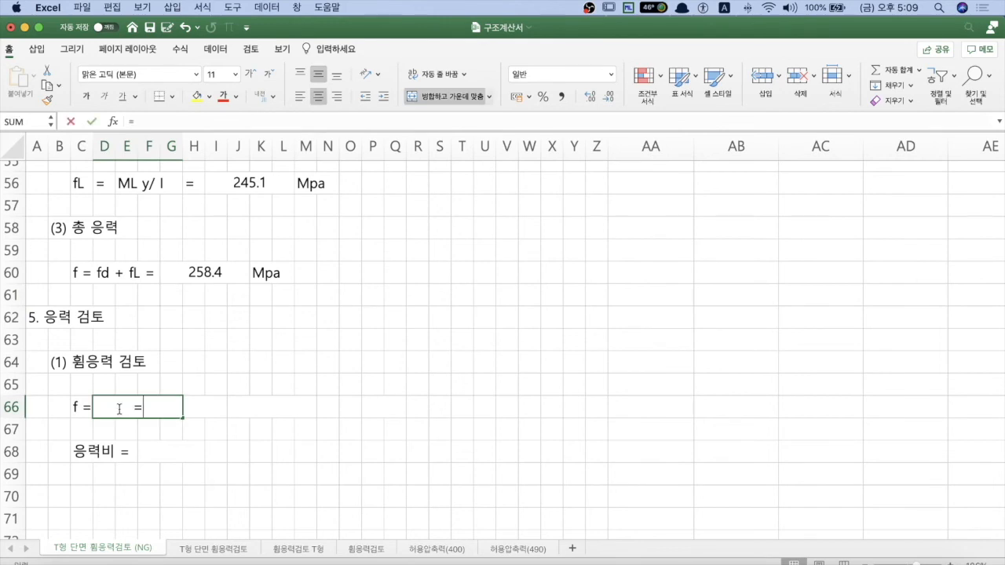
{"action": "left_click", "coordinate": [197, 274]}
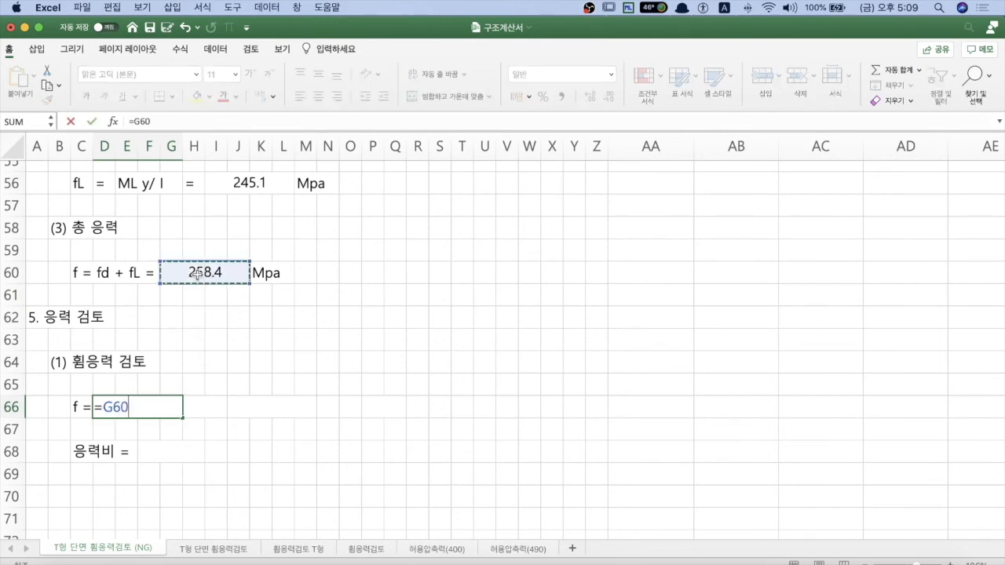
{"action": "key", "text": "Return"}
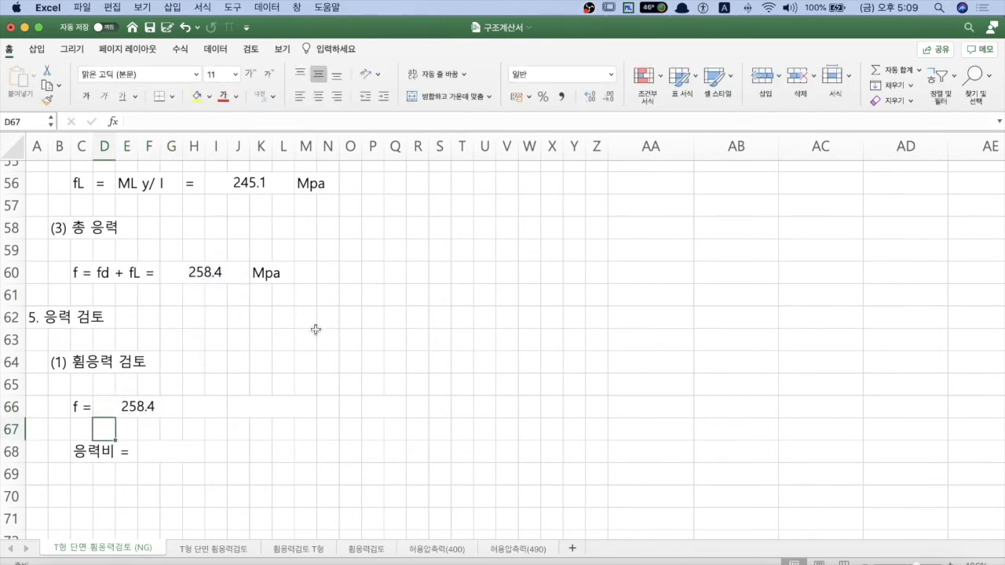
Link J66 in the bending stress check to the allowable stress fa with =J40.
{"action": "left_click", "coordinate": [300, 414]}
{"action": "type", "text": "="}
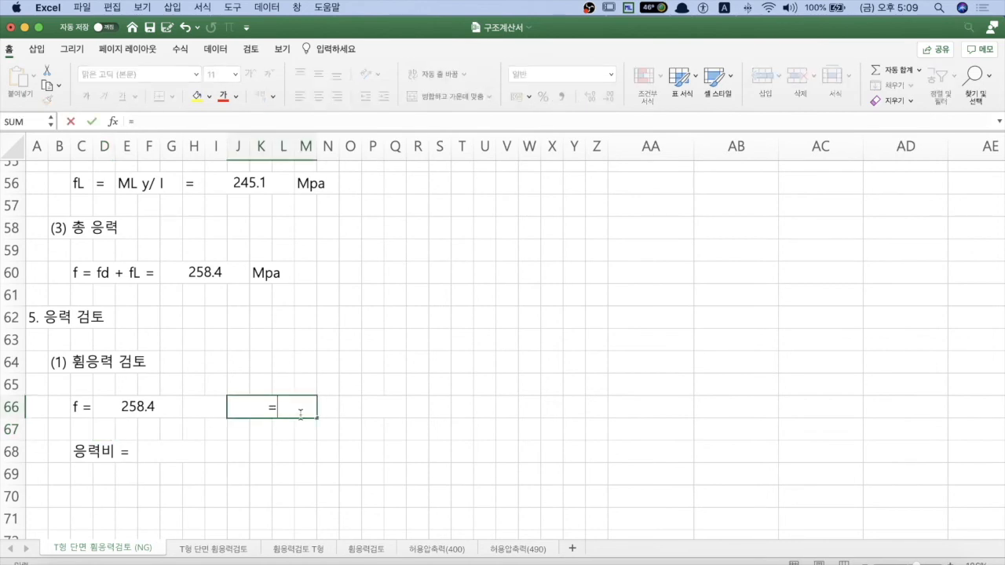
{"action": "scroll", "coordinate": [394, 385], "scroll_direction": "up", "scroll_amount": 5}
{"action": "scroll", "coordinate": [394, 385], "scroll_direction": "up", "scroll_amount": 3}
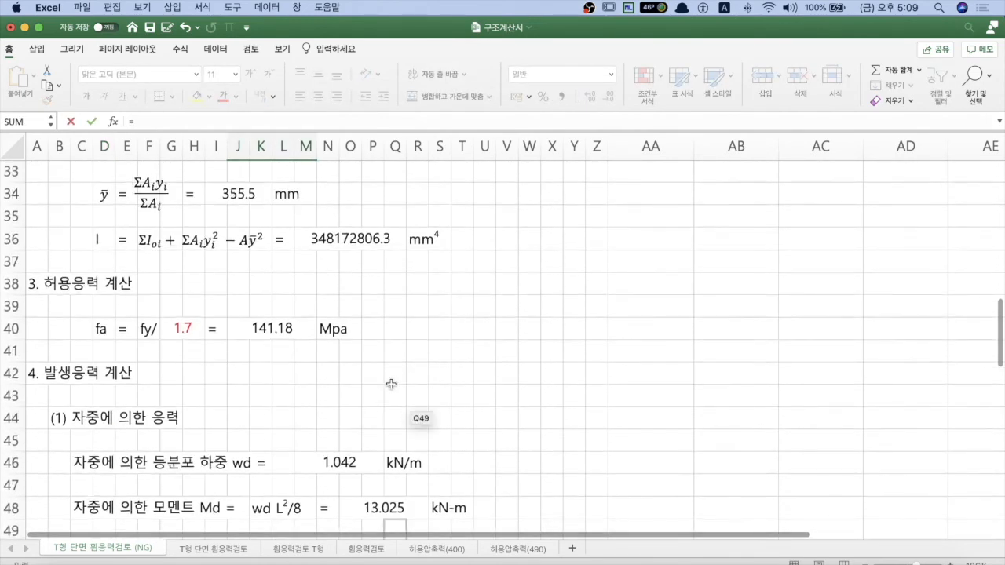
{"action": "left_click", "coordinate": [267, 328]}
{"action": "key", "text": "Return"}
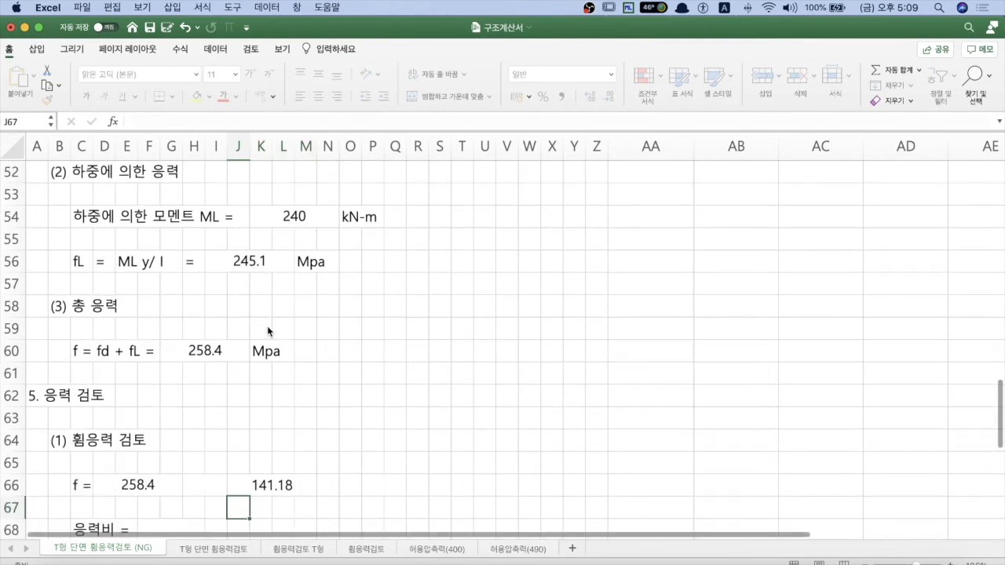
{"action": "left_click", "coordinate": [300, 508]}
{"action": "left_click", "coordinate": [159, 487]}
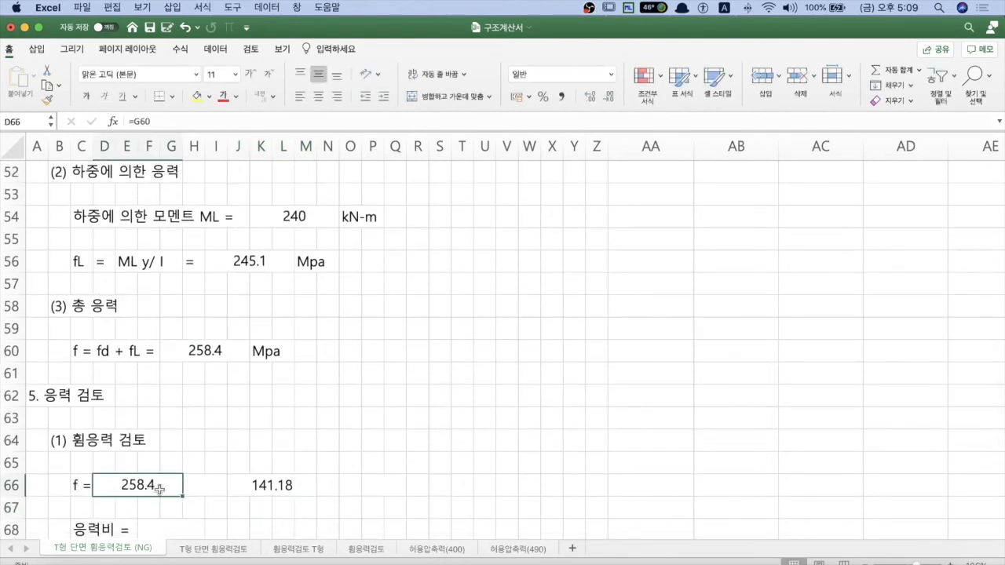
{"action": "left_click", "coordinate": [254, 487]}
{"action": "left_click", "coordinate": [141, 486]}
{"action": "scroll", "coordinate": [141, 487], "scroll_direction": "down", "scroll_amount": 1}
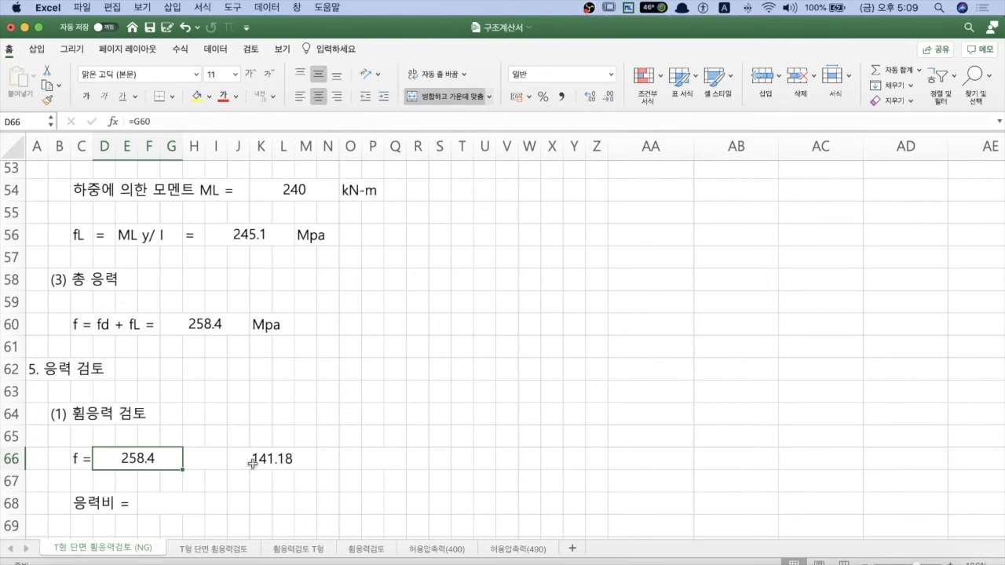
{"action": "scroll", "coordinate": [254, 458], "scroll_direction": "down", "scroll_amount": 1}
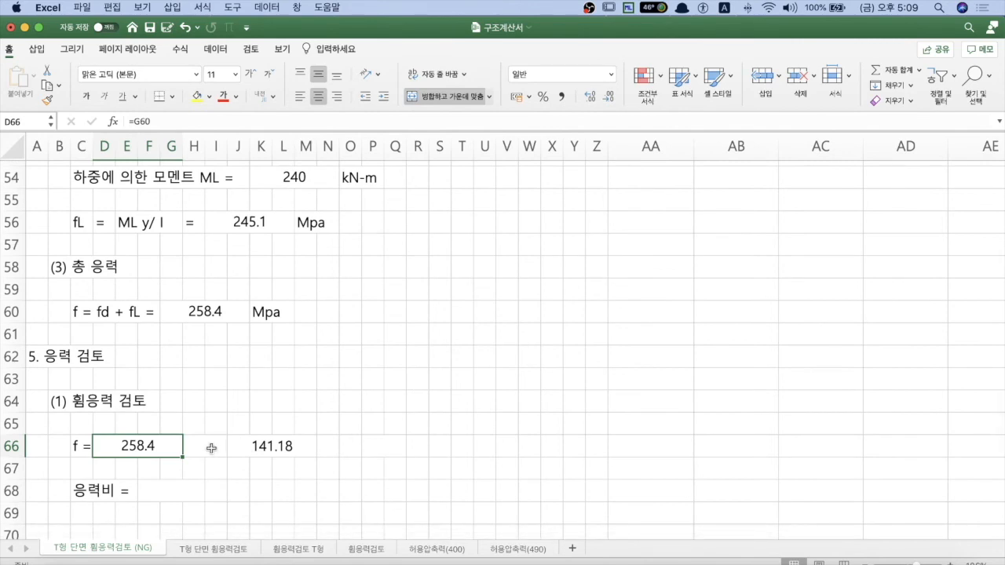
Generate the comparison sign between the actual and allowable stress in H66 with =IF(D66<J66,"<",">").
{"action": "left_click", "coordinate": [211, 447]}
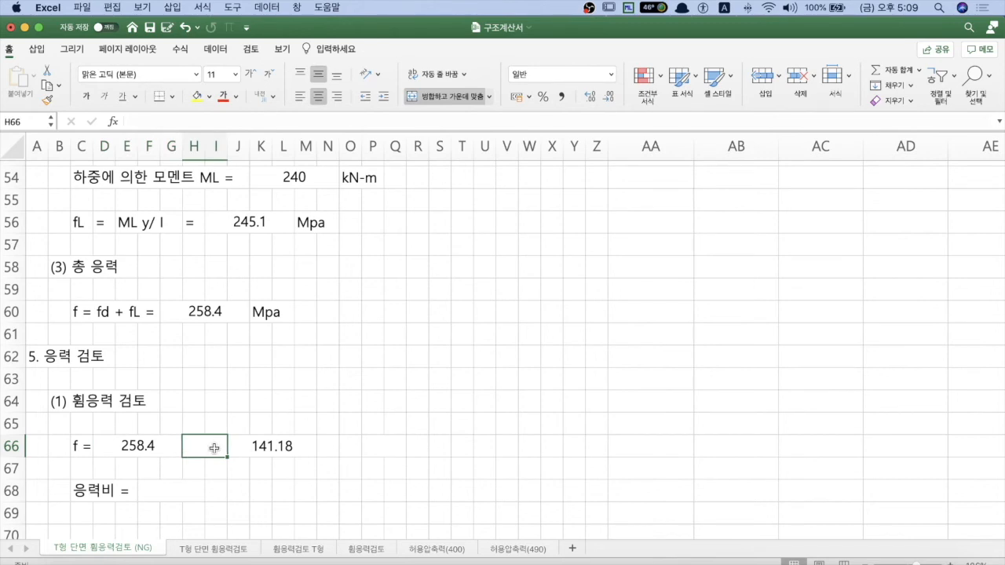
{"action": "type", "text": "="}
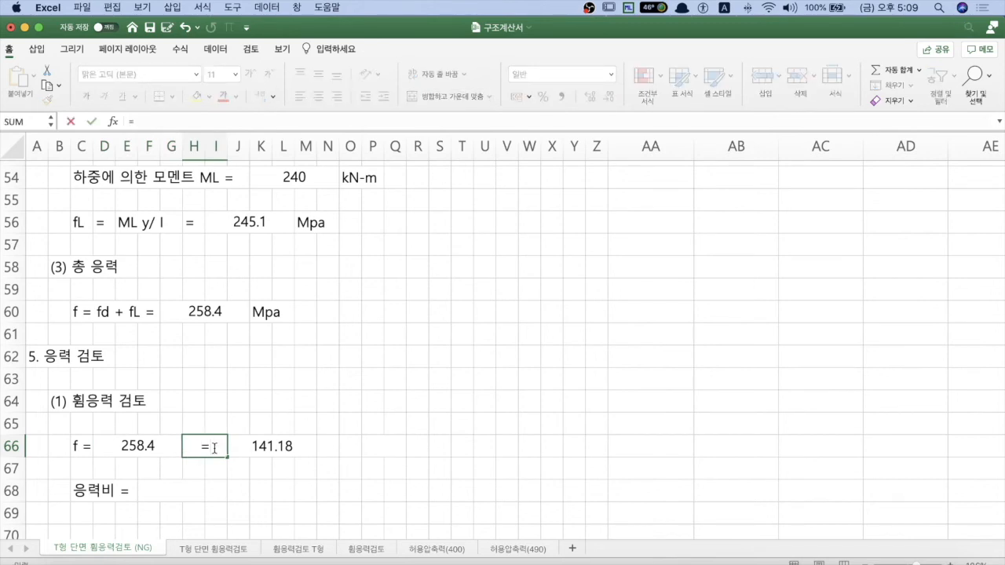
{"action": "type", "text": "if("}
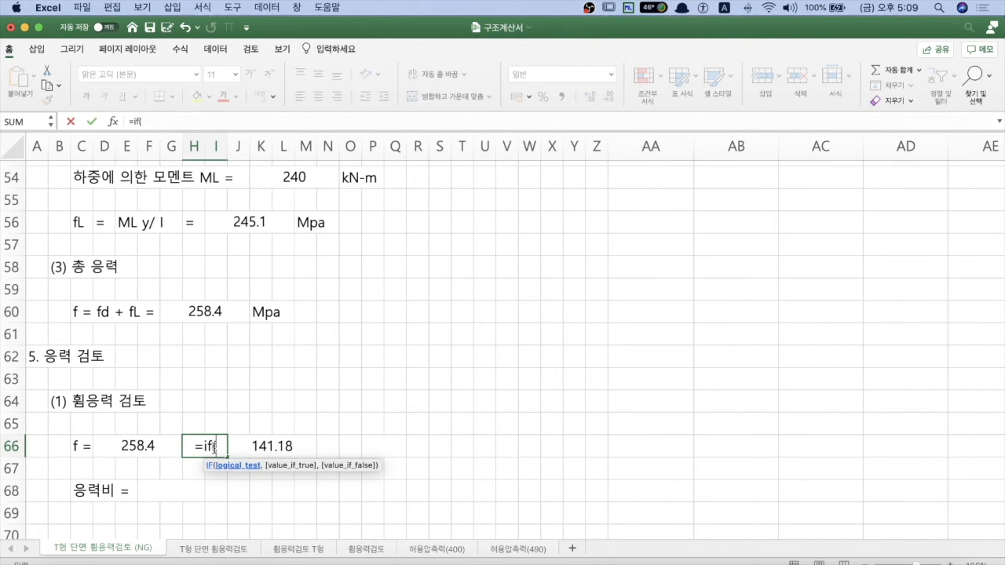
{"action": "left_click", "coordinate": [119, 446]}
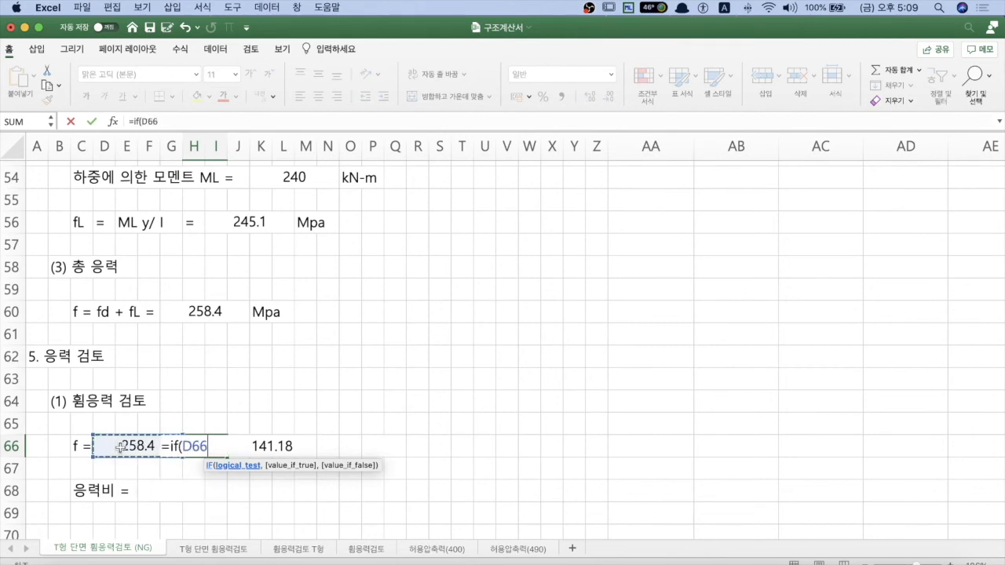
{"action": "type", "text": "<"}
{"action": "left_click", "coordinate": [267, 446]}
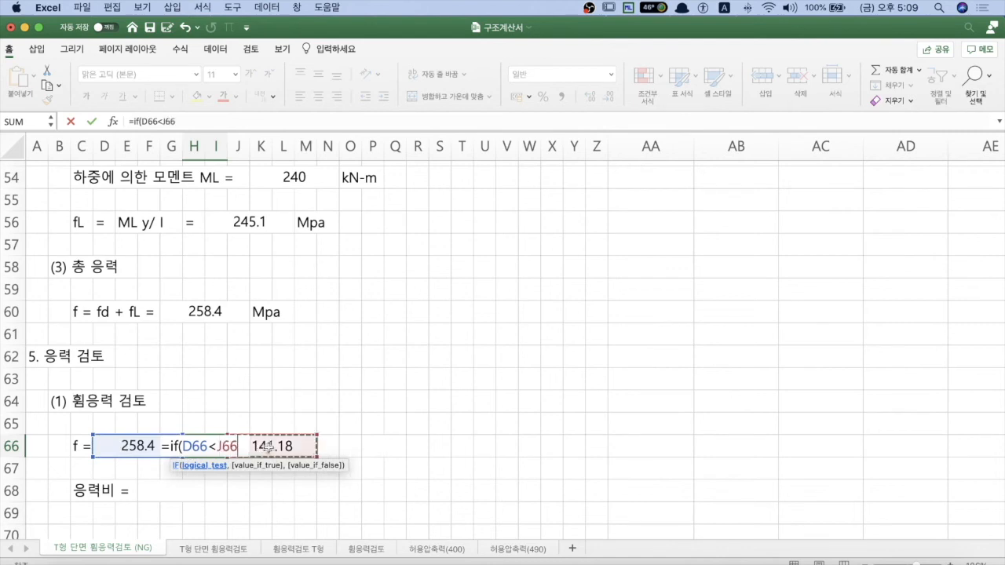
{"action": "left_click", "coordinate": [210, 120]}
{"action": "type", "text": ","}
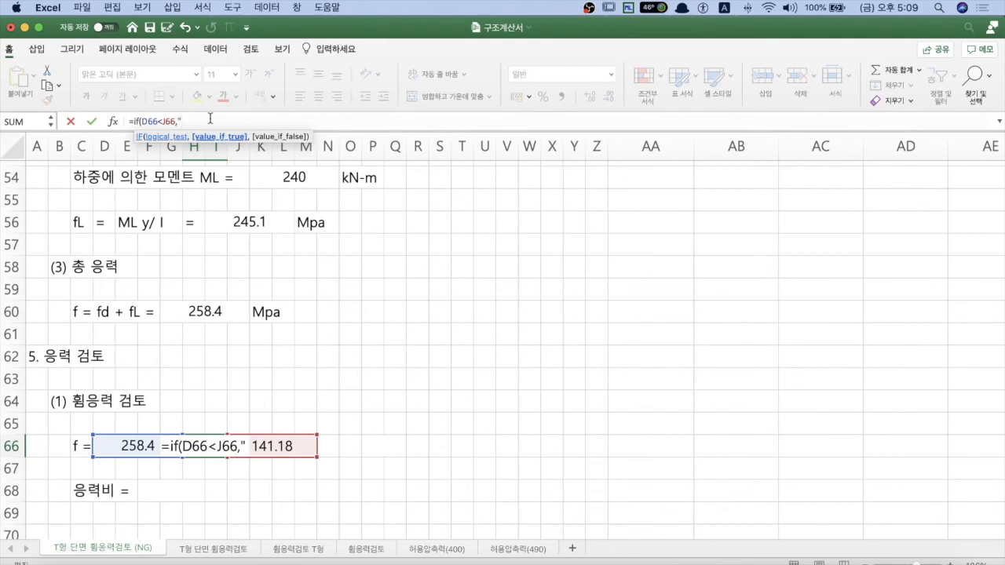
{"action": "type", "text": "\"<\",\">\""}
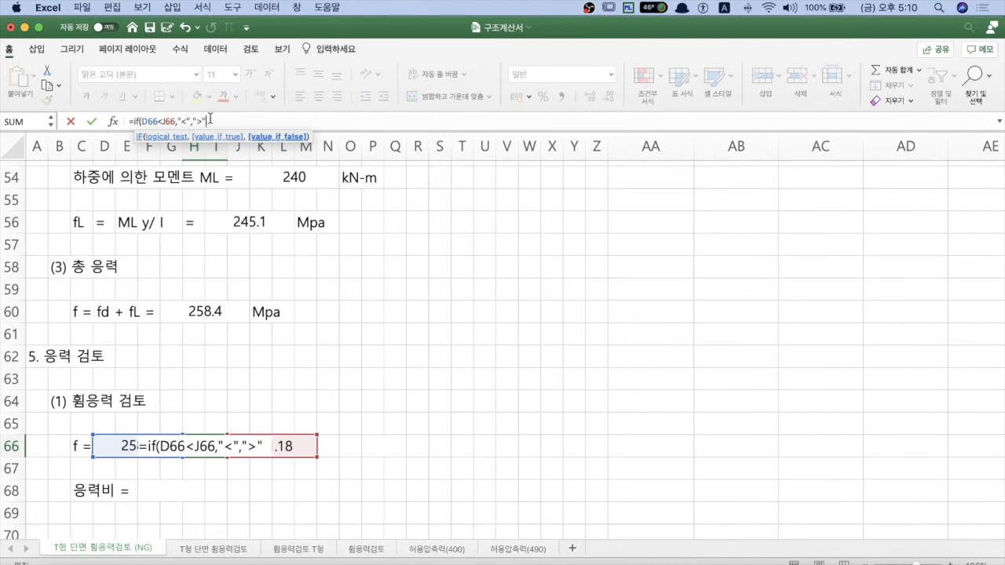
{"action": "type", "text": ")"}
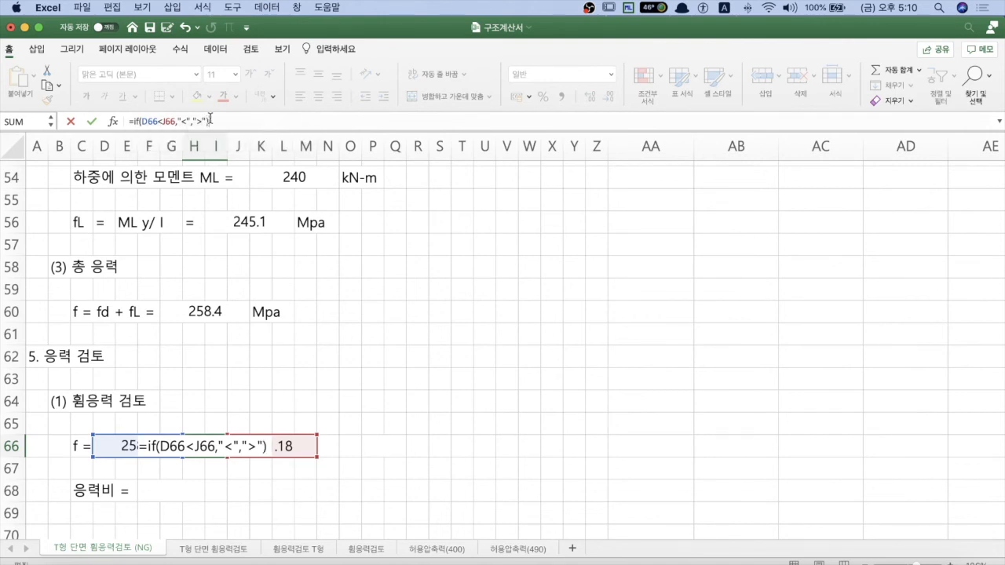
{"action": "key", "text": "Return"}
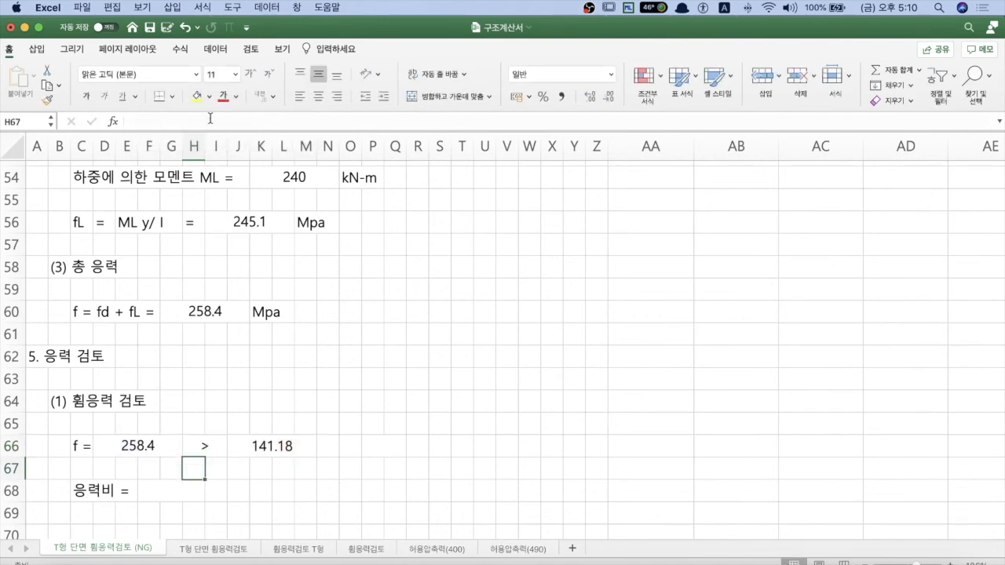
Test the comparison sign in H66 by entering trial allowable stresses of 260 and 140 in J66.
{"action": "left_click", "coordinate": [145, 445]}
{"action": "left_click", "coordinate": [250, 449]}
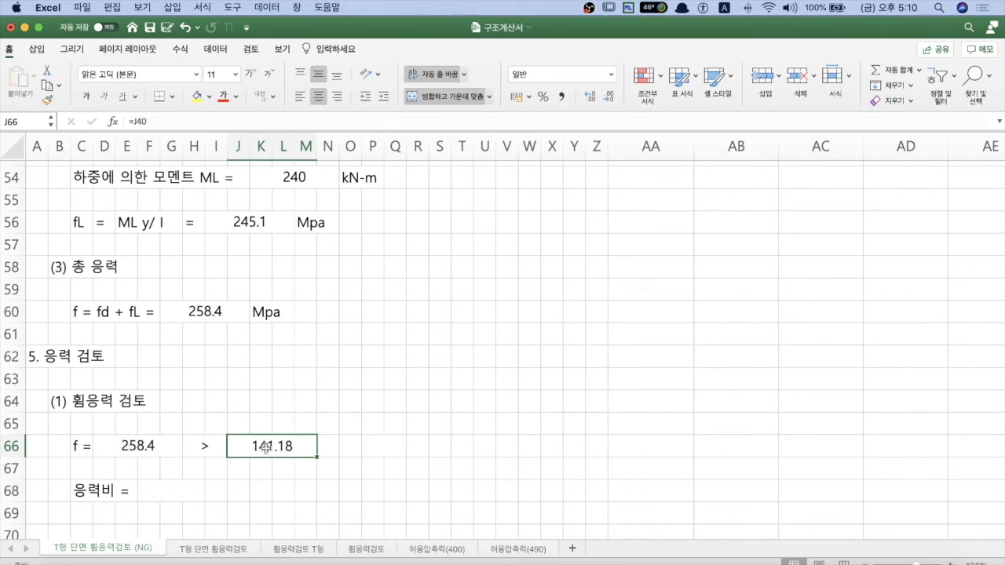
{"action": "type", "text": "260"}
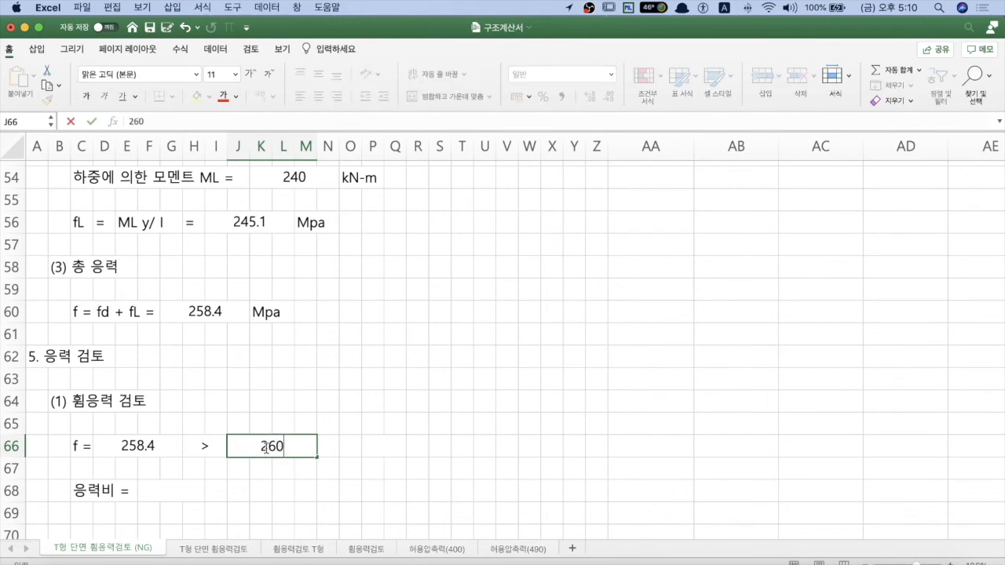
{"action": "key", "text": "Return"}
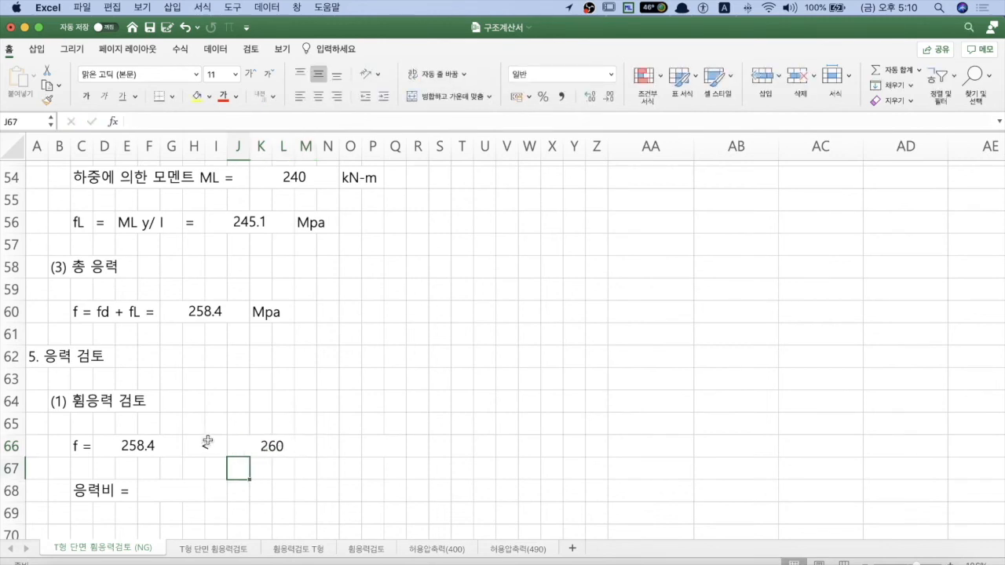
{"action": "left_click", "coordinate": [214, 445]}
{"action": "left_click", "coordinate": [282, 447]}
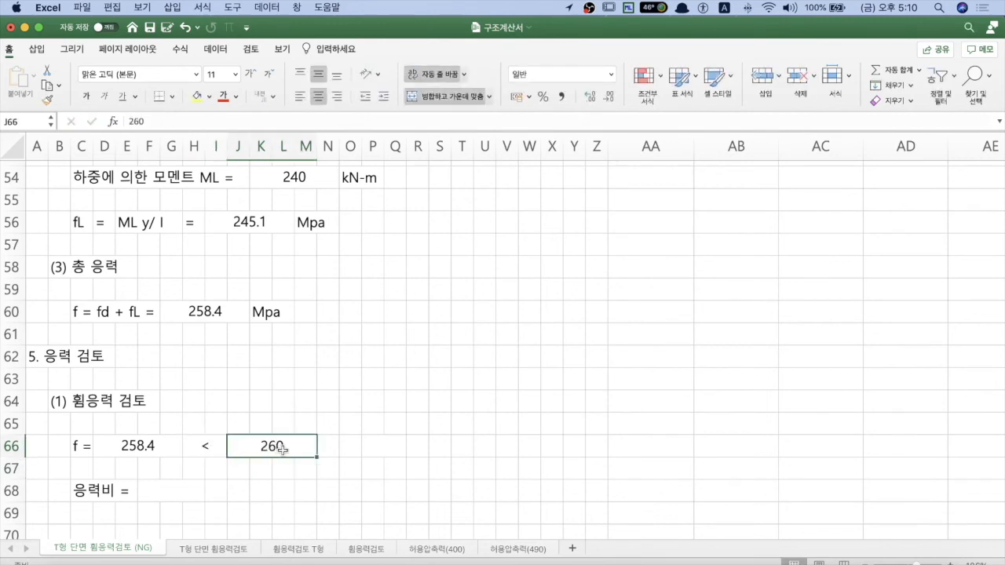
{"action": "type", "text": "140"}
{"action": "key", "text": "Return"}
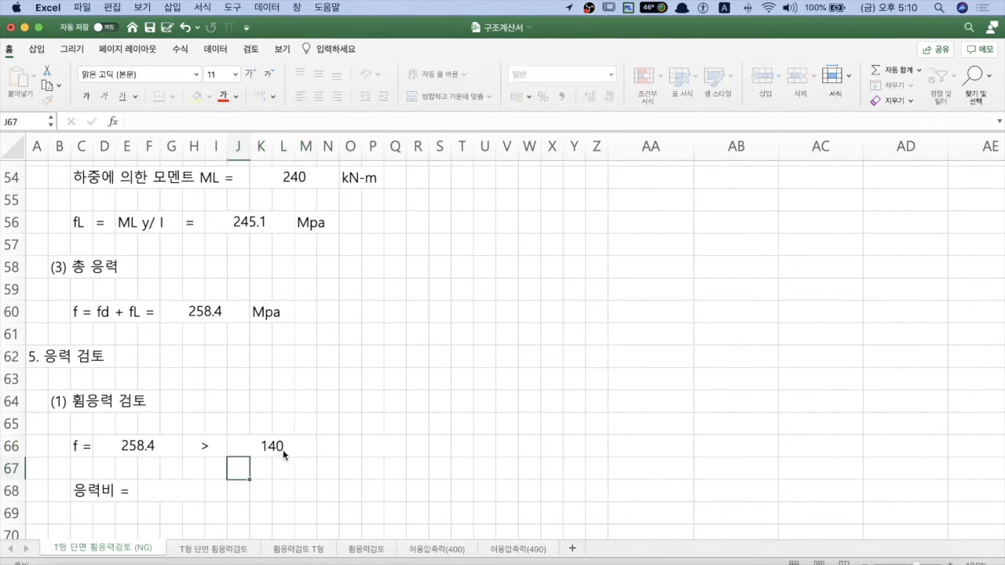
Restore the allowable stress link in J66 of the bending stress check with =J40.
{"action": "left_click", "coordinate": [284, 450]}
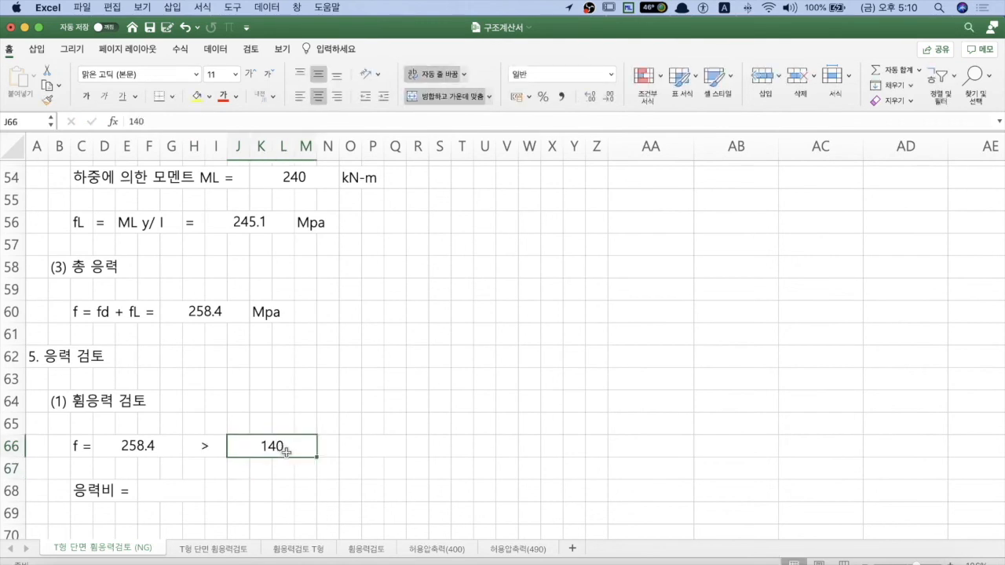
{"action": "type", "text": "="}
{"action": "scroll", "coordinate": [313, 424], "scroll_direction": "up", "scroll_amount": 5}
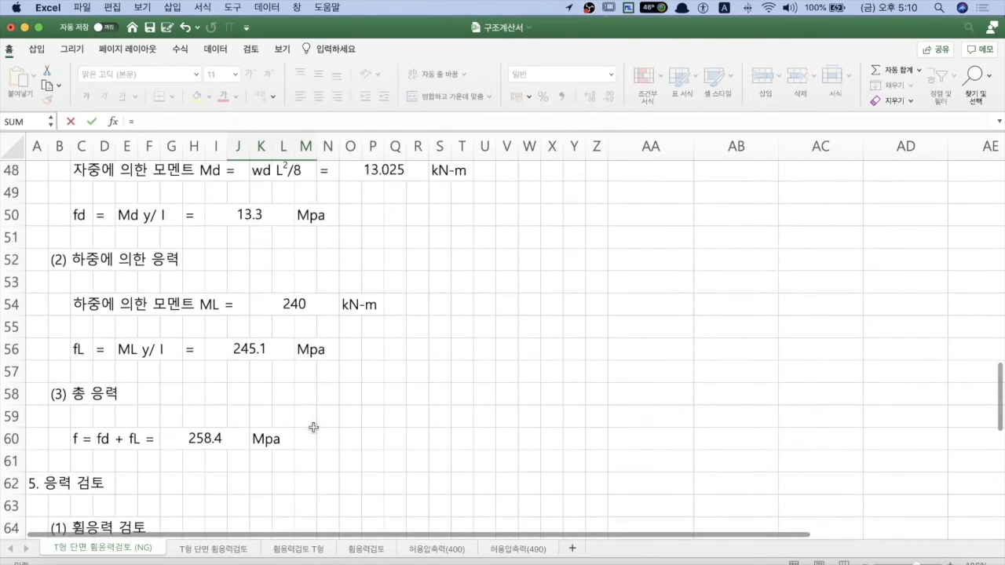
{"action": "scroll", "coordinate": [283, 395], "scroll_direction": "up", "scroll_amount": 6}
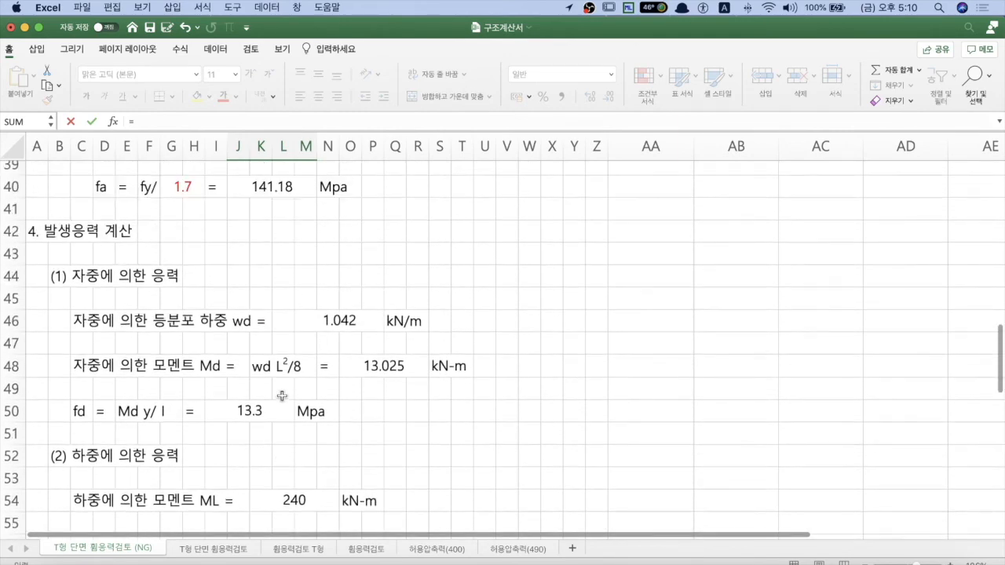
{"action": "scroll", "coordinate": [282, 396], "scroll_direction": "up", "scroll_amount": 1}
{"action": "left_click", "coordinate": [280, 292]}
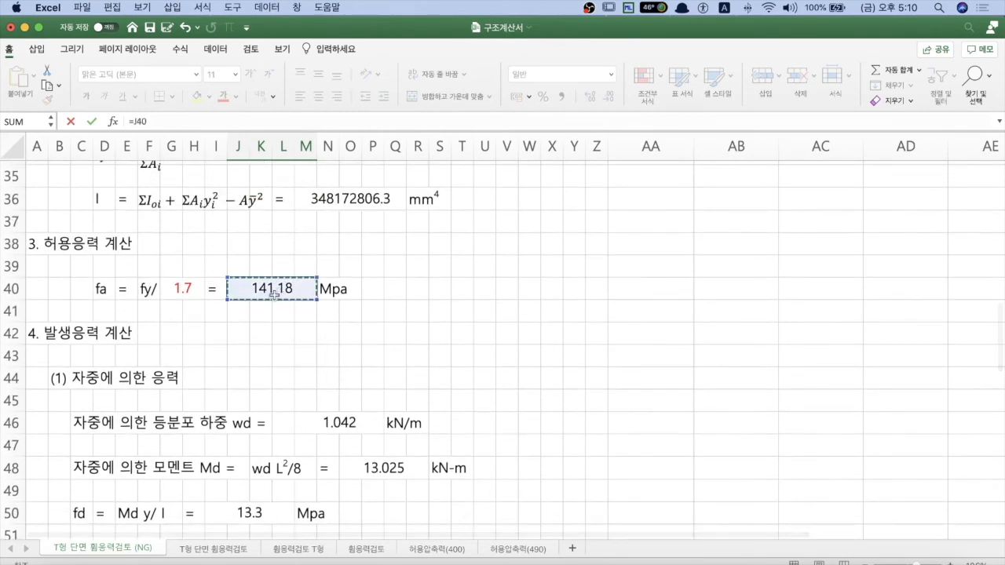
{"action": "scroll", "coordinate": [274, 294], "scroll_direction": "down", "scroll_amount": 10}
{"action": "key", "text": "Return"}
{"action": "scroll", "coordinate": [352, 475], "scroll_direction": "down", "scroll_amount": 2}
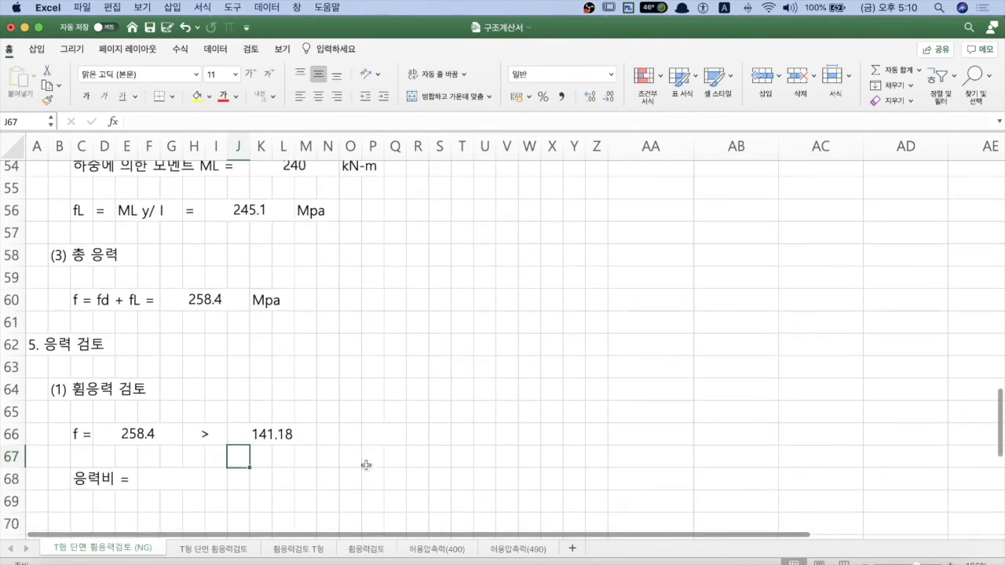
Generate the bending stress verdict in P66 with =IF(D66<J66,"OK!","N.G.").
{"action": "left_click", "coordinate": [380, 436]}
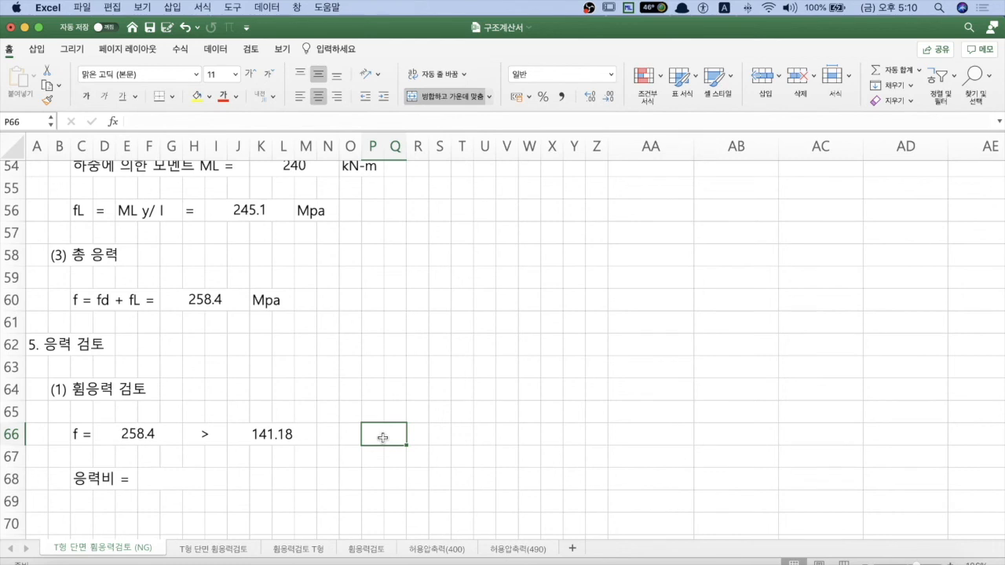
{"action": "type", "text": "=if"}
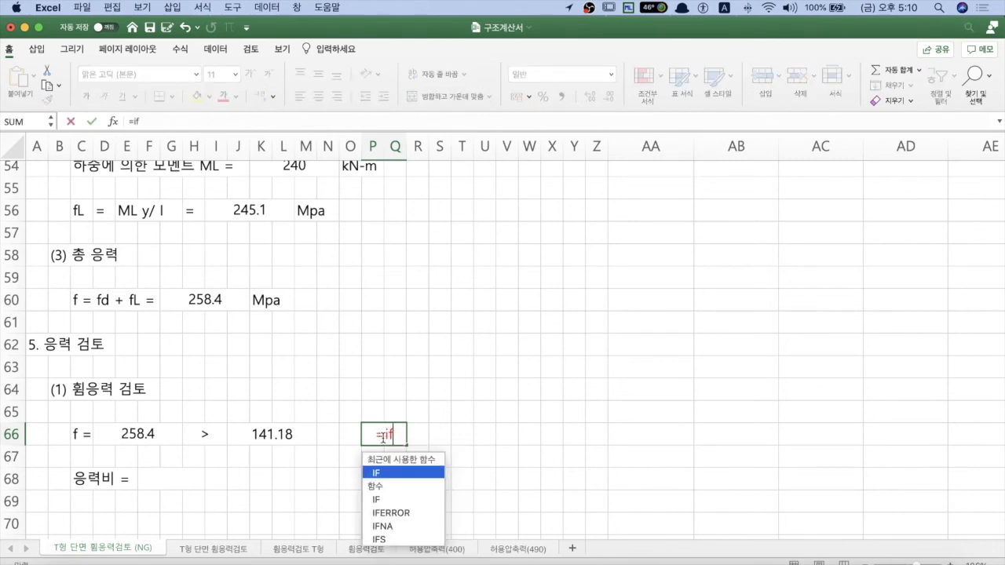
{"action": "type", "text": "("}
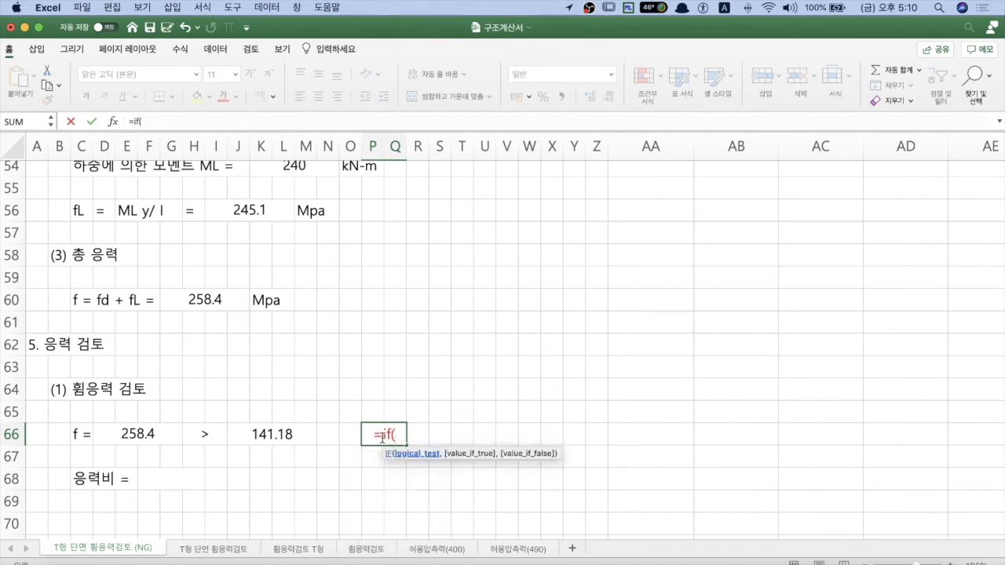
{"action": "left_click", "coordinate": [136, 441]}
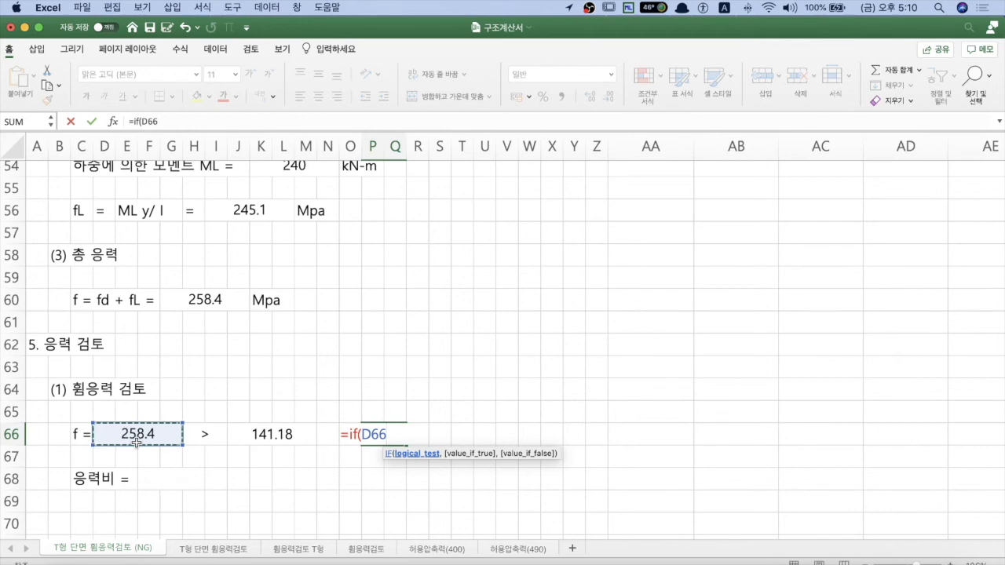
{"action": "type", "text": "<"}
{"action": "left_click", "coordinate": [259, 434]}
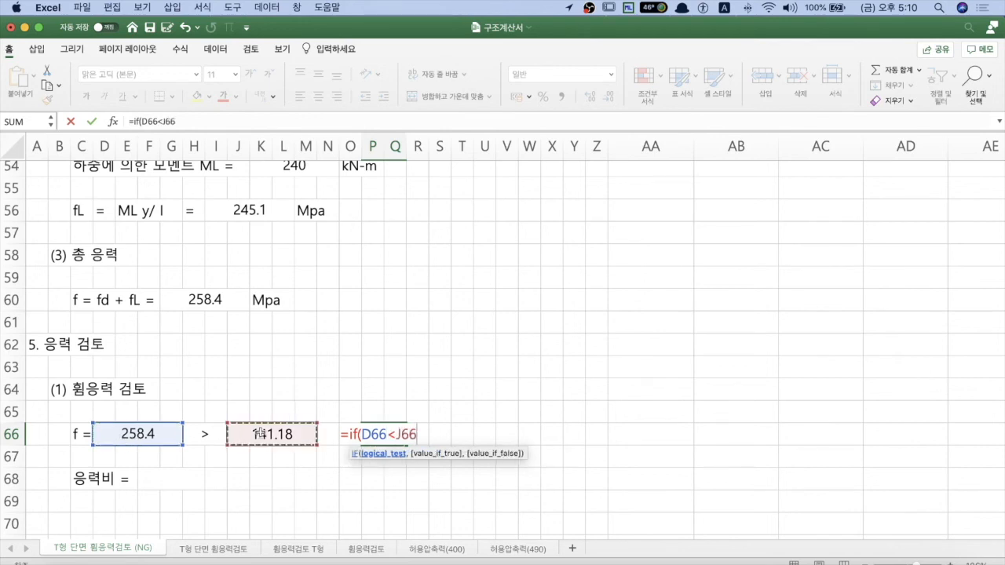
{"action": "type", "text": ","}
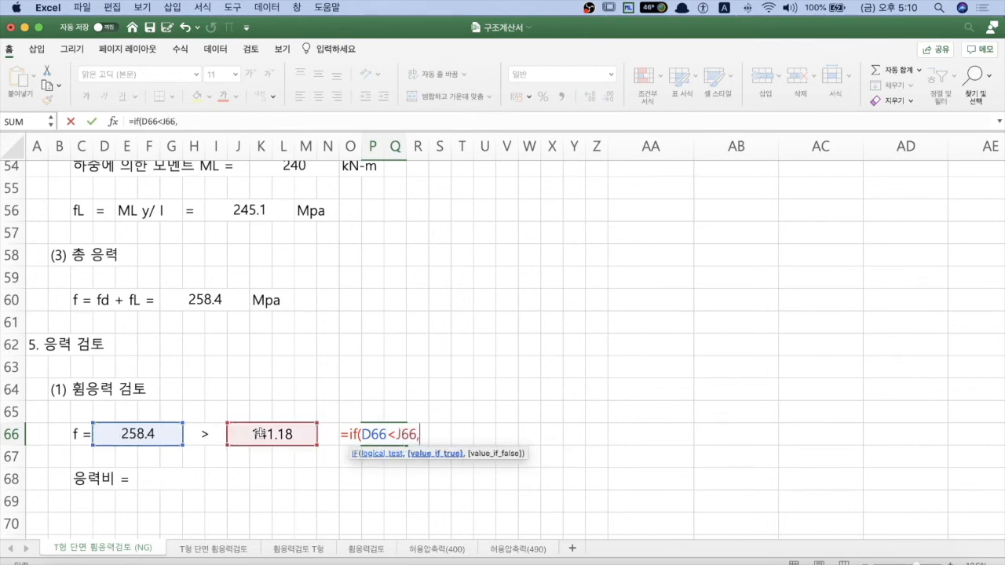
{"action": "type", "text": "\"O"}
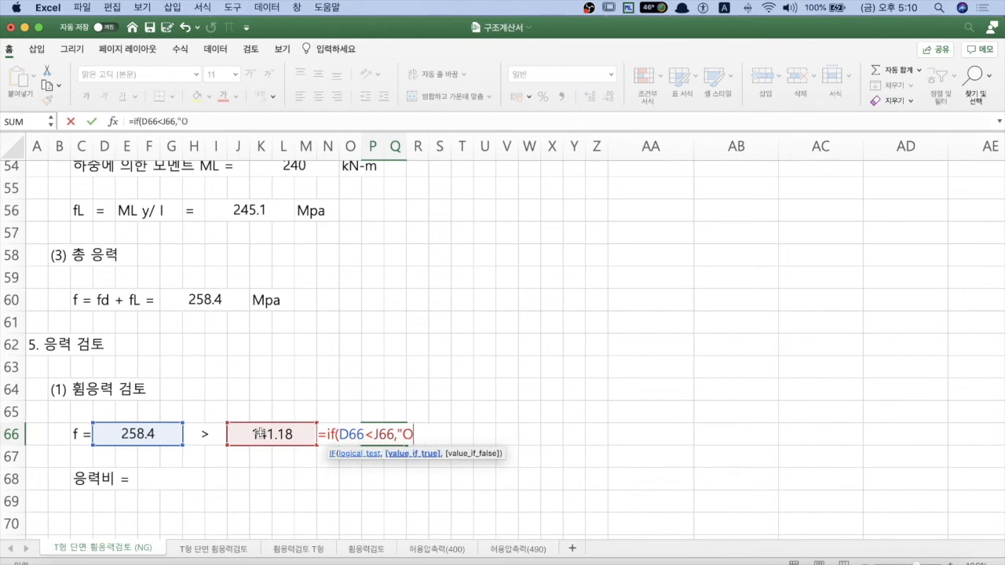
{"action": "type", "text": "K!\","}
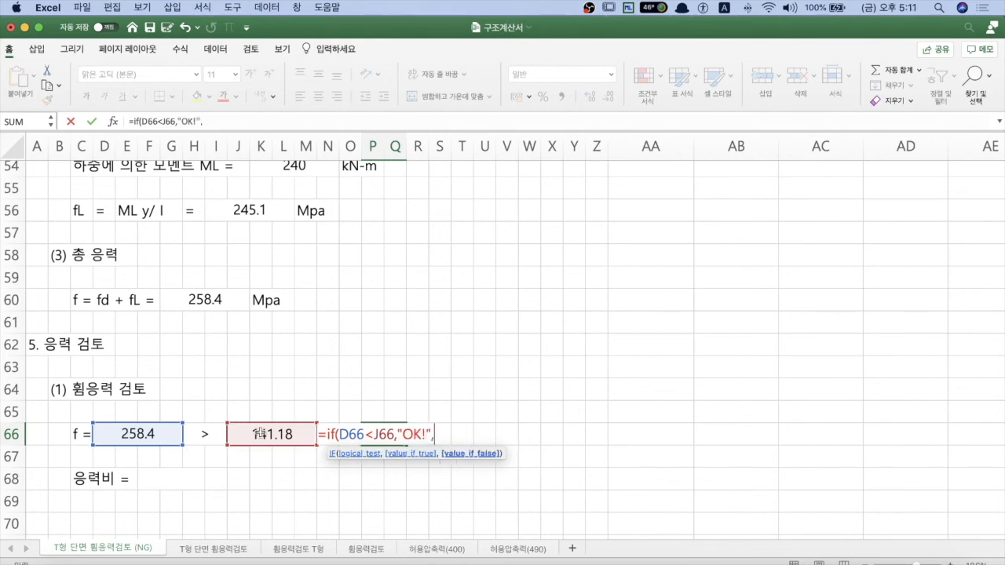
{"action": "type", "text": "\"N.G.\")"}
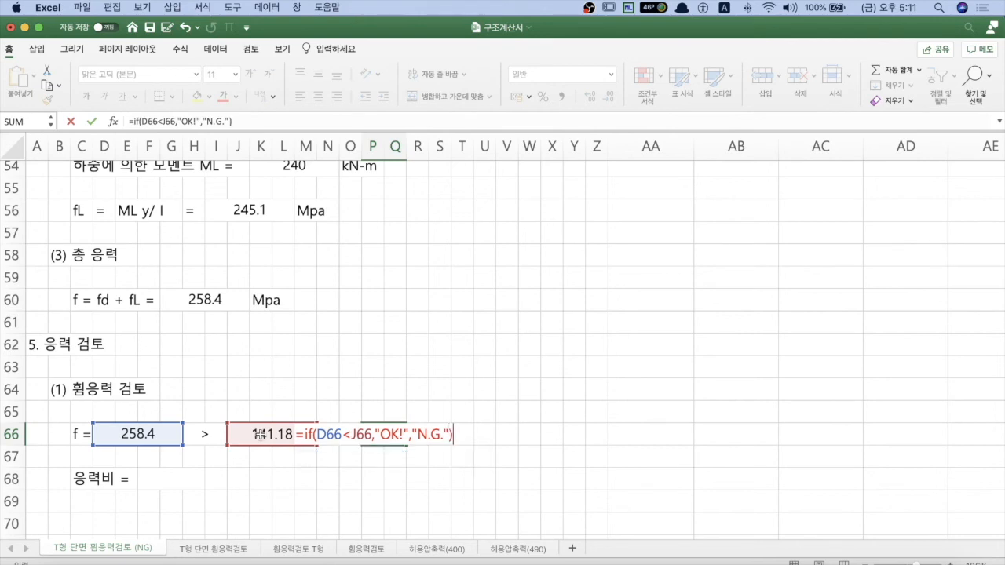
{"action": "key", "text": "Return"}
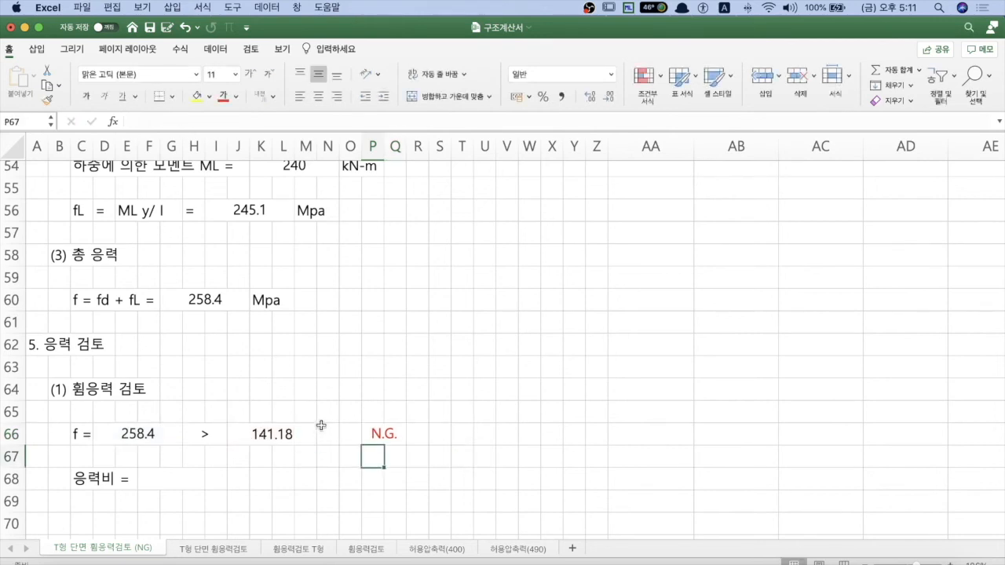
{"action": "left_click", "coordinate": [378, 436]}
{"action": "left_click", "coordinate": [306, 435]}
{"action": "left_click", "coordinate": [399, 436]}
{"action": "left_click", "coordinate": [262, 438]}
{"action": "left_click", "coordinate": [371, 436]}
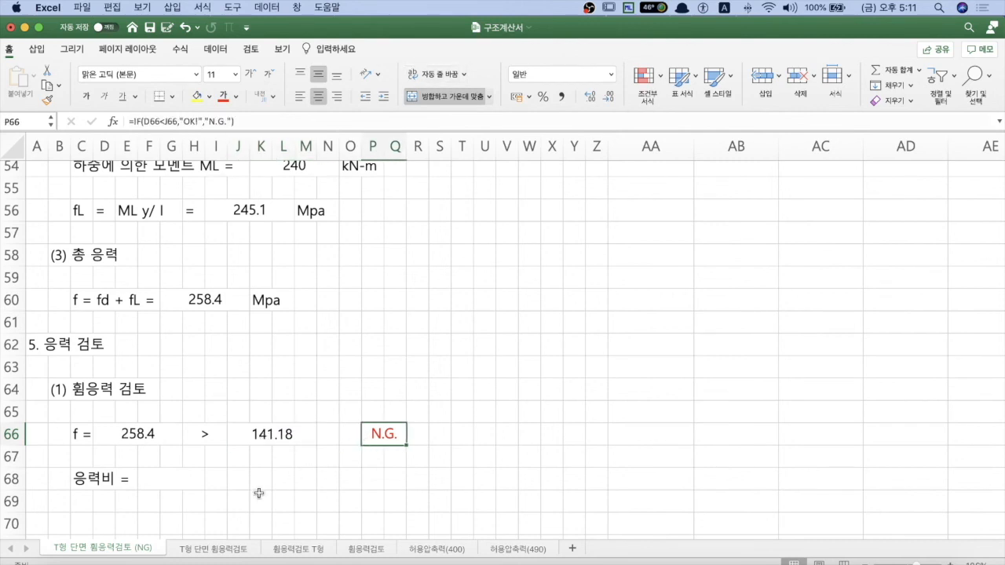
Calculate the stress ratio (응력비) in F68 by dividing the actual stress by the allowable stress with =D66/J66.
{"action": "left_click", "coordinate": [174, 483]}
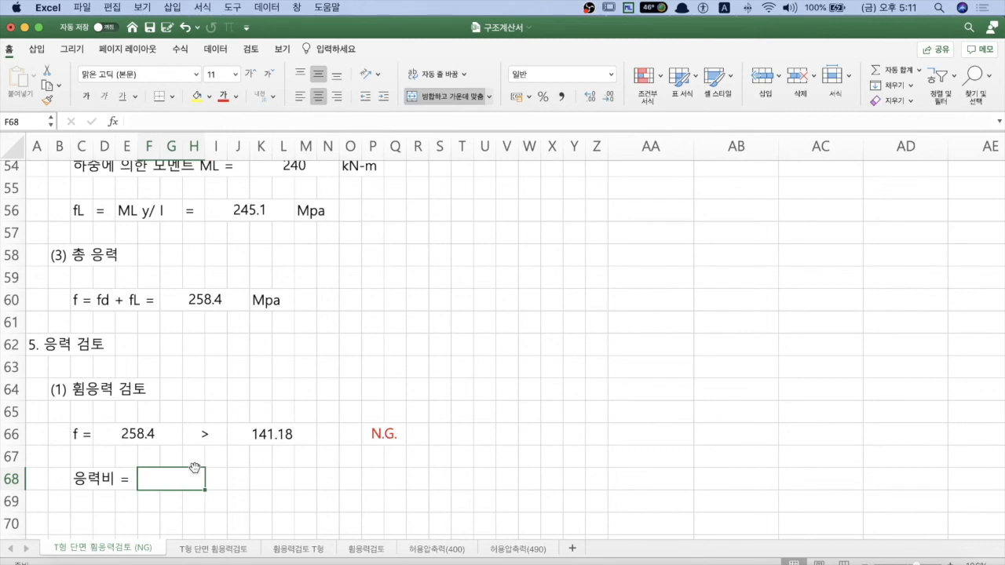
{"action": "type", "text": "="}
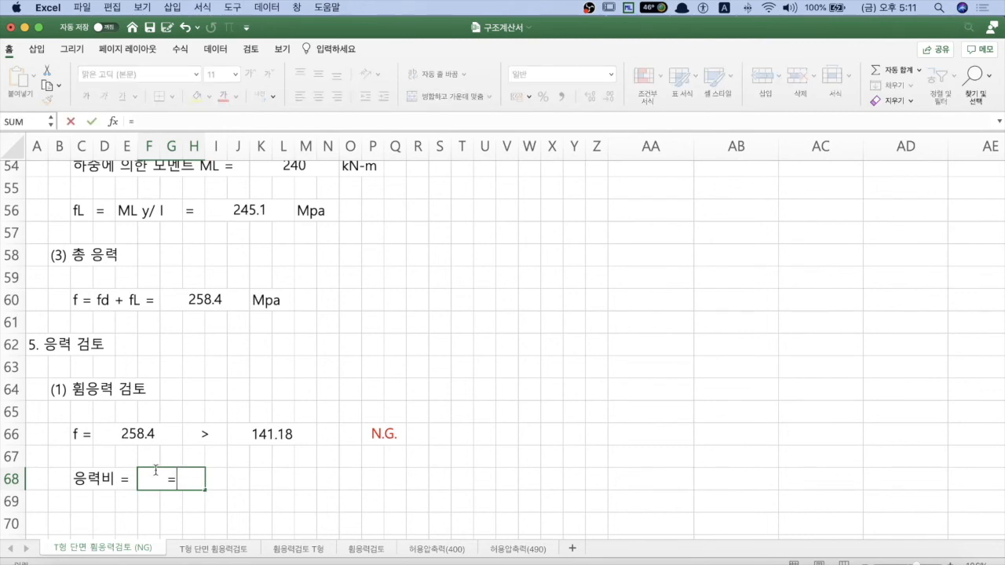
{"action": "left_click", "coordinate": [134, 437]}
{"action": "type", "text": "/"}
{"action": "left_click", "coordinate": [251, 434]}
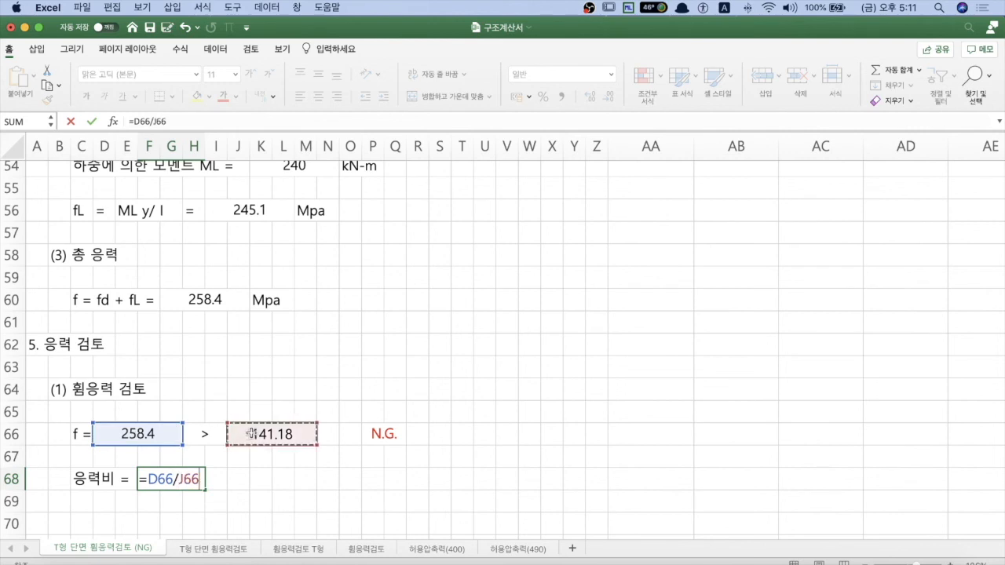
{"action": "key", "text": "Return"}
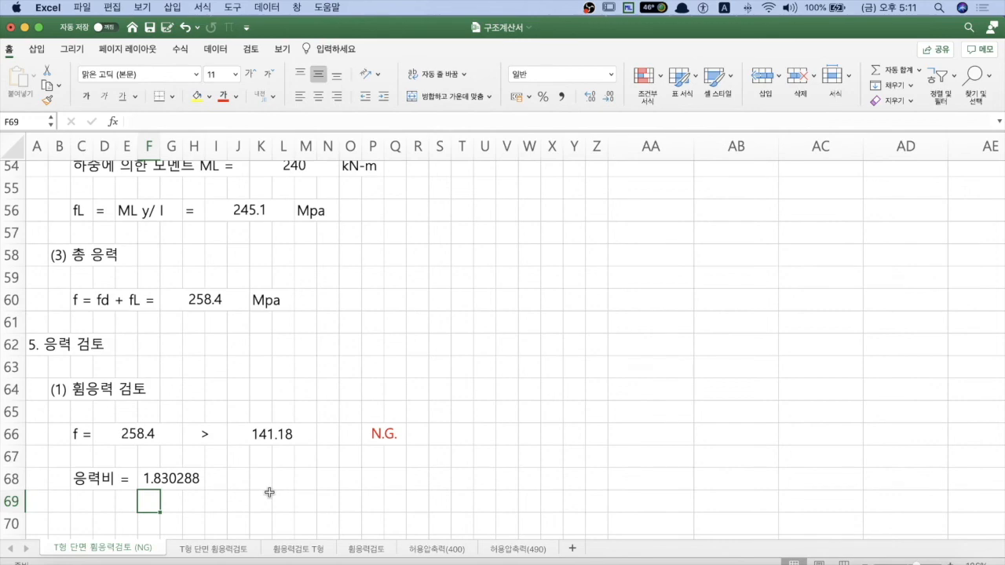
Review the calculation sheet from the T-section drawing and material data through the stress calculations to the bending stress check.
{"action": "left_click", "coordinate": [329, 478]}
{"action": "scroll", "coordinate": [333, 477], "scroll_direction": "down", "scroll_amount": 3}
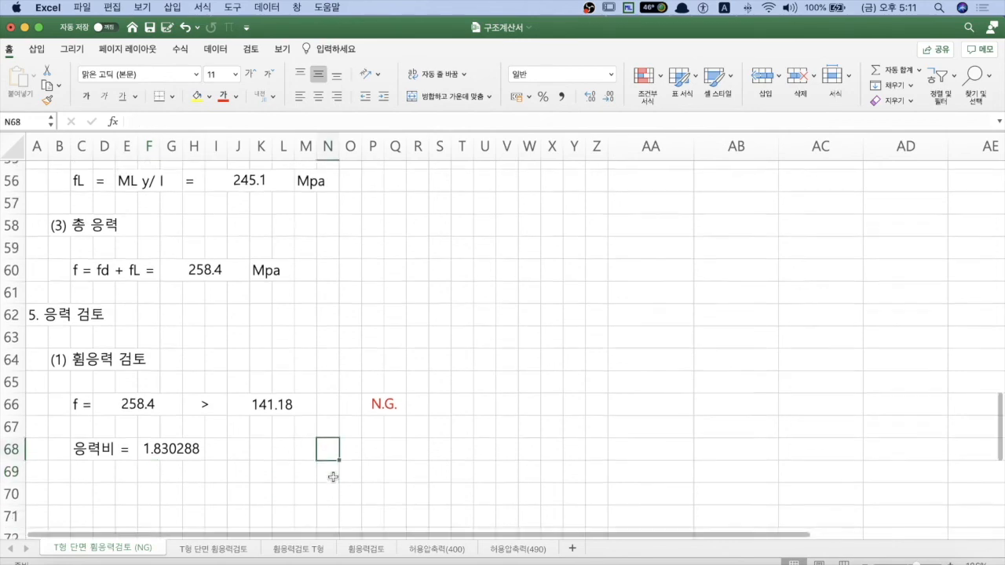
{"action": "scroll", "coordinate": [332, 478], "scroll_direction": "up", "scroll_amount": 15}
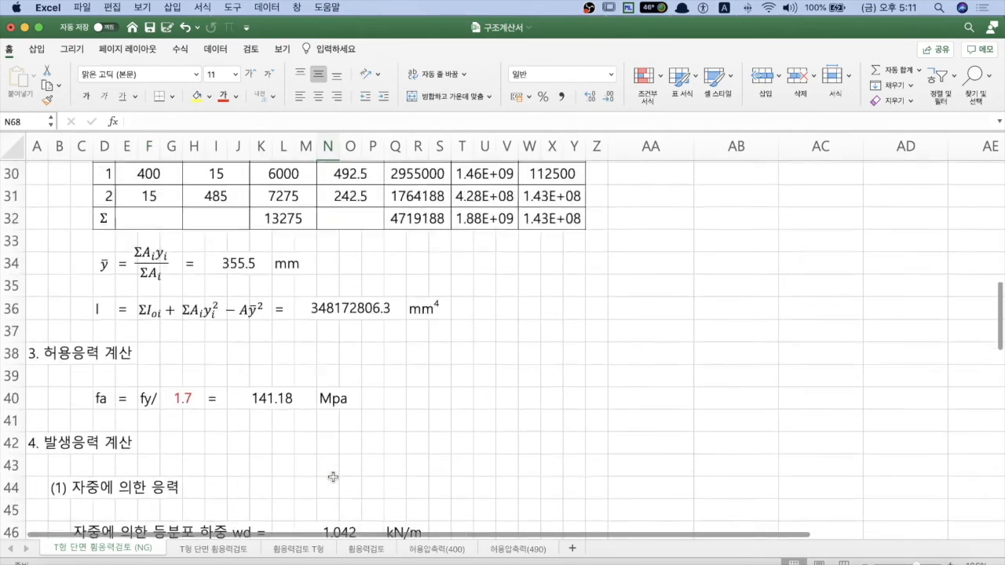
{"action": "scroll", "coordinate": [332, 478], "scroll_direction": "up", "scroll_amount": 5}
{"action": "scroll", "coordinate": [333, 477], "scroll_direction": "down", "scroll_amount": 5}
{"action": "scroll", "coordinate": [333, 478], "scroll_direction": "down", "scroll_amount": 14}
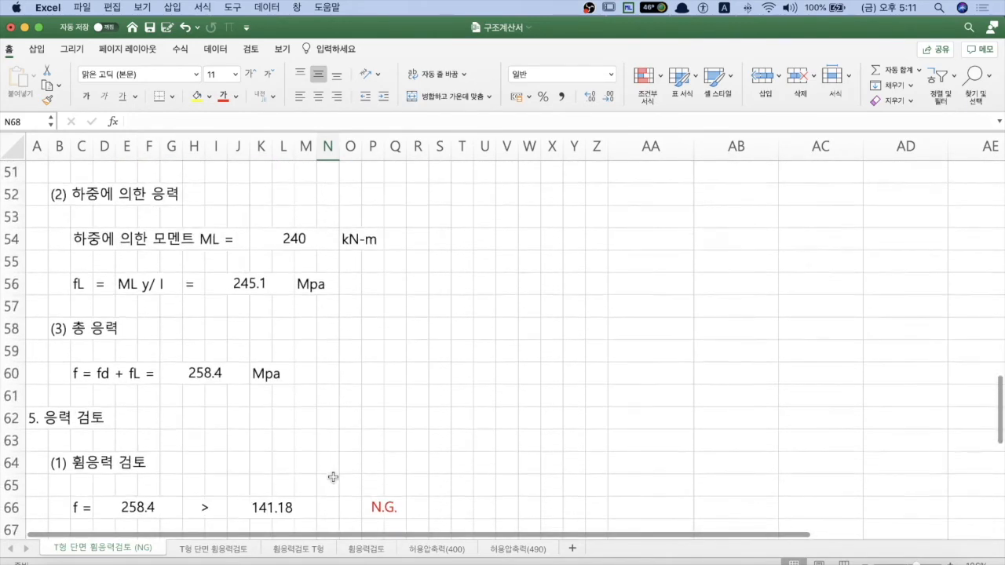
{"action": "scroll", "coordinate": [333, 477], "scroll_direction": "up", "scroll_amount": 3}
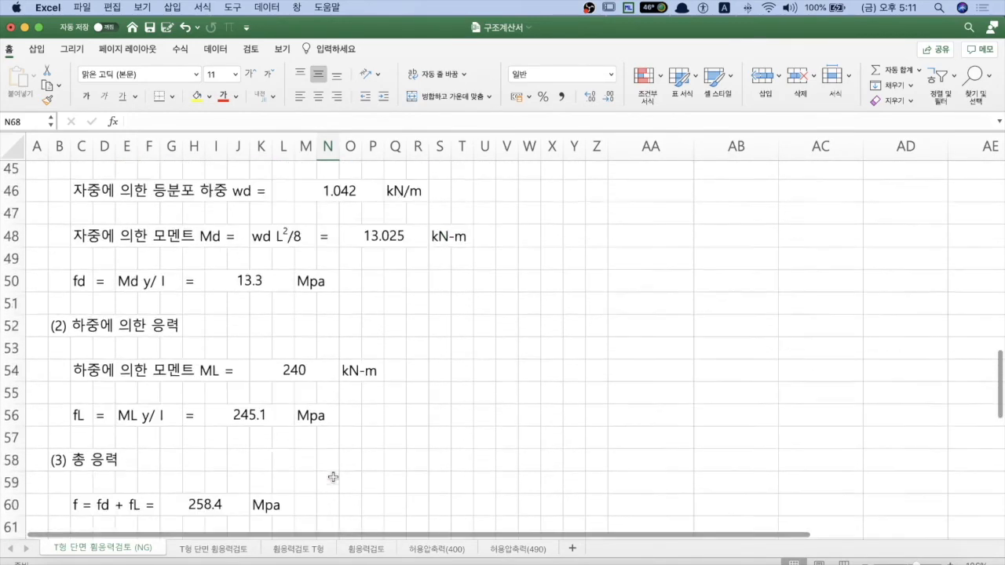
{"action": "scroll", "coordinate": [333, 478], "scroll_direction": "down", "scroll_amount": 3}
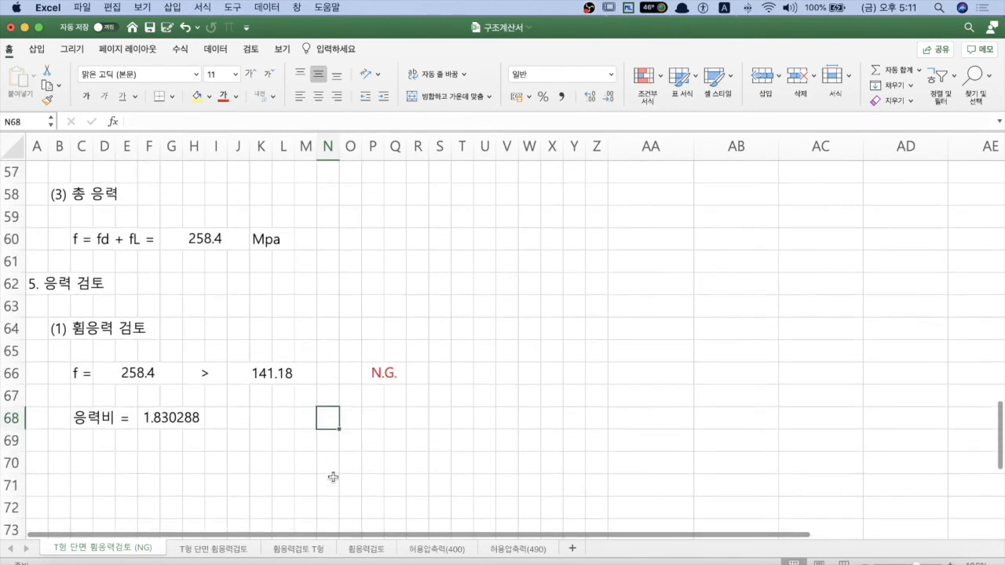
{"action": "left_click", "coordinate": [388, 421]}
{"action": "left_click", "coordinate": [260, 437]}
{"action": "scroll", "coordinate": [327, 438], "scroll_direction": "up", "scroll_amount": 3}
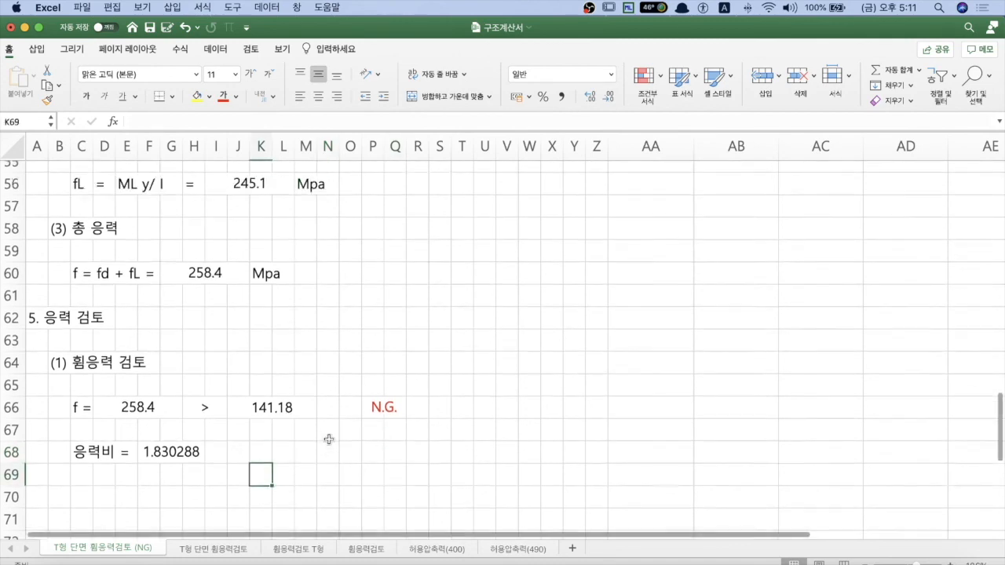
{"action": "scroll", "coordinate": [328, 440], "scroll_direction": "down", "scroll_amount": 2}
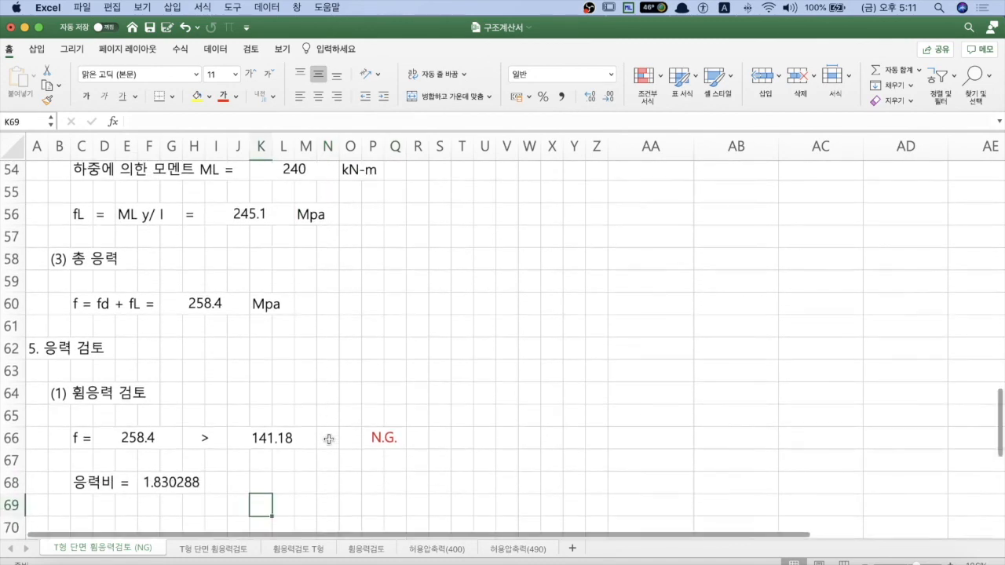
{"action": "scroll", "coordinate": [327, 441], "scroll_direction": "up", "scroll_amount": 10}
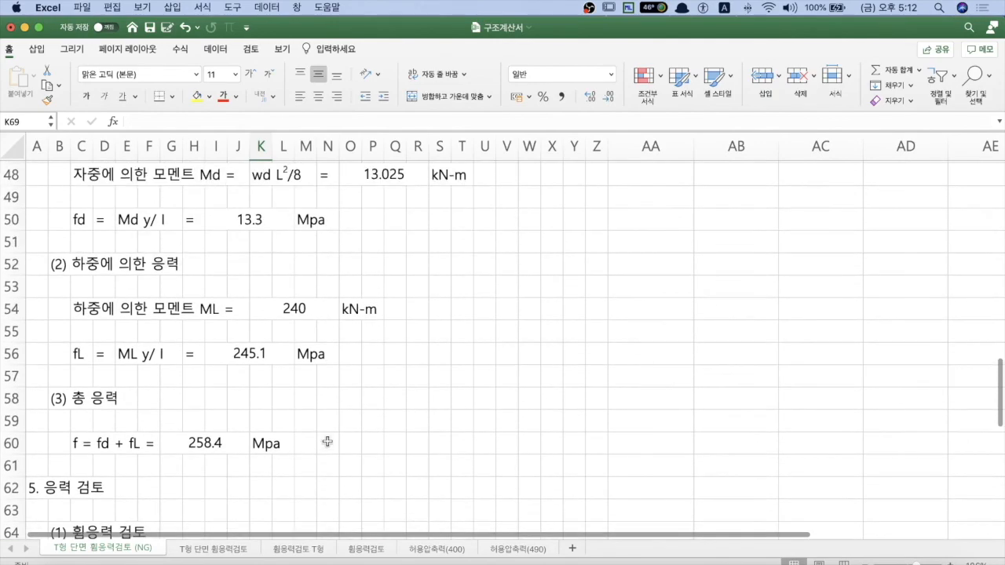
{"action": "scroll", "coordinate": [328, 441], "scroll_direction": "up", "scroll_amount": 4}
{"action": "scroll", "coordinate": [328, 441], "scroll_direction": "down", "scroll_amount": 7}
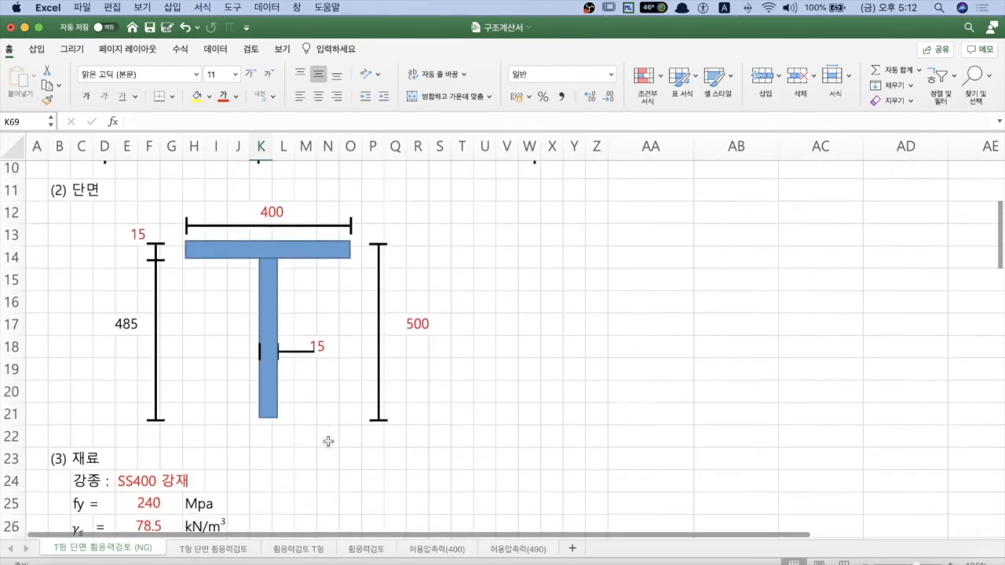
{"action": "scroll", "coordinate": [328, 441], "scroll_direction": "down", "scroll_amount": 5}
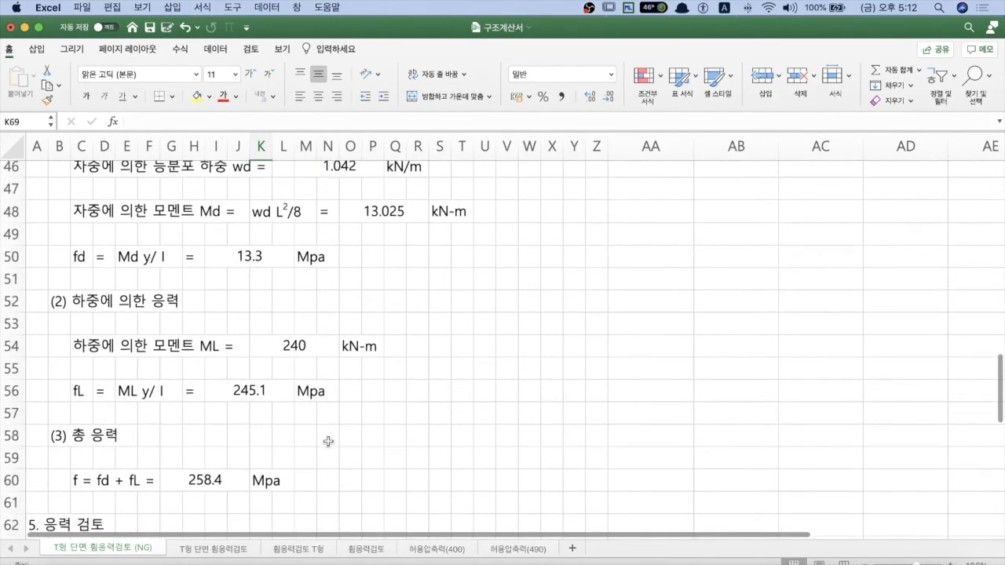
{"action": "scroll", "coordinate": [328, 441], "scroll_direction": "down", "scroll_amount": 2}
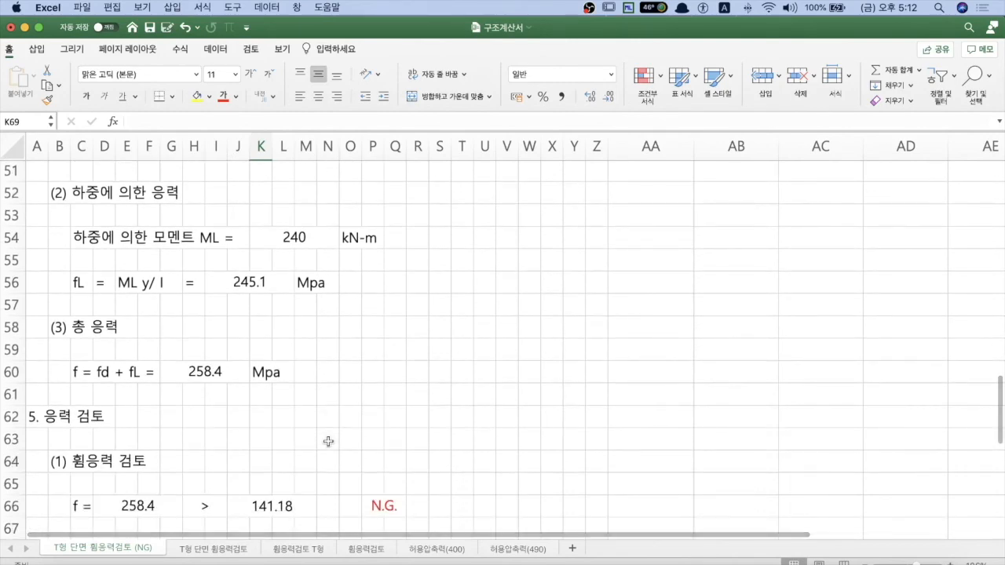
Set the yield strength fy in E25 to 400 MPa and check the bending stress verdict in row 66.
{"action": "scroll", "coordinate": [328, 442], "scroll_direction": "up", "scroll_amount": 1}
{"action": "scroll", "coordinate": [328, 441], "scroll_direction": "up", "scroll_amount": 8}
{"action": "scroll", "coordinate": [328, 441], "scroll_direction": "up", "scroll_amount": 4}
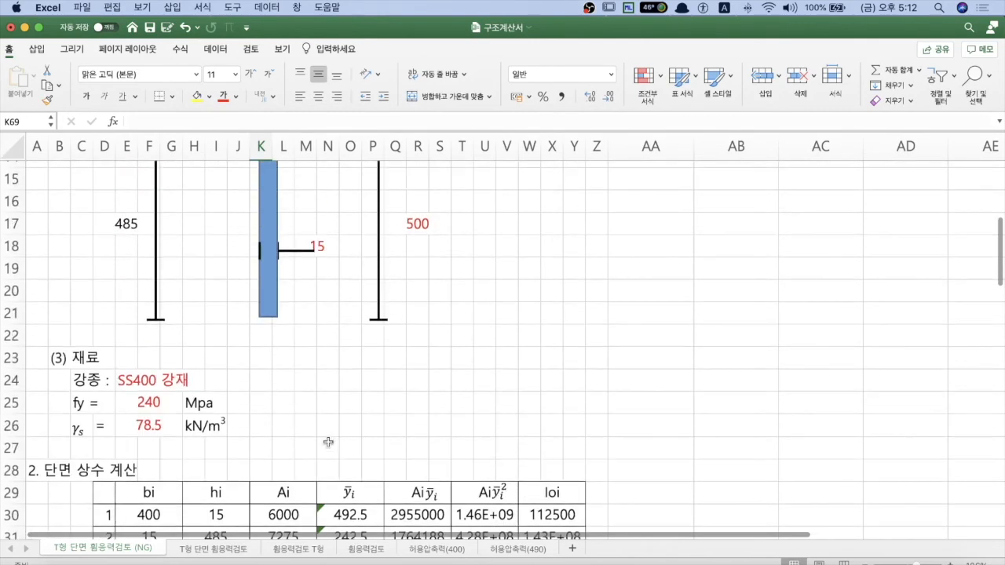
{"action": "left_click", "coordinate": [169, 408]}
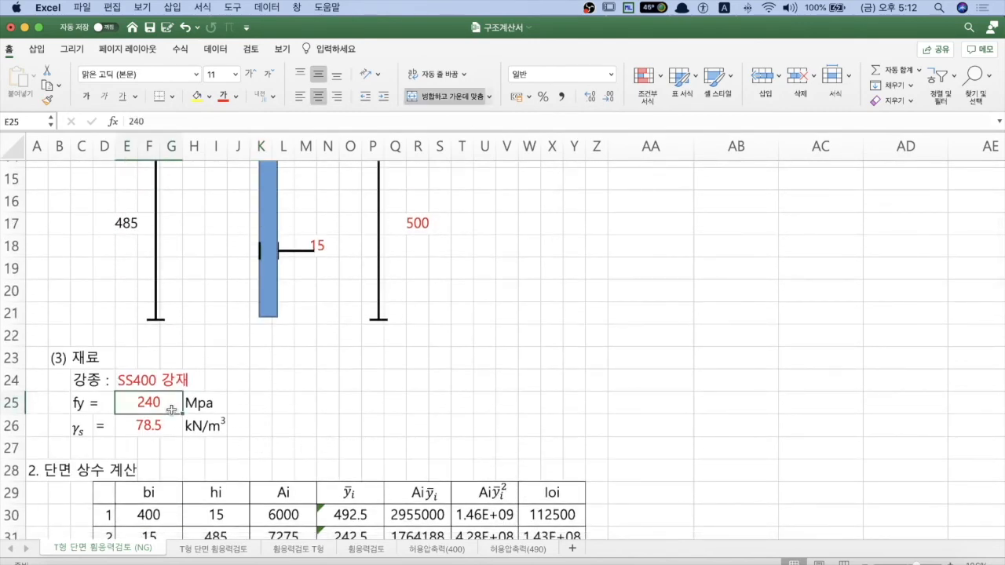
{"action": "scroll", "coordinate": [319, 442], "scroll_direction": "down", "scroll_amount": 3}
{"action": "scroll", "coordinate": [318, 443], "scroll_direction": "up", "scroll_amount": 3}
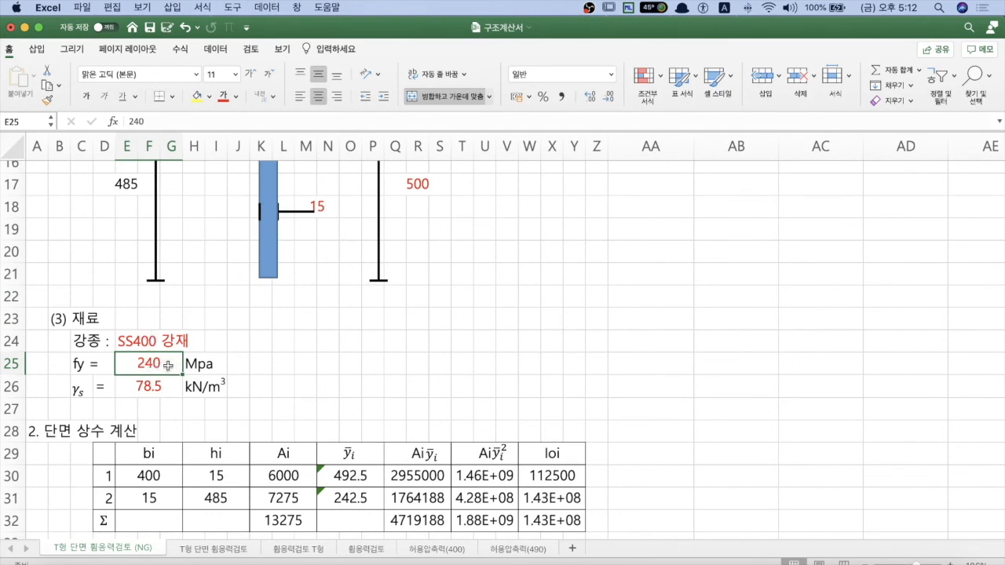
{"action": "type", "text": "400"}
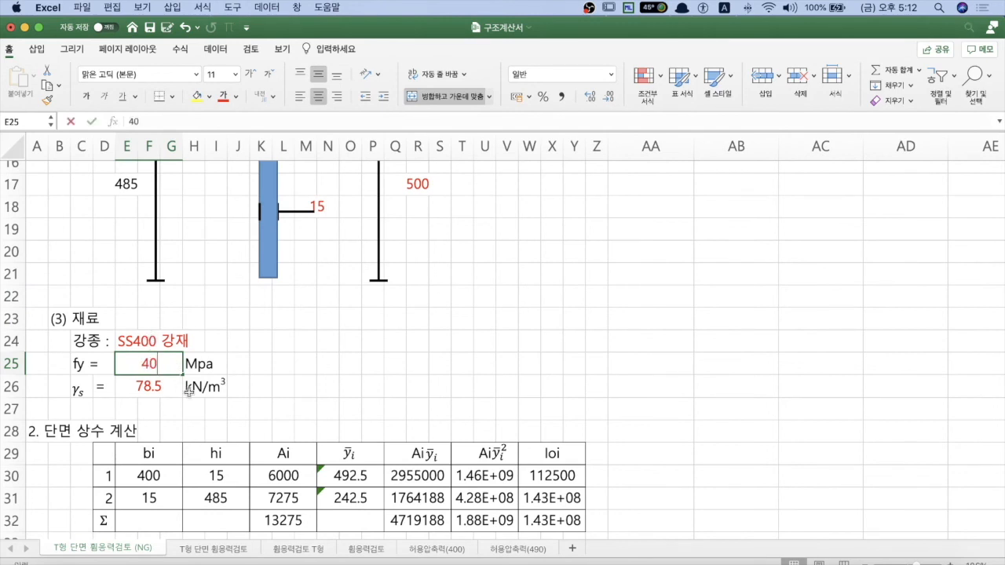
{"action": "key", "text": "Return"}
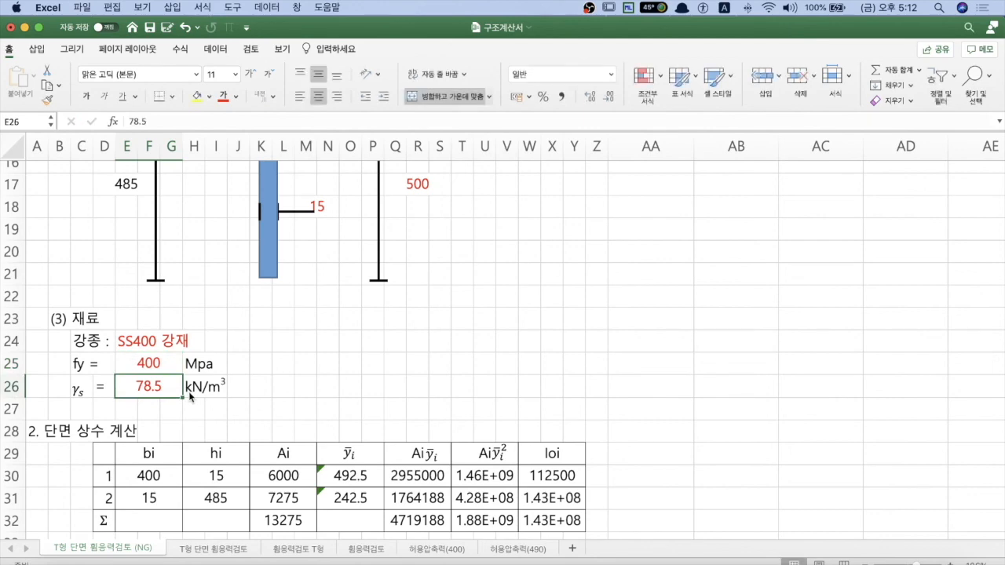
{"action": "scroll", "coordinate": [369, 416], "scroll_direction": "down", "scroll_amount": 8}
{"action": "scroll", "coordinate": [369, 416], "scroll_direction": "down", "scroll_amount": 6}
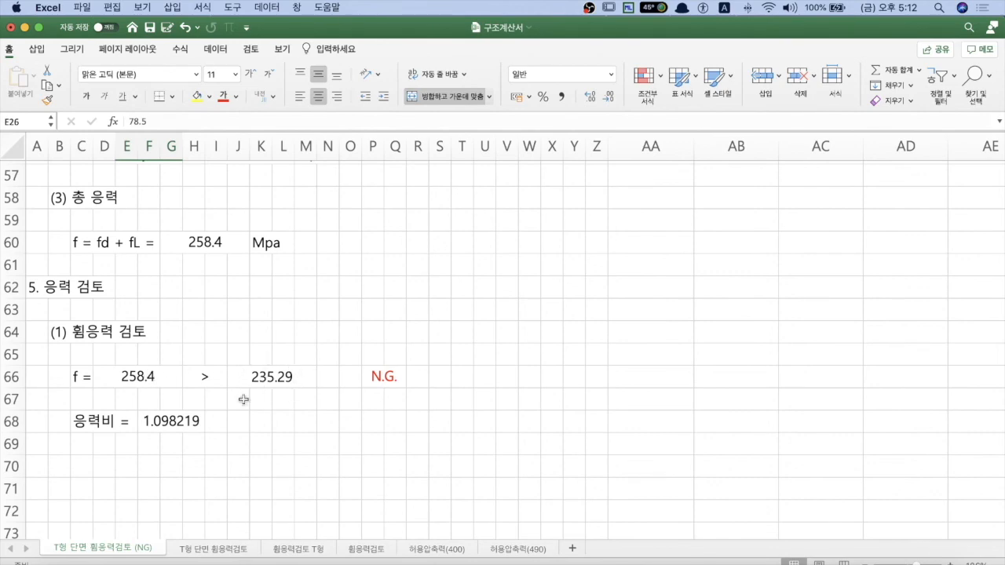
Set the T-section's total height in Q17 to 600 and check the bending stress verdict in row 66.
{"action": "scroll", "coordinate": [283, 385], "scroll_direction": "up", "scroll_amount": 3}
{"action": "scroll", "coordinate": [283, 388], "scroll_direction": "up", "scroll_amount": 15}
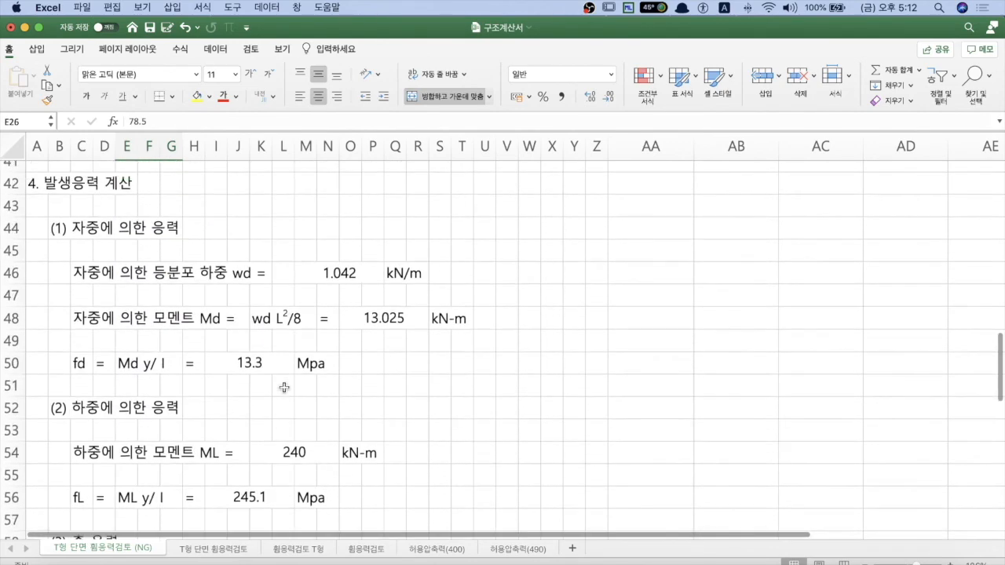
{"action": "scroll", "coordinate": [284, 388], "scroll_direction": "up", "scroll_amount": 2}
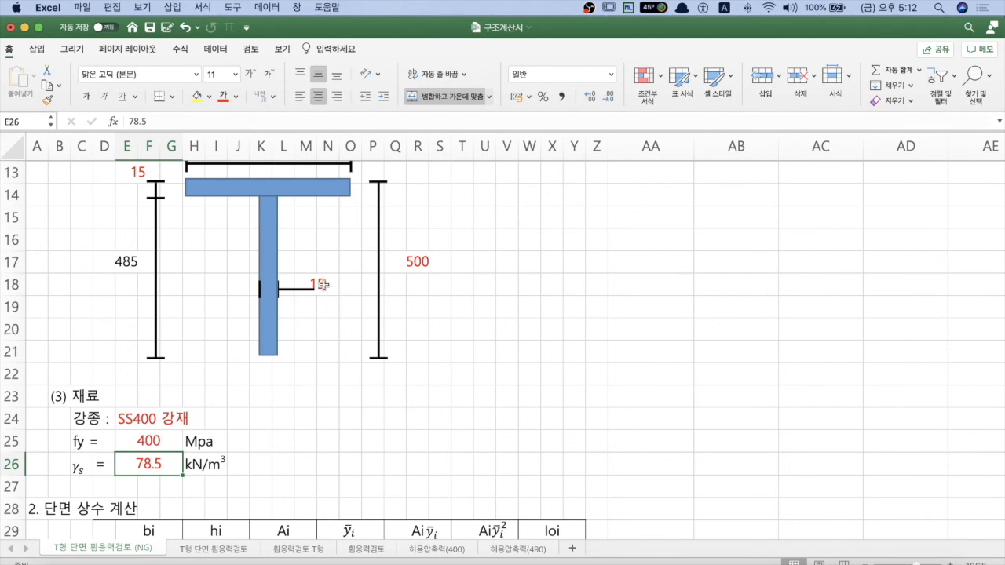
{"action": "left_click", "coordinate": [424, 262]}
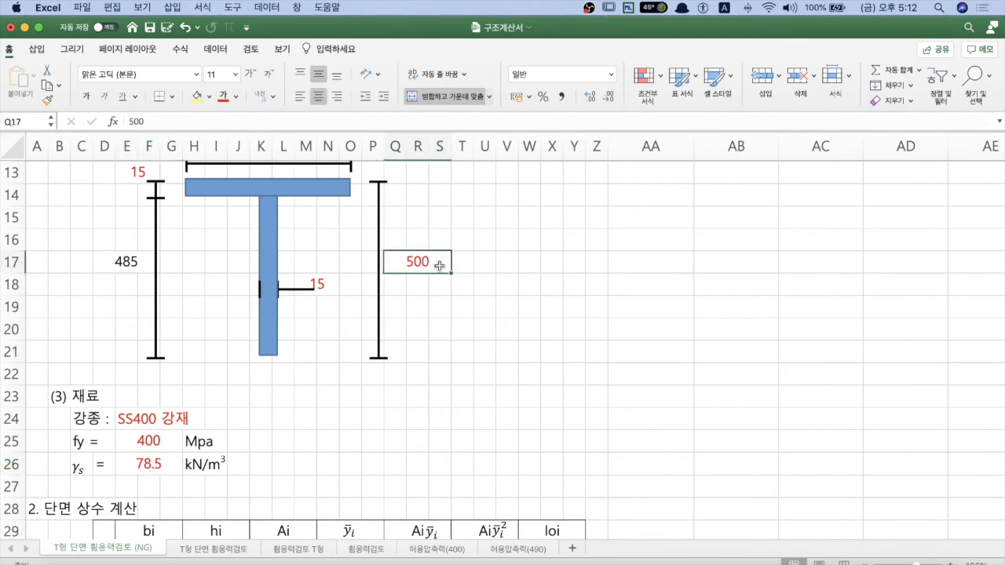
{"action": "type", "text": "600"}
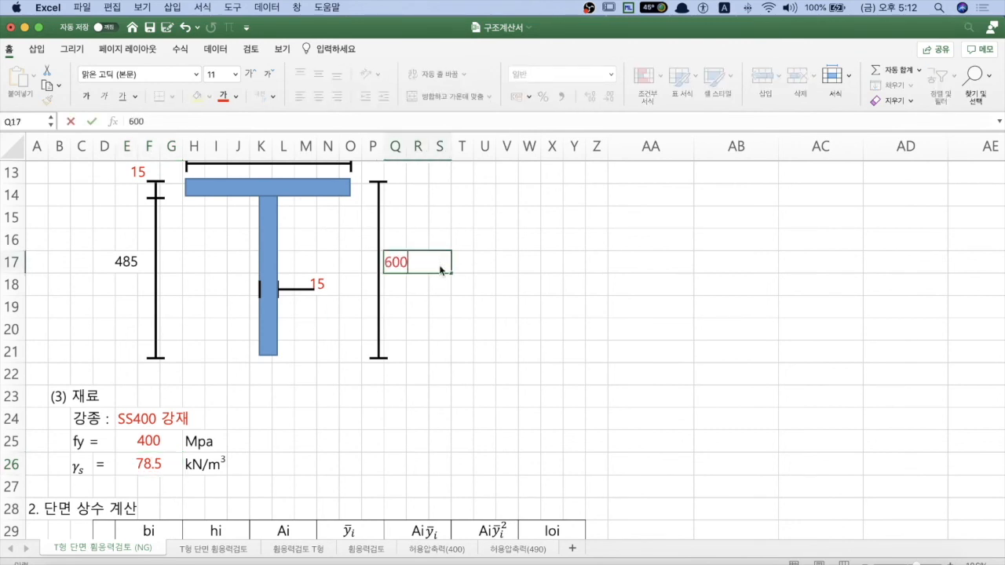
{"action": "key", "text": "Return"}
{"action": "scroll", "coordinate": [446, 406], "scroll_direction": "down", "scroll_amount": 6}
{"action": "scroll", "coordinate": [446, 406], "scroll_direction": "down", "scroll_amount": 10}
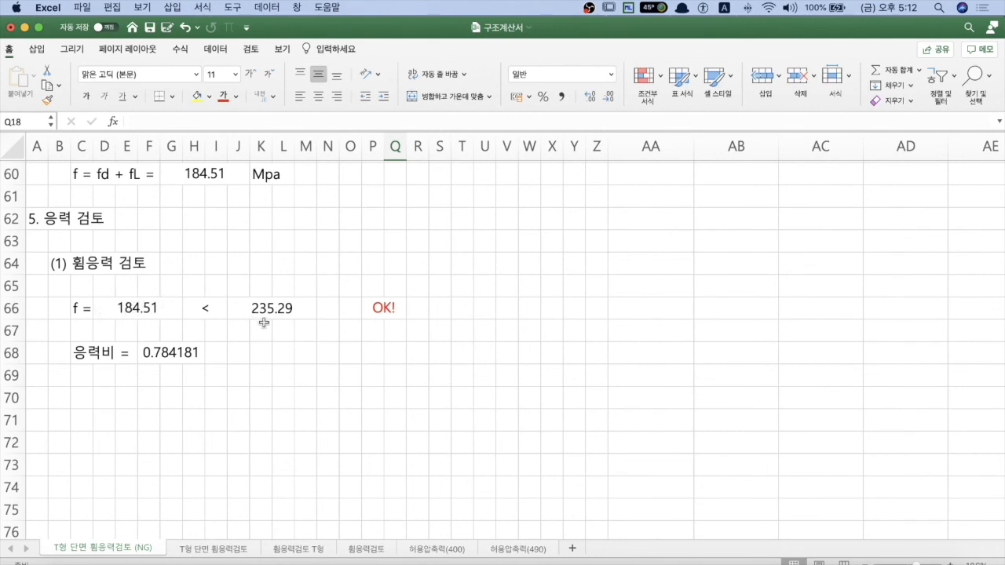
Set the yield strength fy in E25 to 300 MPa and compare the actual stress in D66 with the allowable stress in J66.
{"action": "scroll", "coordinate": [306, 316], "scroll_direction": "up", "scroll_amount": 5}
{"action": "scroll", "coordinate": [308, 317], "scroll_direction": "up", "scroll_amount": 12}
{"action": "left_click", "coordinate": [153, 456]}
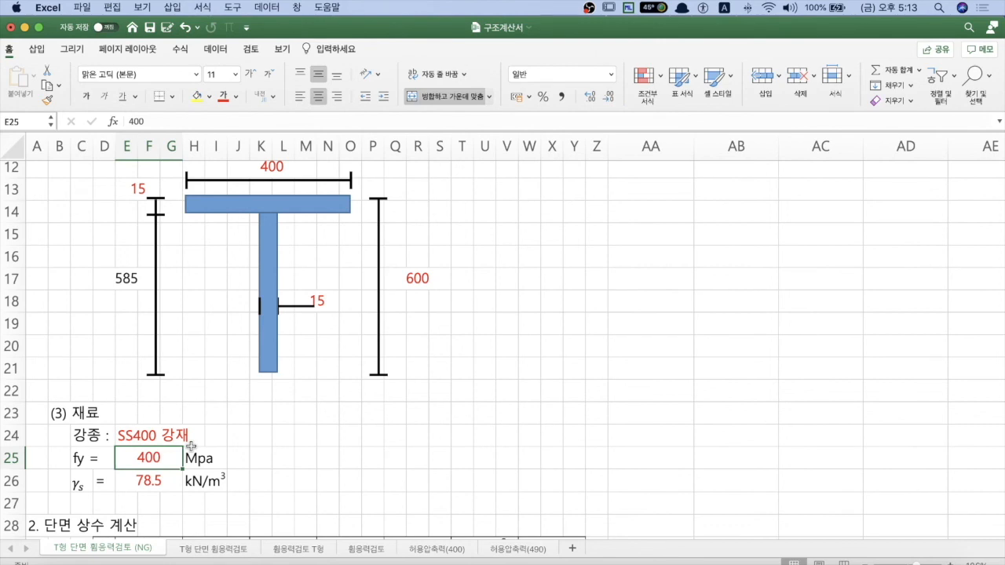
{"action": "type", "text": "30"}
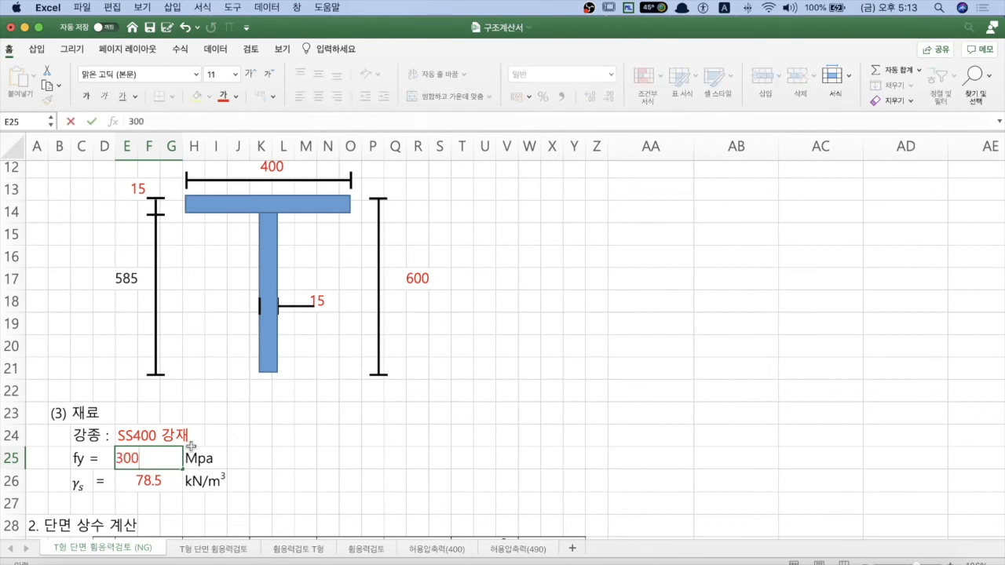
{"action": "key", "text": "Return"}
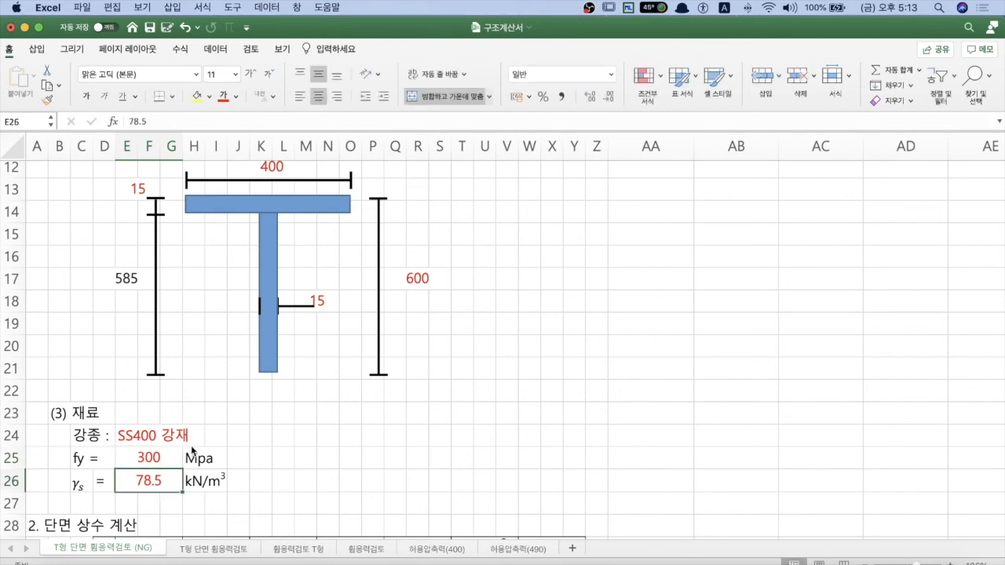
{"action": "scroll", "coordinate": [417, 396], "scroll_direction": "down", "scroll_amount": 9}
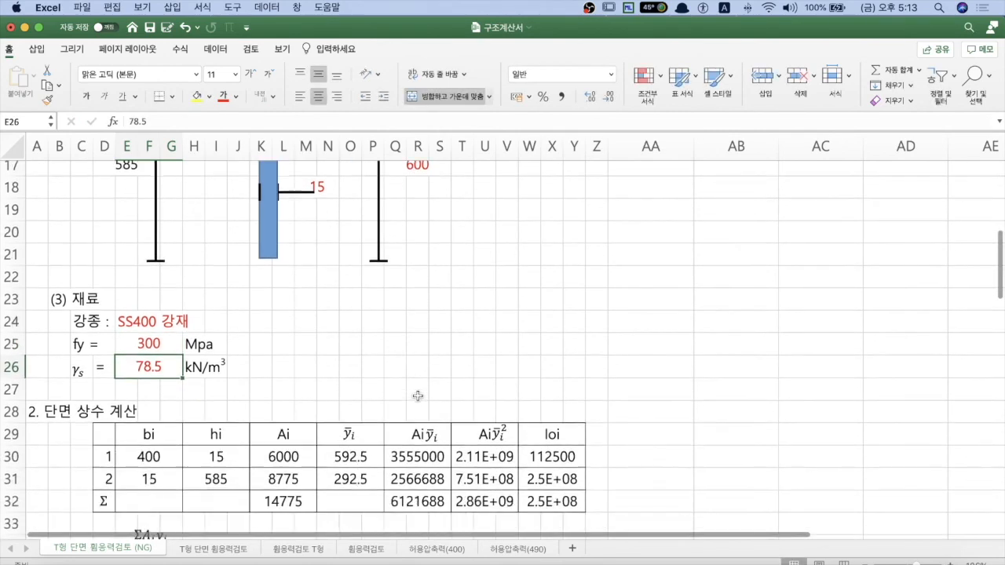
{"action": "scroll", "coordinate": [417, 395], "scroll_direction": "down", "scroll_amount": 7}
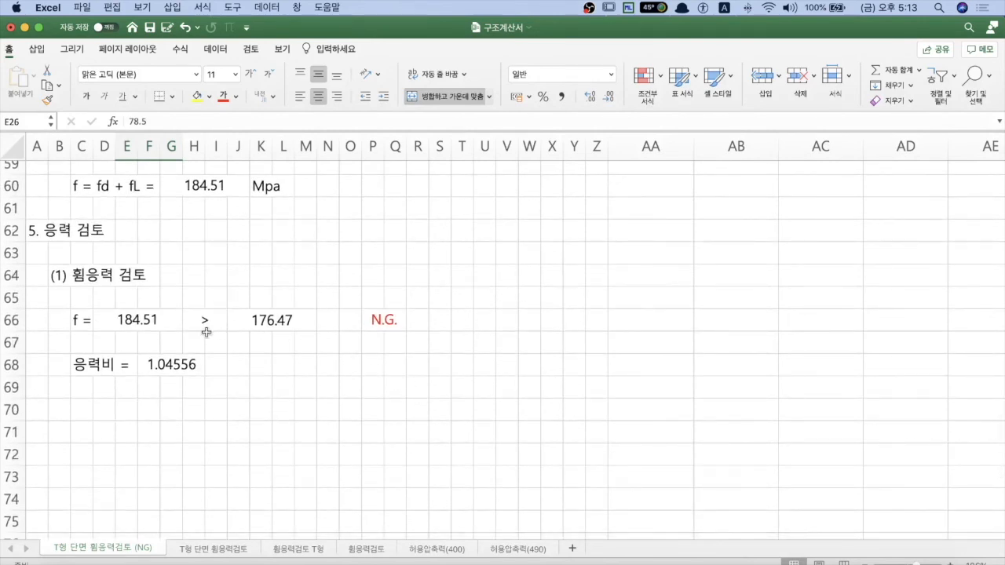
{"action": "left_click", "coordinate": [146, 329]}
{"action": "left_click", "coordinate": [252, 323]}
{"action": "left_click", "coordinate": [160, 325]}
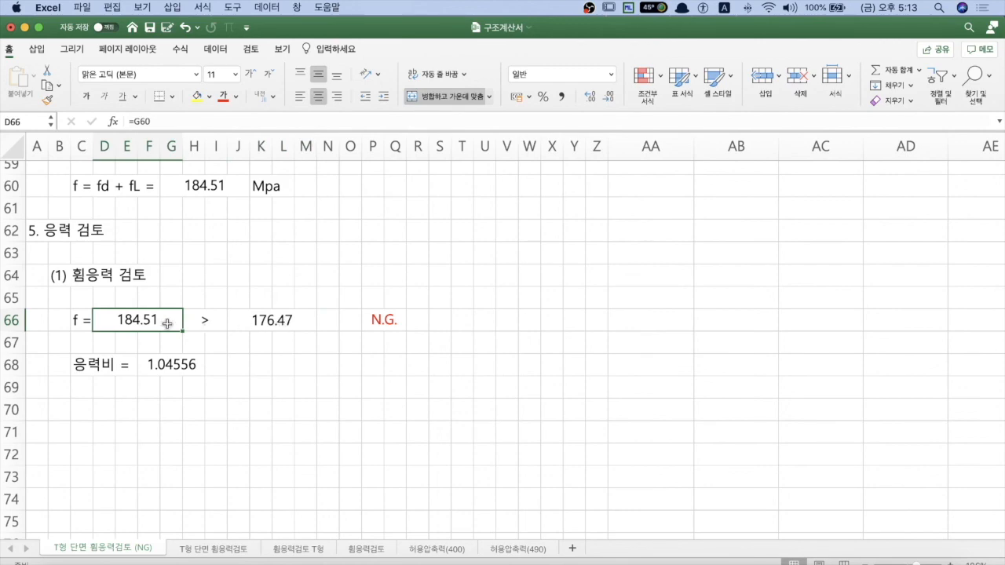
Set the T-section's total height in Q17 to 650 and check the stresses in D66 and J66 and the stress ratio in F68.
{"action": "scroll", "coordinate": [275, 353], "scroll_direction": "up", "scroll_amount": 10}
{"action": "scroll", "coordinate": [276, 352], "scroll_direction": "up", "scroll_amount": 5}
{"action": "left_click", "coordinate": [399, 351]}
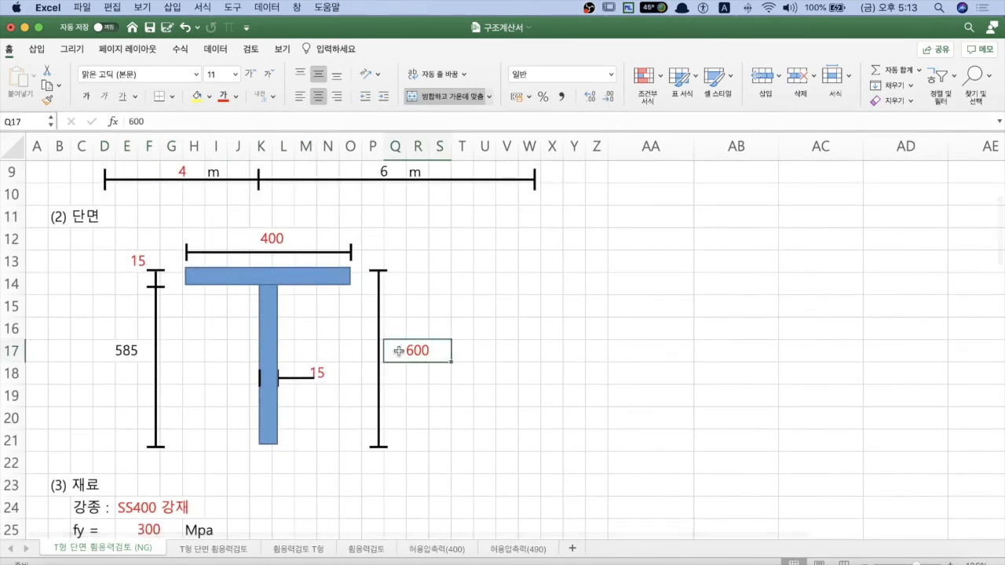
{"action": "type", "text": "65"}
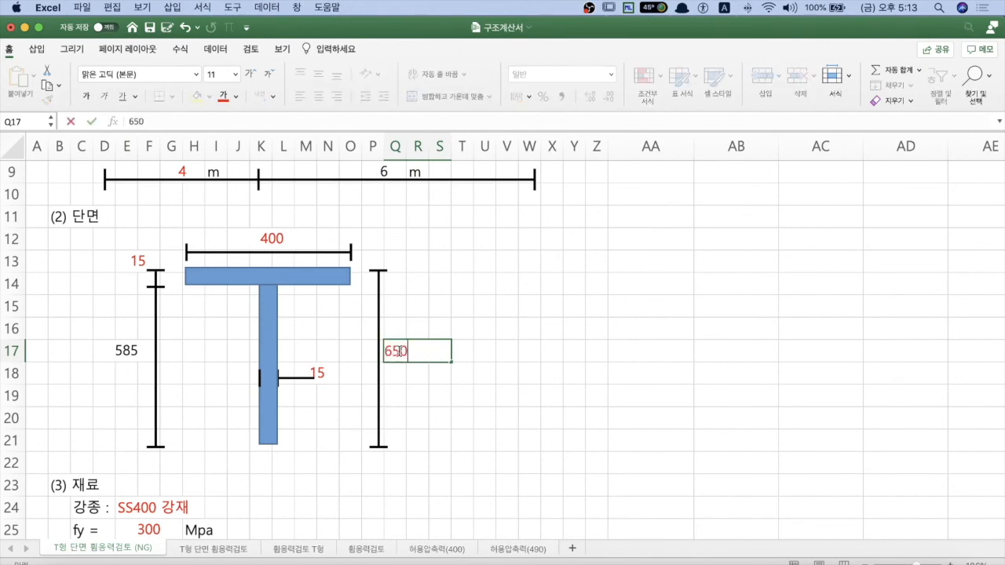
{"action": "type", "text": "0"}
{"action": "key", "text": "Return"}
{"action": "scroll", "coordinate": [423, 408], "scroll_direction": "down", "scroll_amount": 5}
{"action": "scroll", "coordinate": [423, 408], "scroll_direction": "down", "scroll_amount": 10}
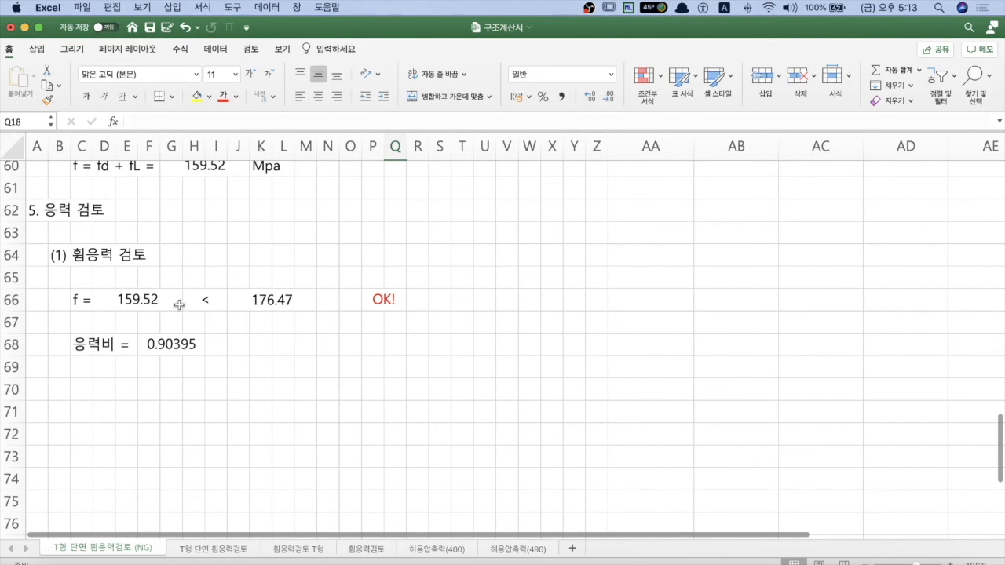
{"action": "left_click", "coordinate": [262, 301]}
{"action": "left_click", "coordinate": [139, 299]}
{"action": "left_click", "coordinate": [256, 302]}
{"action": "left_click", "coordinate": [135, 302]}
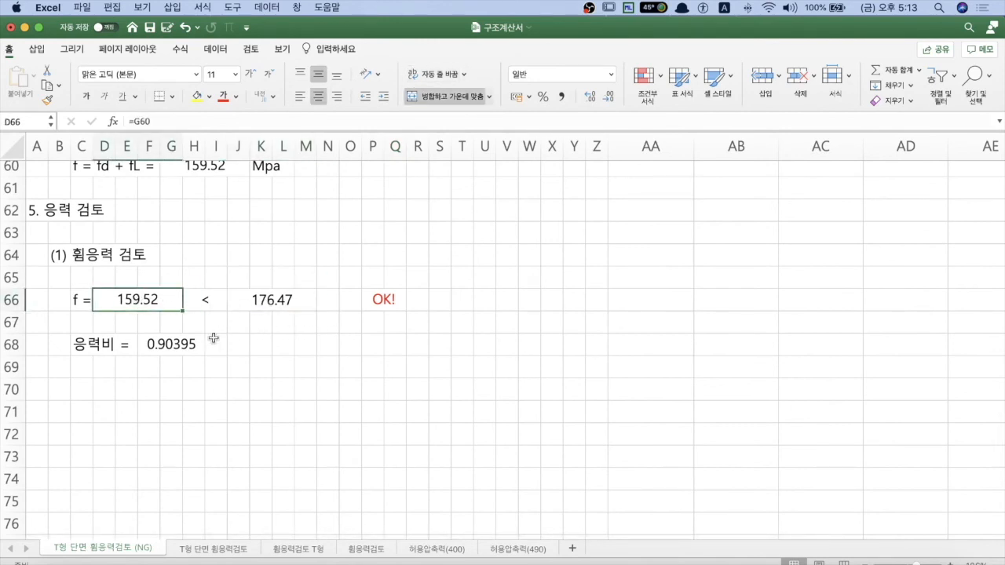
{"action": "left_click", "coordinate": [176, 344]}
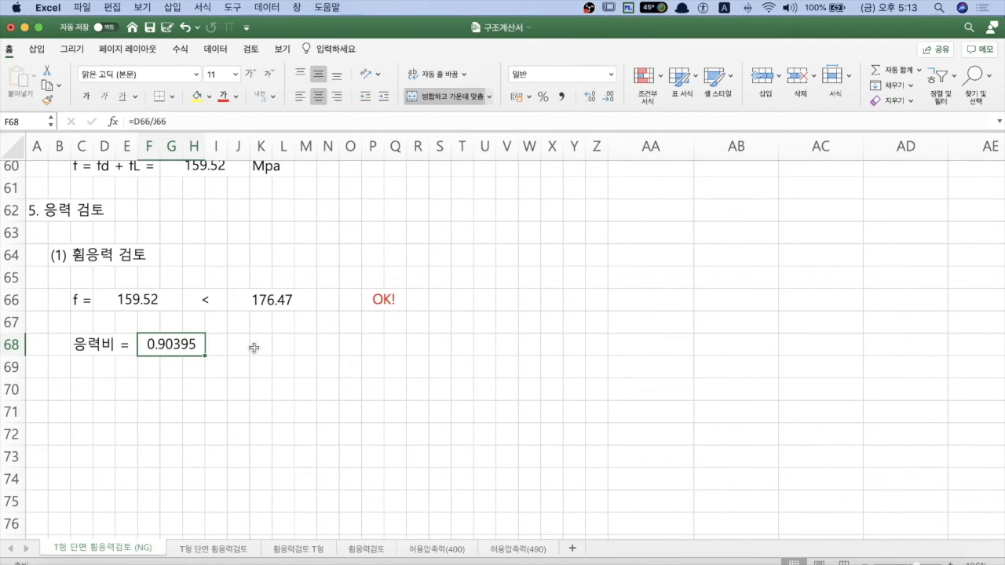
Review the recalculated sheet from the span and load conditions through the allowable stress to the bending stress check.
{"action": "scroll", "coordinate": [279, 353], "scroll_direction": "up", "scroll_amount": 8}
{"action": "scroll", "coordinate": [279, 352], "scroll_direction": "up", "scroll_amount": 20}
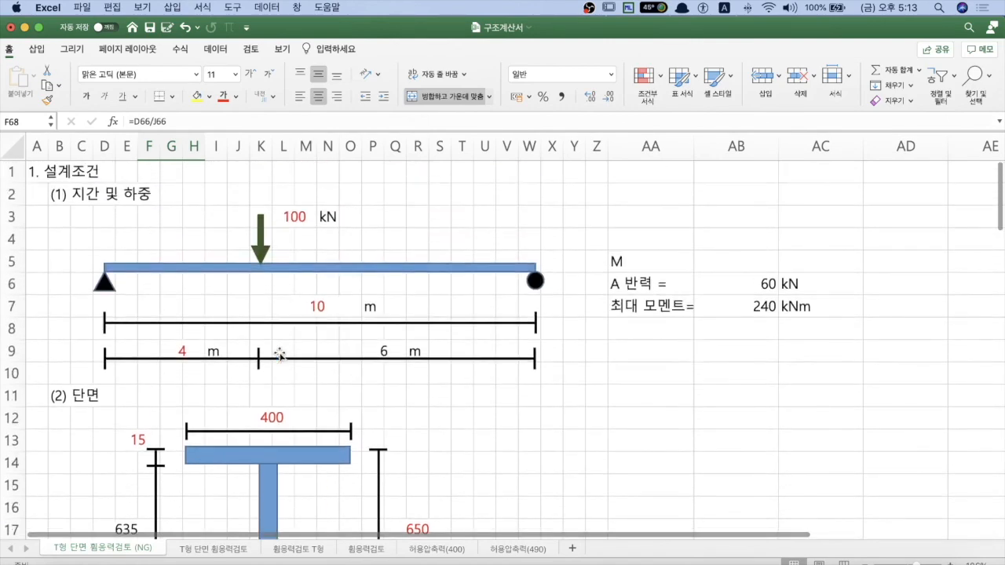
{"action": "scroll", "coordinate": [278, 352], "scroll_direction": "down", "scroll_amount": 6}
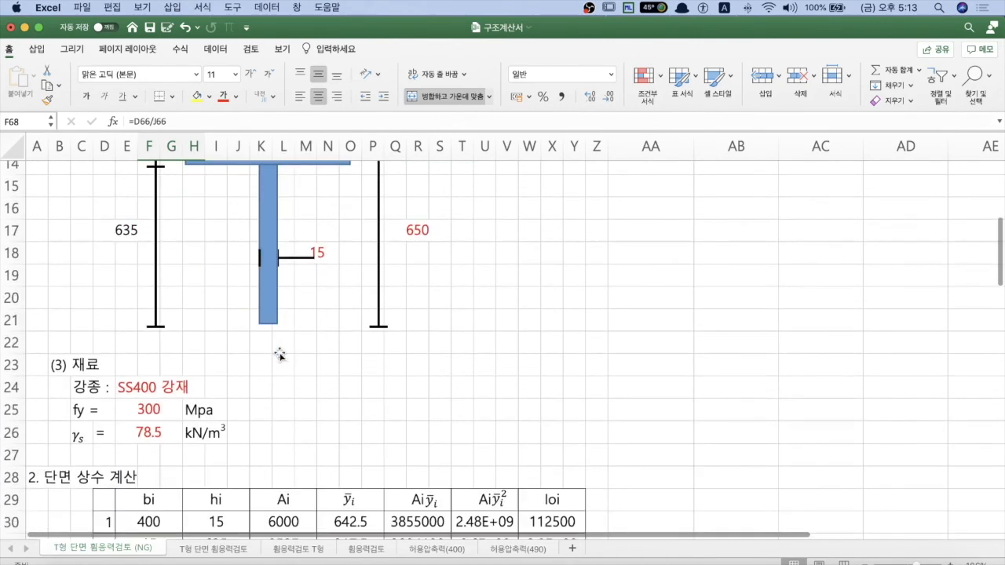
{"action": "scroll", "coordinate": [280, 354], "scroll_direction": "down", "scroll_amount": 18}
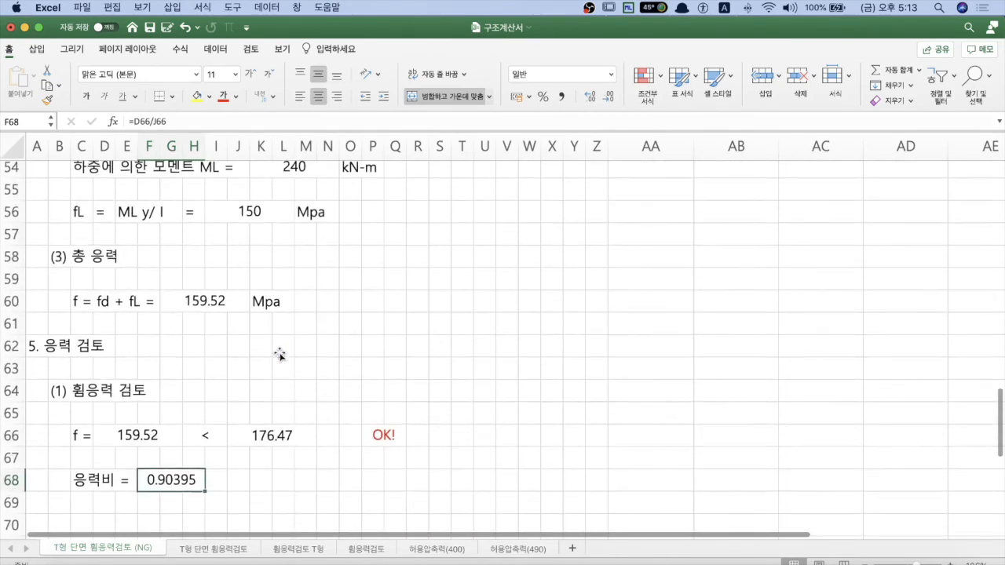
{"action": "scroll", "coordinate": [279, 353], "scroll_direction": "up", "scroll_amount": 20}
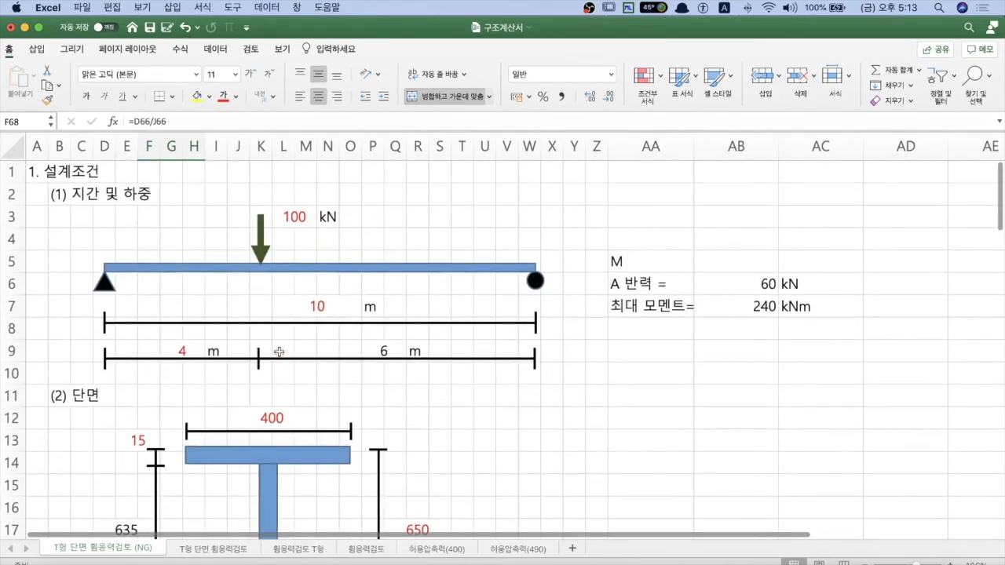
{"action": "scroll", "coordinate": [278, 353], "scroll_direction": "down", "scroll_amount": 16}
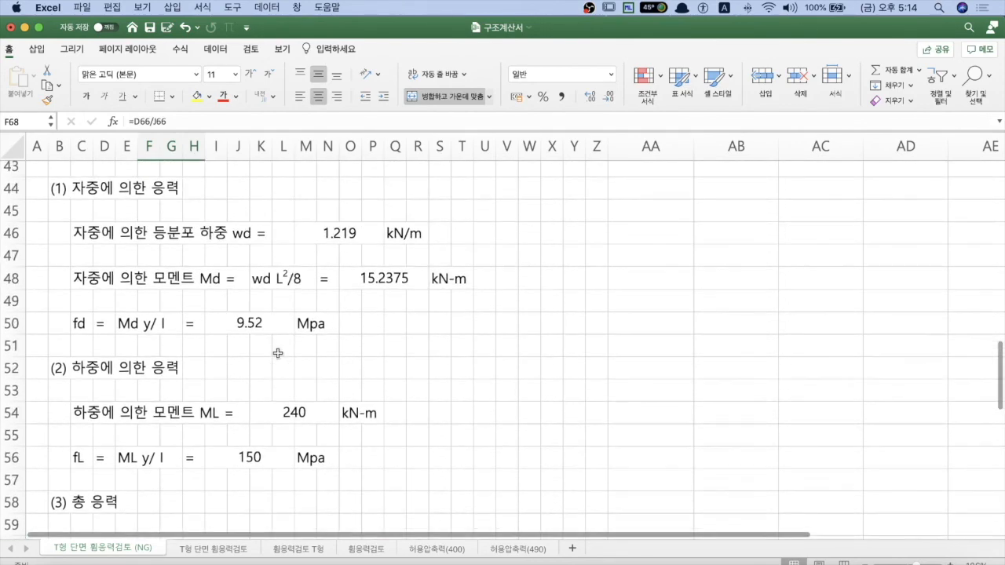
{"action": "scroll", "coordinate": [278, 353], "scroll_direction": "down", "scroll_amount": 7}
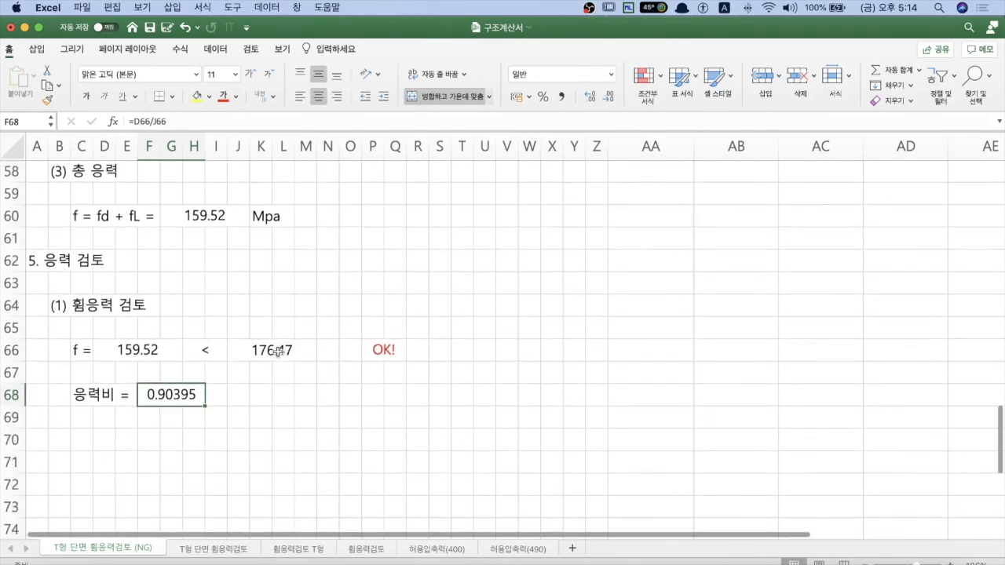
{"action": "scroll", "coordinate": [278, 351], "scroll_direction": "up", "scroll_amount": 11}
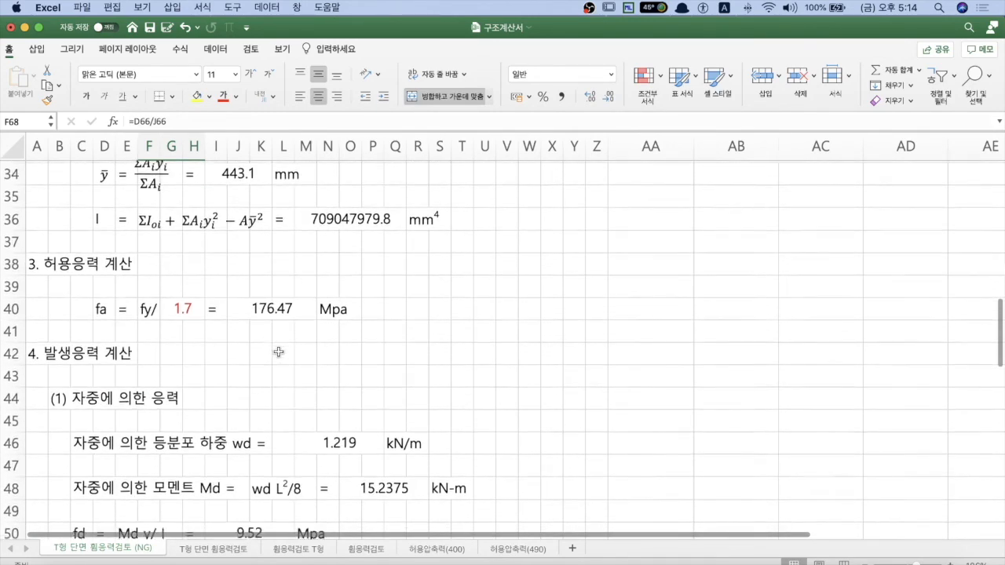
{"action": "scroll", "coordinate": [278, 352], "scroll_direction": "down", "scroll_amount": 4}
{"action": "scroll", "coordinate": [277, 351], "scroll_direction": "down", "scroll_amount": 6}
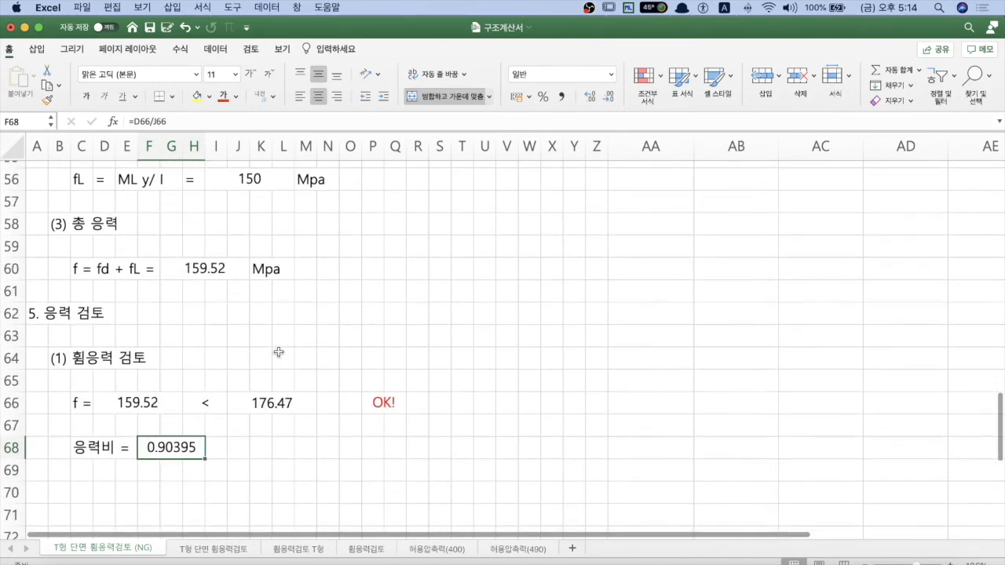
Compare the section and material inputs on the sheet T형 단면 휨응력검토 with the T형 단면 휨응력검토 (NG) sheet, ending on the NG sheet.
{"action": "left_click", "coordinate": [207, 551]}
{"action": "scroll", "coordinate": [330, 380], "scroll_direction": "up", "scroll_amount": 6}
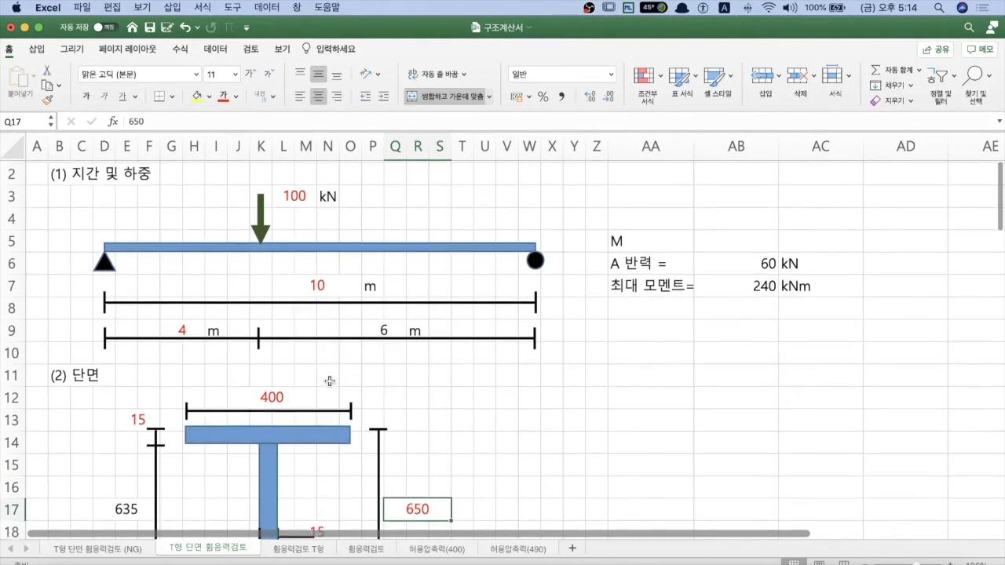
{"action": "scroll", "coordinate": [330, 381], "scroll_direction": "down", "scroll_amount": 3}
{"action": "scroll", "coordinate": [397, 362], "scroll_direction": "down", "scroll_amount": 2}
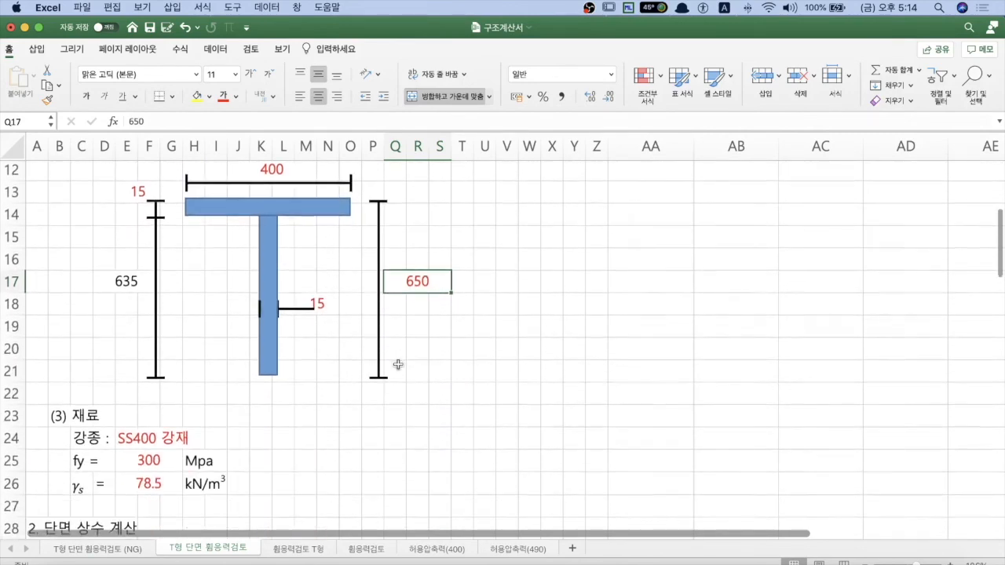
{"action": "scroll", "coordinate": [398, 364], "scroll_direction": "down", "scroll_amount": 1}
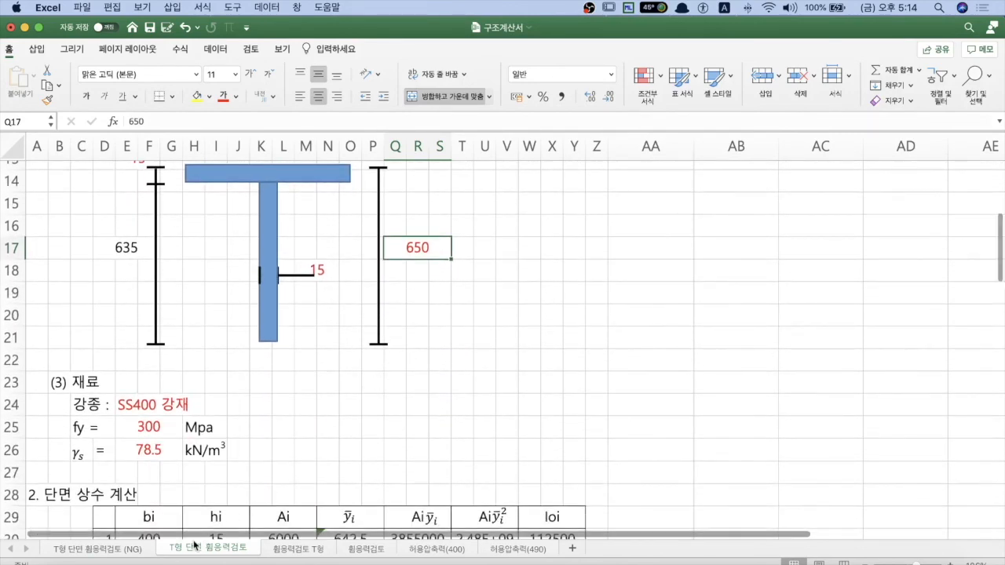
{"action": "left_click", "coordinate": [130, 549]}
{"action": "scroll", "coordinate": [308, 430], "scroll_direction": "down", "scroll_amount": 1}
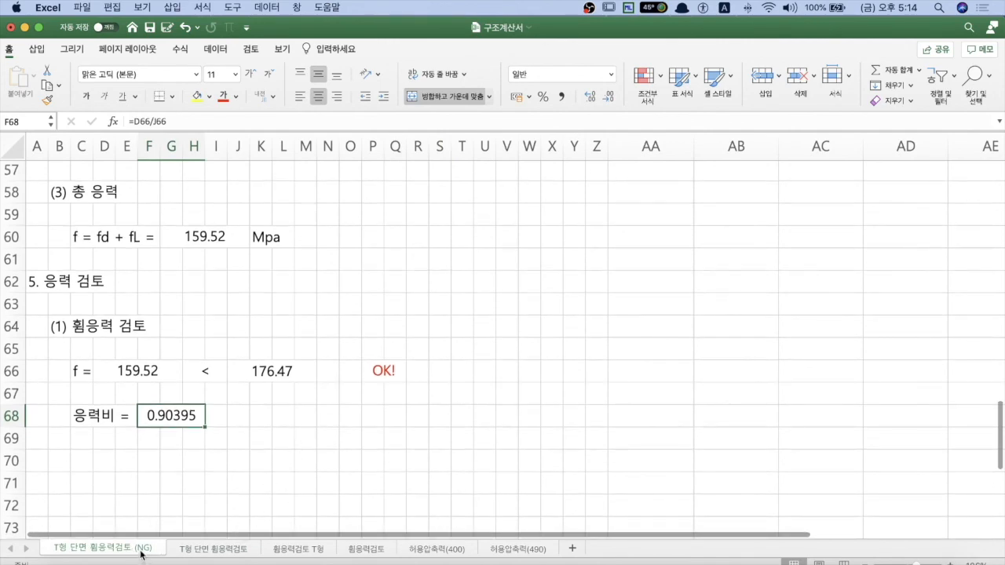
{"action": "scroll", "coordinate": [298, 450], "scroll_direction": "down", "scroll_amount": 3}
{"action": "scroll", "coordinate": [298, 450], "scroll_direction": "up", "scroll_amount": 15}
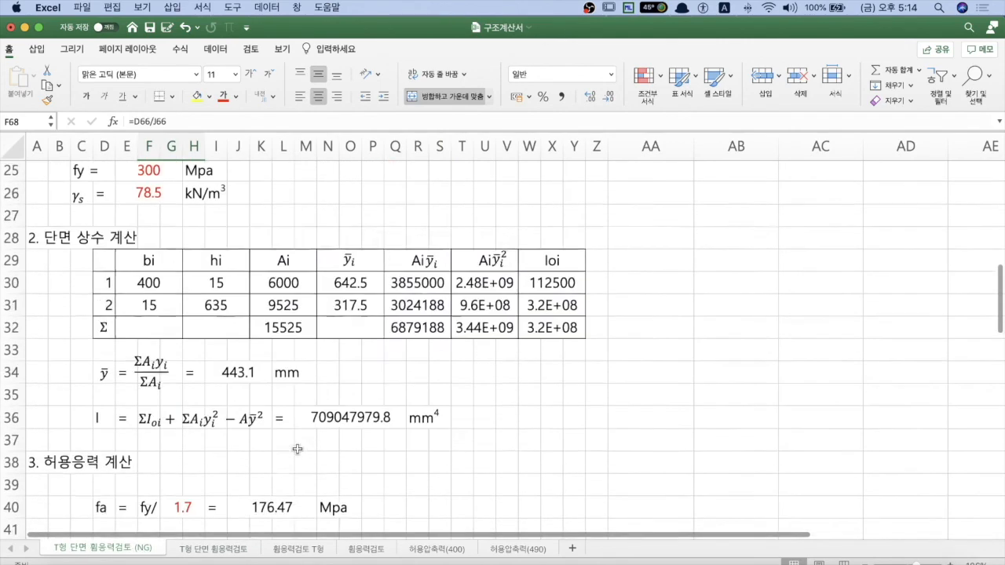
Set the T-section's total height in Q17 of the T형 단면 휨응력검토 (NG) sheet to 500.
{"action": "scroll", "coordinate": [297, 447], "scroll_direction": "down", "scroll_amount": 2}
{"action": "left_click", "coordinate": [416, 413]}
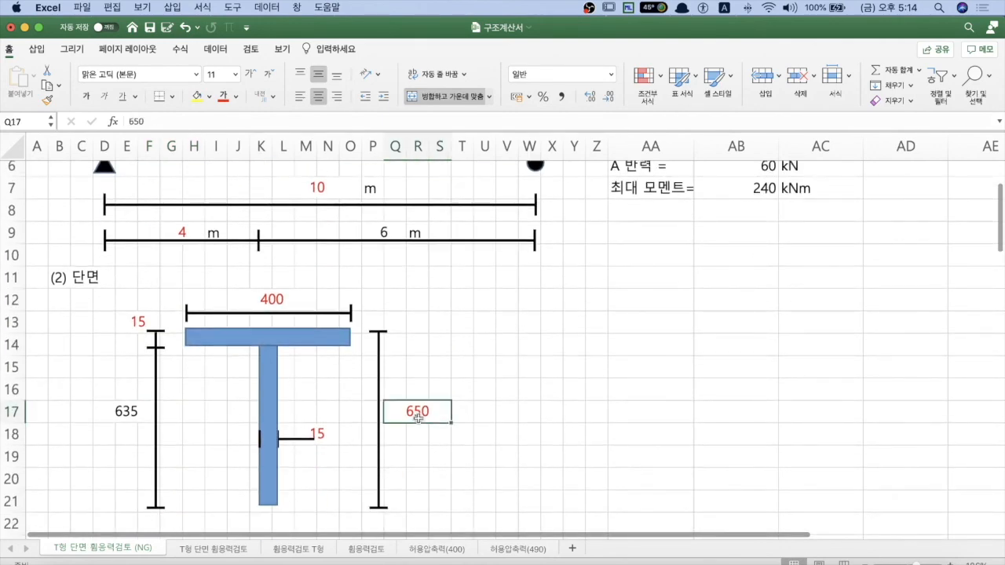
{"action": "type", "text": "500"}
{"action": "left_click", "coordinate": [421, 446]}
Set the yield strength fy in E25 to 240 MPa and check the bending stress verdict and stress ratio in rows 66 to 68.
{"action": "scroll", "coordinate": [421, 446], "scroll_direction": "down", "scroll_amount": 2}
{"action": "scroll", "coordinate": [421, 446], "scroll_direction": "down", "scroll_amount": 5}
{"action": "left_click", "coordinate": [148, 345]}
{"action": "type", "text": "240"}
{"action": "left_click", "coordinate": [392, 279]}
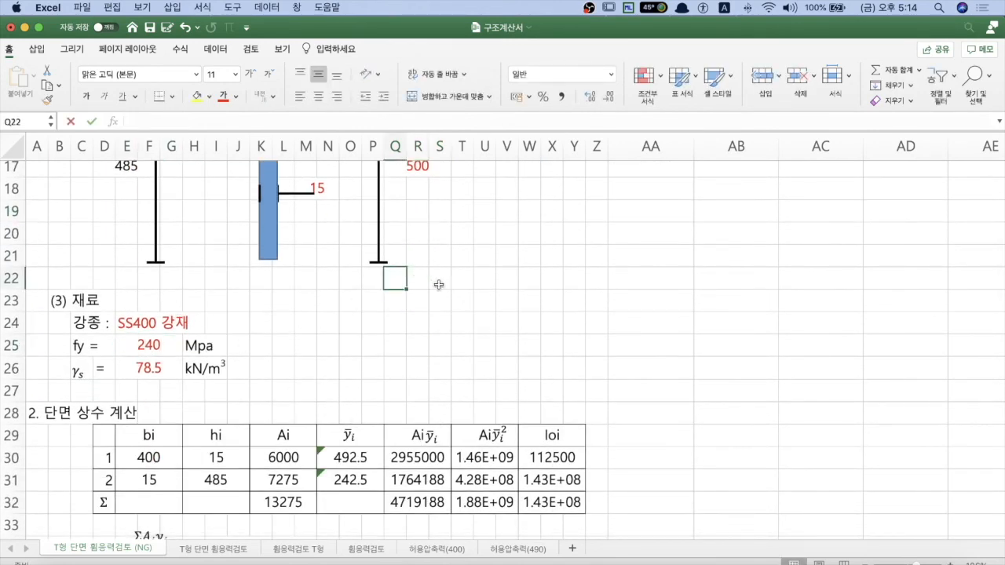
{"action": "scroll", "coordinate": [457, 328], "scroll_direction": "down", "scroll_amount": 20}
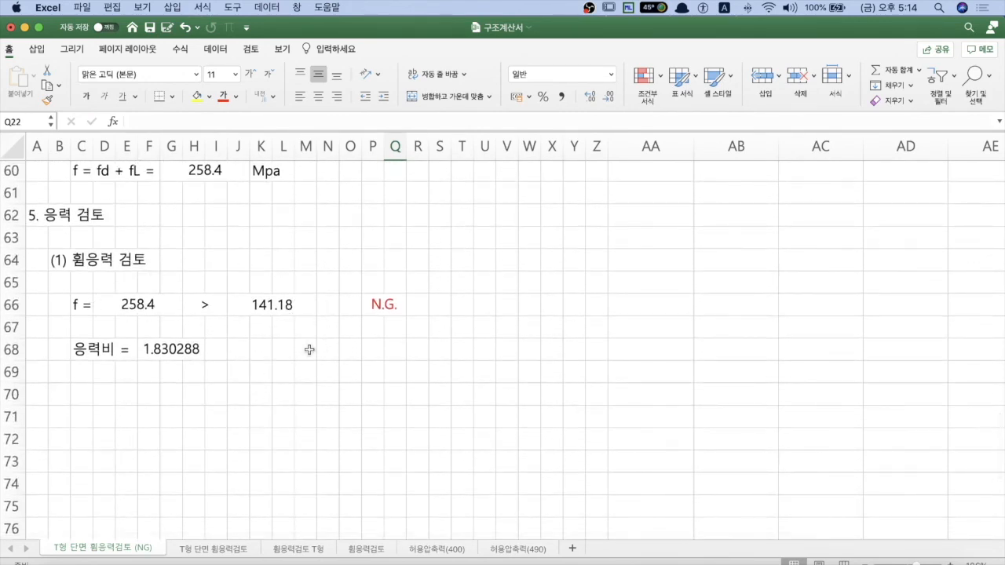
Inspect the section height in Q17, fy in E25 and the bending stress check on the T형 단면 휨응력검토 sheet.
{"action": "left_click", "coordinate": [226, 551]}
{"action": "left_click", "coordinate": [438, 285]}
{"action": "left_click", "coordinate": [413, 265]}
{"action": "left_click", "coordinate": [146, 440]}
{"action": "scroll", "coordinate": [447, 411], "scroll_direction": "down", "scroll_amount": 5}
{"action": "scroll", "coordinate": [448, 410], "scroll_direction": "down", "scroll_amount": 15}
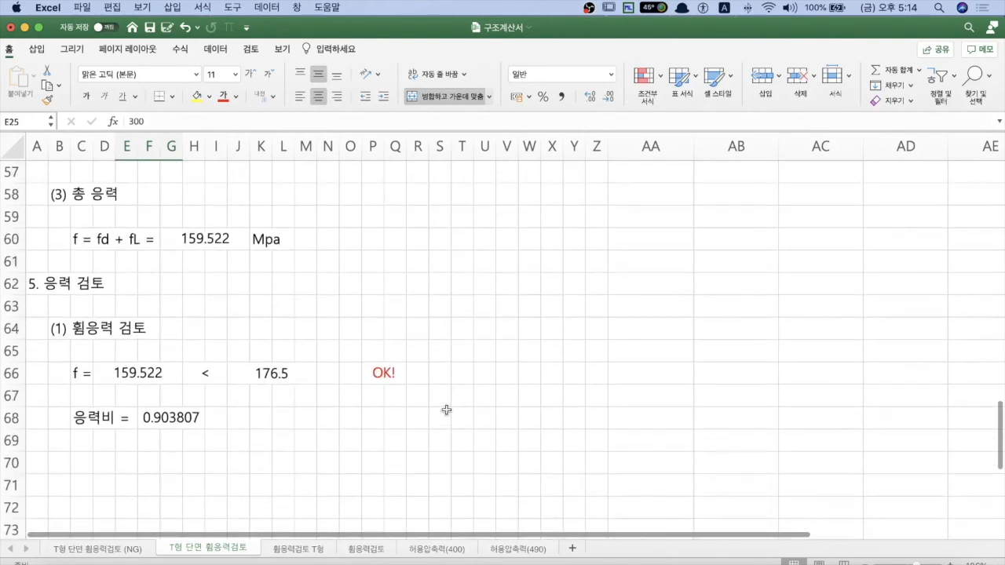
{"action": "scroll", "coordinate": [443, 407], "scroll_direction": "up", "scroll_amount": 2}
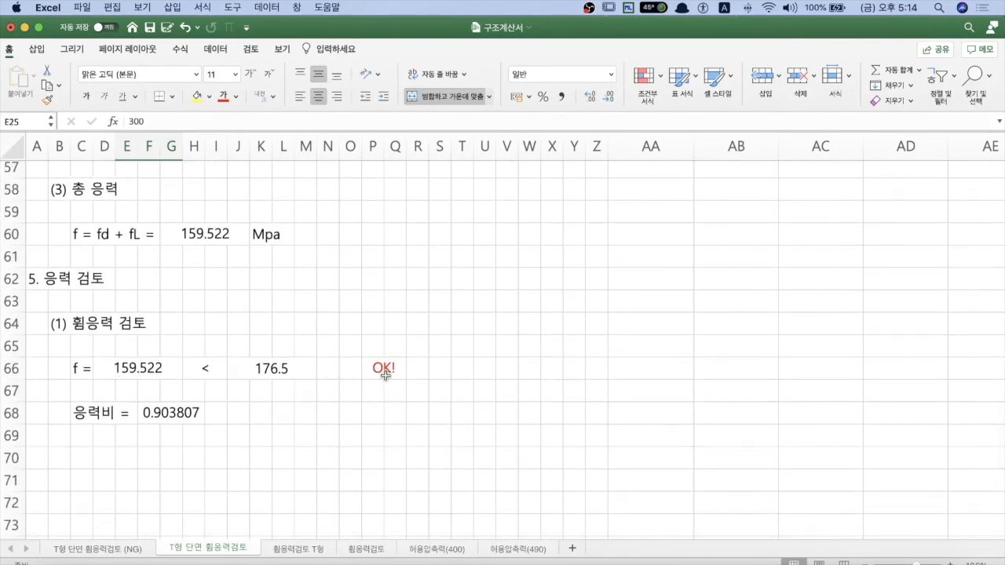
{"action": "scroll", "coordinate": [340, 405], "scroll_direction": "up", "scroll_amount": 4}
{"action": "scroll", "coordinate": [340, 406], "scroll_direction": "down", "scroll_amount": 4}
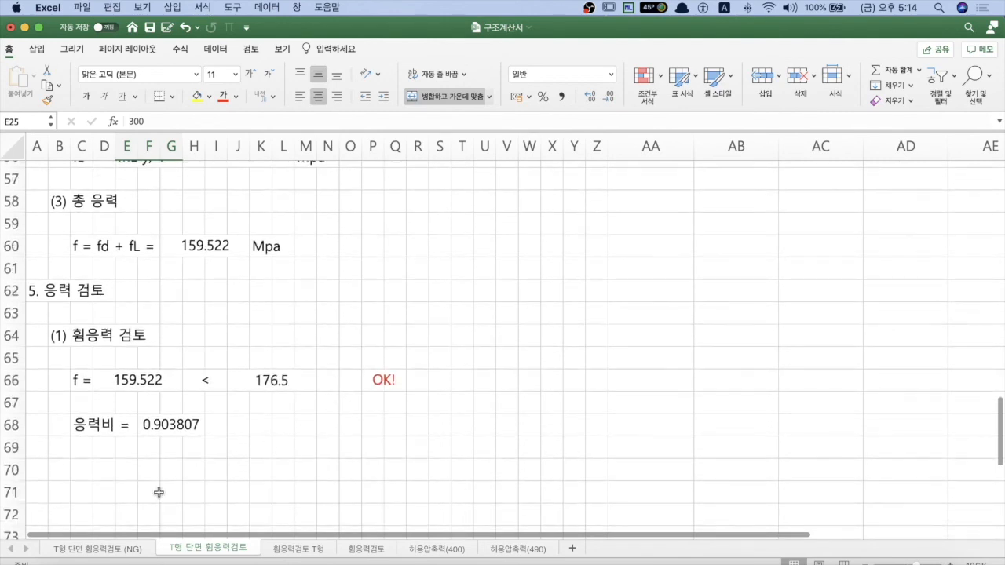
Compare the bending stress checks on the NG and T형 단면 휨응력검토 sheets, ending at the latter's section dimensions.
{"action": "left_click", "coordinate": [107, 549]}
{"action": "left_click", "coordinate": [197, 549]}
{"action": "left_click", "coordinate": [139, 550]}
{"action": "left_click", "coordinate": [187, 548]}
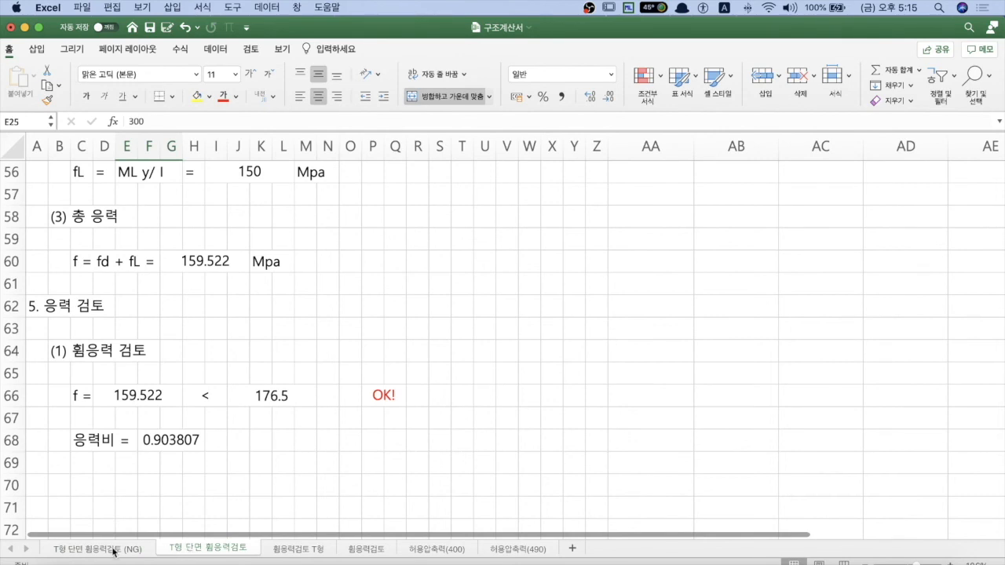
{"action": "left_click", "coordinate": [124, 551]}
{"action": "left_click", "coordinate": [193, 548]}
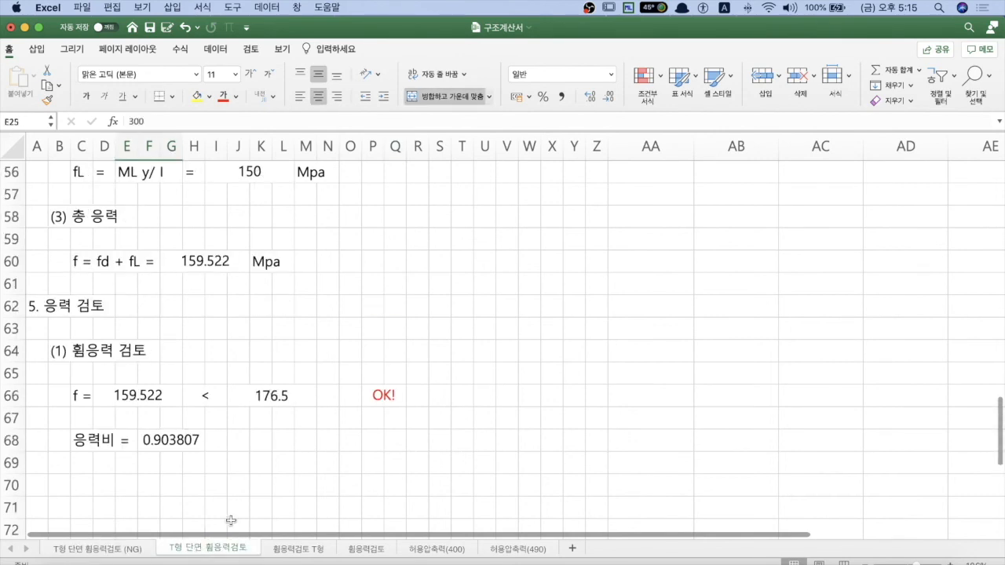
{"action": "left_click", "coordinate": [133, 548]}
{"action": "left_click", "coordinate": [194, 548]}
{"action": "left_click", "coordinate": [115, 551]}
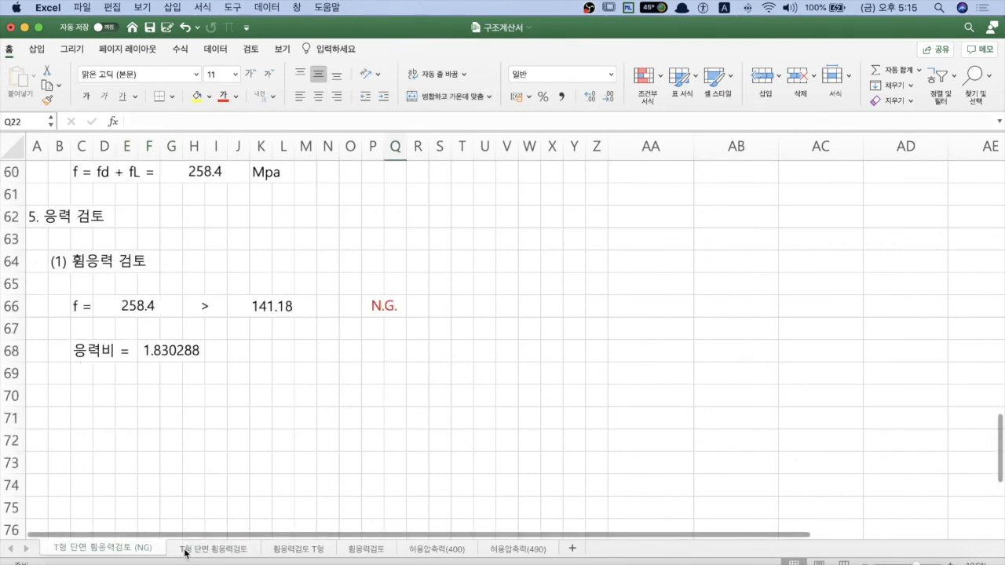
{"action": "left_click", "coordinate": [187, 550]}
{"action": "scroll", "coordinate": [275, 499], "scroll_direction": "up", "scroll_amount": 5}
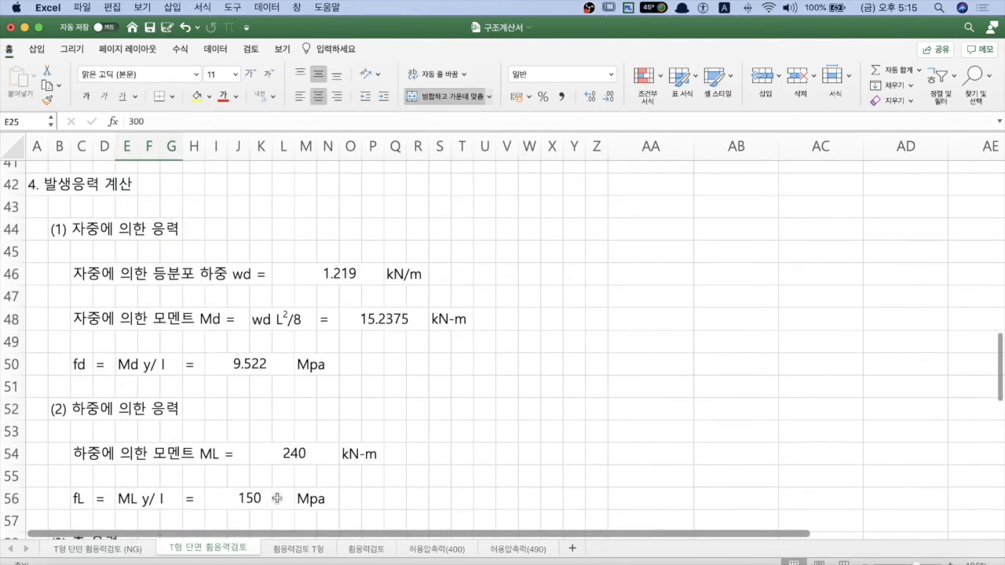
{"action": "scroll", "coordinate": [276, 497], "scroll_direction": "up", "scroll_amount": 10}
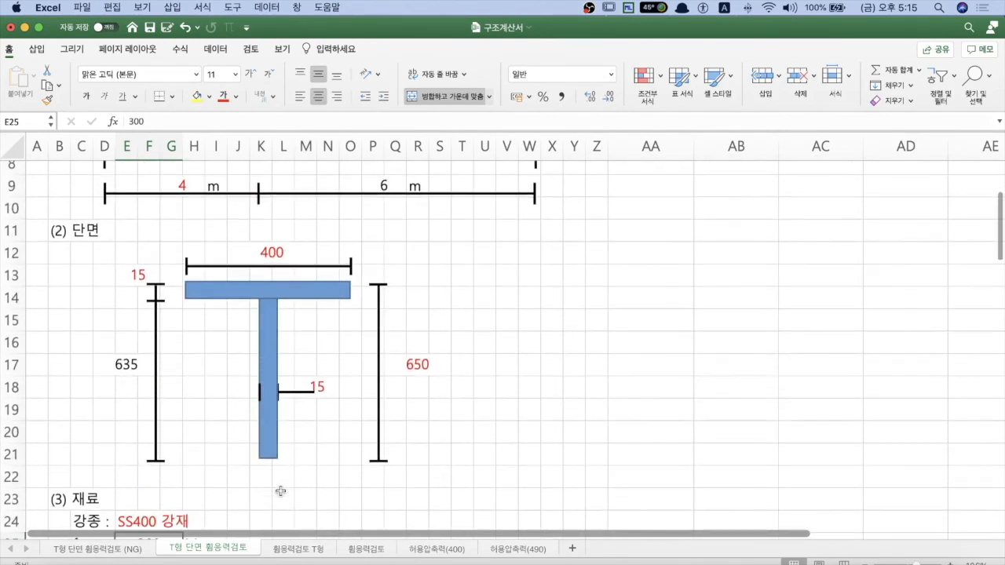